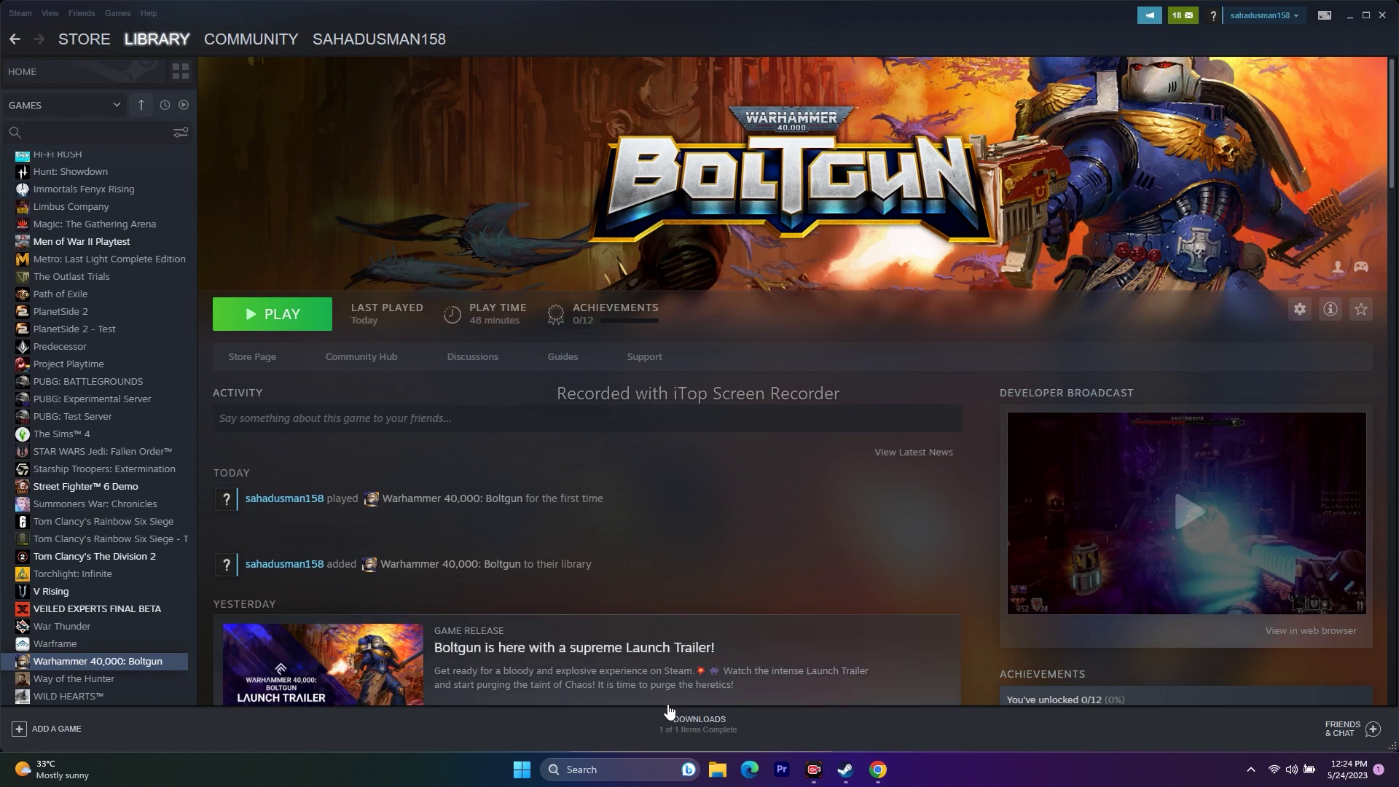
left_click(524, 772)
left_click(876, 728)
left_click(938, 784)
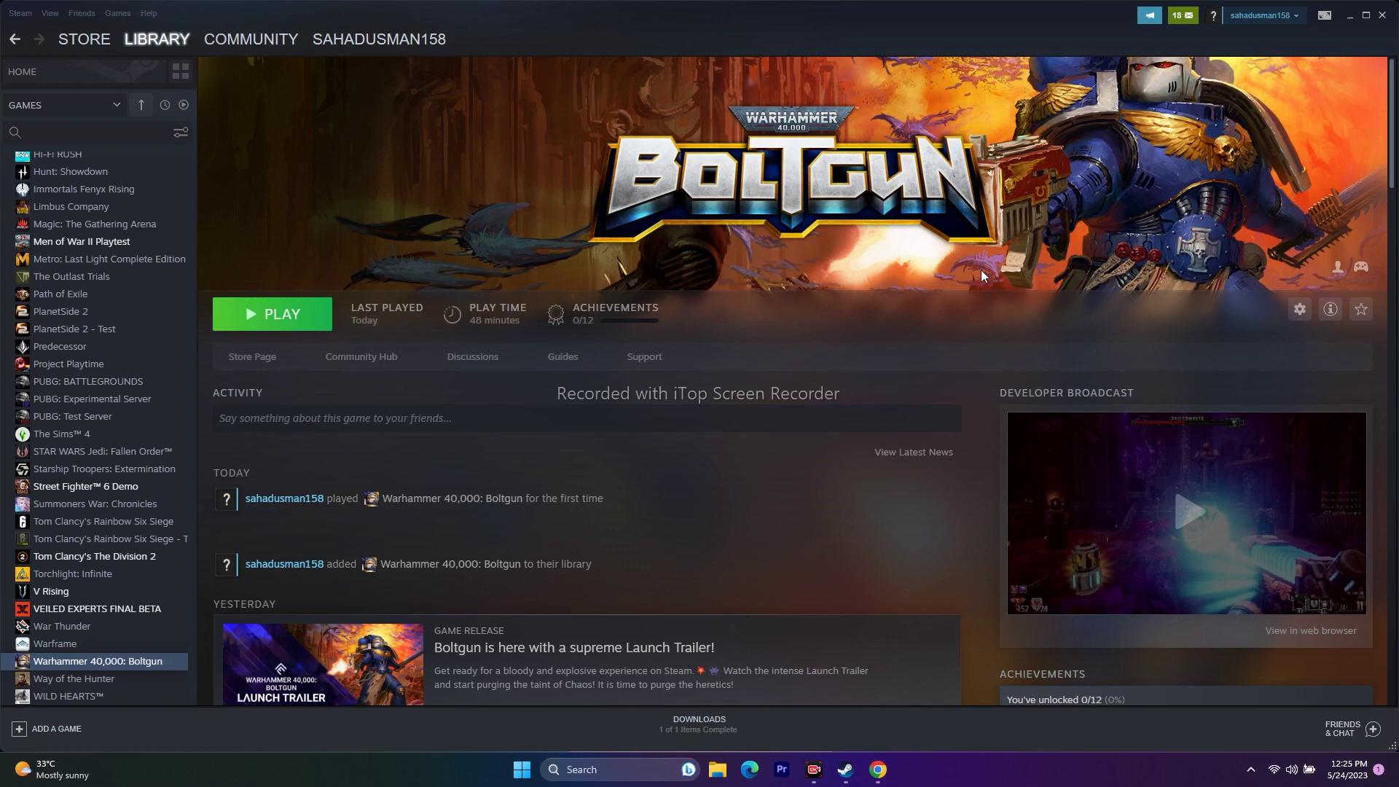
Verify the integrity of the local game files for Warhammer 40,000: Boltgun, then close its properties.
right_click(147, 663)
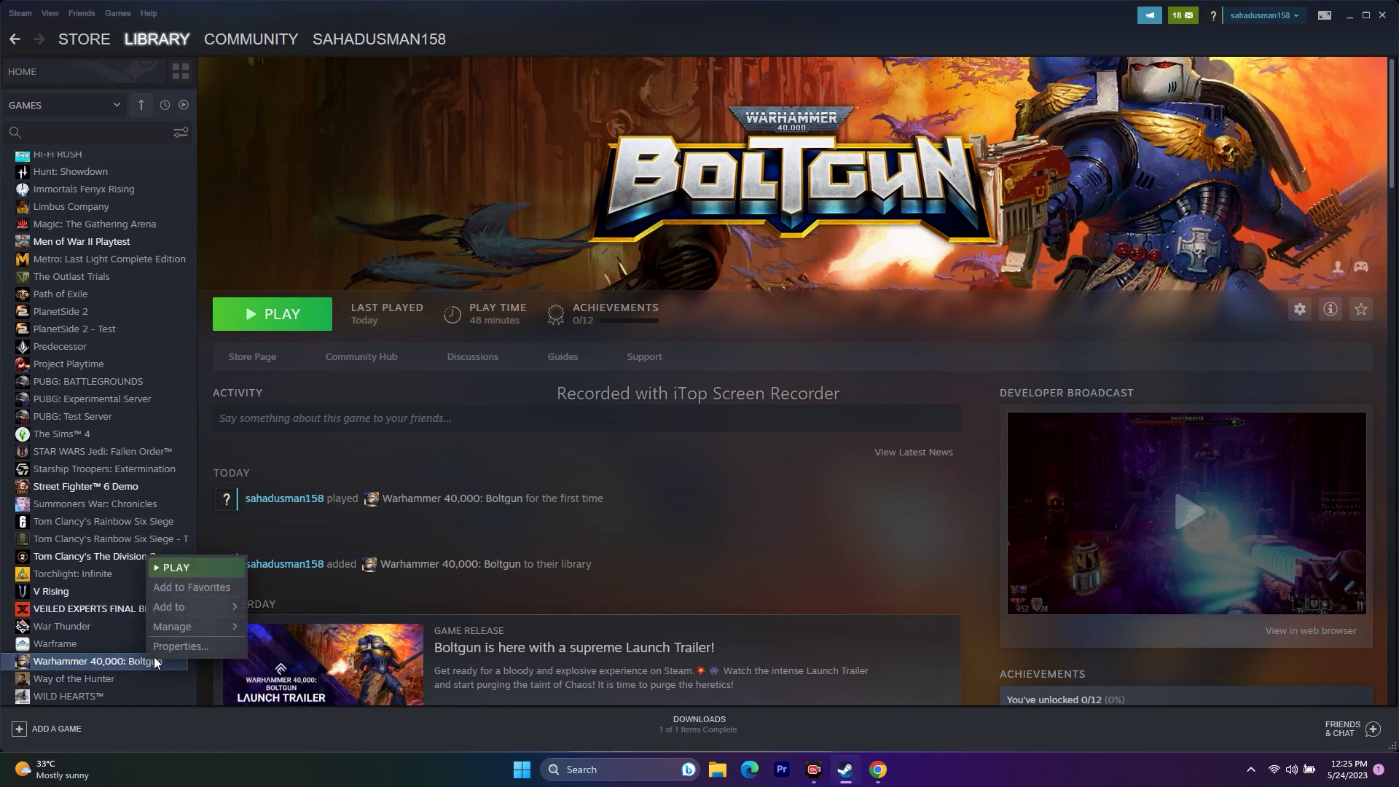
left_click(185, 644)
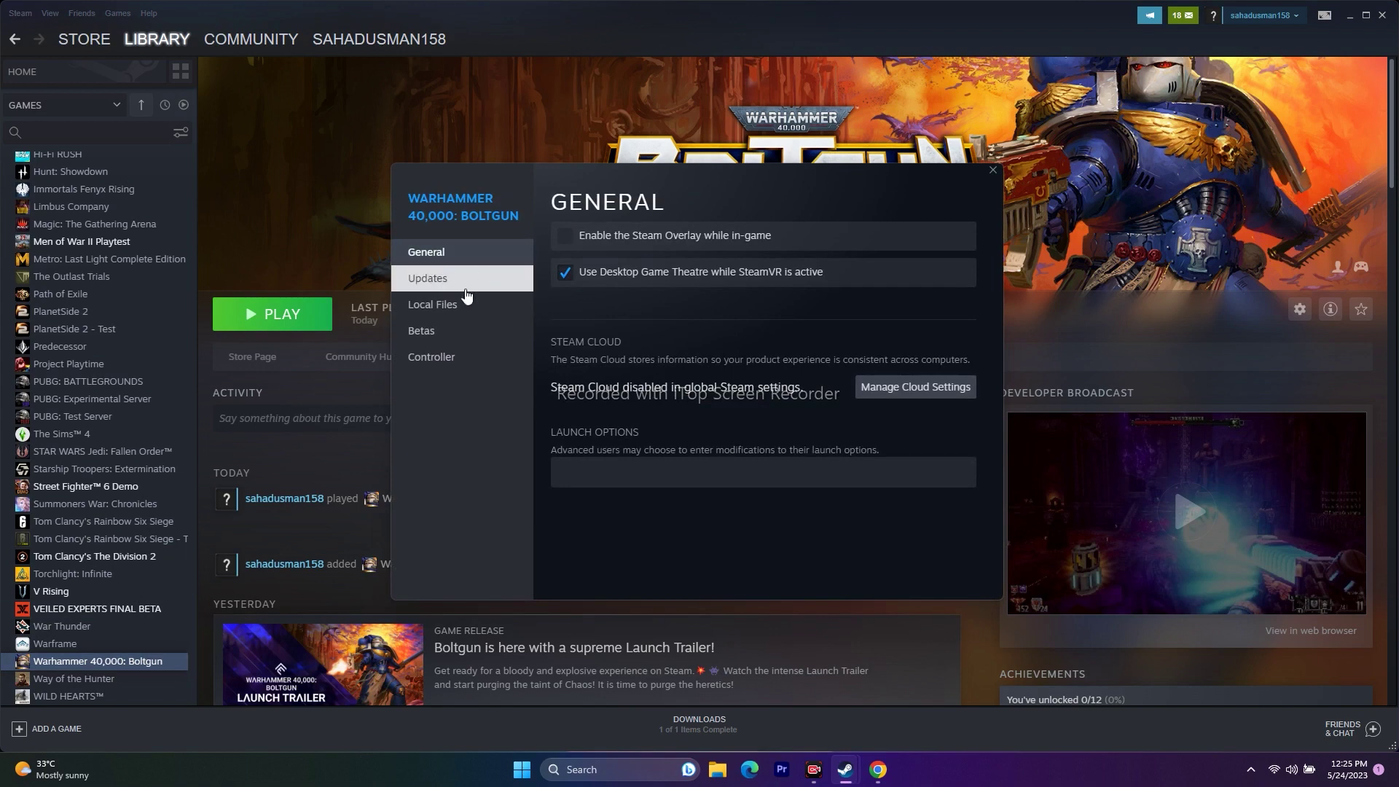
left_click(465, 316)
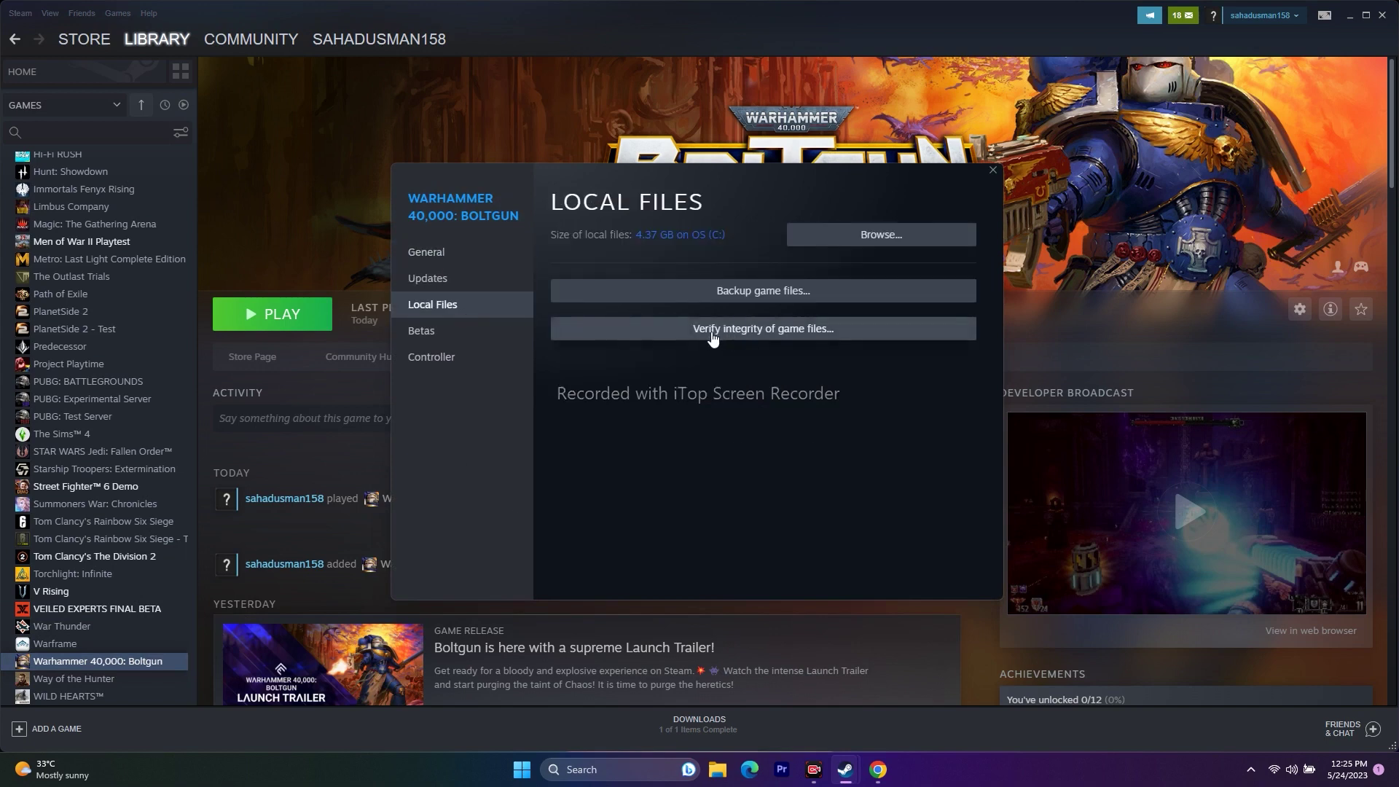
left_click(842, 334)
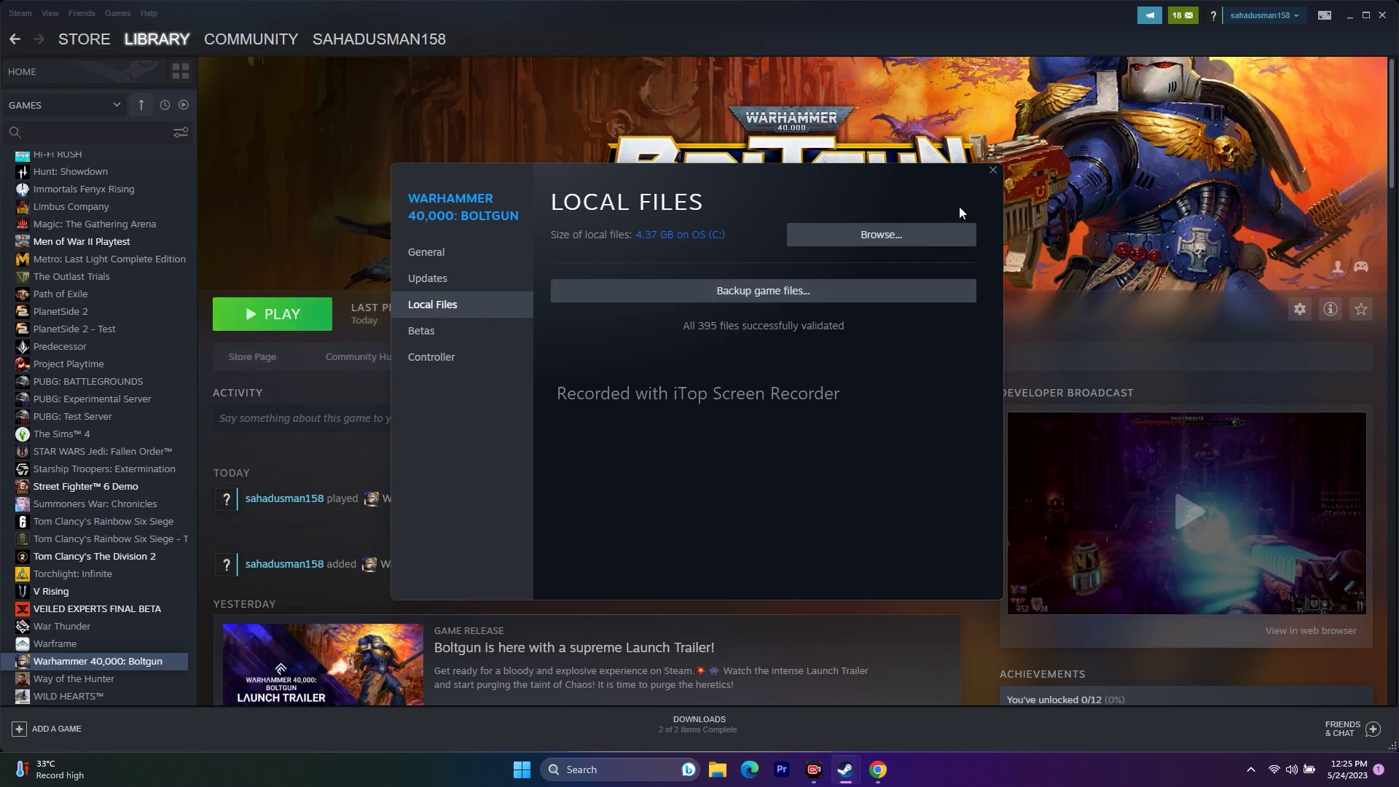
left_click(992, 173)
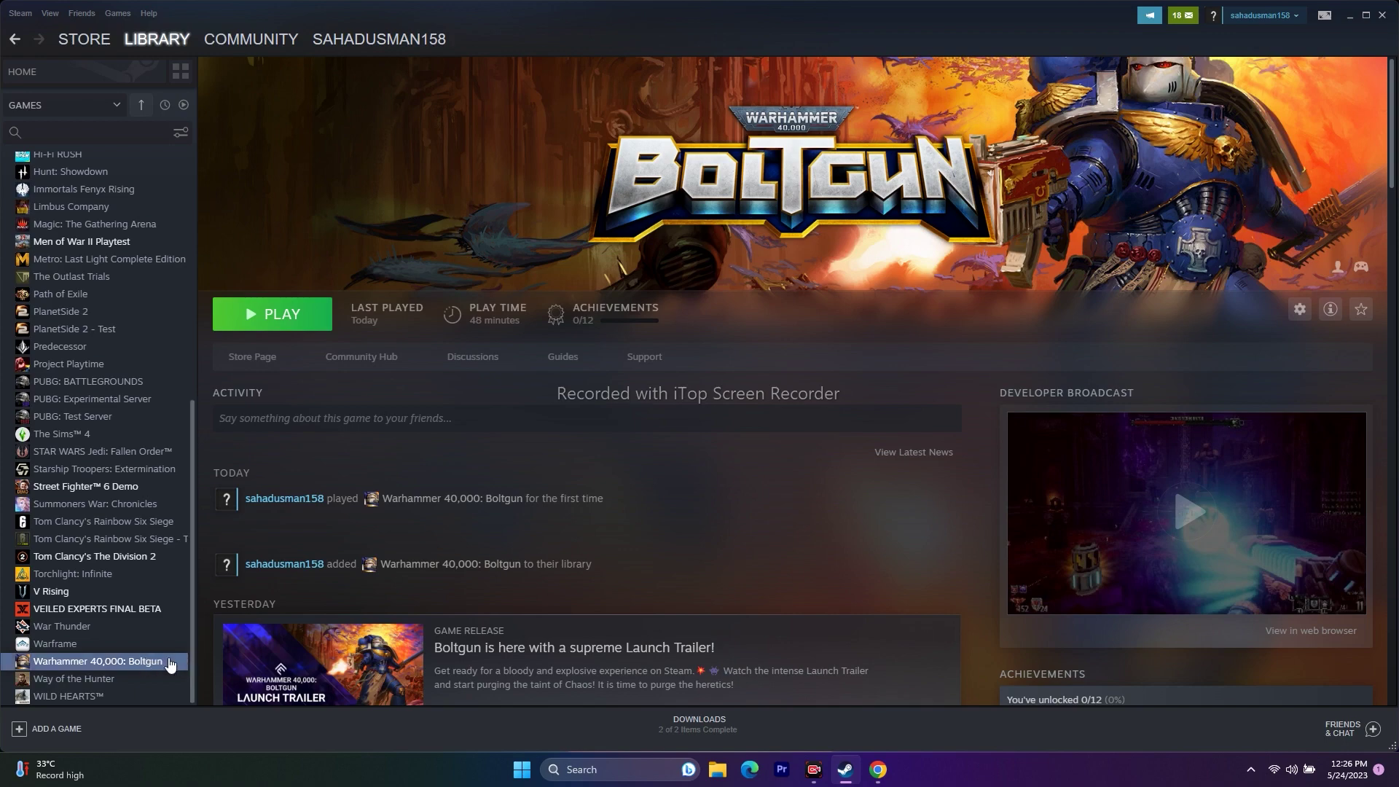
Minimize Steam and open File Explorer at This PC in a maximized window.
double_click(1348, 23)
left_click(1360, 45)
left_click(717, 770)
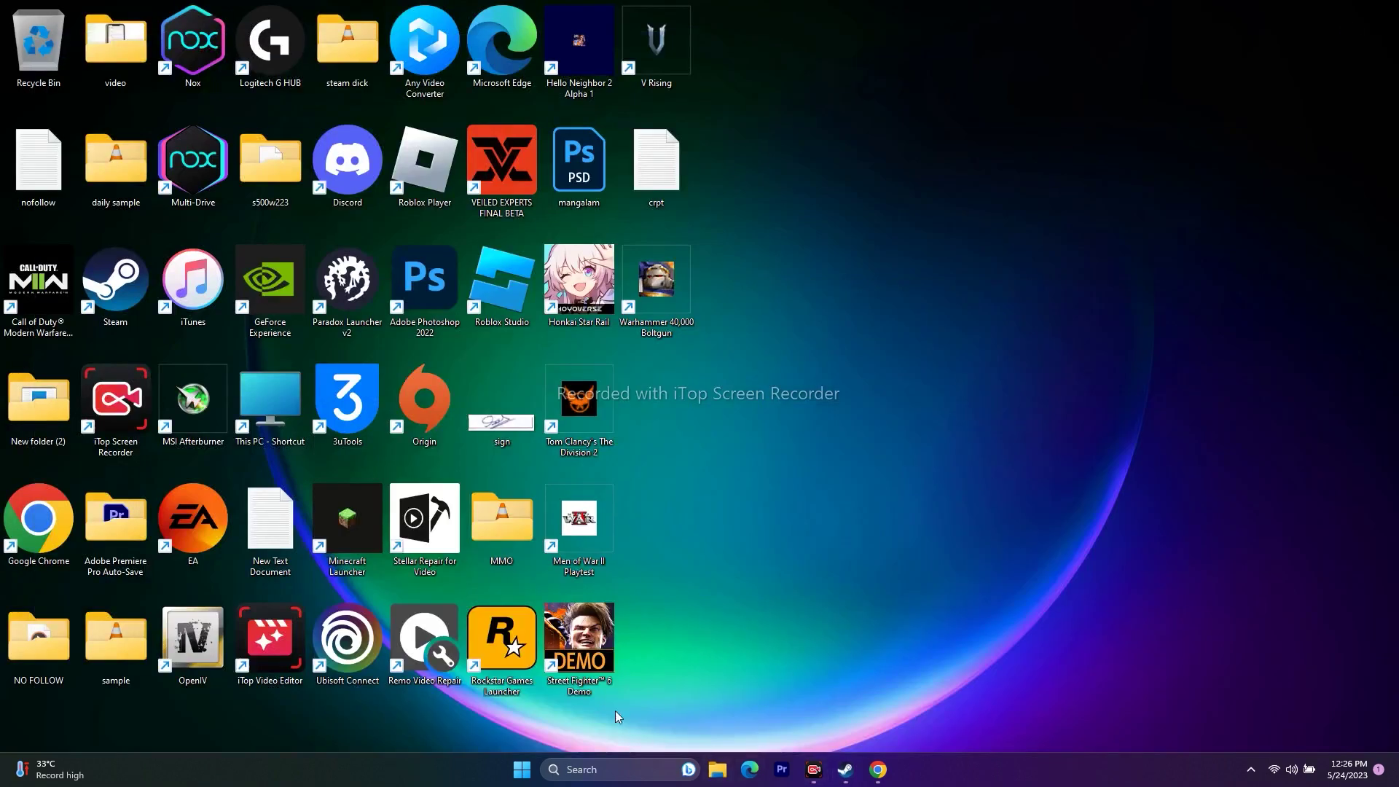
scroll(590, 437, "down", 1)
left_click(587, 518)
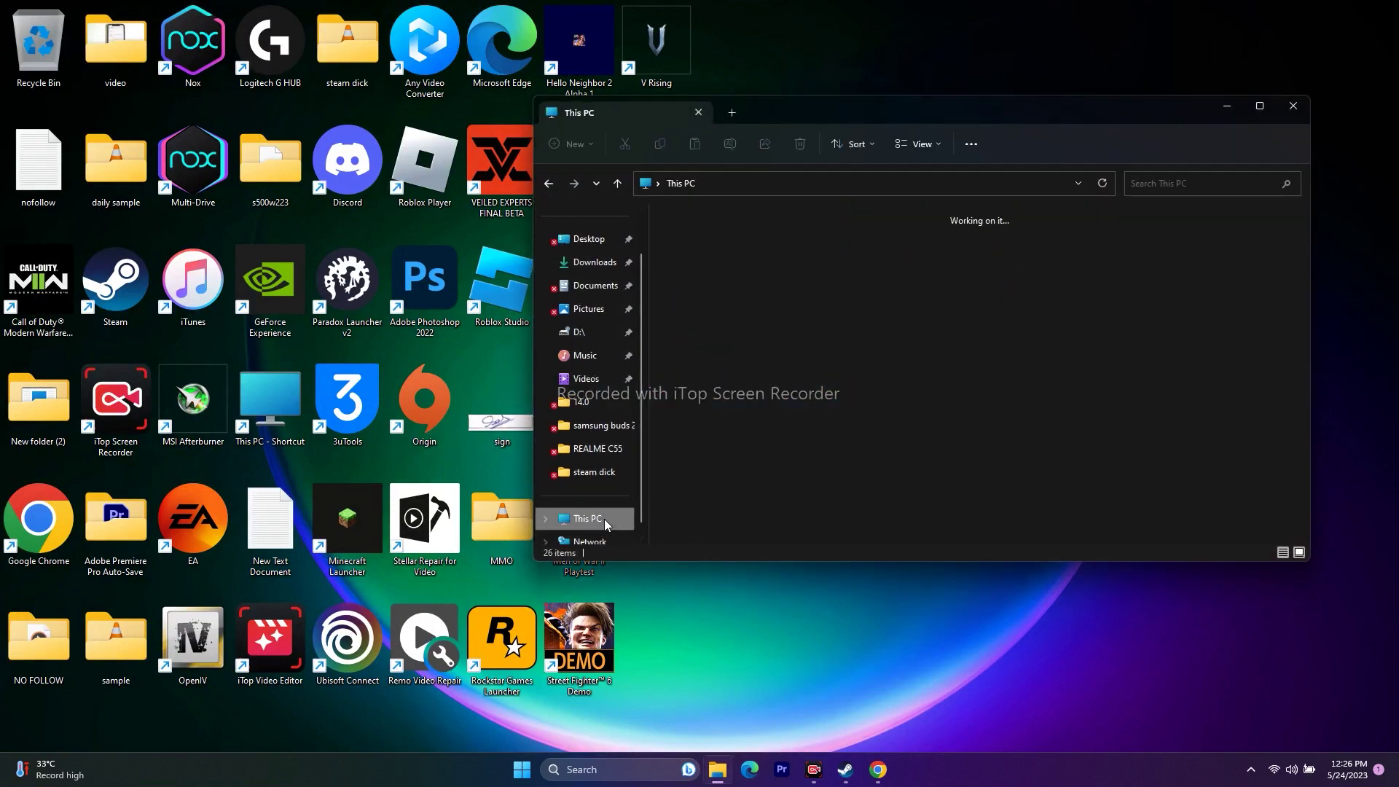
left_click(1259, 106)
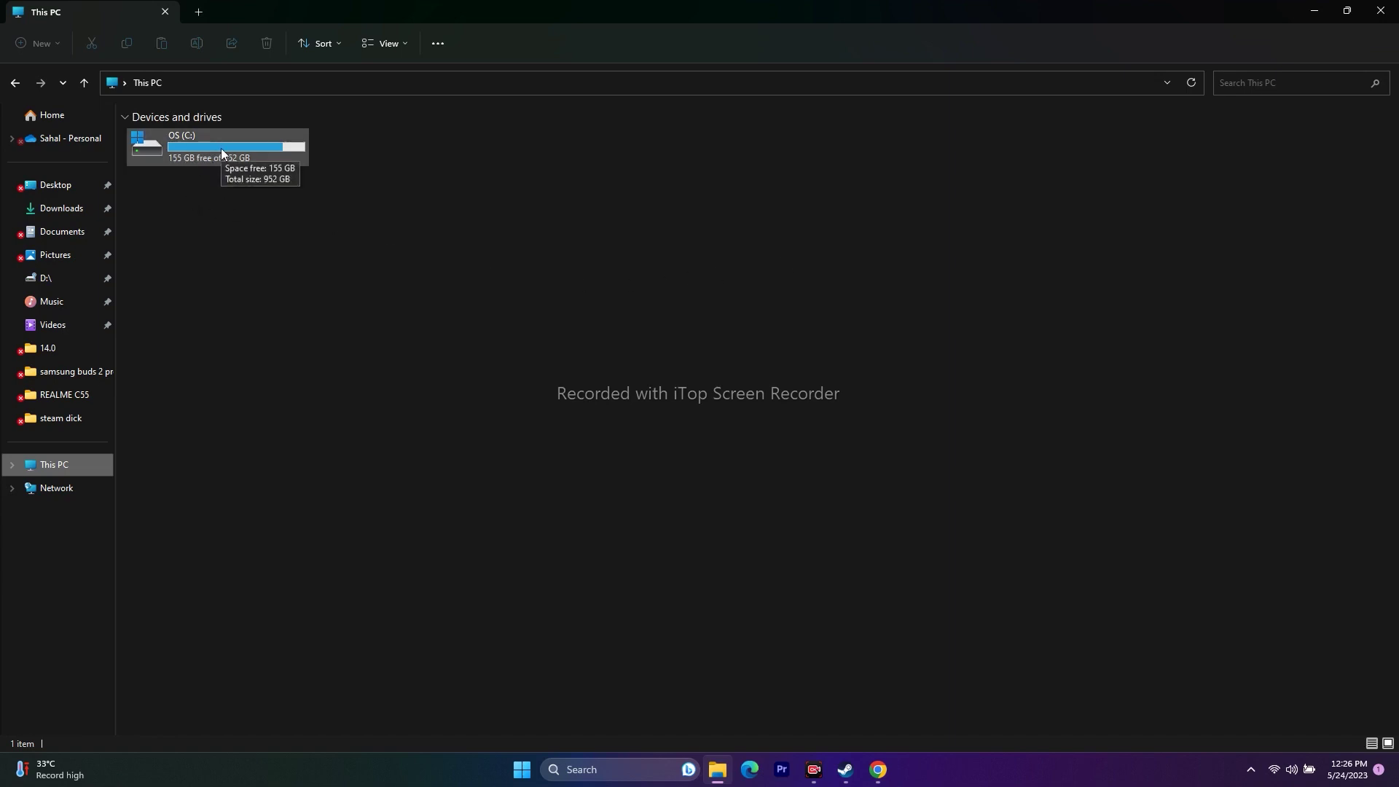
Open the Steam games folder at C:\Program Files (x86)\Steam\steamapps\common.
double_click(181, 153)
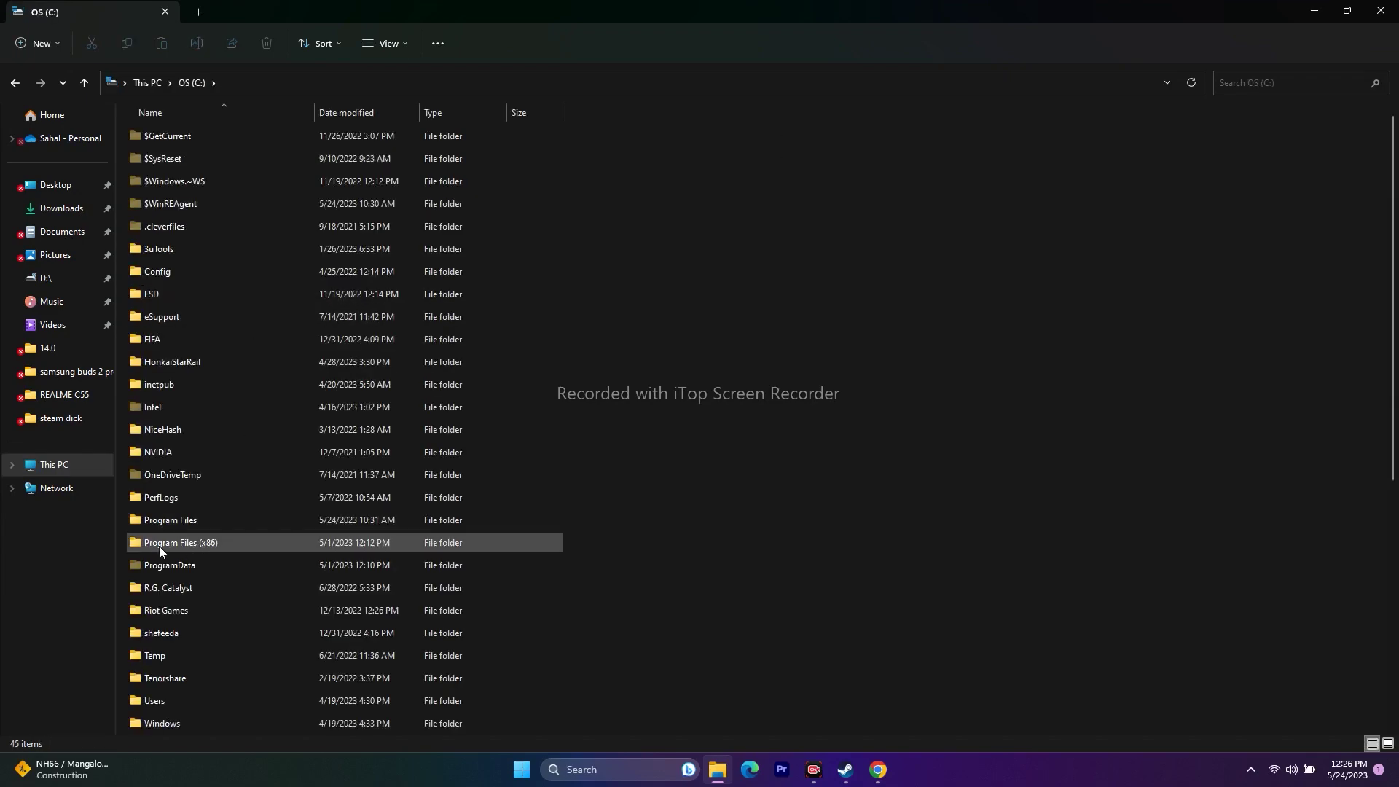
double_click(214, 541)
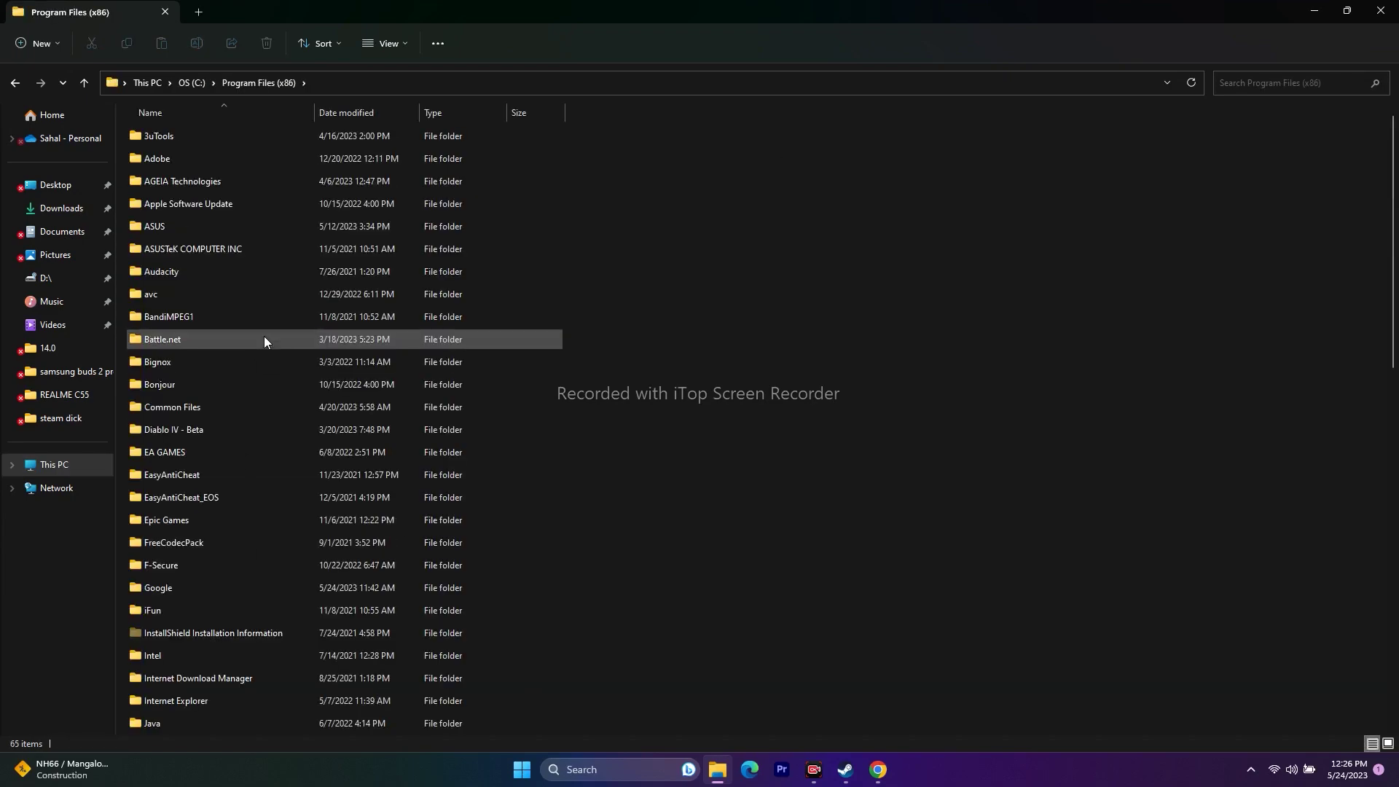
scroll(264, 341, "down", 10)
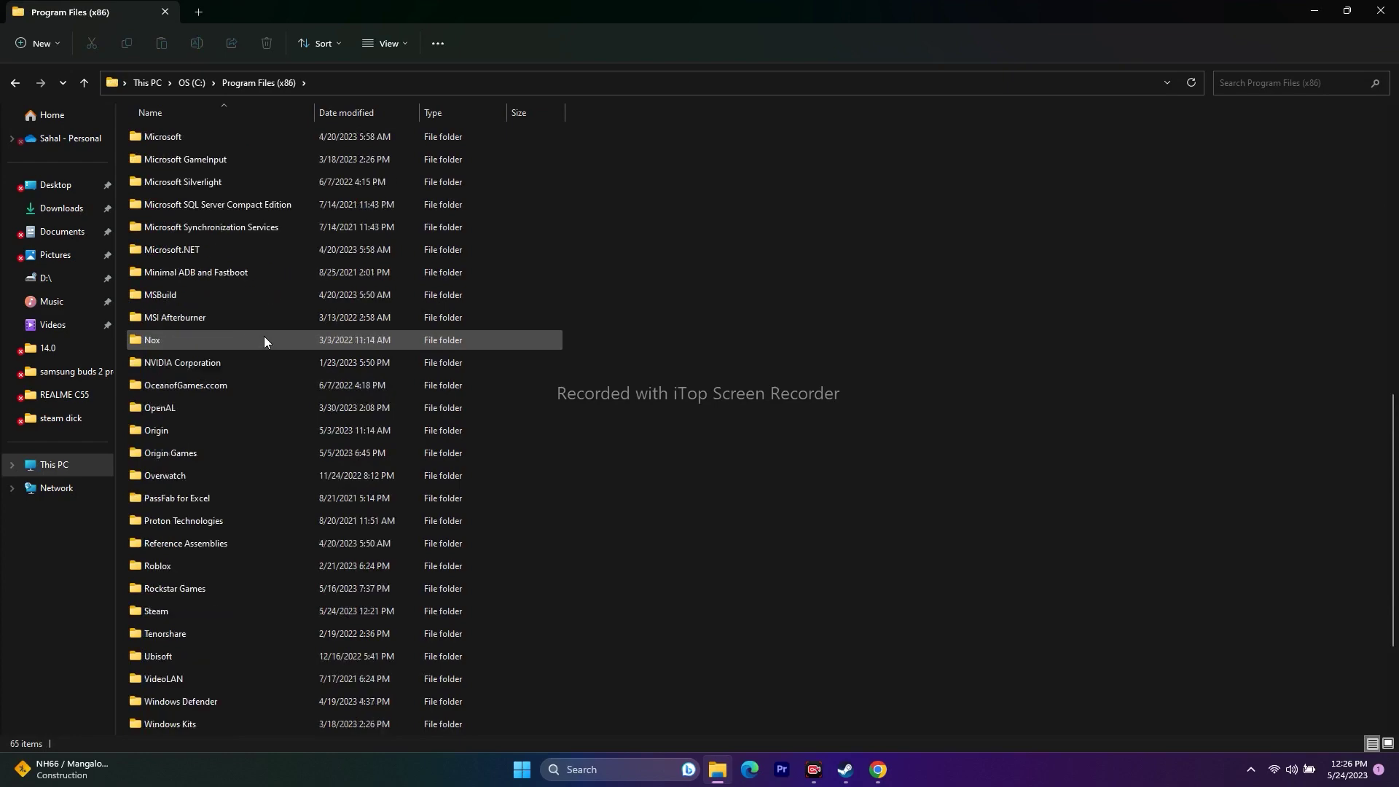
double_click(238, 431)
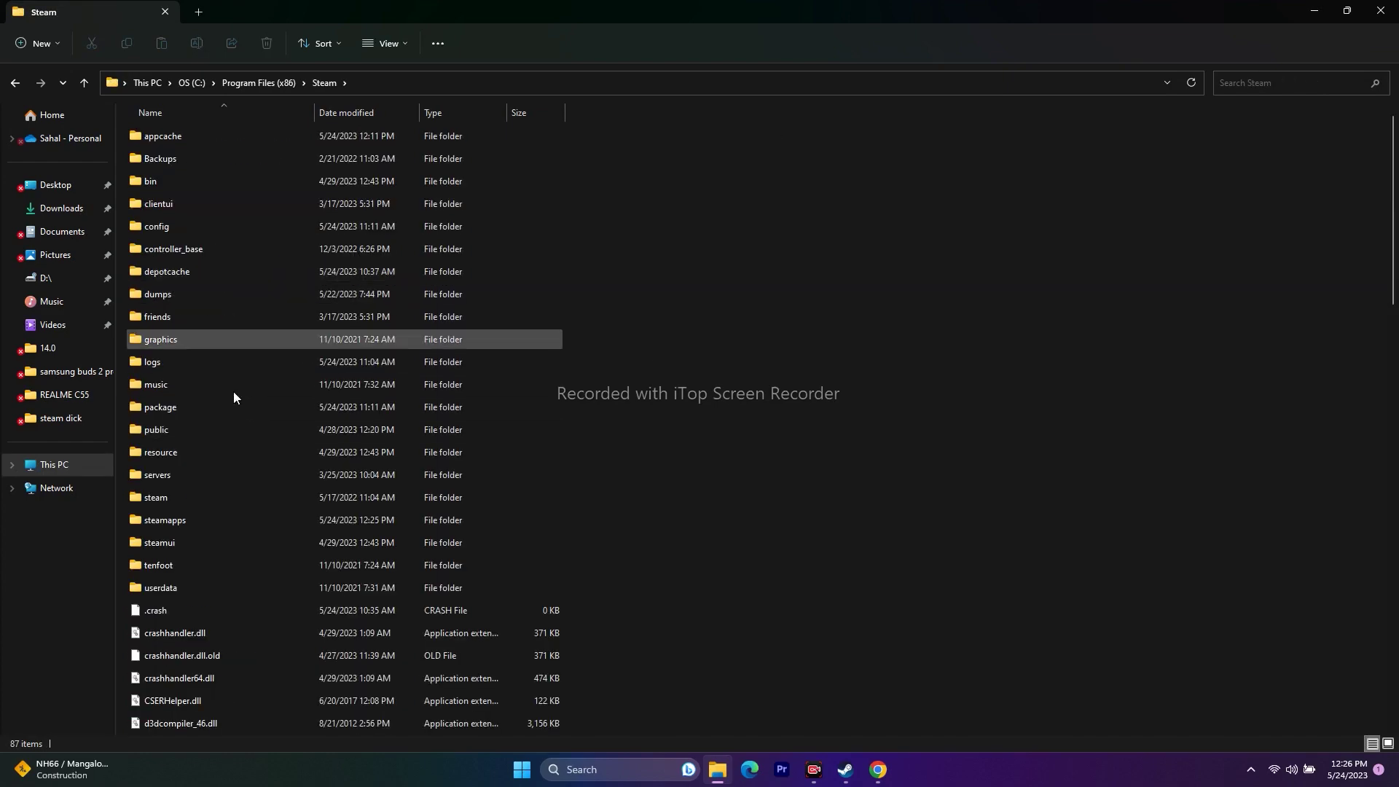
double_click(194, 518)
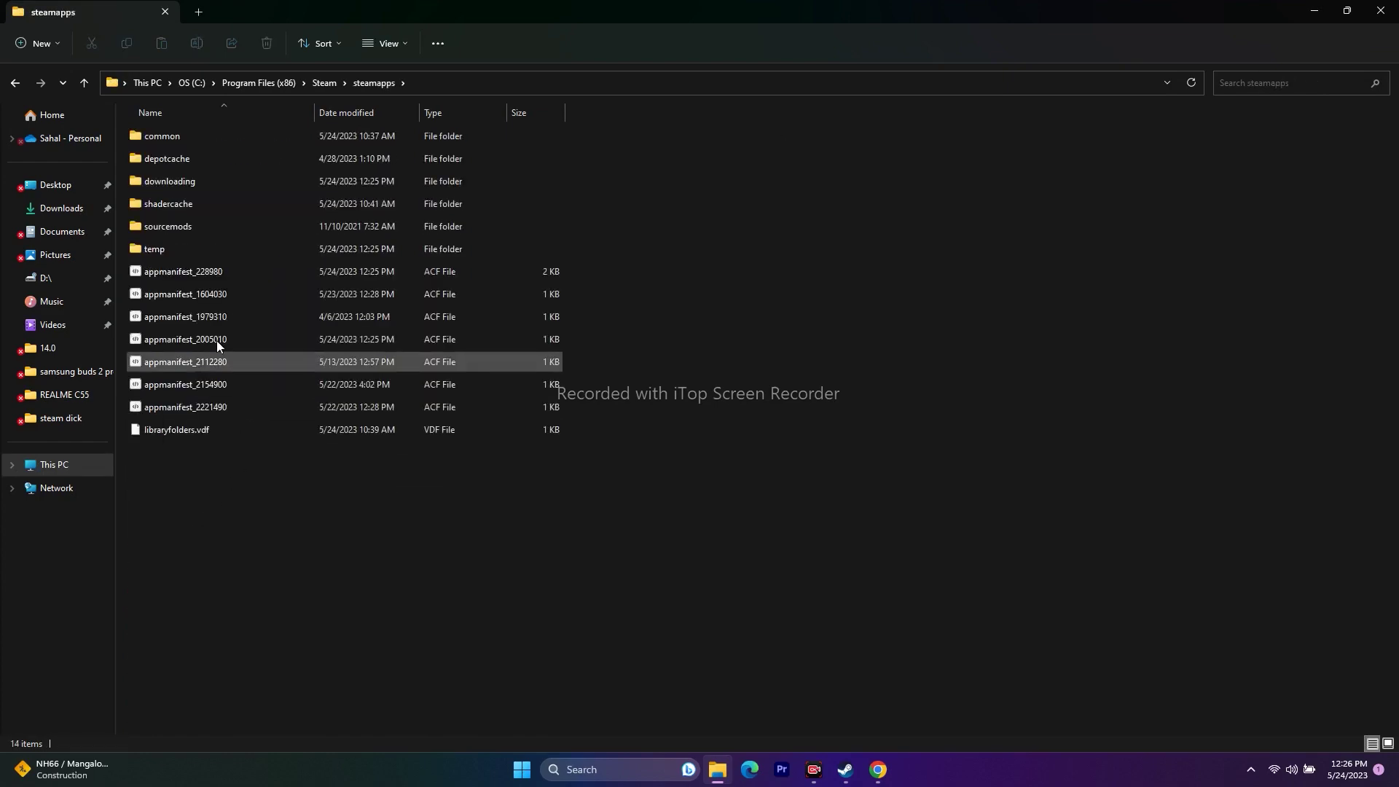
double_click(169, 141)
Look through the installed game folders in common for the Boltgun installation folder.
scroll(221, 332, "down", 2)
scroll(221, 332, "down", 2)
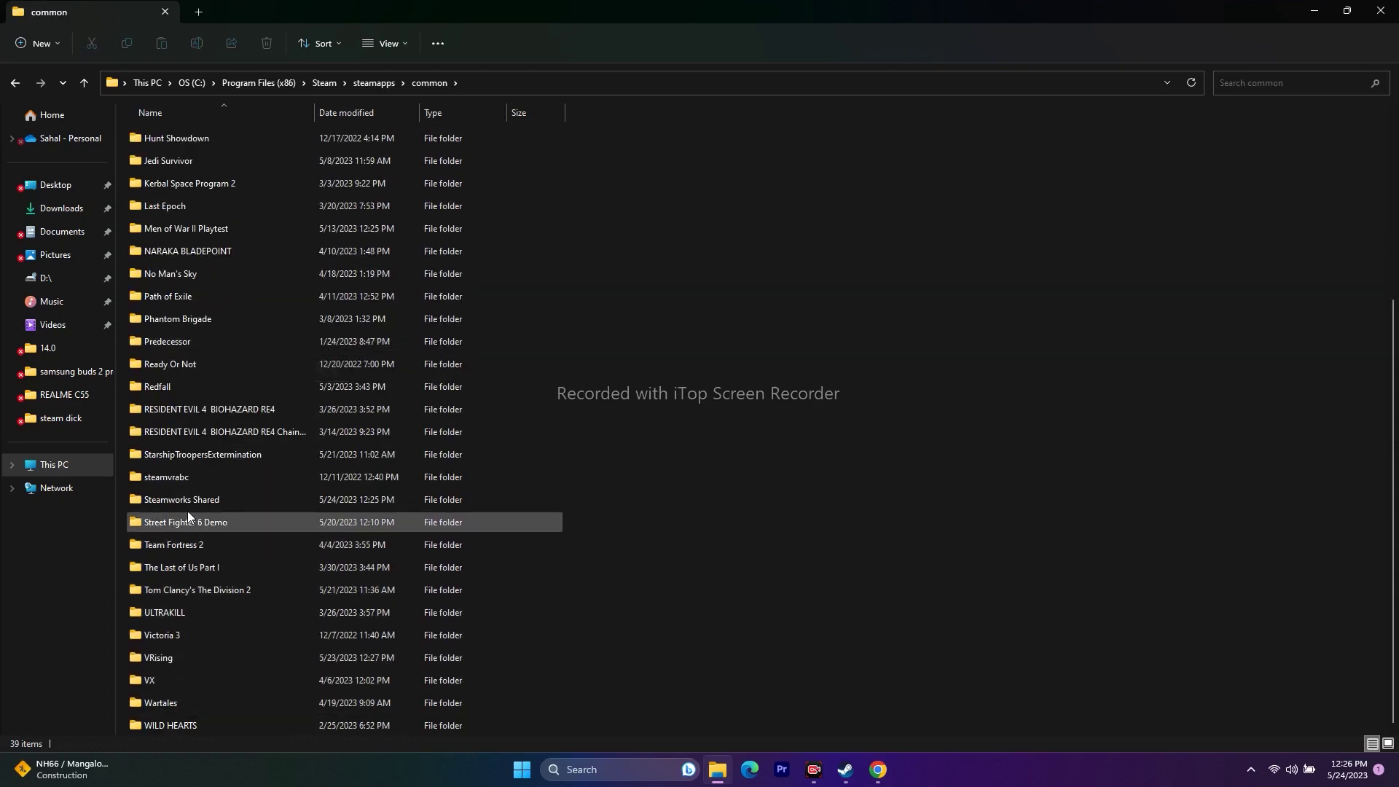
scroll(190, 425, "up", 2)
scroll(189, 426, "up", 2)
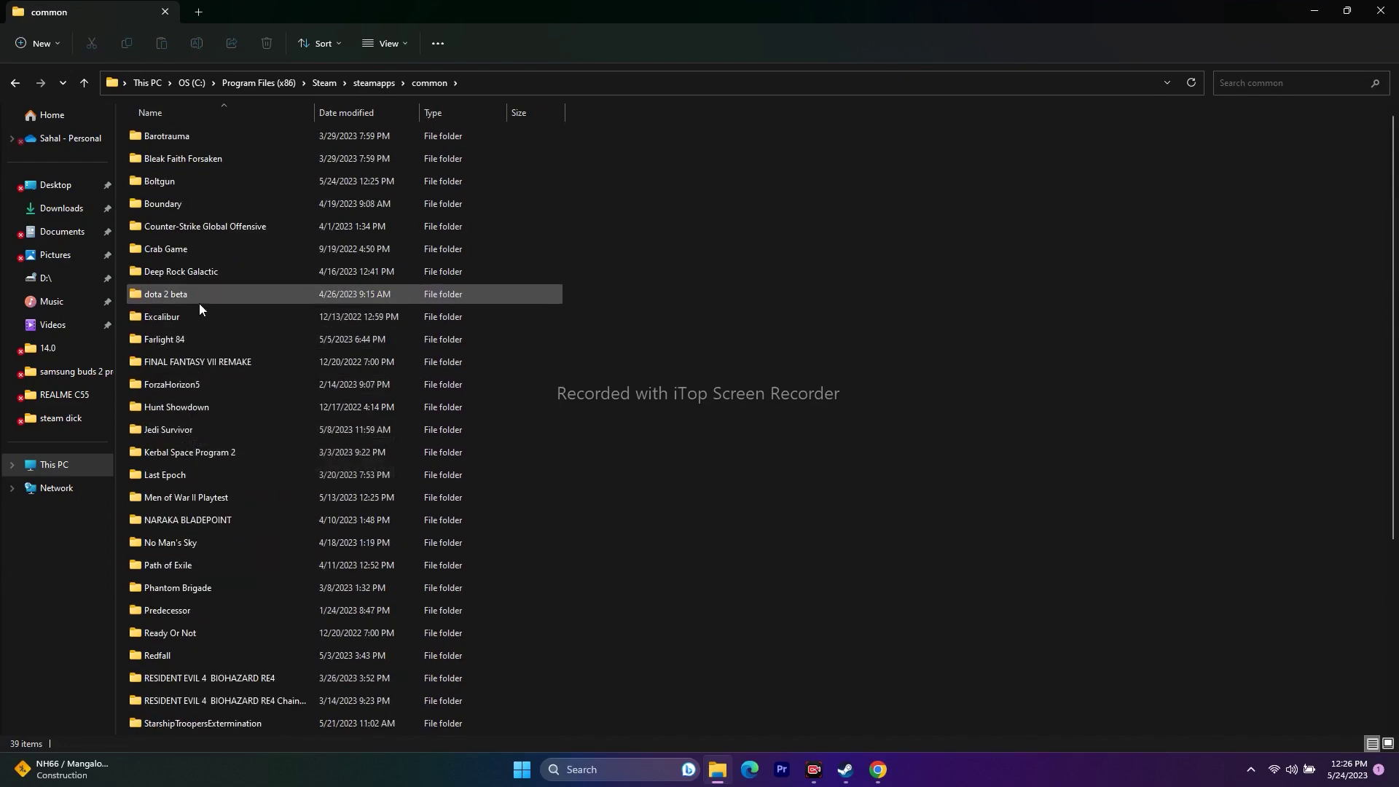
scroll(201, 251, "down", 1)
scroll(201, 251, "down", 3)
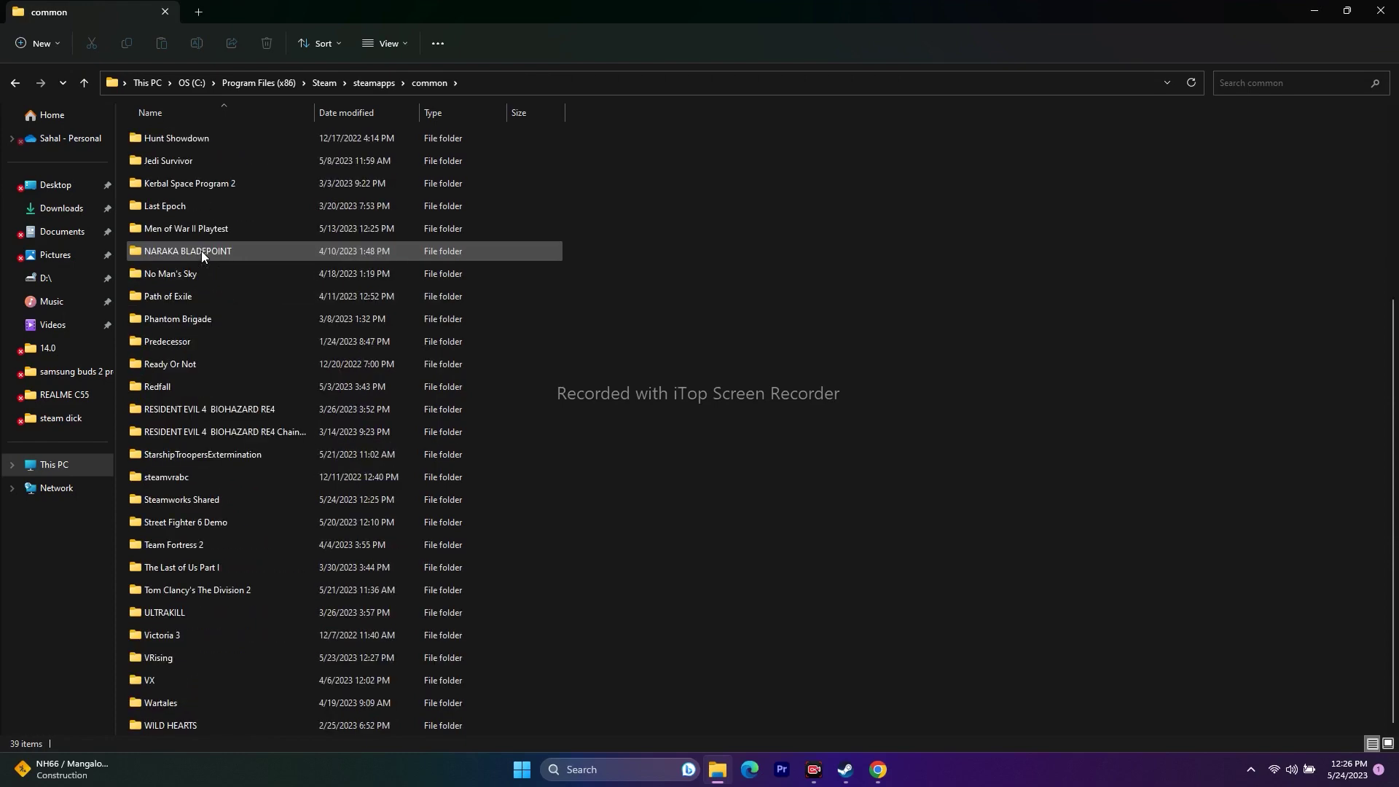
scroll(224, 312, "up", 4)
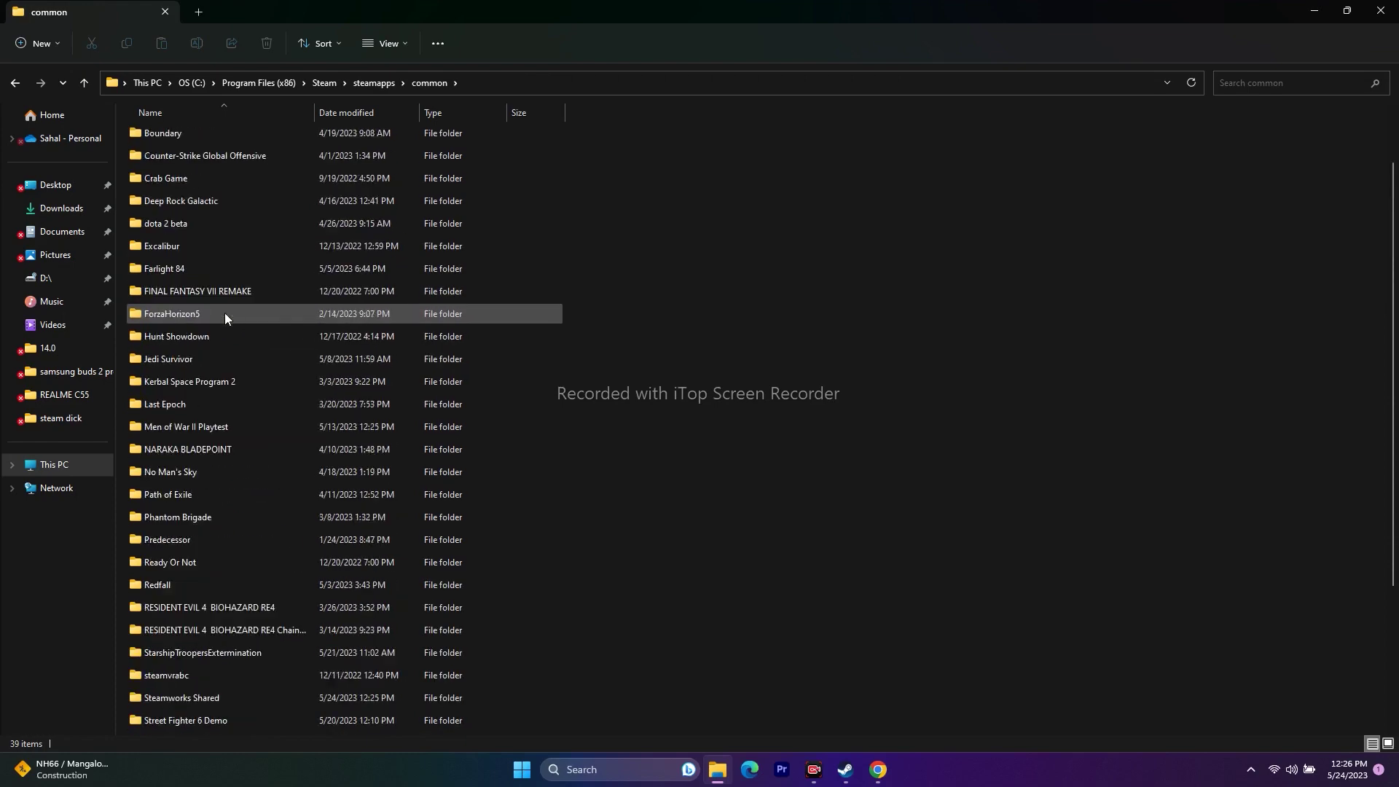
left_click(843, 771)
left_click(843, 771)
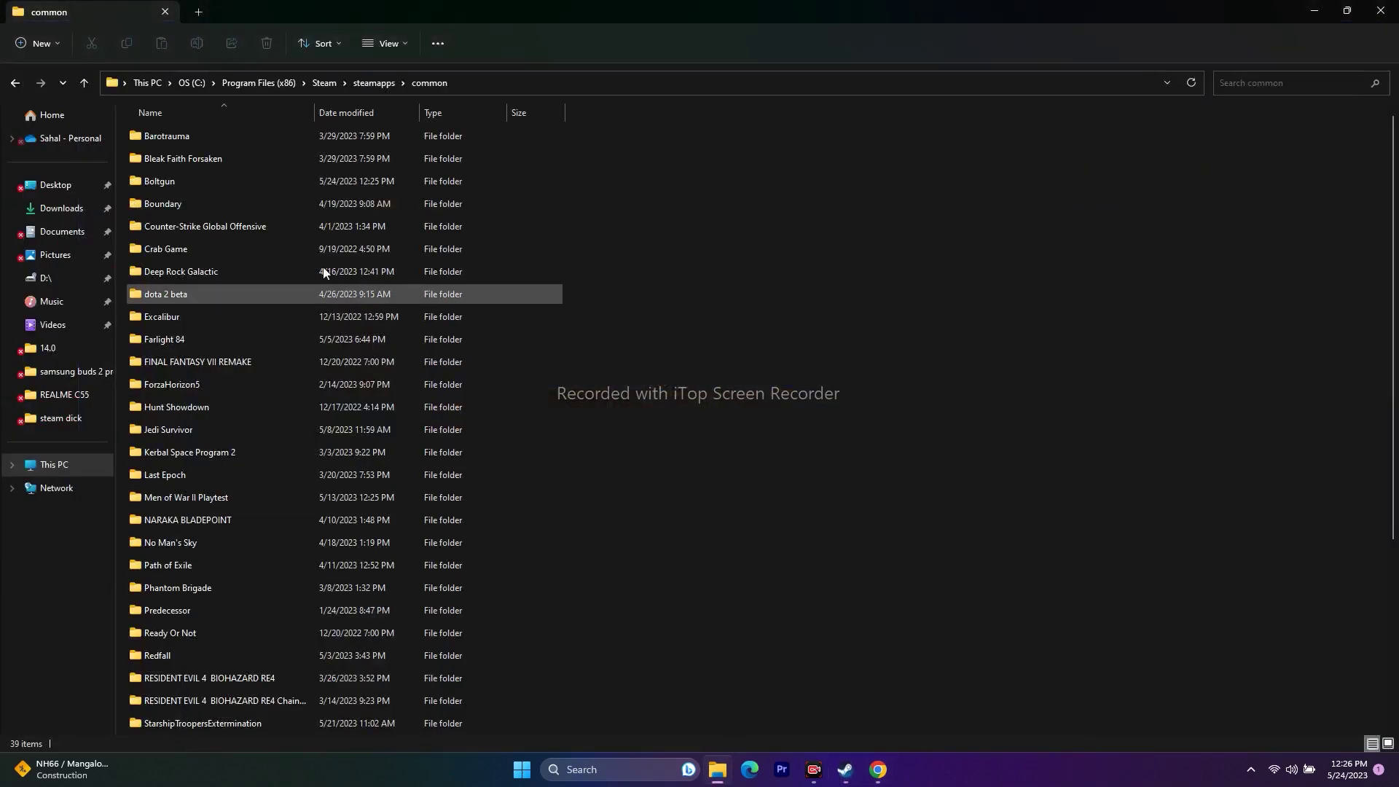
scroll(269, 212, "down", 1)
scroll(239, 289, "down", 1)
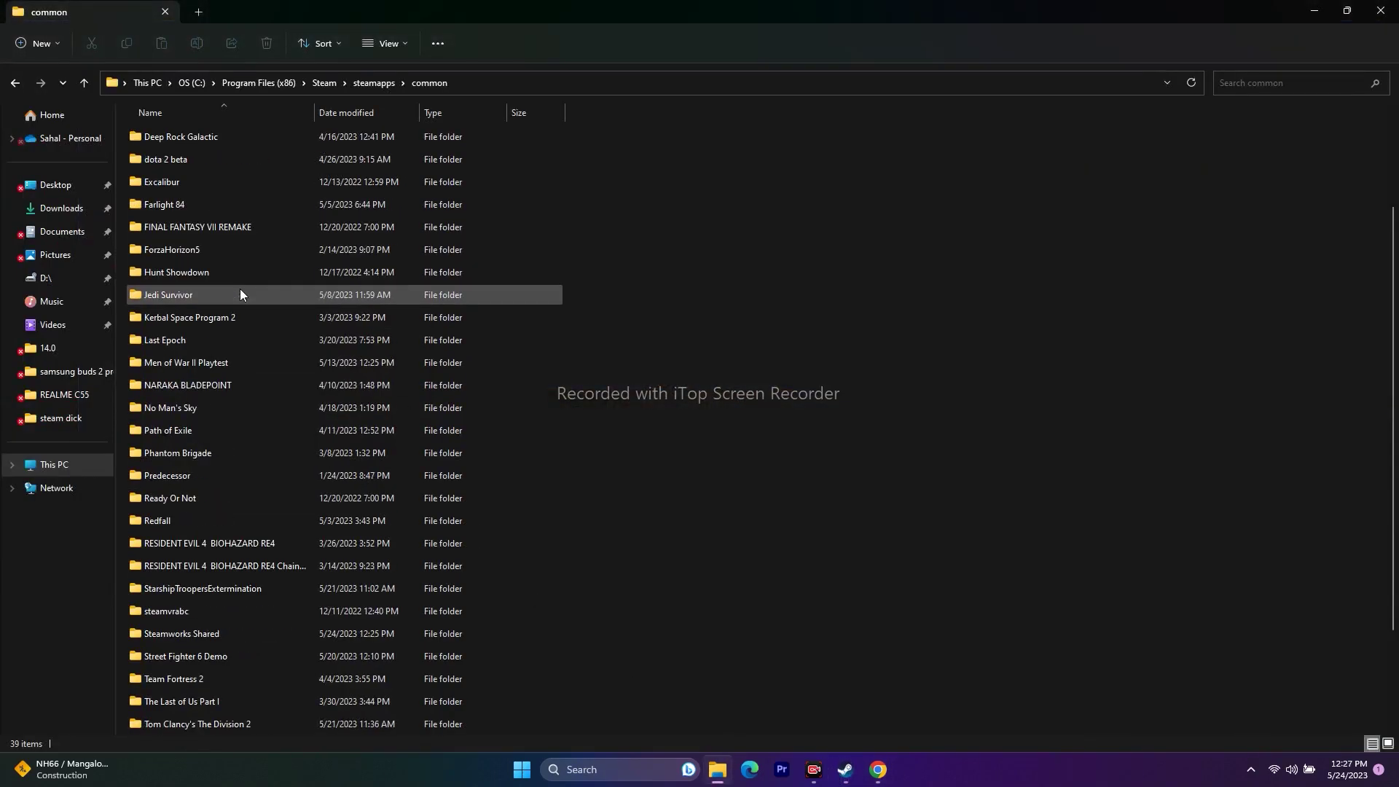
scroll(218, 354, "down", 2)
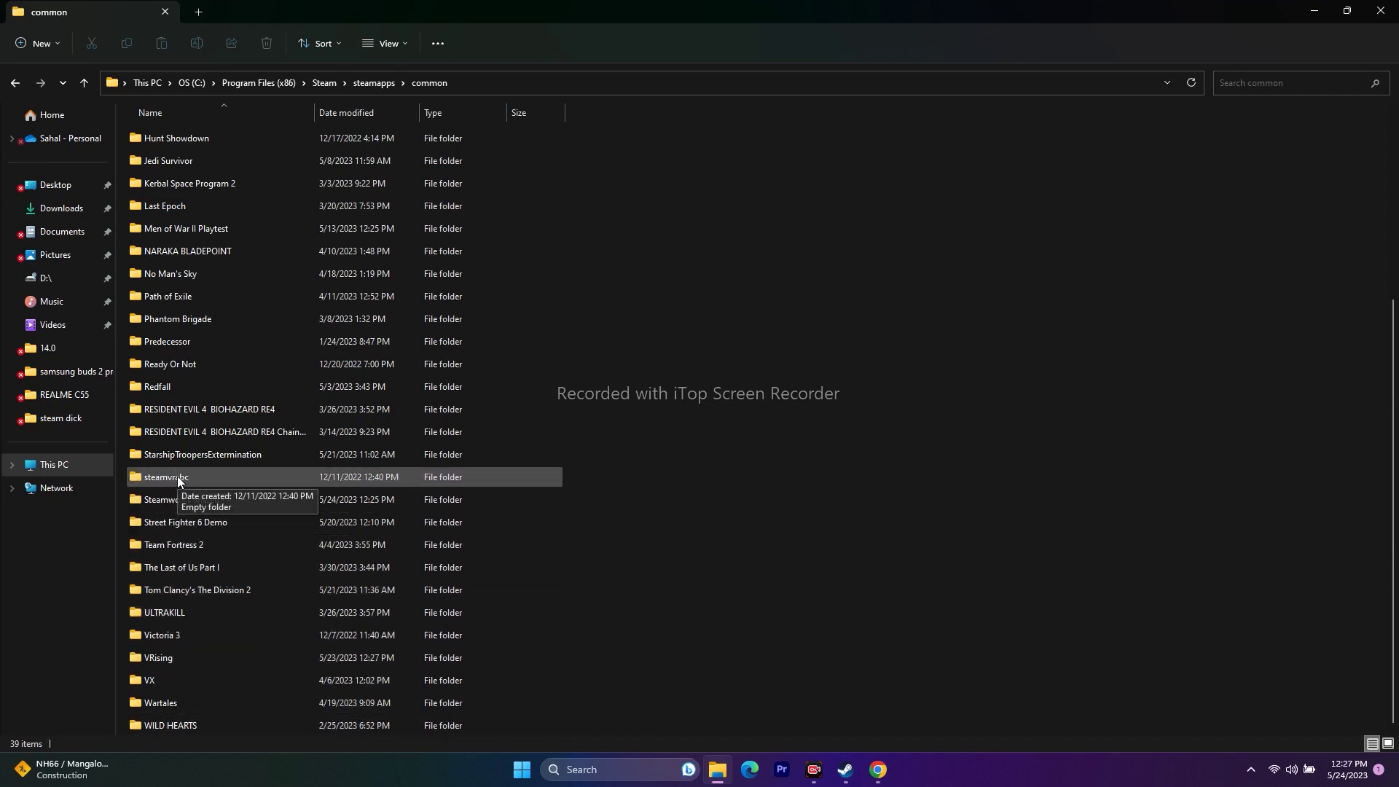
scroll(177, 477, "up", 2)
scroll(177, 475, "up", 1)
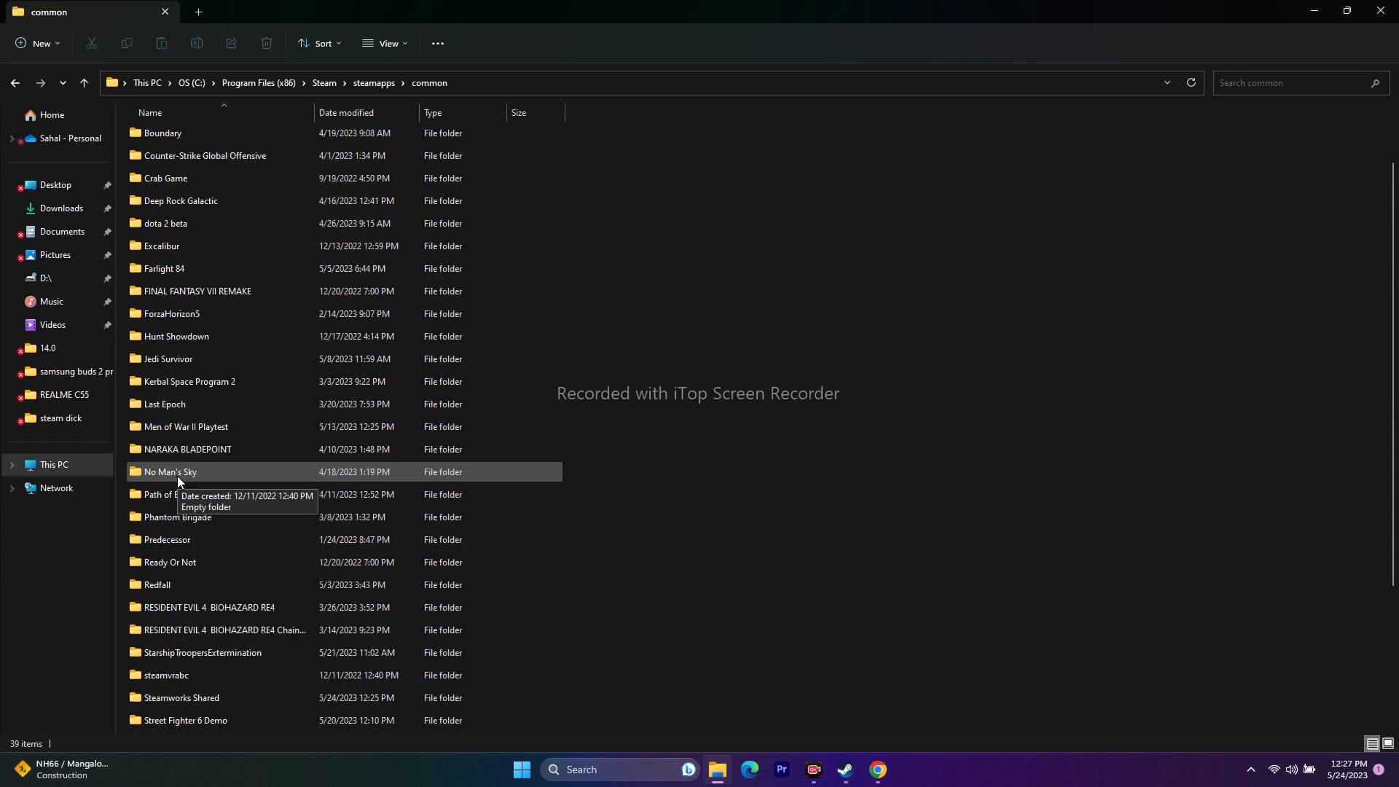
scroll(177, 475, "up", 1)
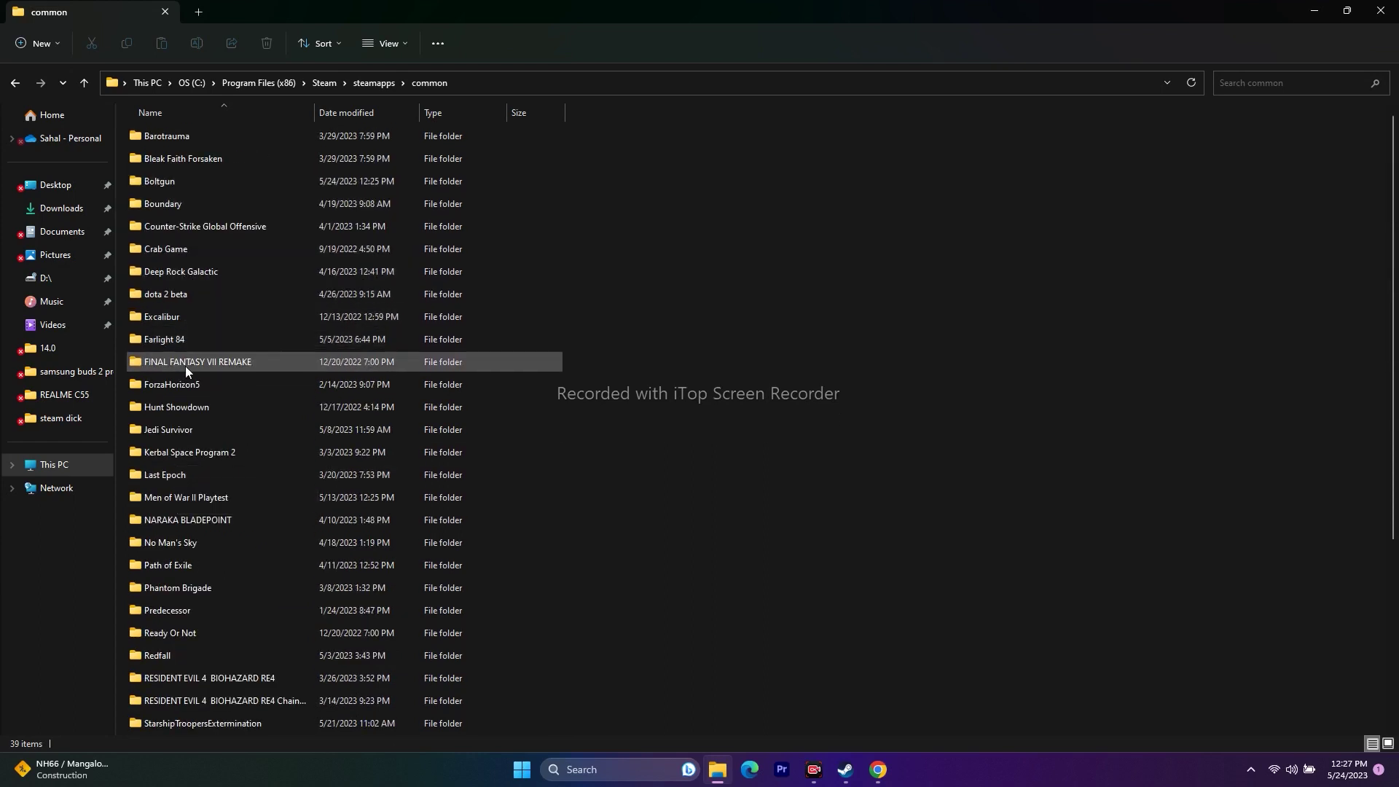
scroll(233, 335, "down", 4)
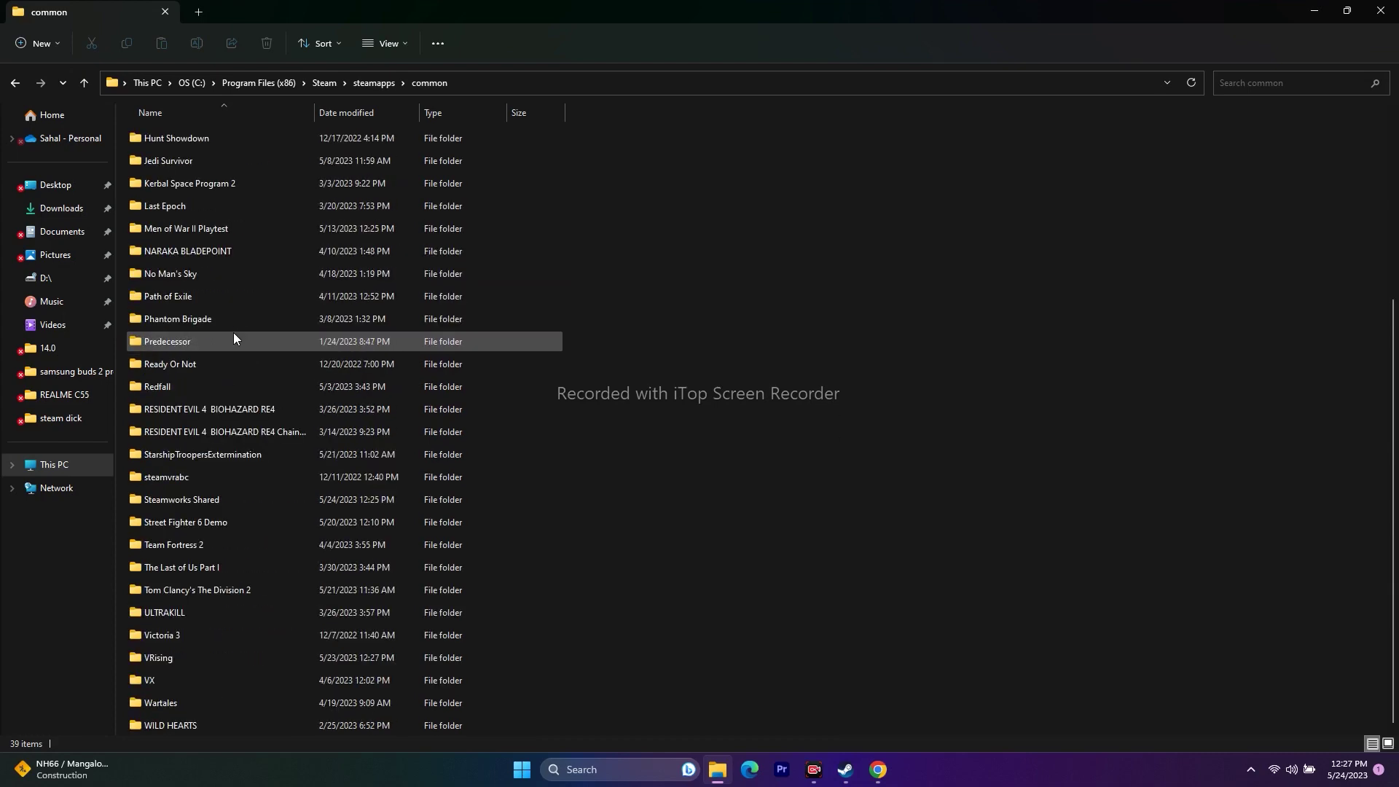
scroll(214, 634, "up", 4)
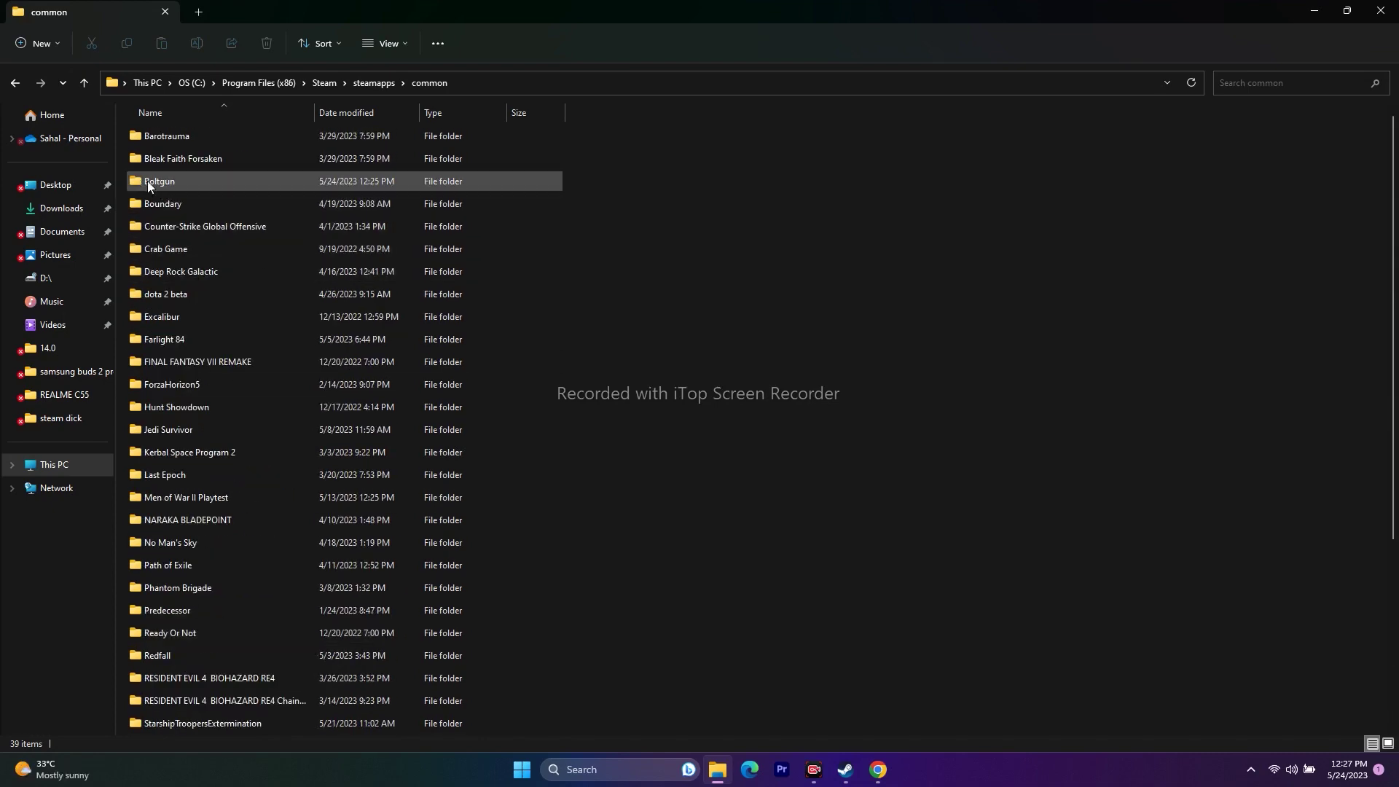
Open the Boltgun folder, select the Warhammer 40,000 Boltgun application, and close the File Explorer window.
mouse_move(148, 183)
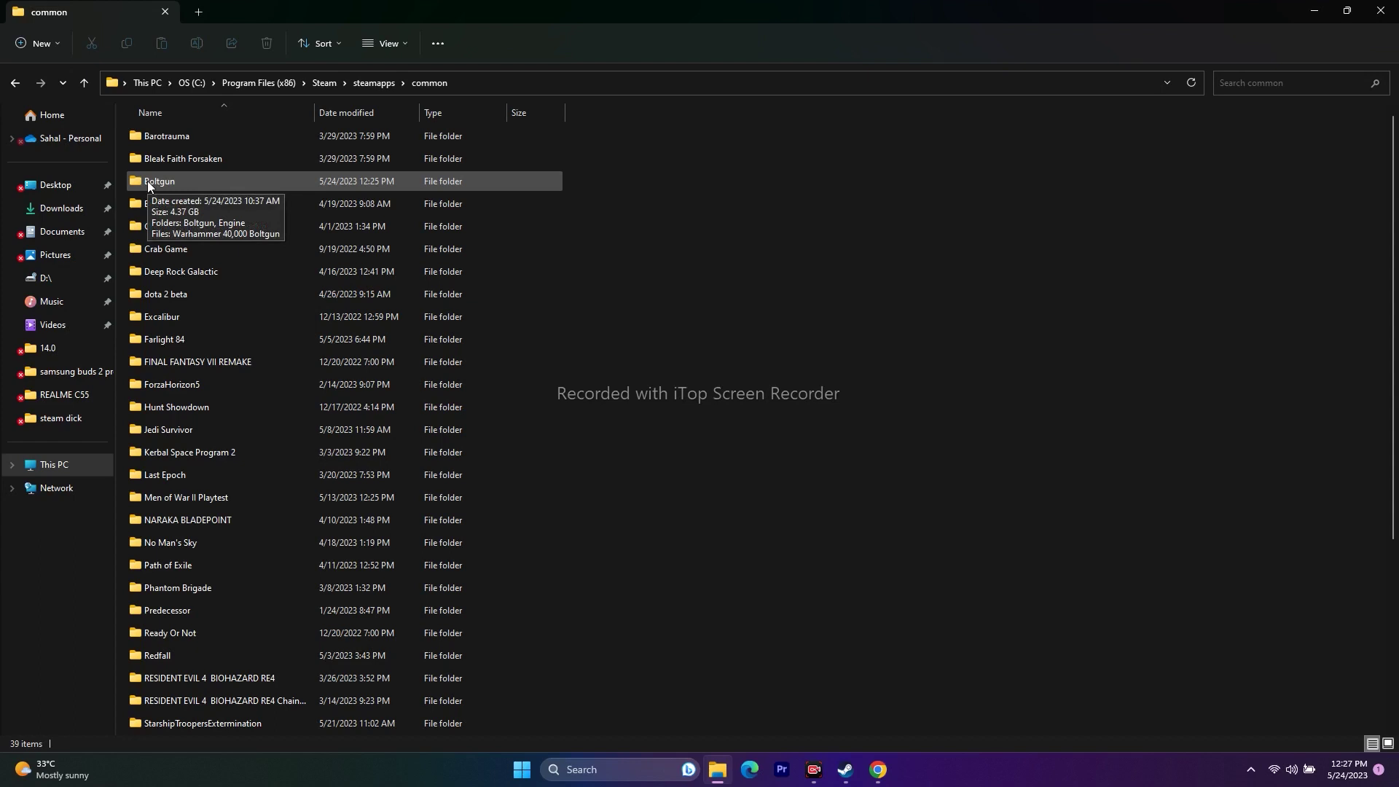
double_click(147, 182)
left_click(162, 188)
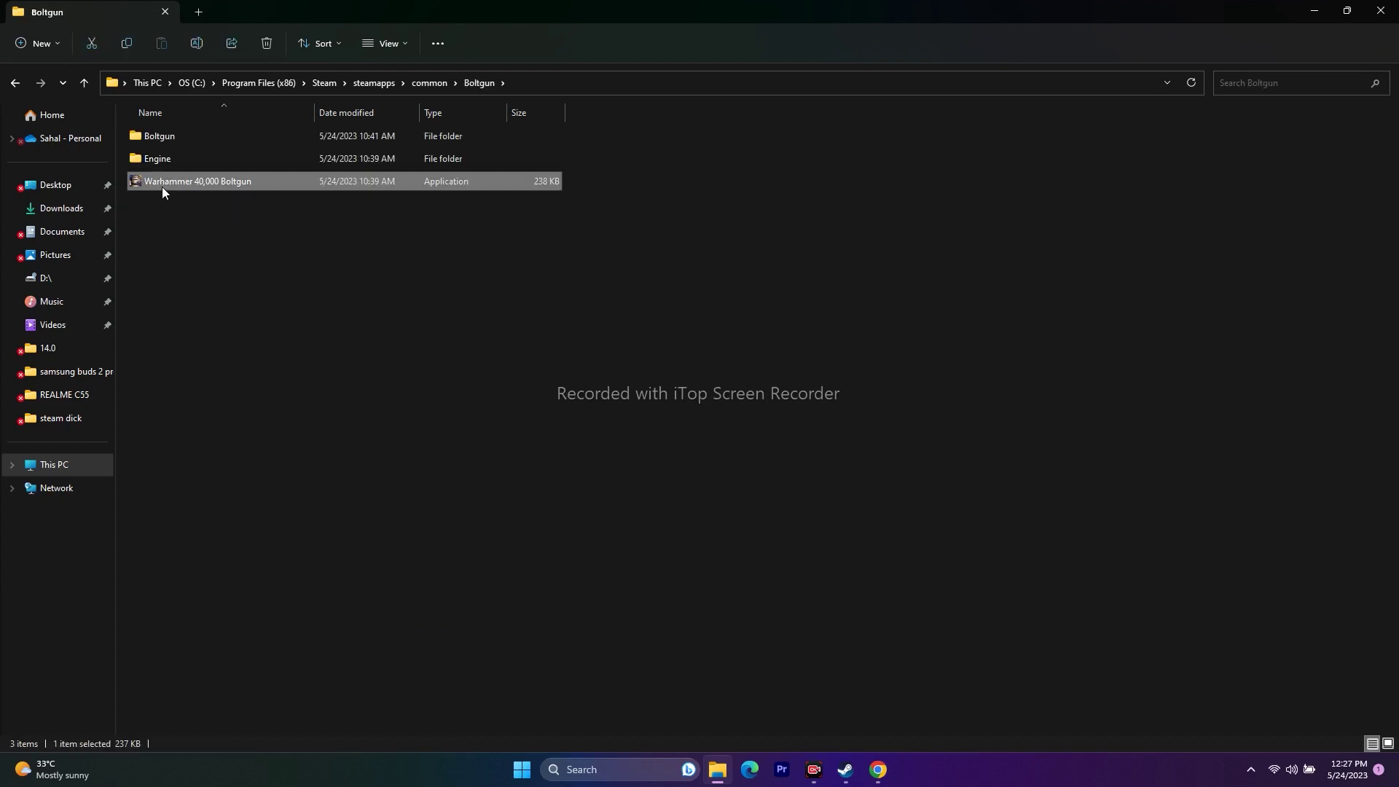
mouse_move(239, 183)
left_click(1378, 16)
Switch to Steam, browse Boltgun's local files from its properties to locate the game application, and close both windows.
left_click(851, 769)
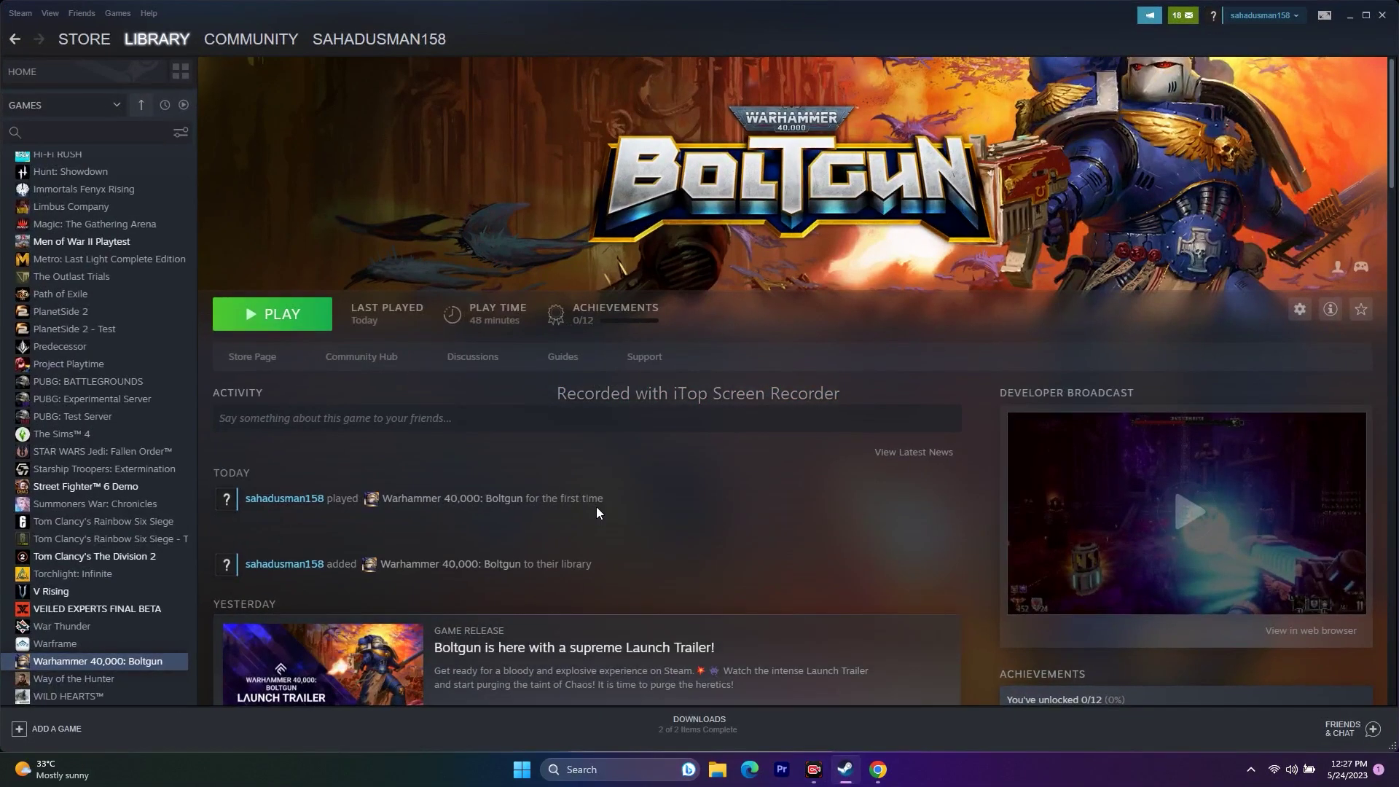
right_click(146, 669)
left_click(172, 651)
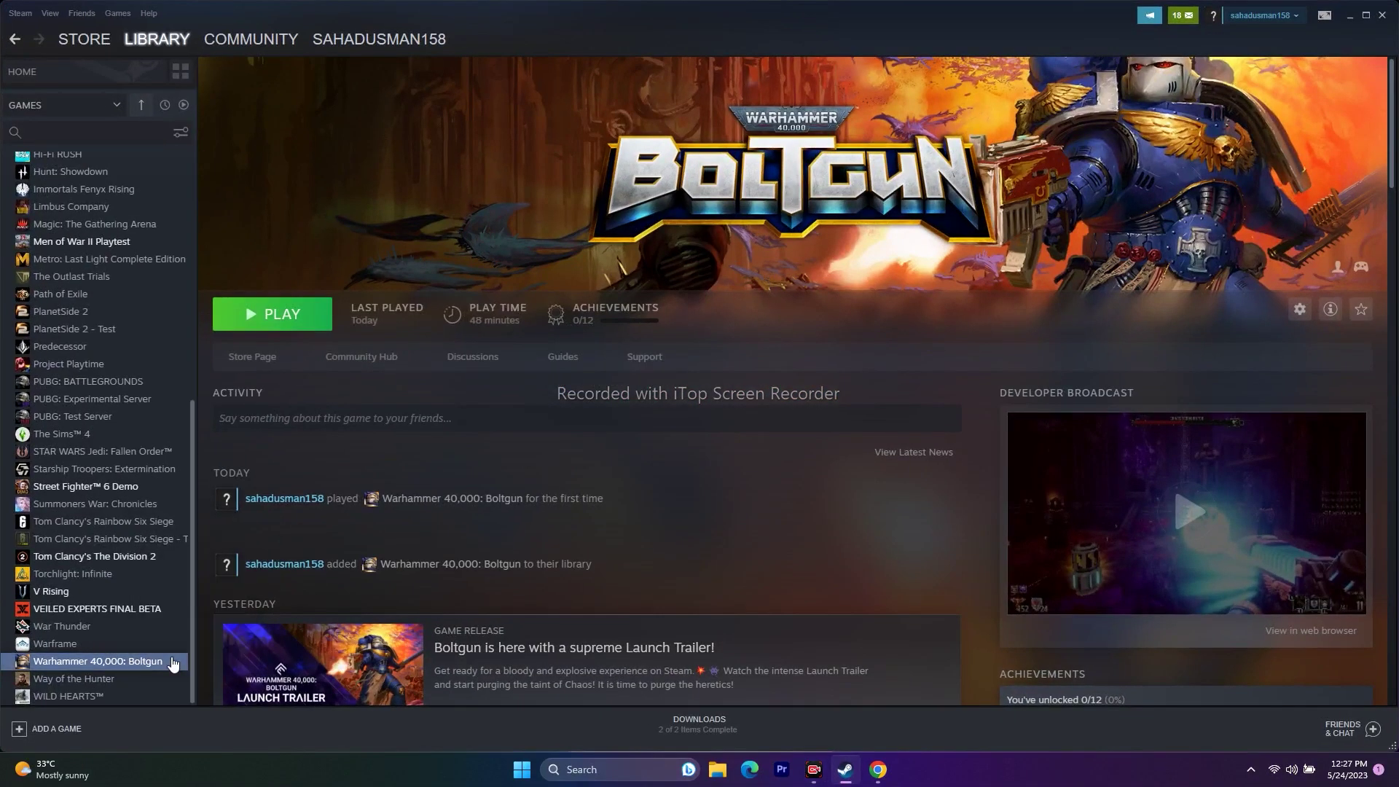
left_click(435, 306)
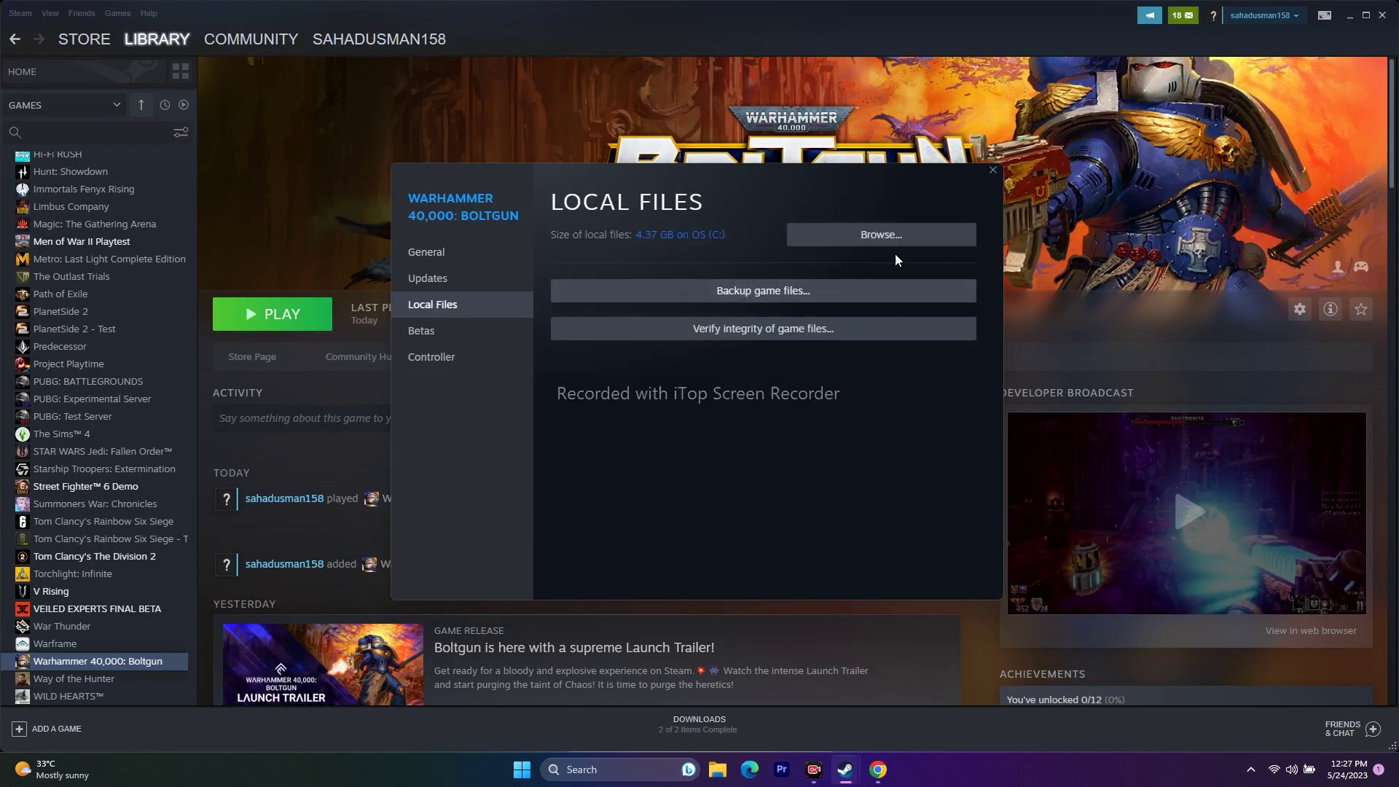
left_click(928, 242)
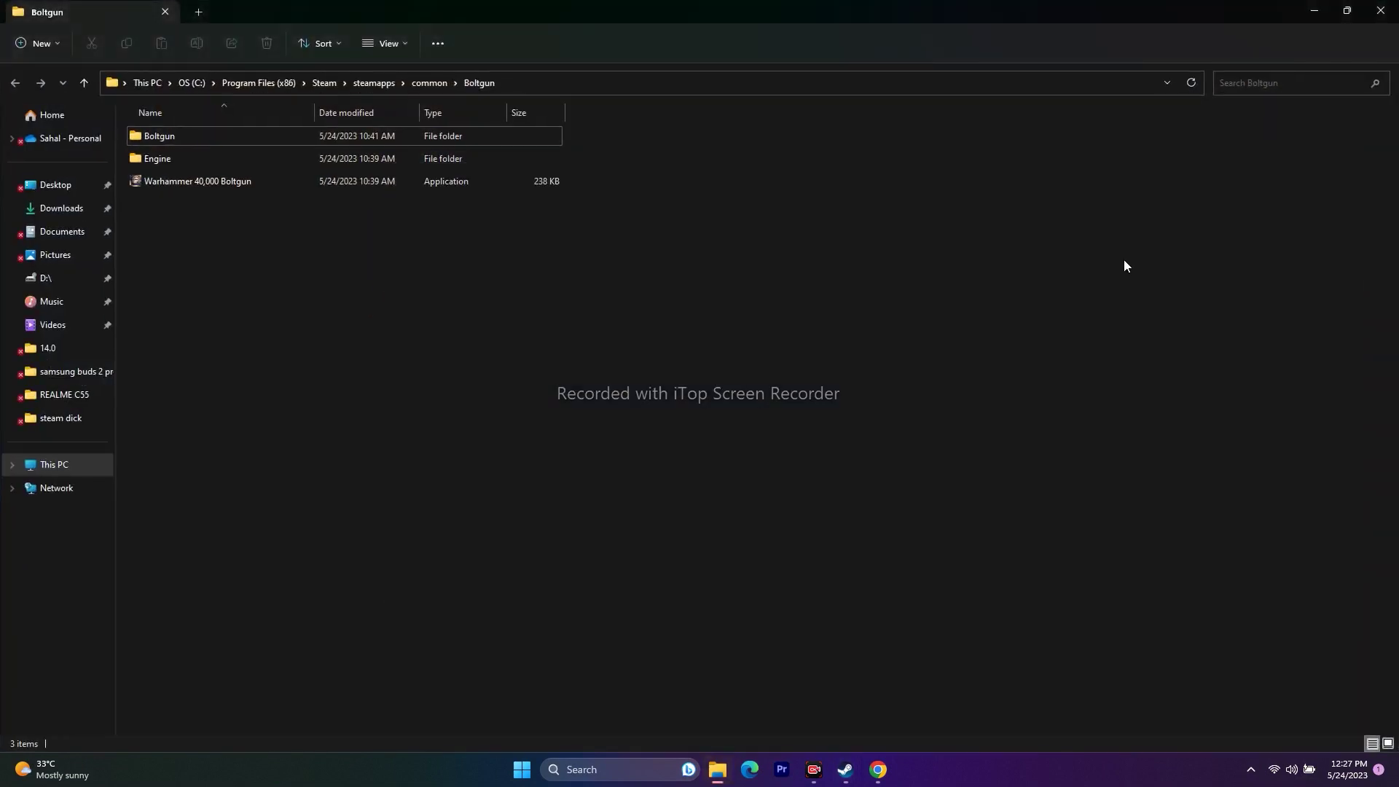
left_click(256, 185)
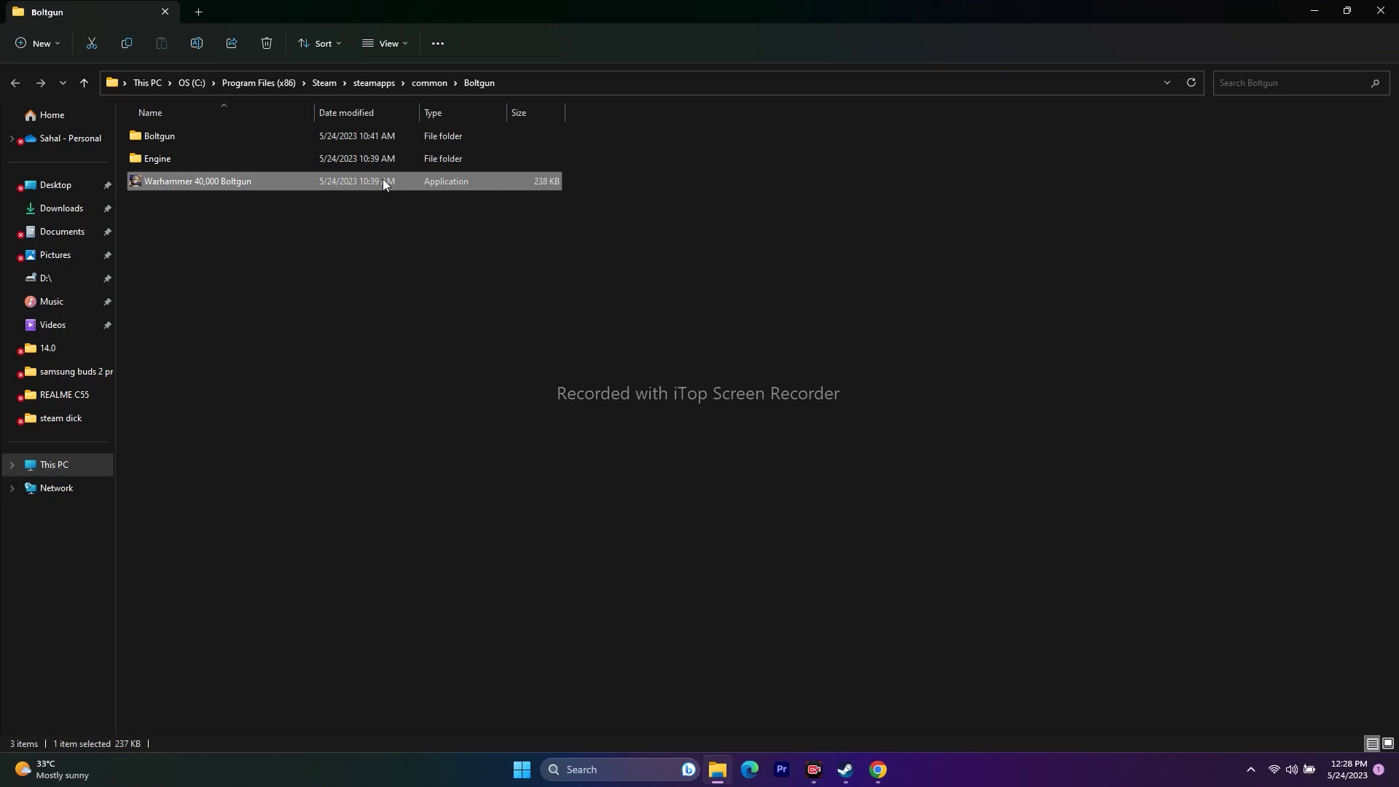
left_click(1380, 12)
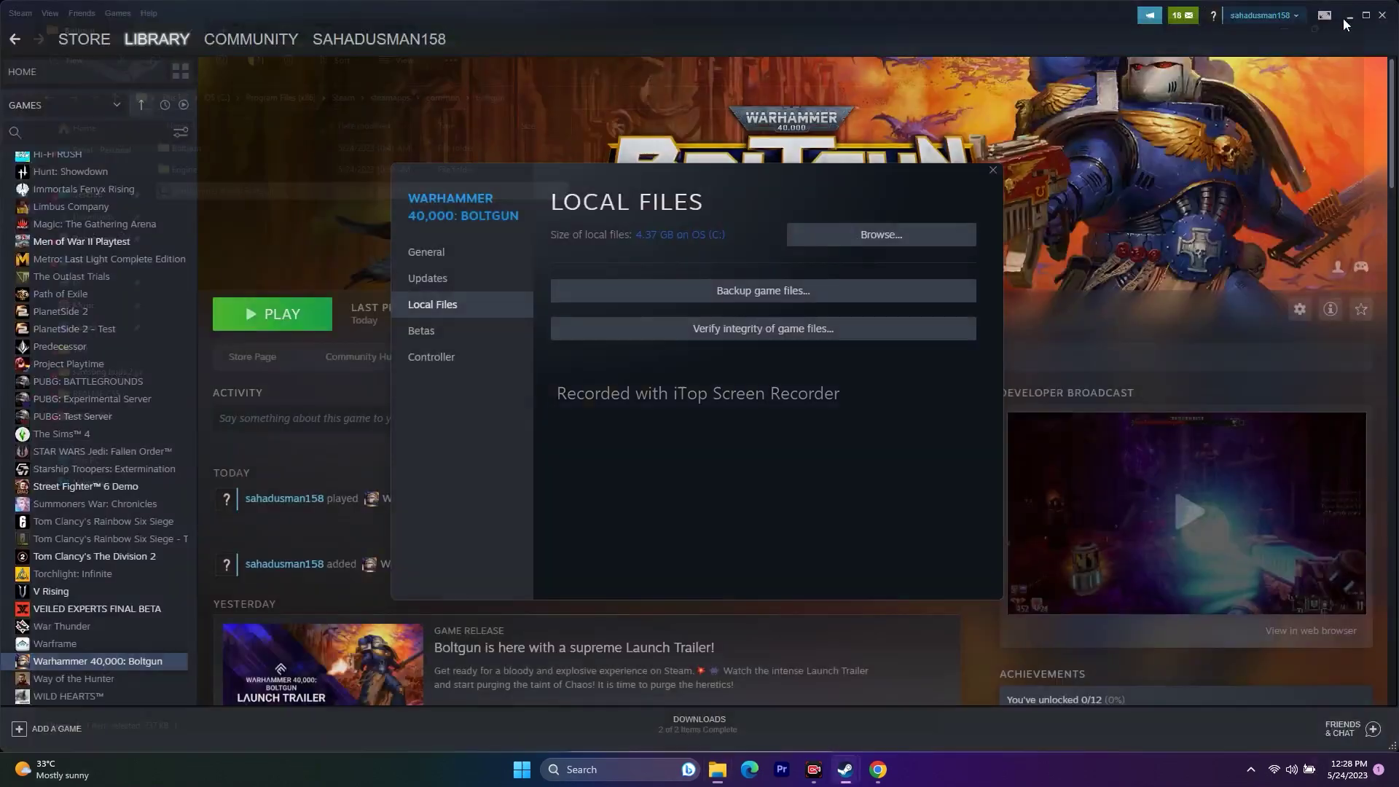
left_click(991, 172)
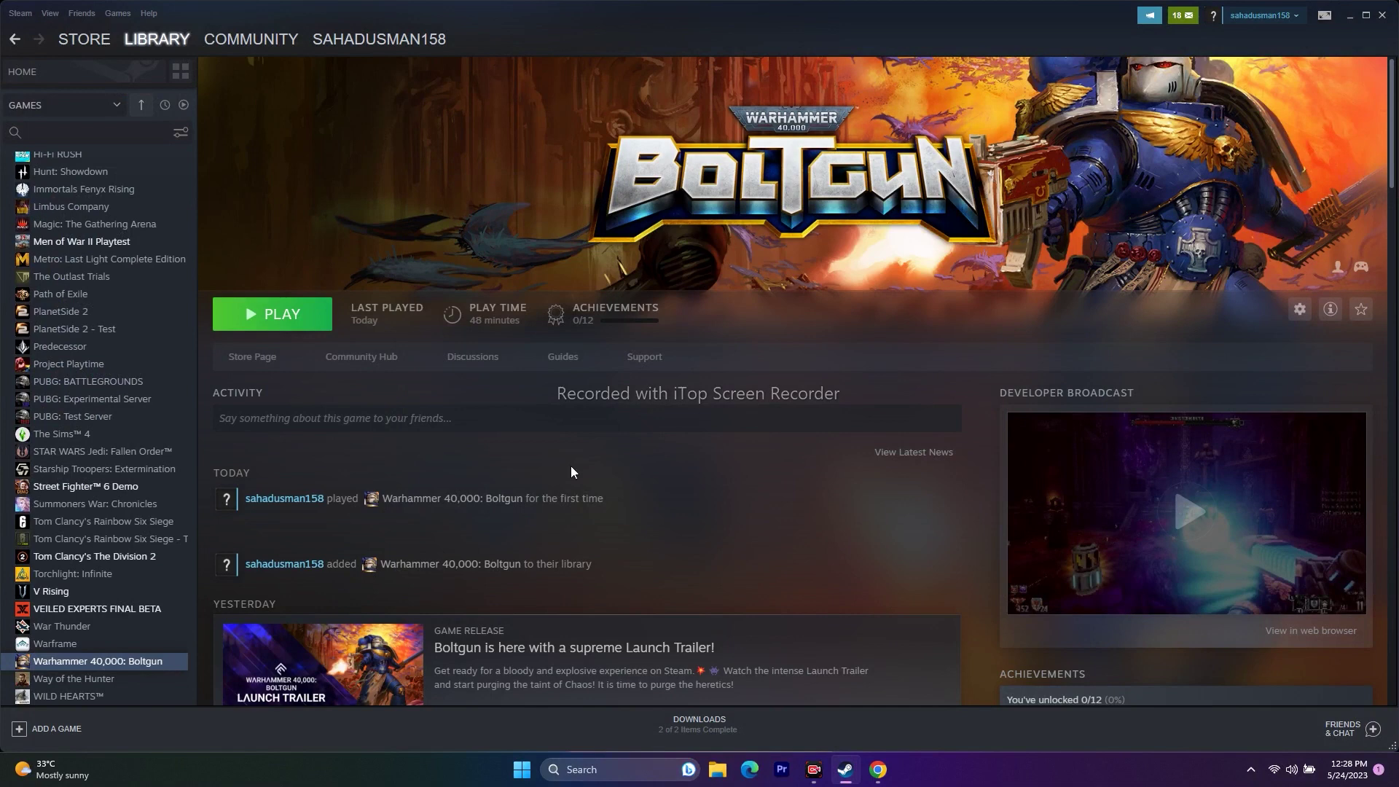
Browse Boltgun's local files from its Steam properties and select the Warhammer 40,000 Boltgun application in File Explorer.
right_click(151, 663)
left_click(207, 641)
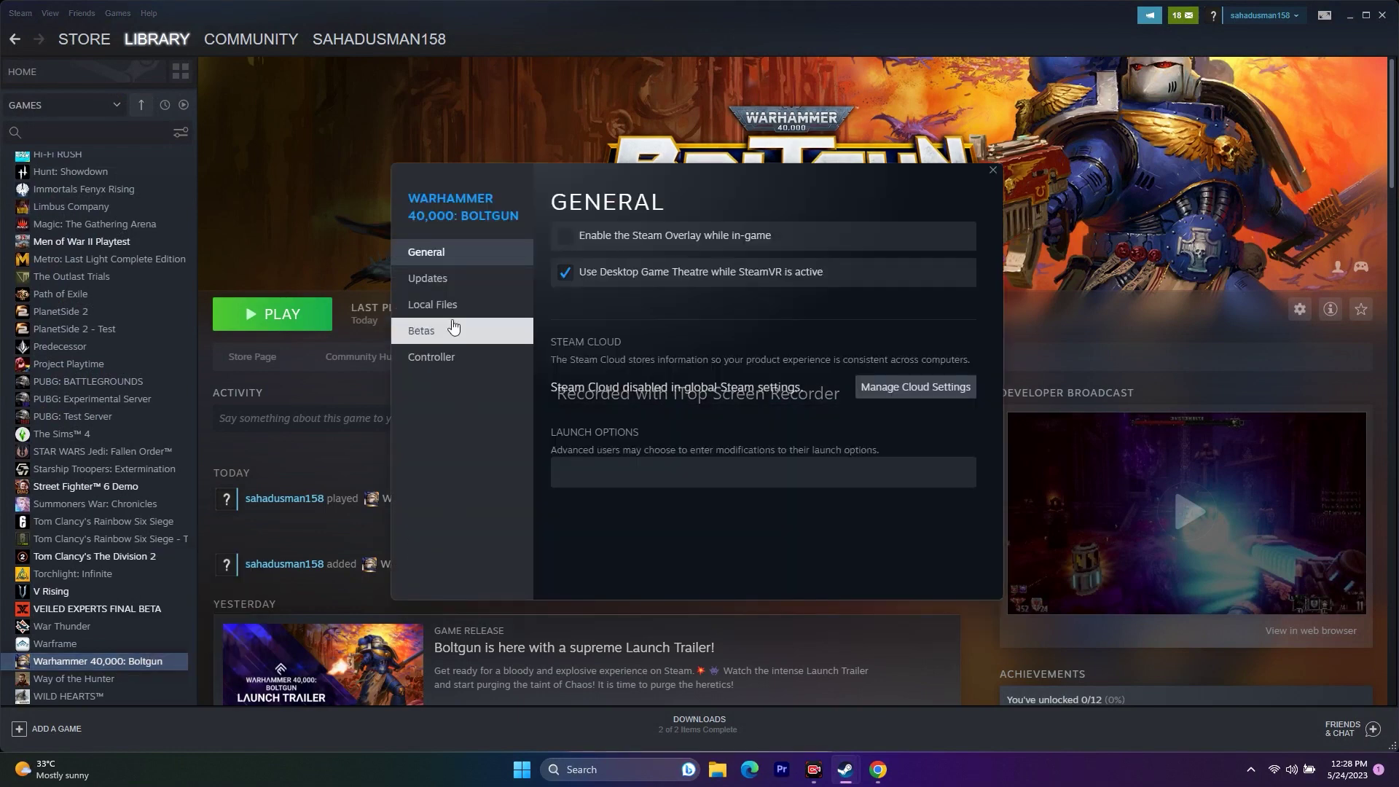
left_click(457, 304)
left_click(940, 234)
left_click(1138, 281)
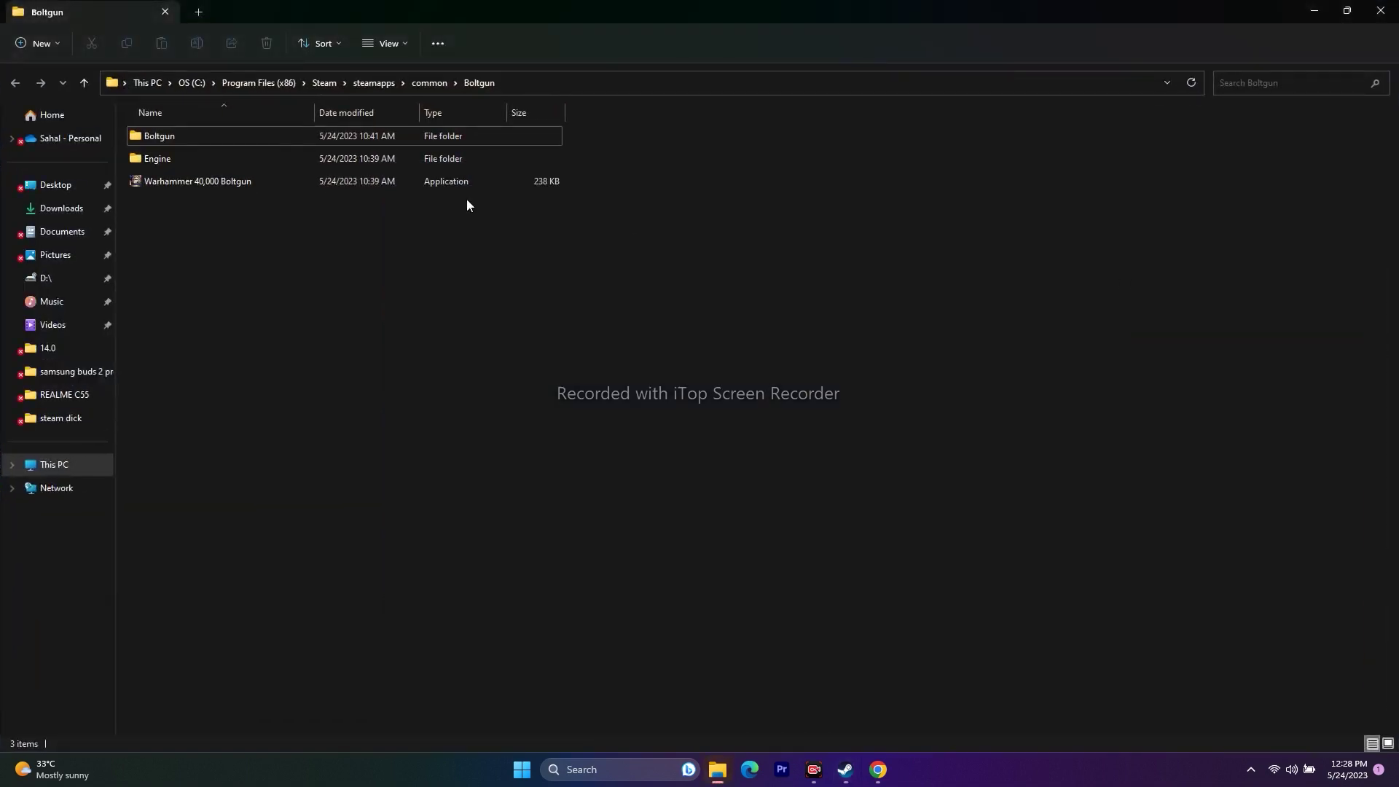
left_click(199, 177)
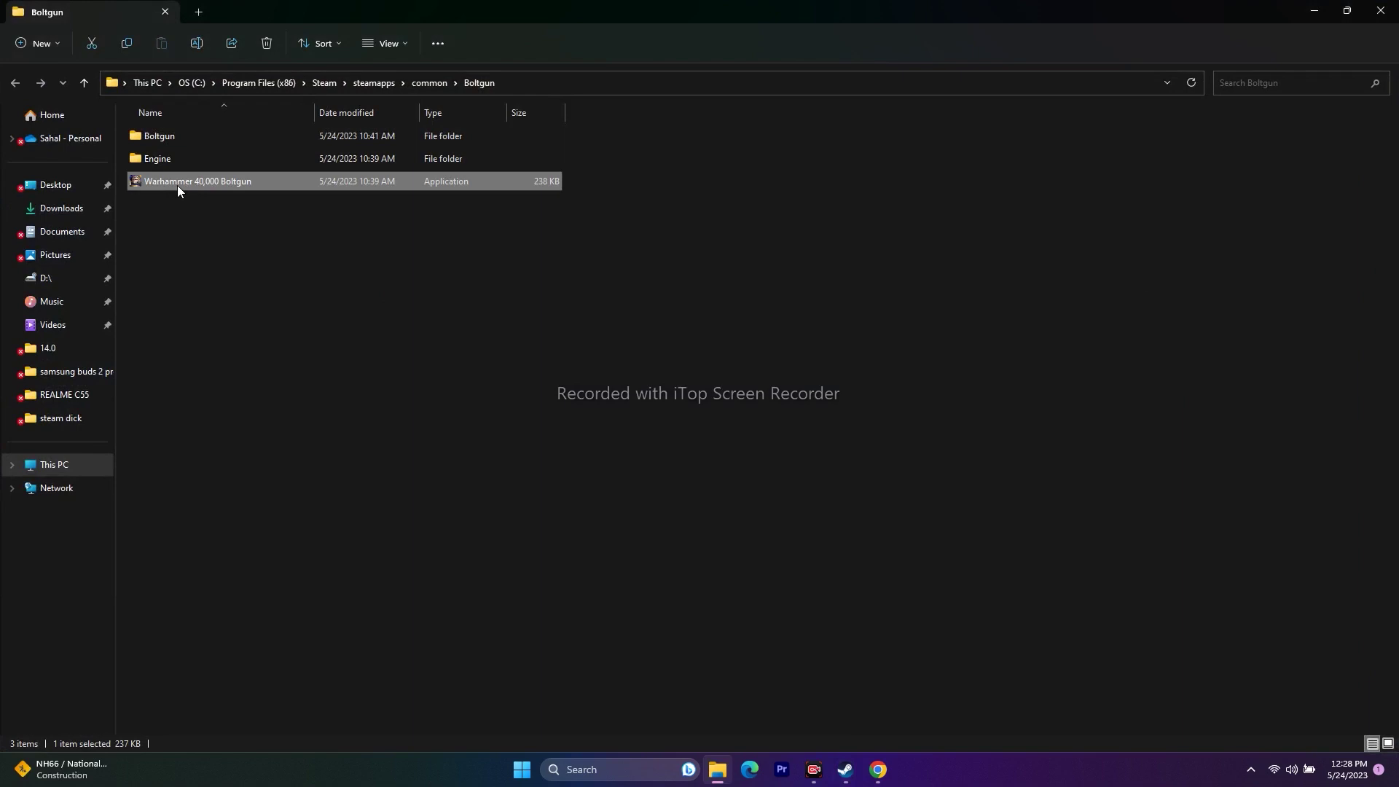
Set the Warhammer 40,000 Boltgun application to run as an administrator, apply it, and close the folder and Steam properties windows.
right_click(177, 186)
left_click(228, 458)
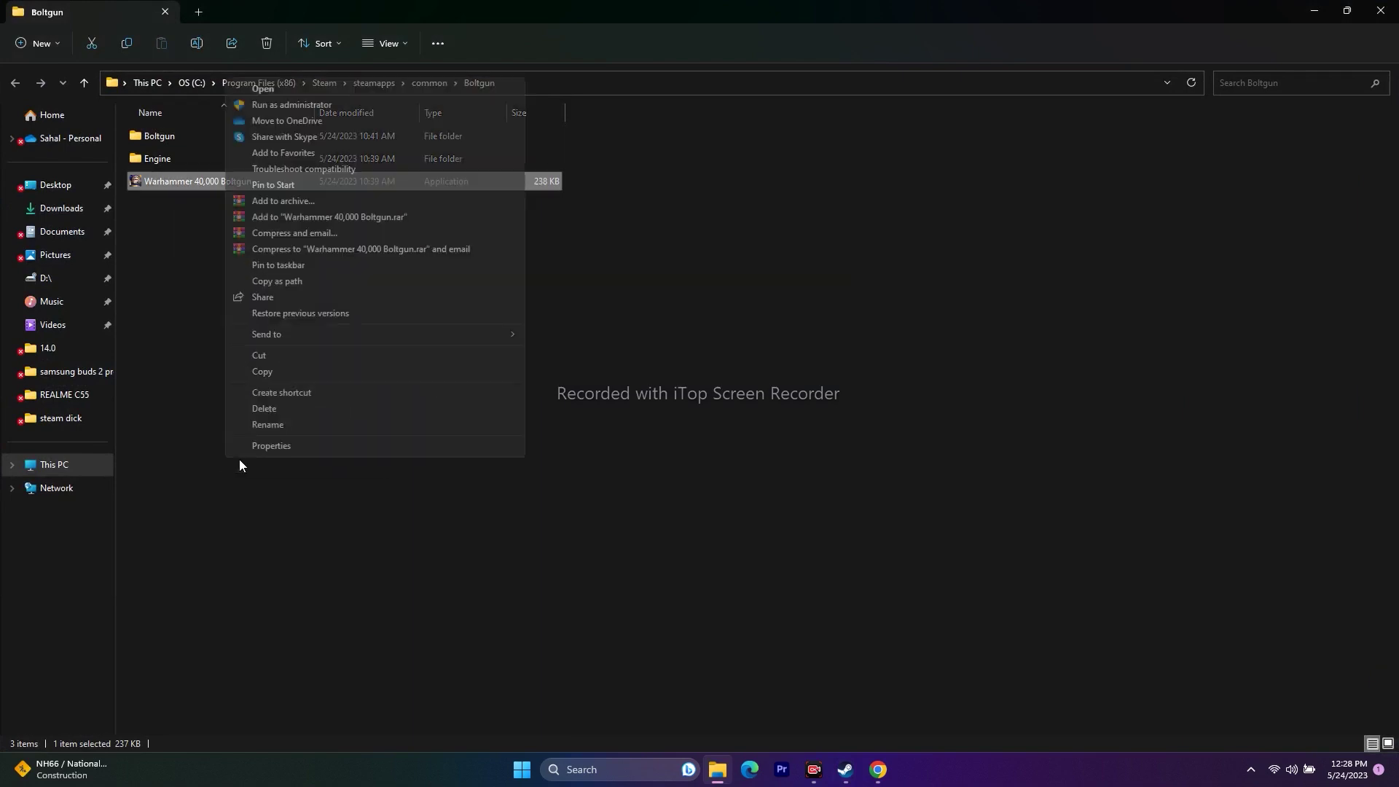
left_click(287, 446)
left_click(342, 381)
left_click_drag(418, 350, 782, 124)
left_click(623, 386)
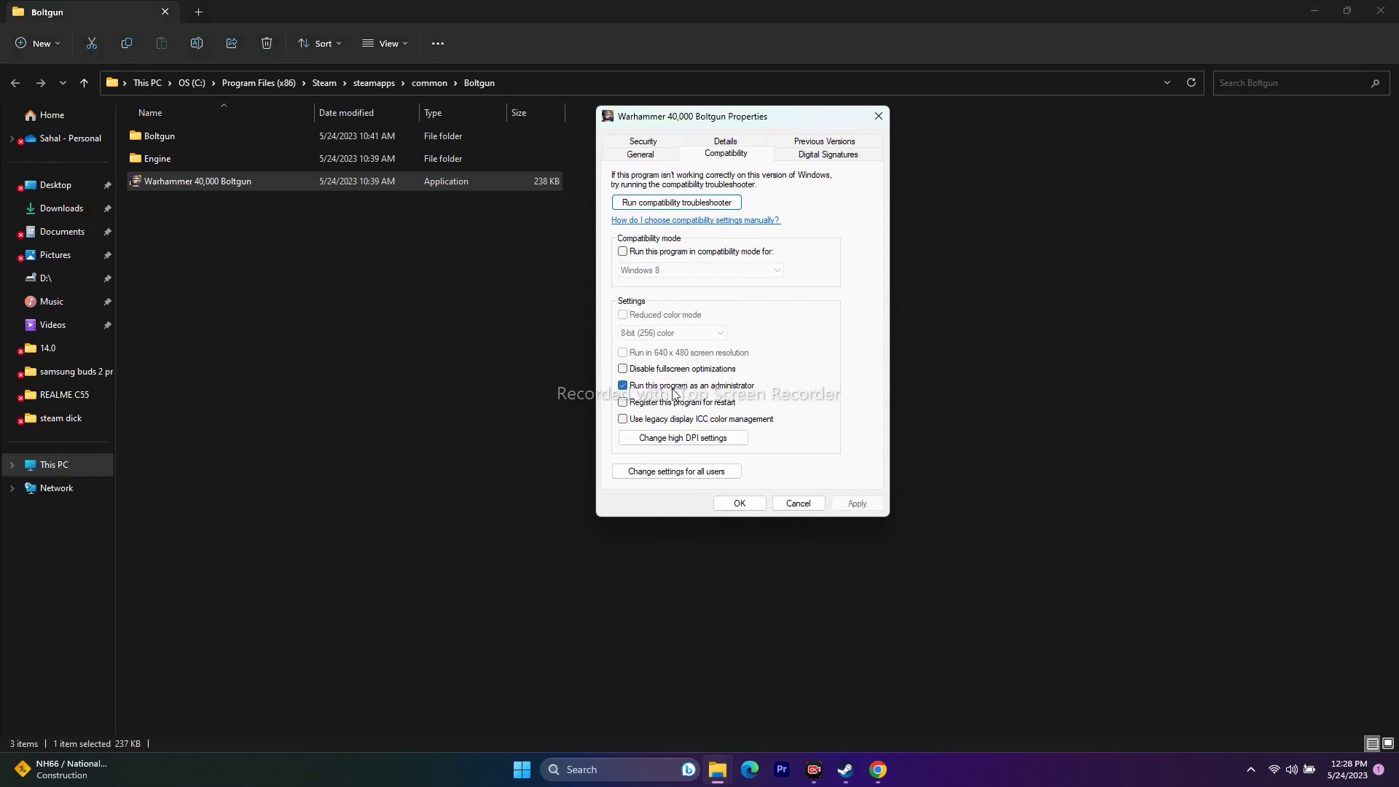
left_click(854, 503)
left_click(738, 502)
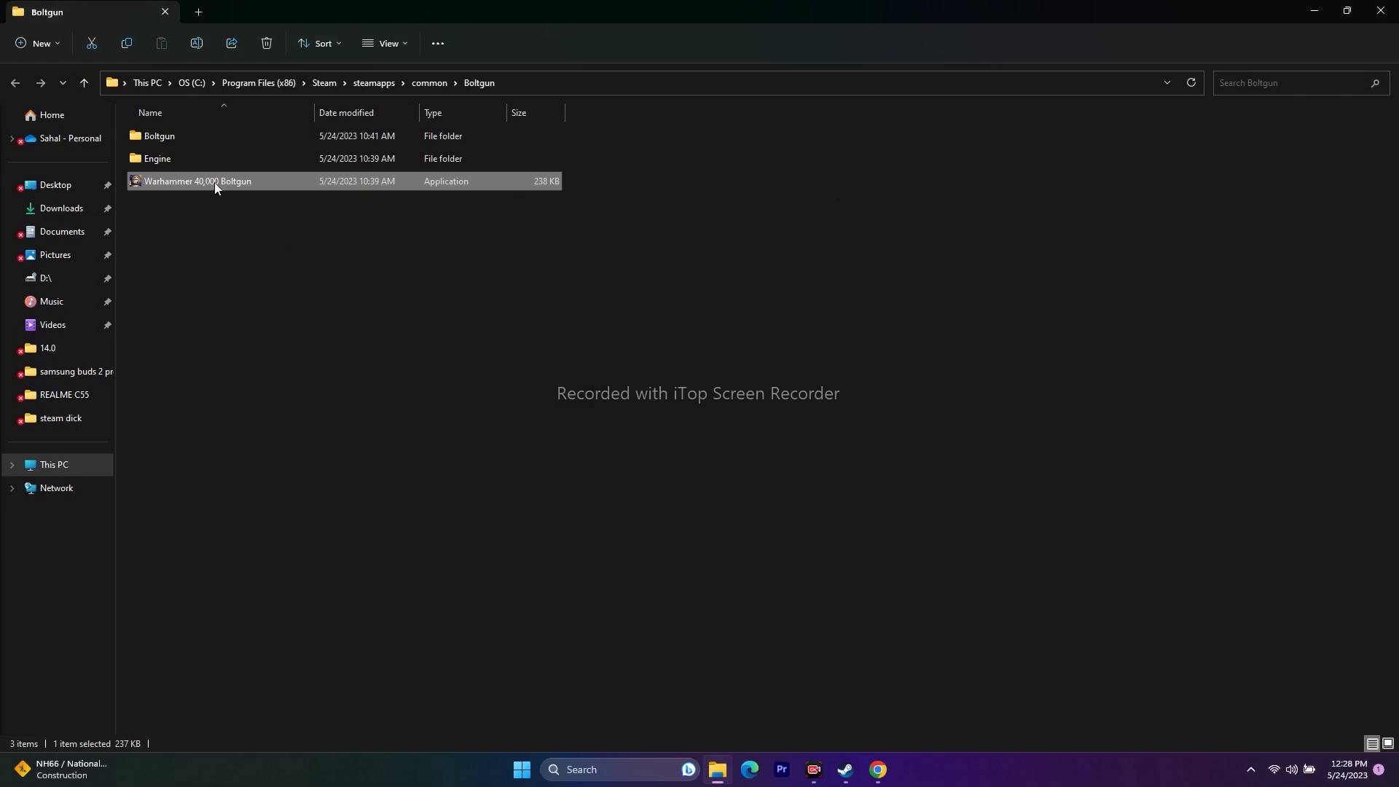
left_click(1380, 16)
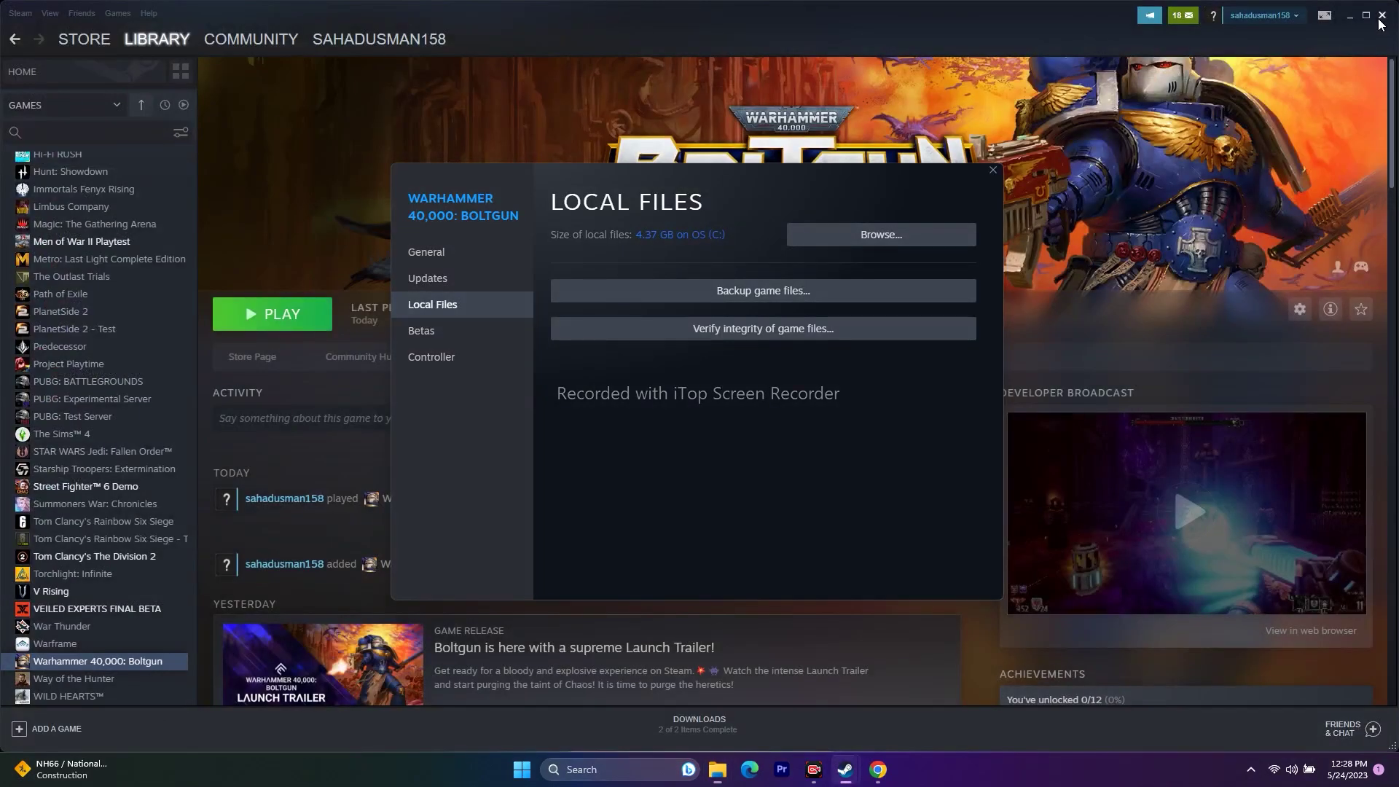
left_click(992, 170)
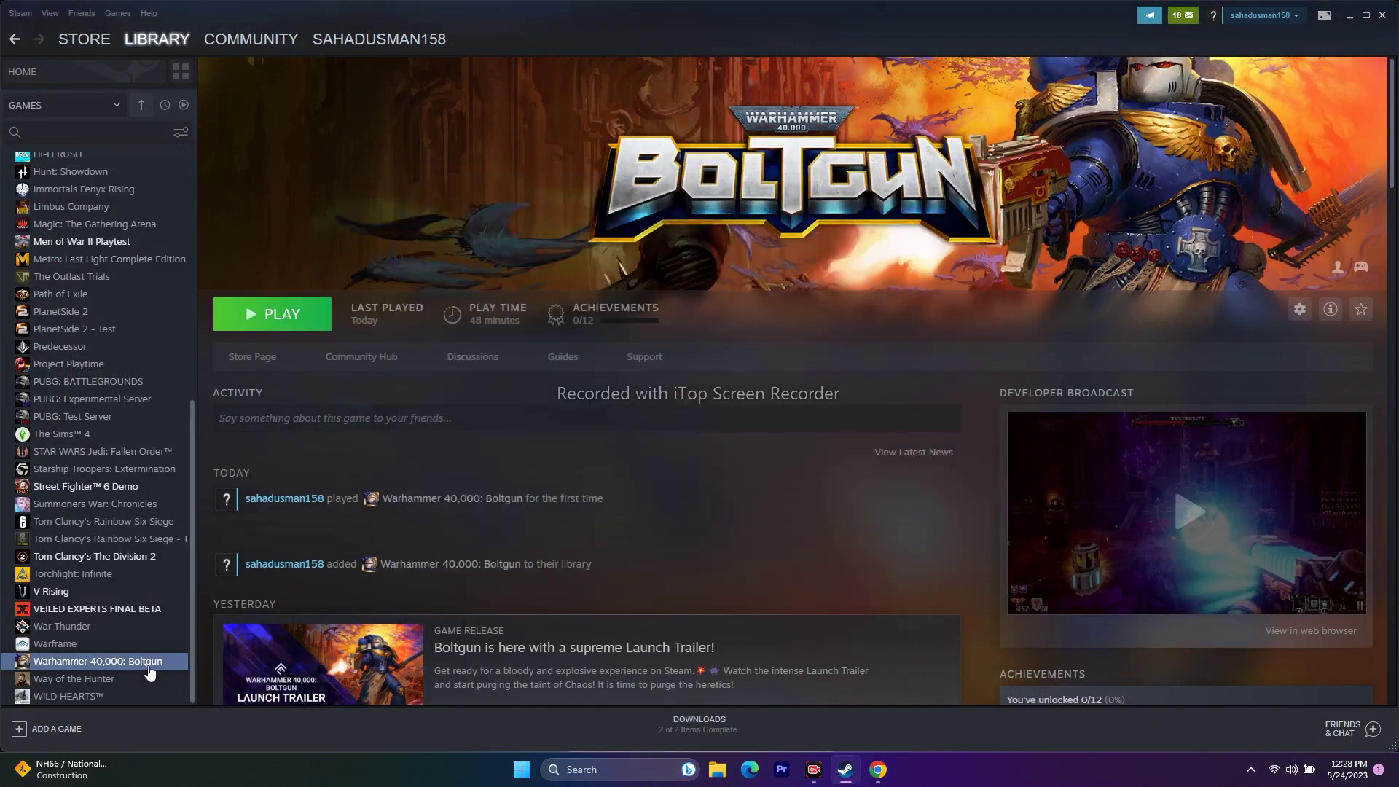
Reopen Boltgun's install folder through its Steam local files and select the Warhammer 40,000 Boltgun application.
right_click(149, 672)
left_click(182, 665)
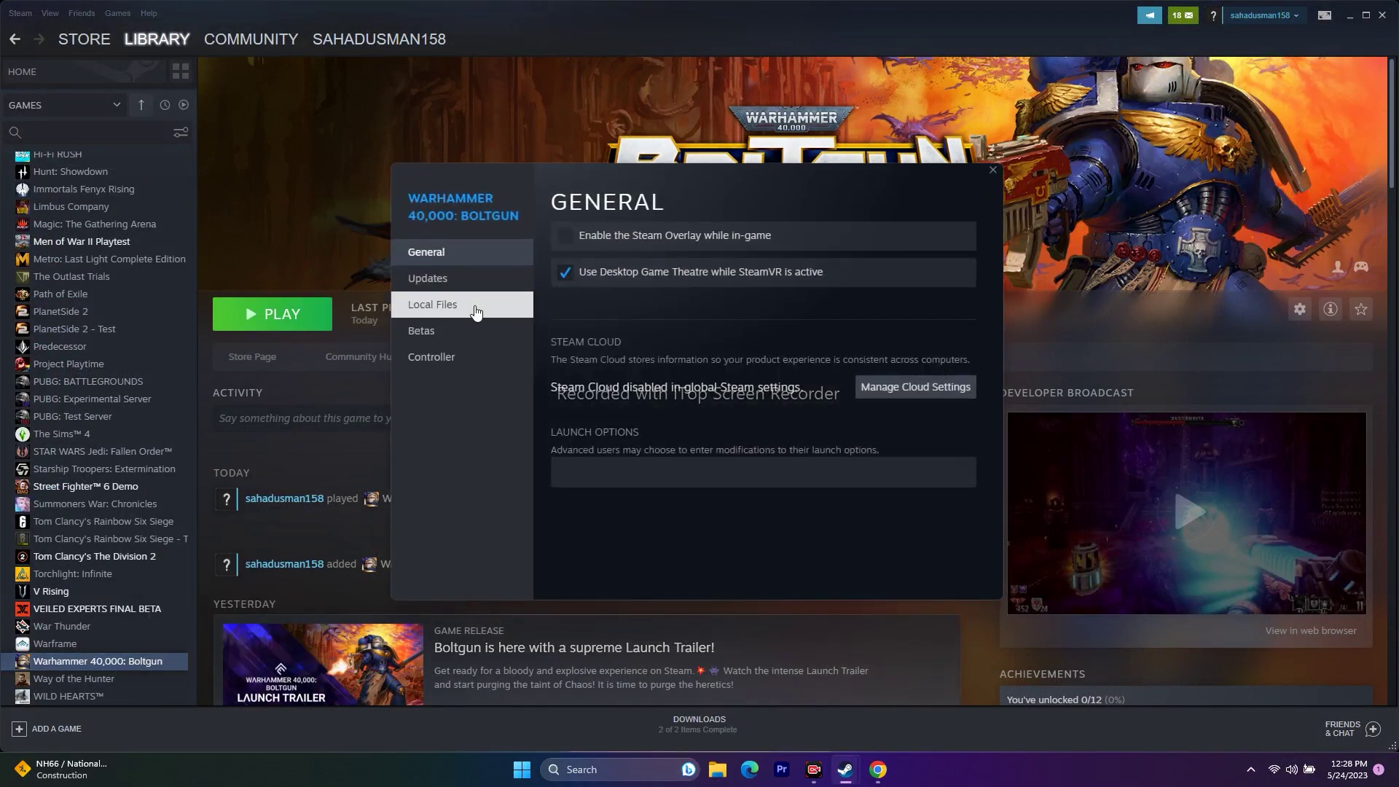
left_click(475, 312)
left_click(881, 235)
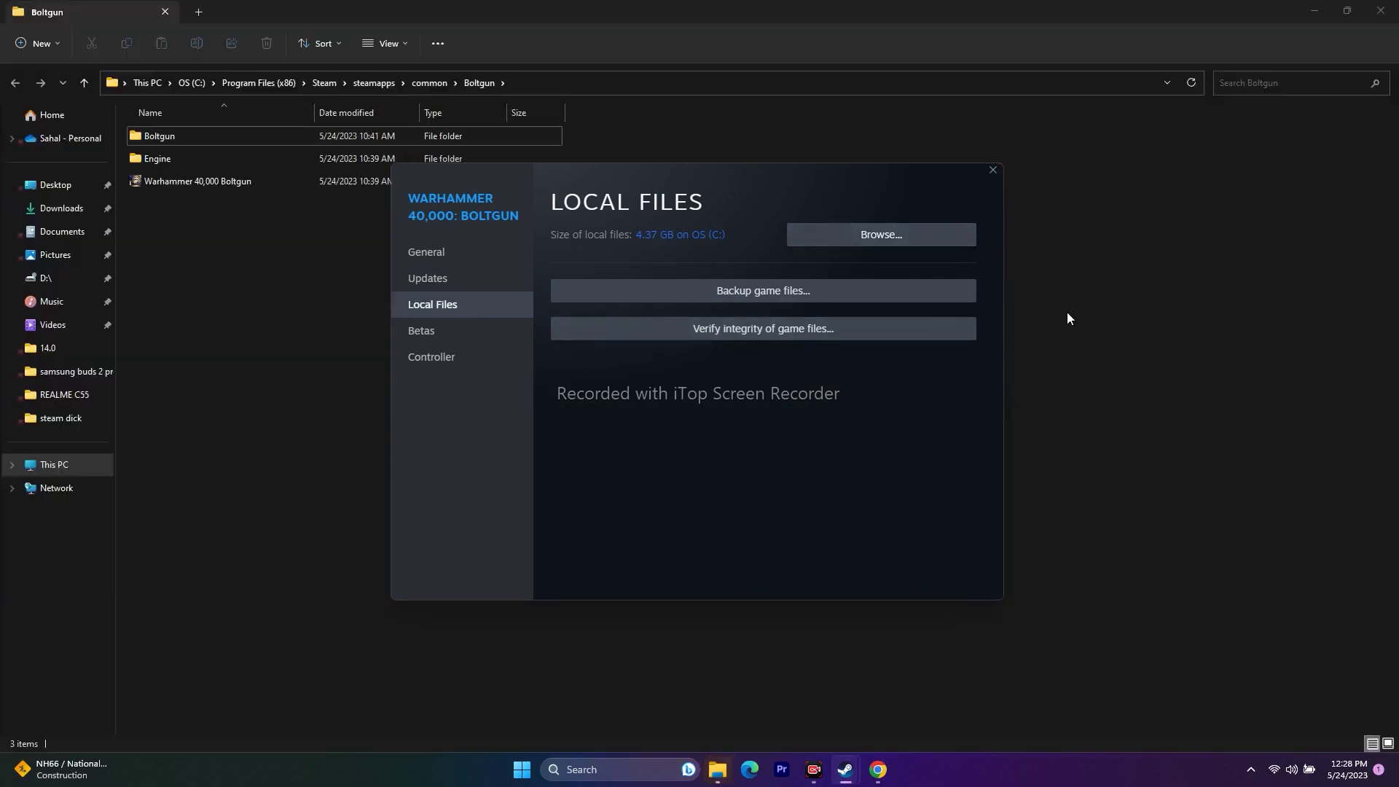
left_click(1067, 317)
left_click(266, 187)
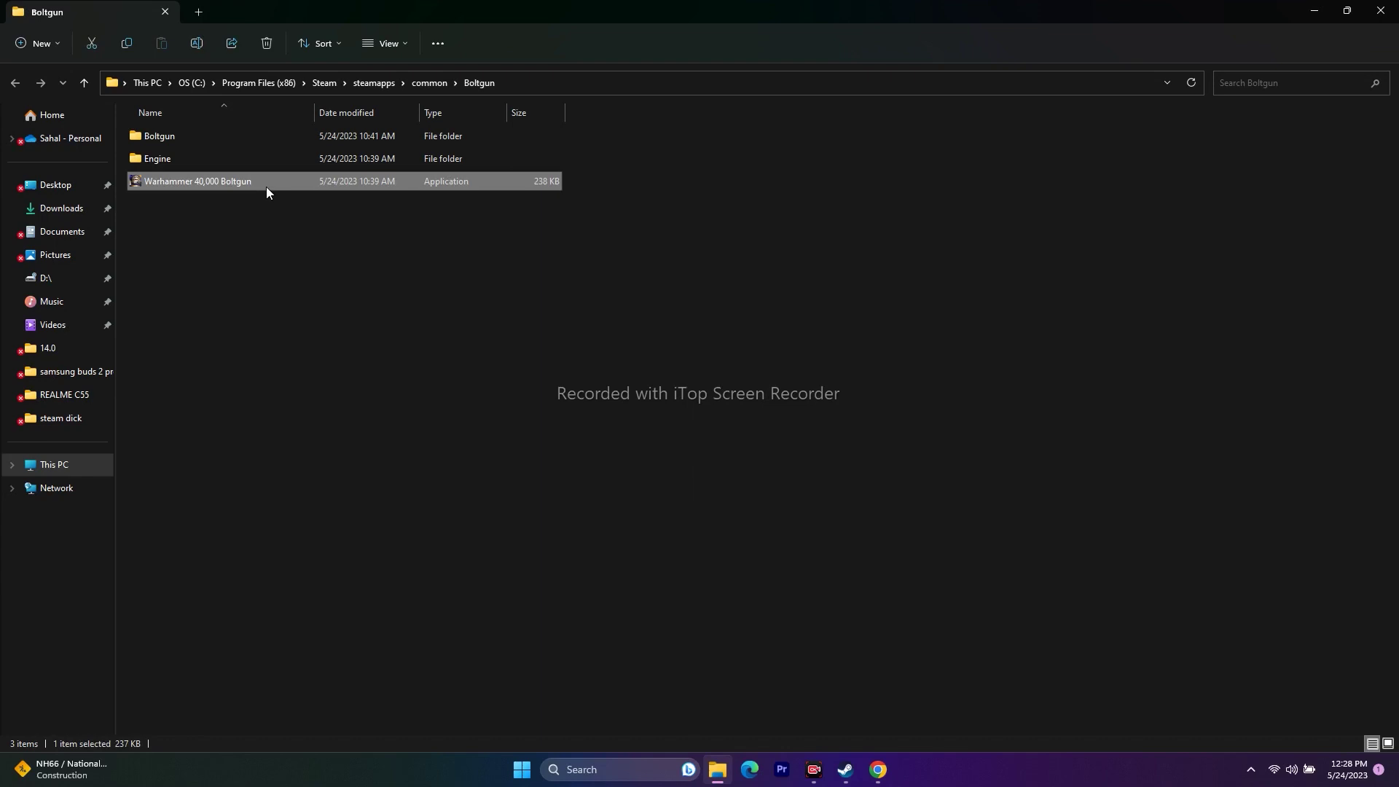
Enable compatibility mode for the Warhammer 40,000 Boltgun application, choose Windows 7, and apply the change.
right_click(265, 187)
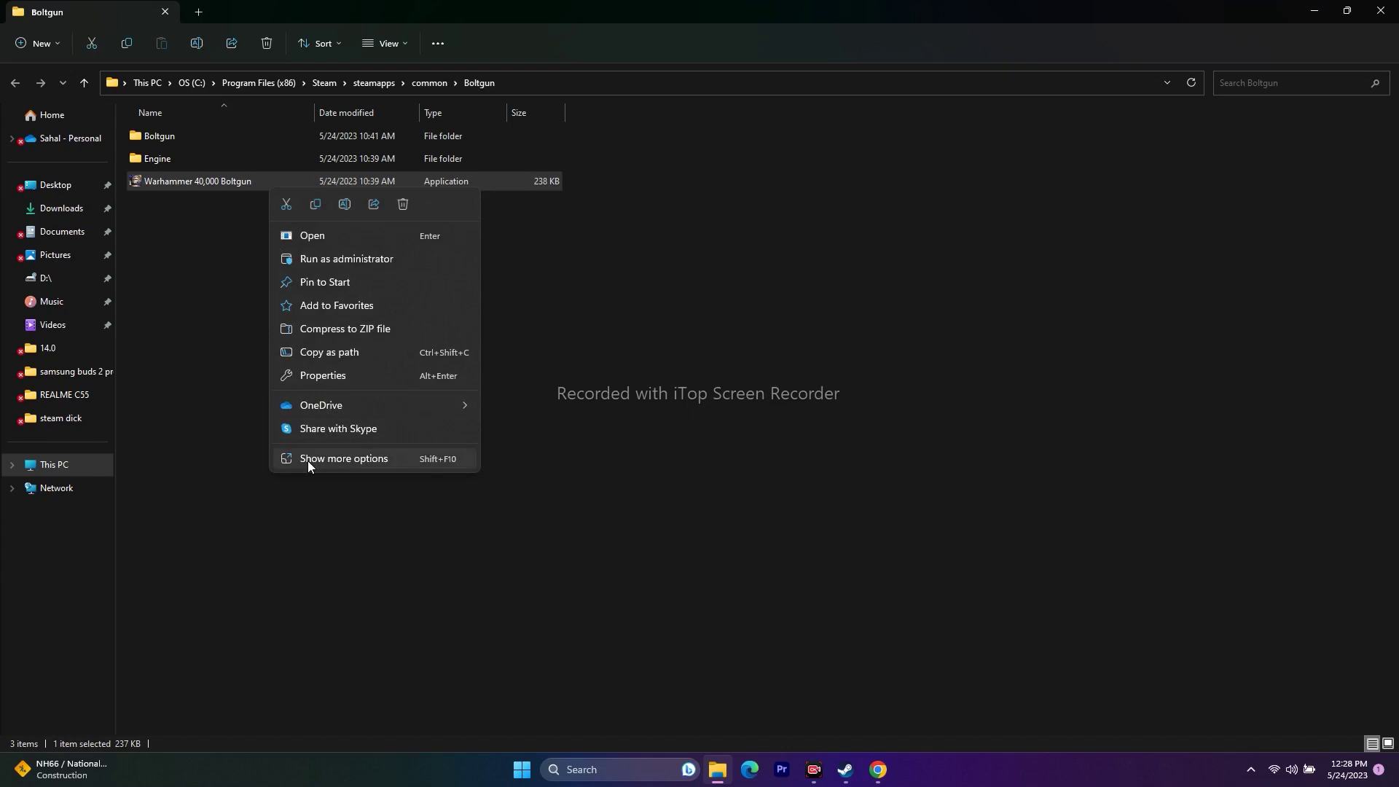
left_click(308, 460)
left_click(379, 452)
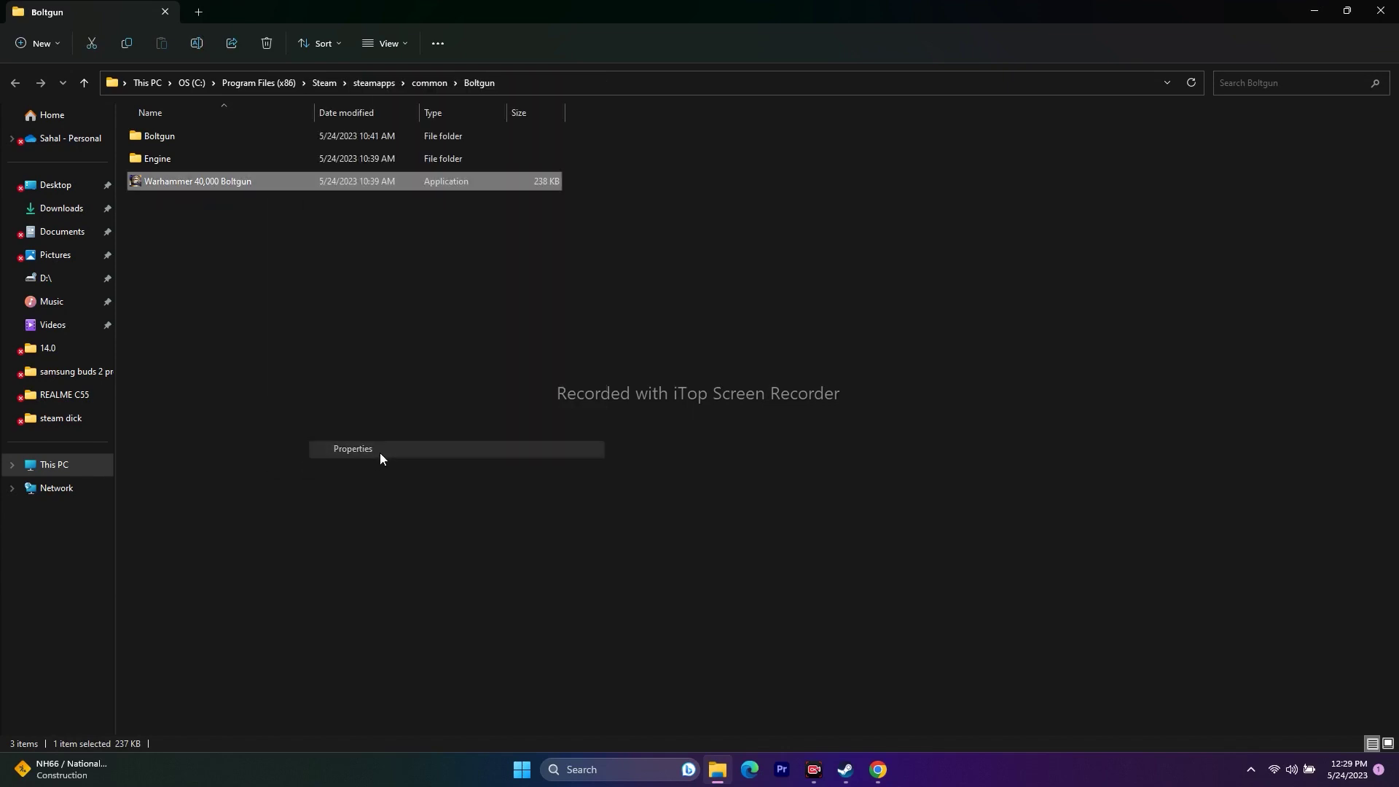
left_click(439, 385)
left_click_drag(504, 343, 813, 129)
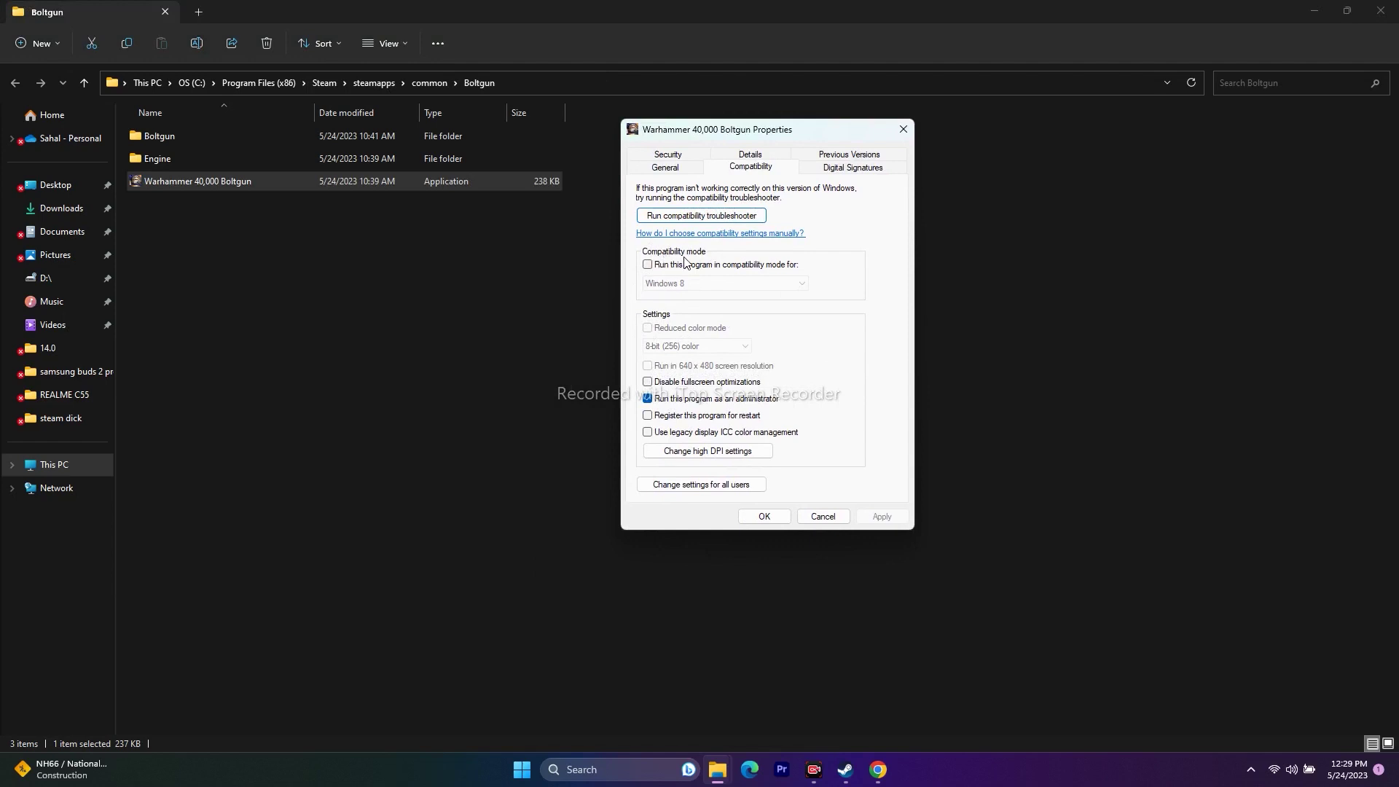
left_click(648, 265)
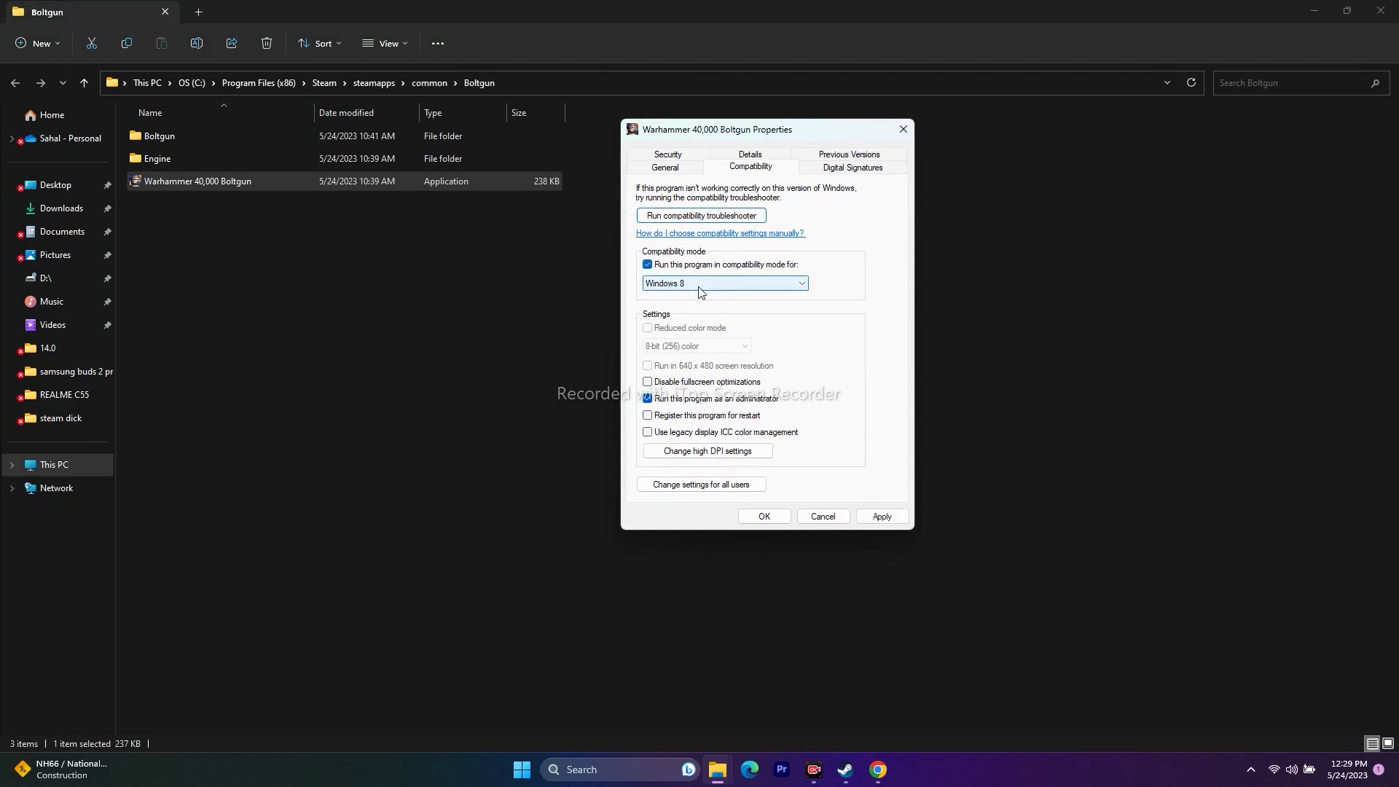
left_click(700, 291)
left_click(693, 321)
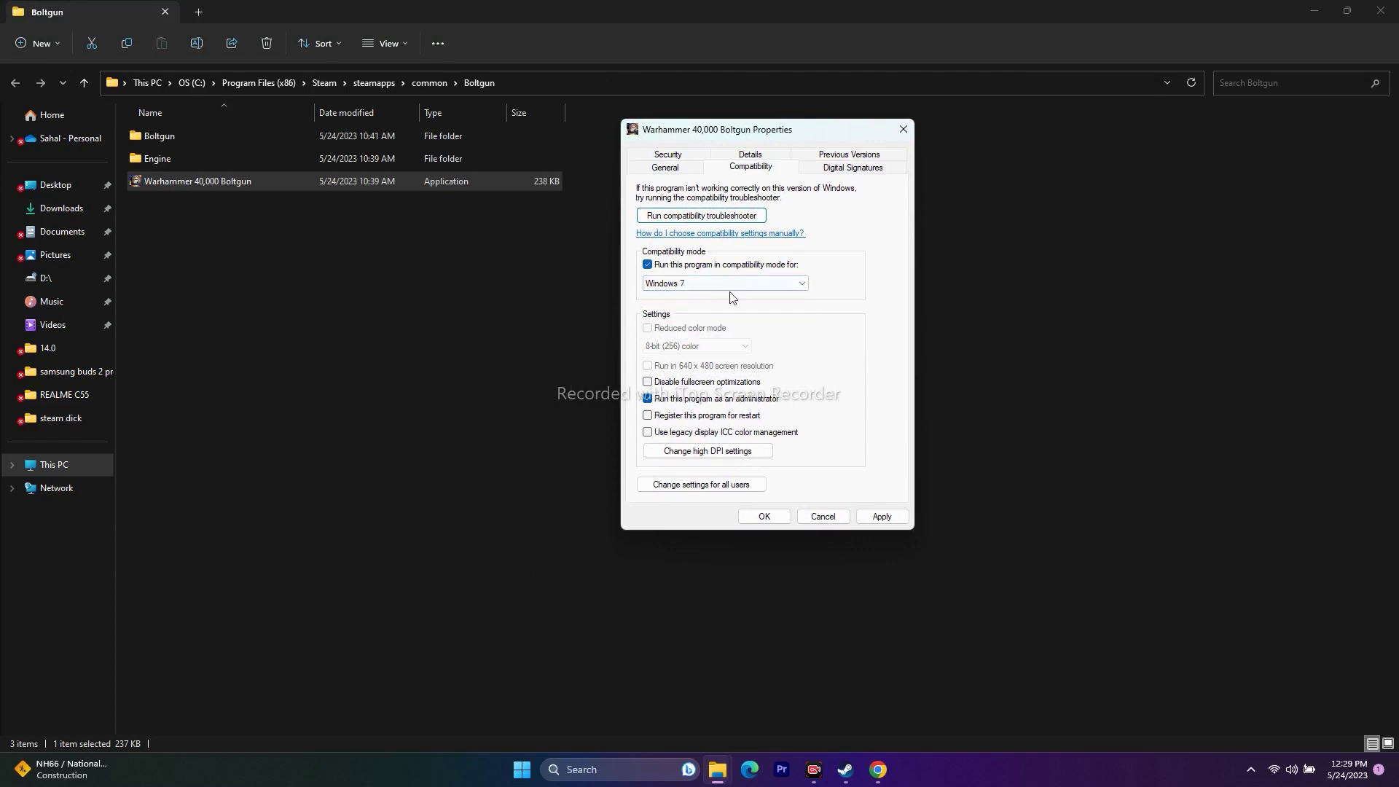
left_click(882, 516)
Switch the application's compatibility mode to Windows 8, apply it, and close its properties.
left_click(692, 286)
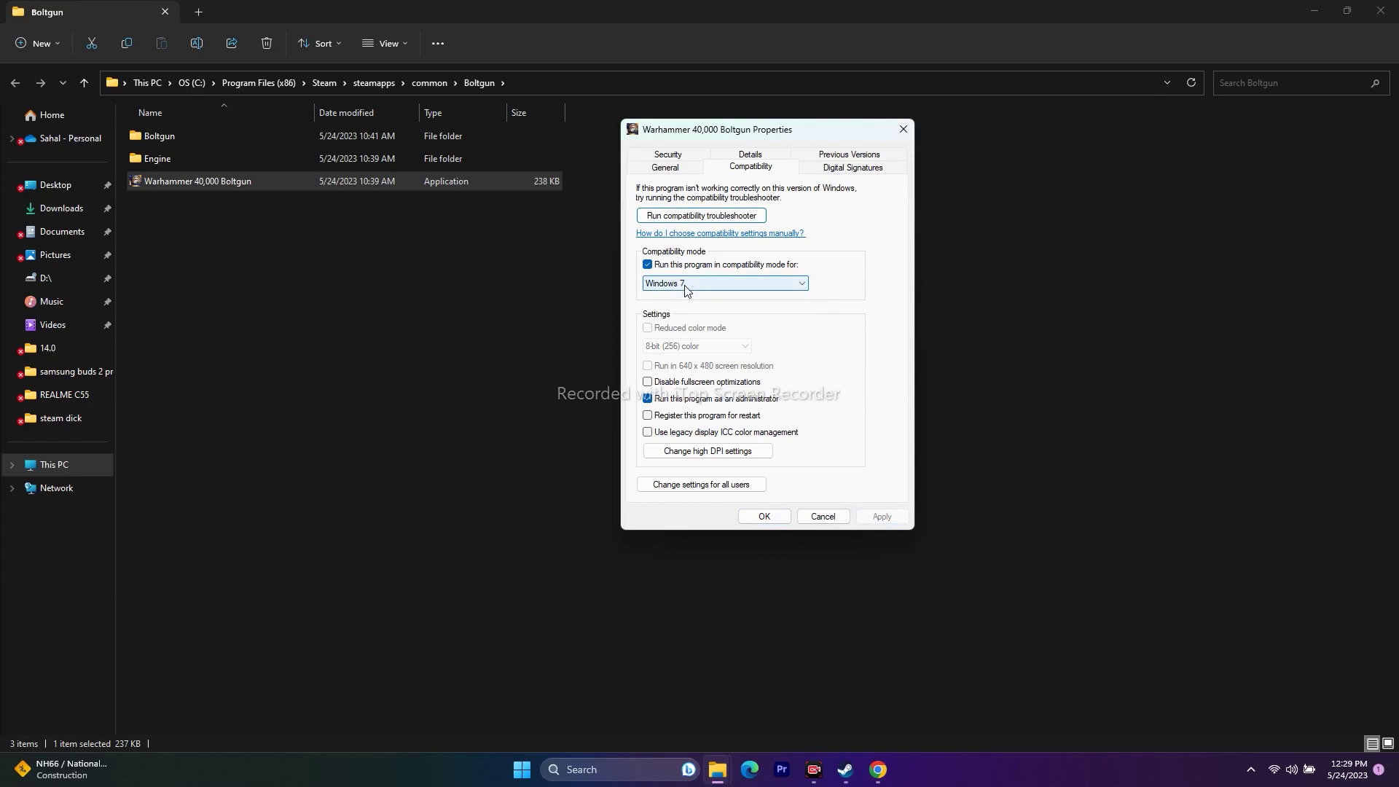
left_click(698, 334)
left_click(705, 283)
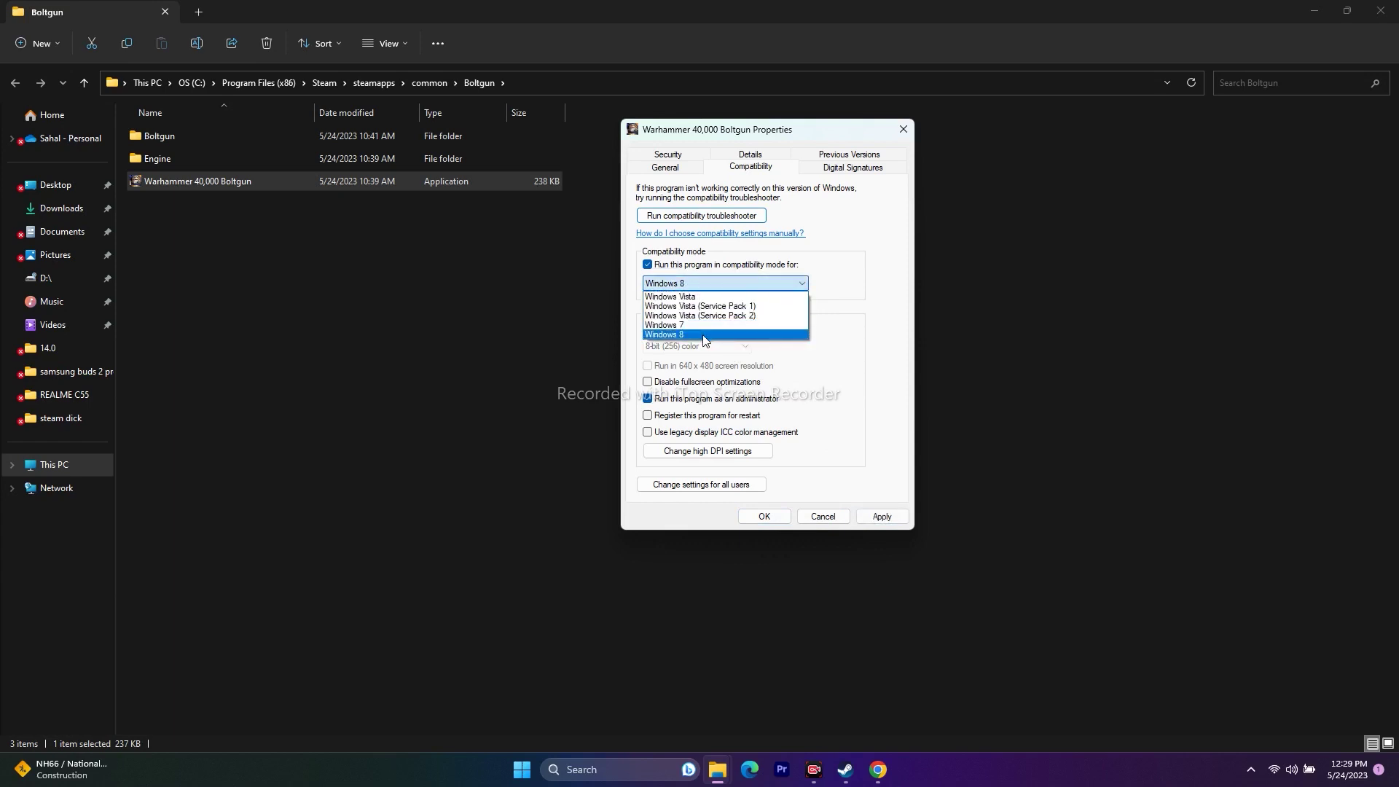
left_click(687, 337)
left_click(882, 516)
left_click(764, 516)
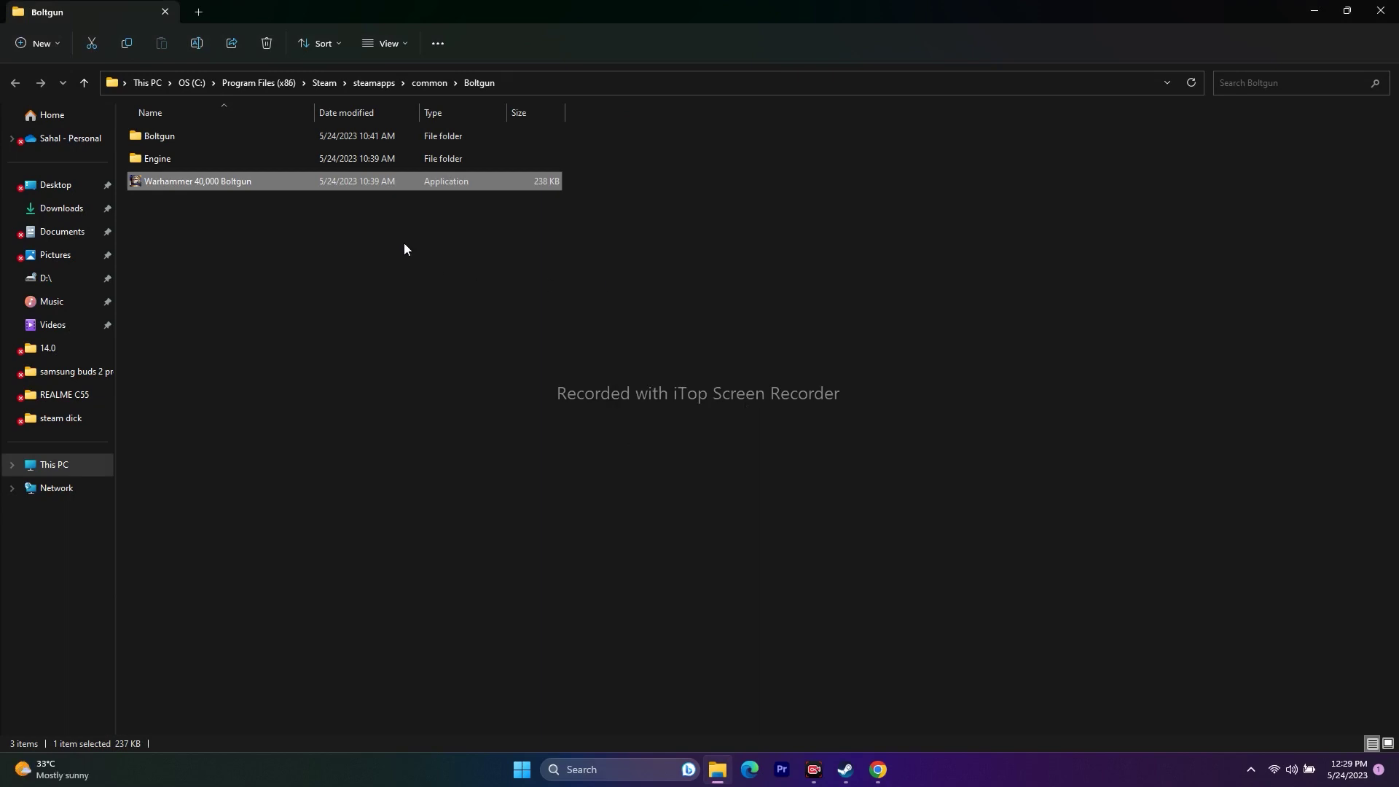
Turn off compatibility mode for the Warhammer 40,000 Boltgun application, apply it, and close the folder and Steam properties windows.
right_click(283, 184)
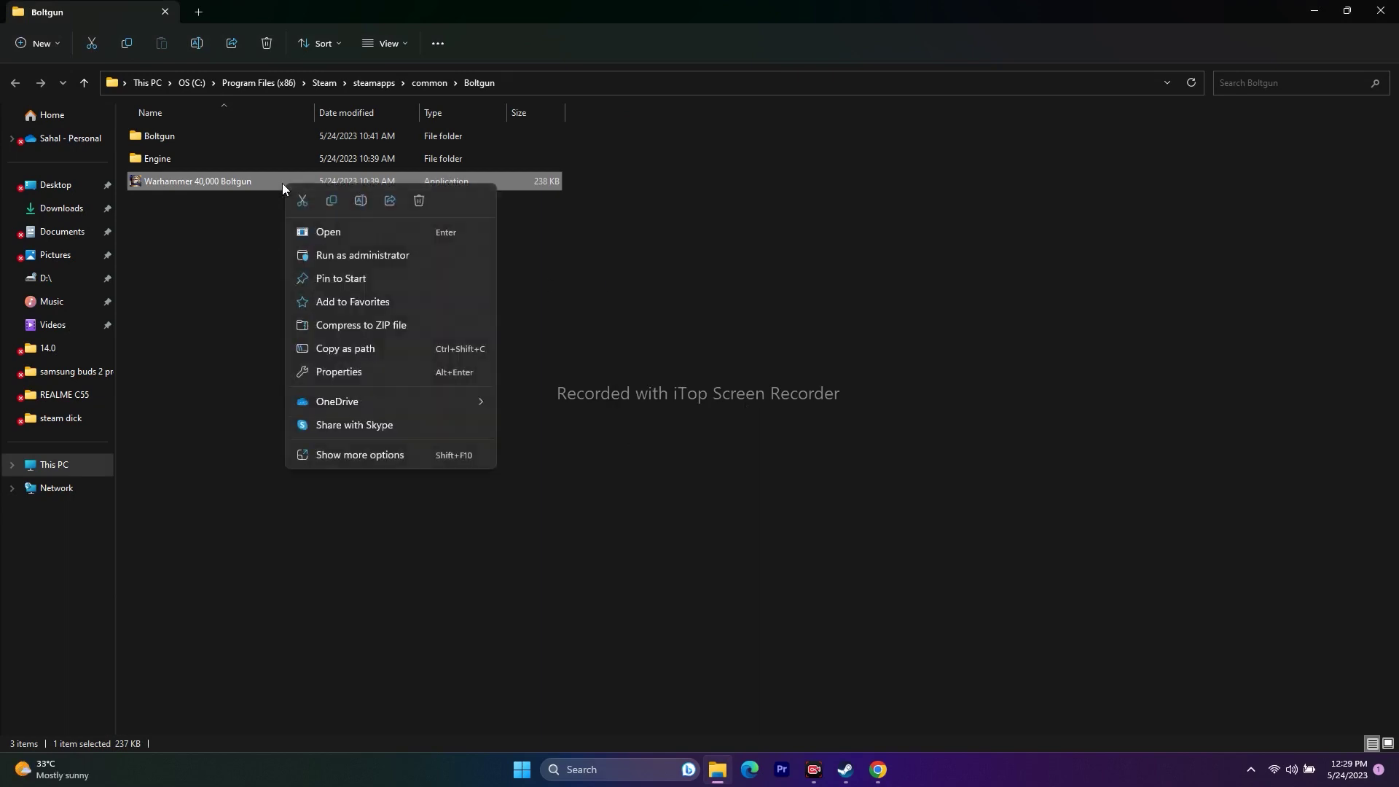
left_click(378, 457)
left_click(444, 445)
left_click(511, 381)
left_click_drag(560, 349, 800, 134)
left_click(649, 266)
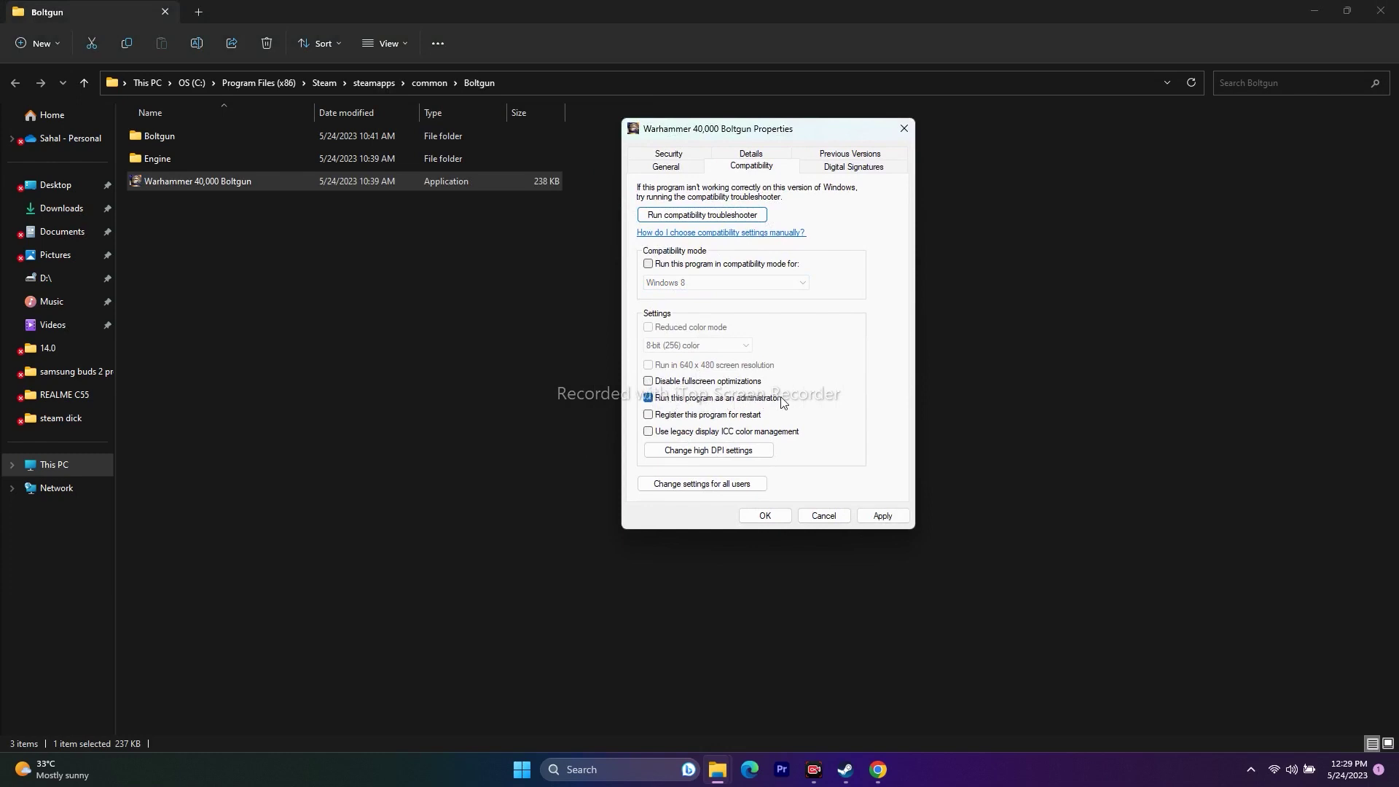
left_click(883, 515)
left_click(778, 519)
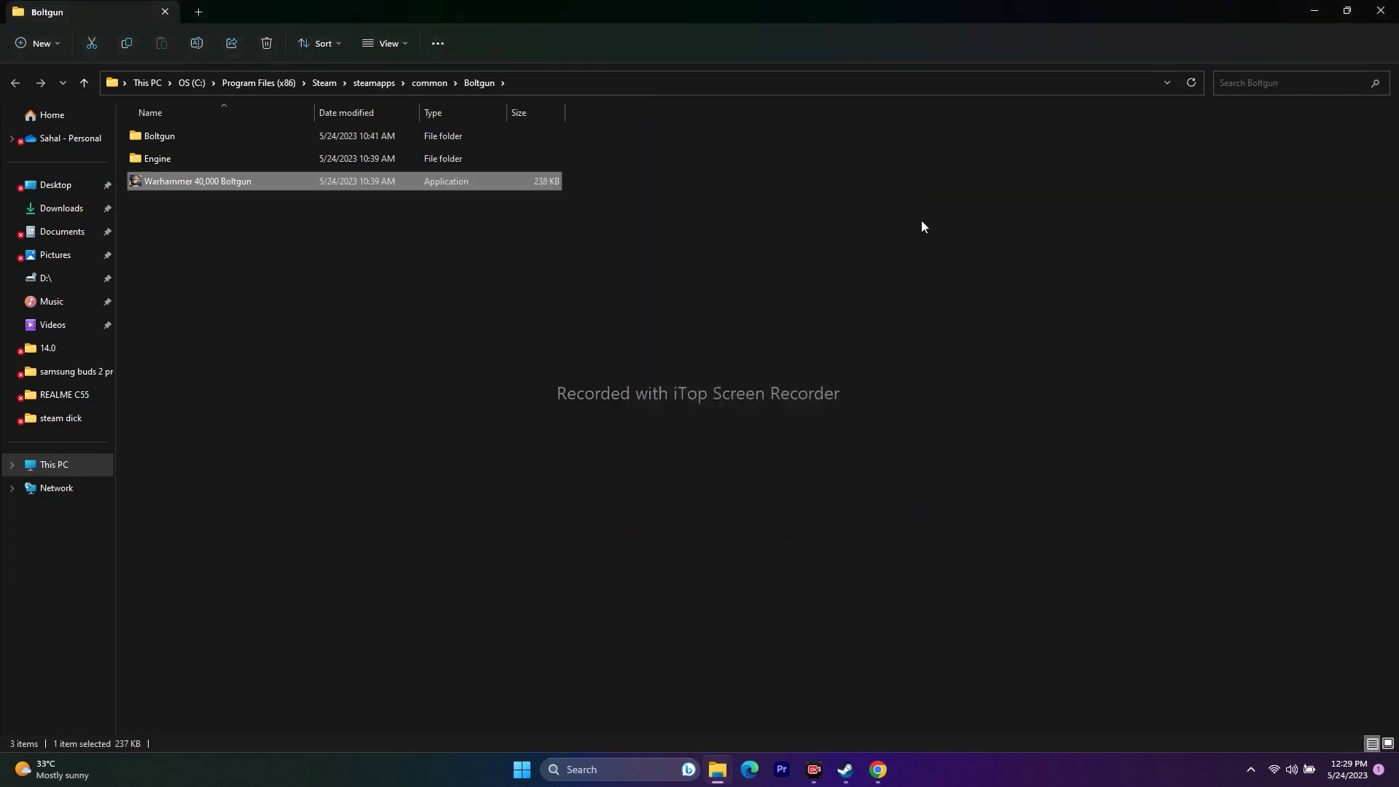
left_click(1380, 11)
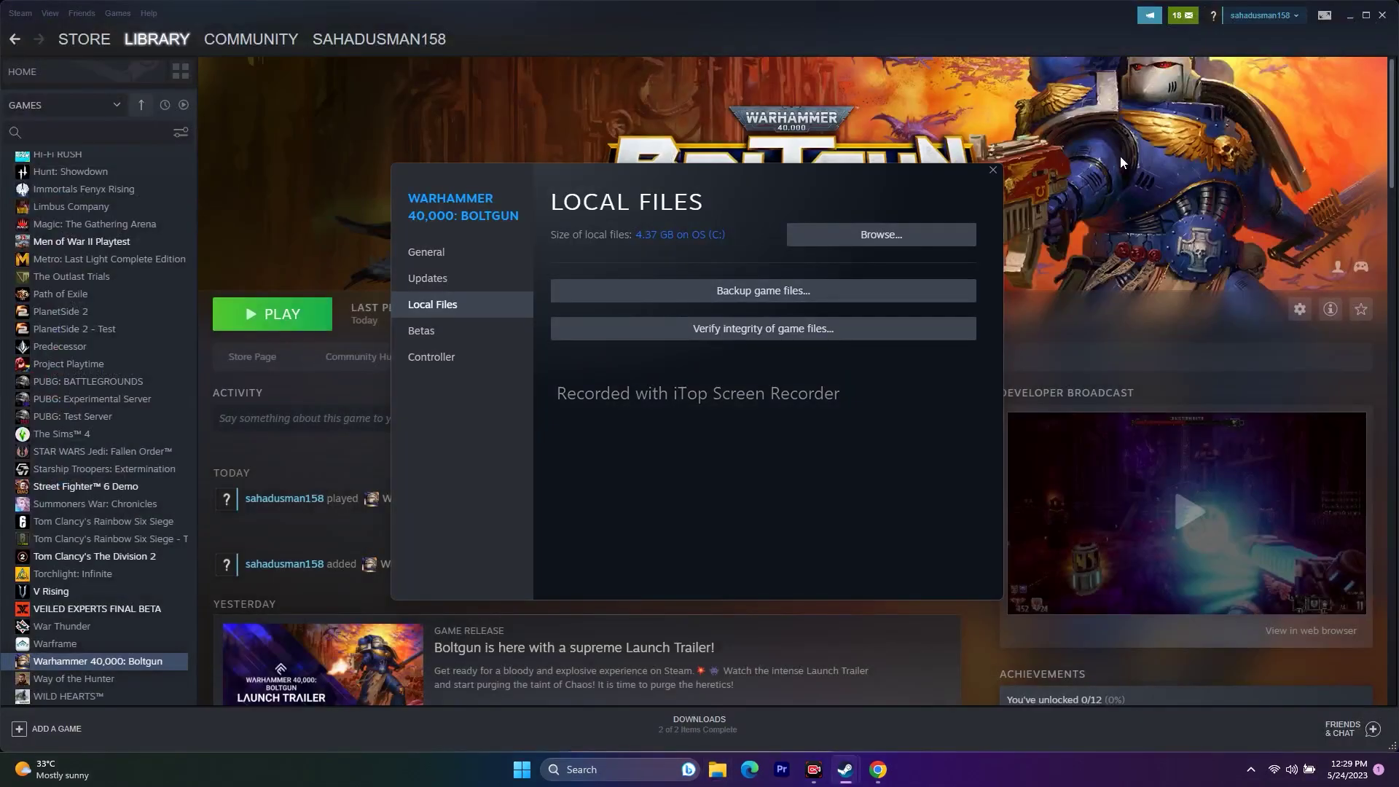
left_click(993, 171)
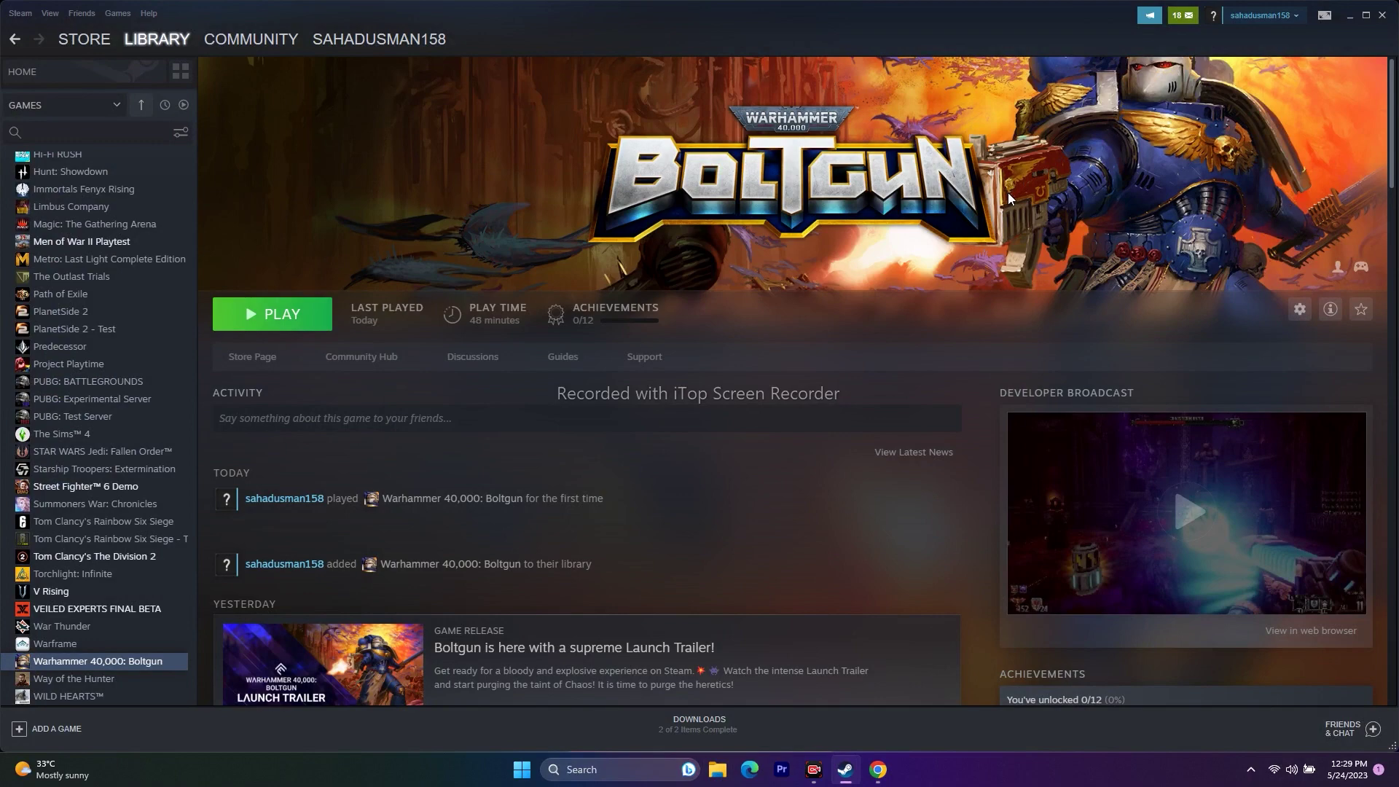
Minimize Steam and open the Language & region page under Time & language in Windows Settings.
left_click(1345, 16)
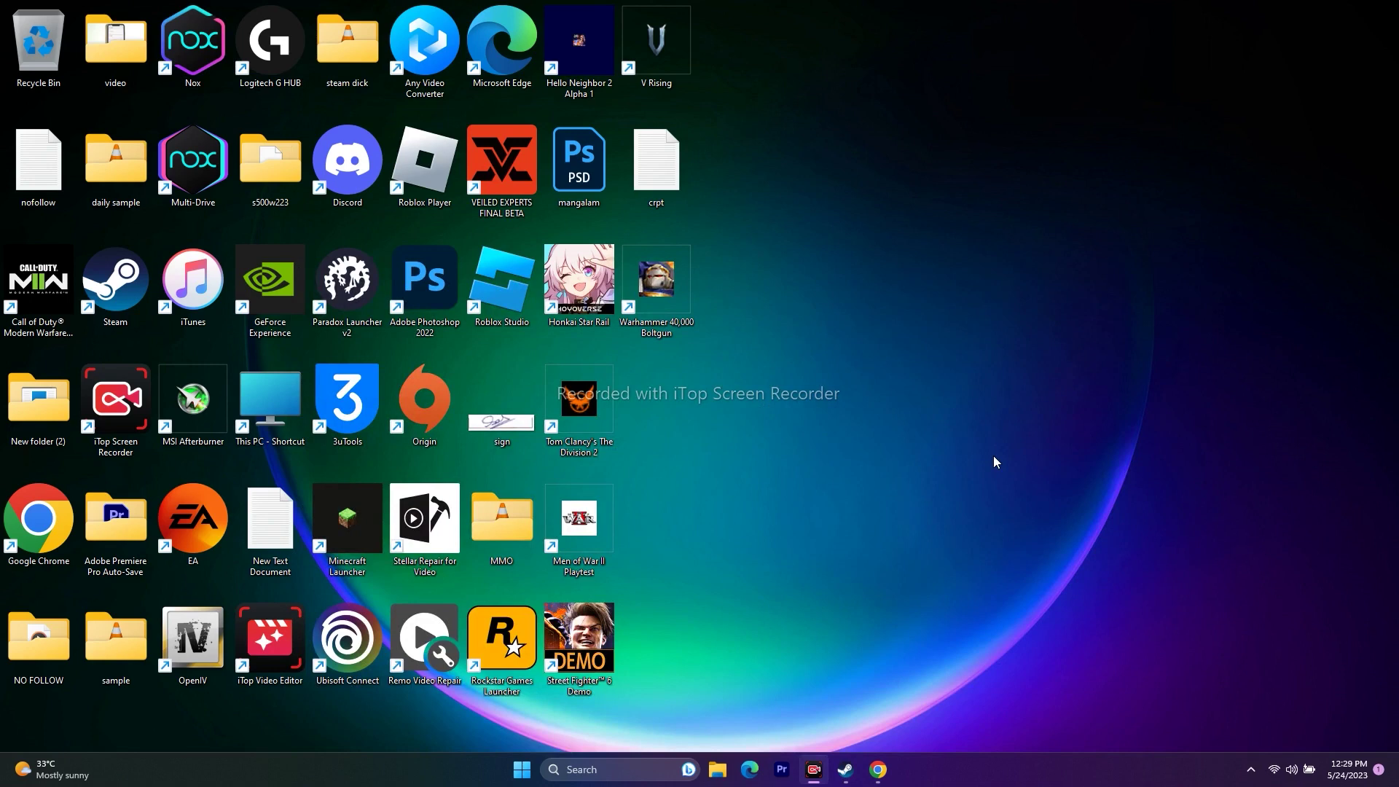
left_click(660, 770)
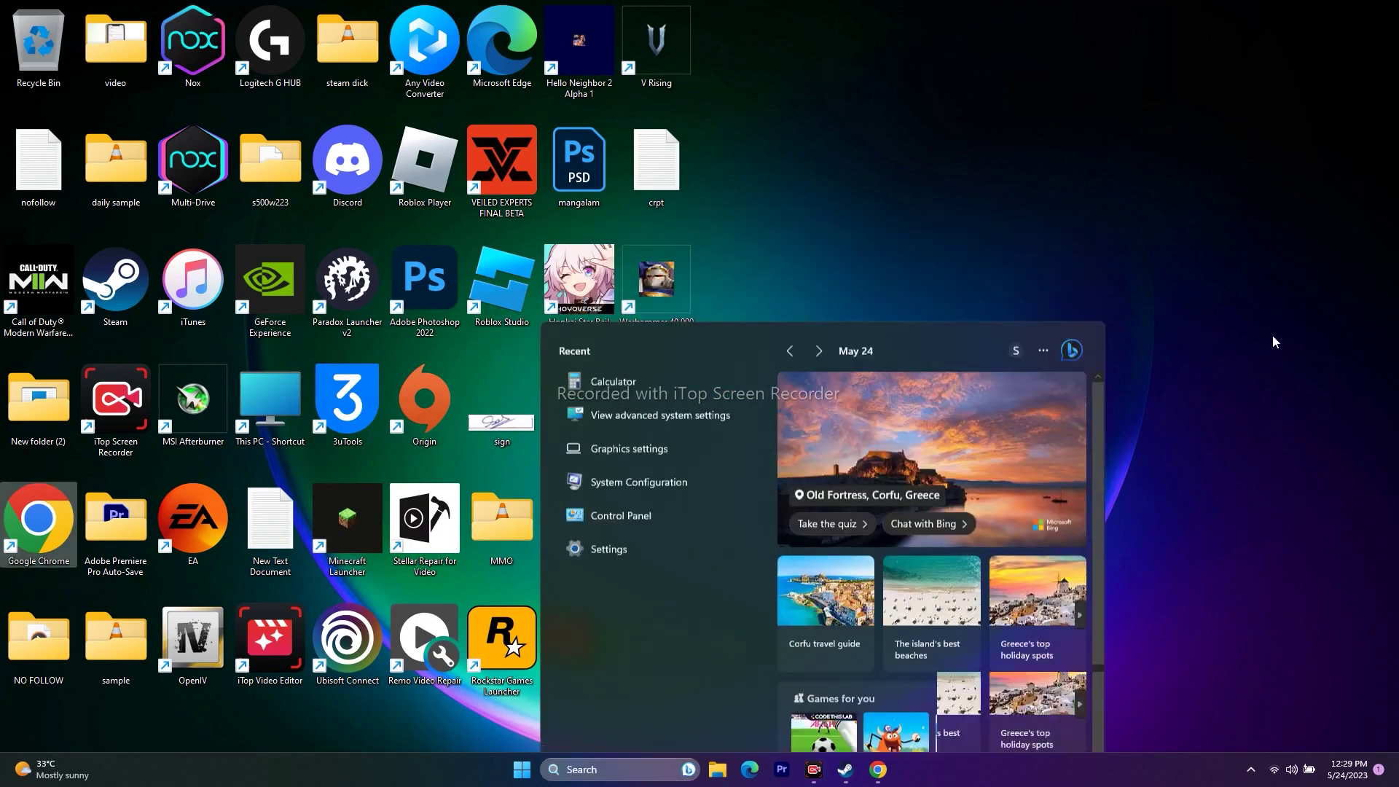
left_click(1274, 341)
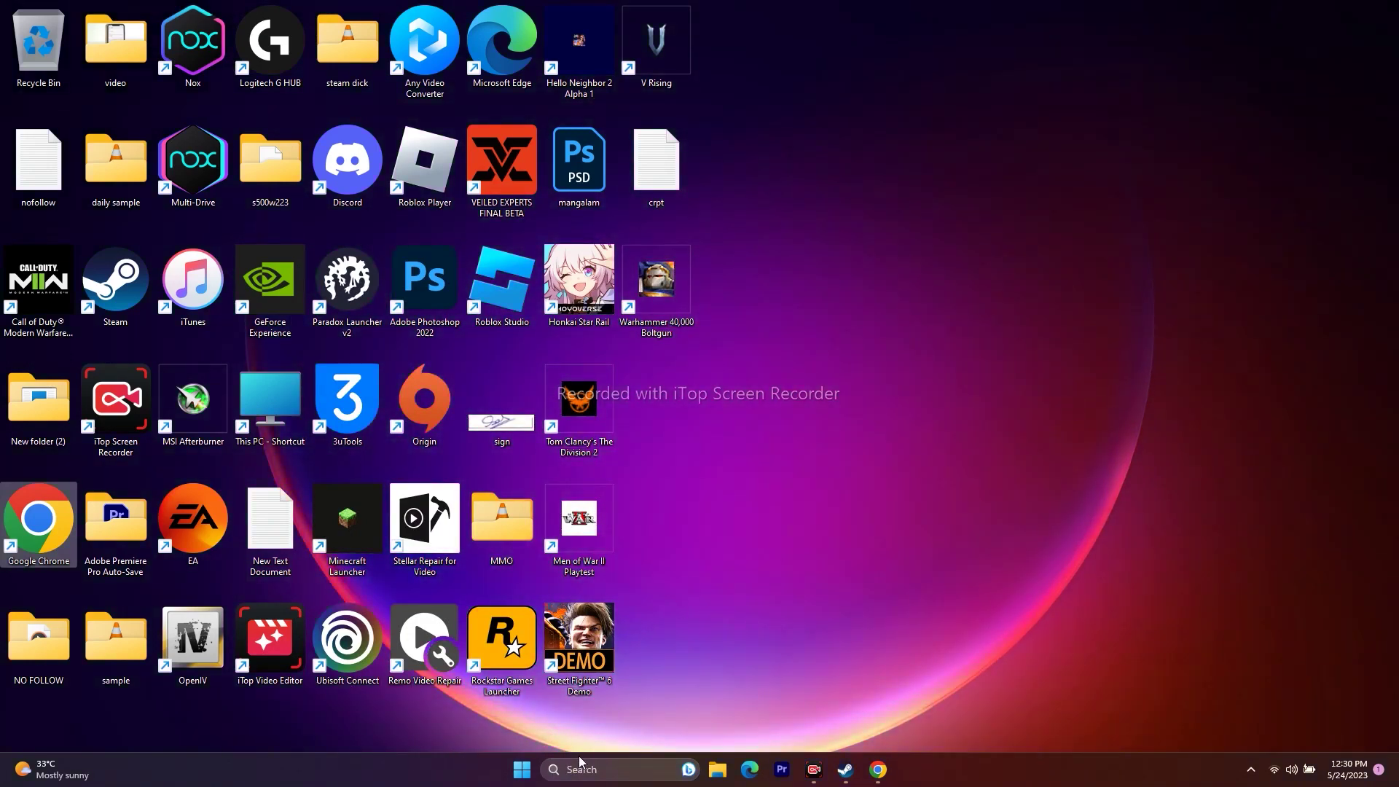
left_click(580, 767)
left_click(619, 448)
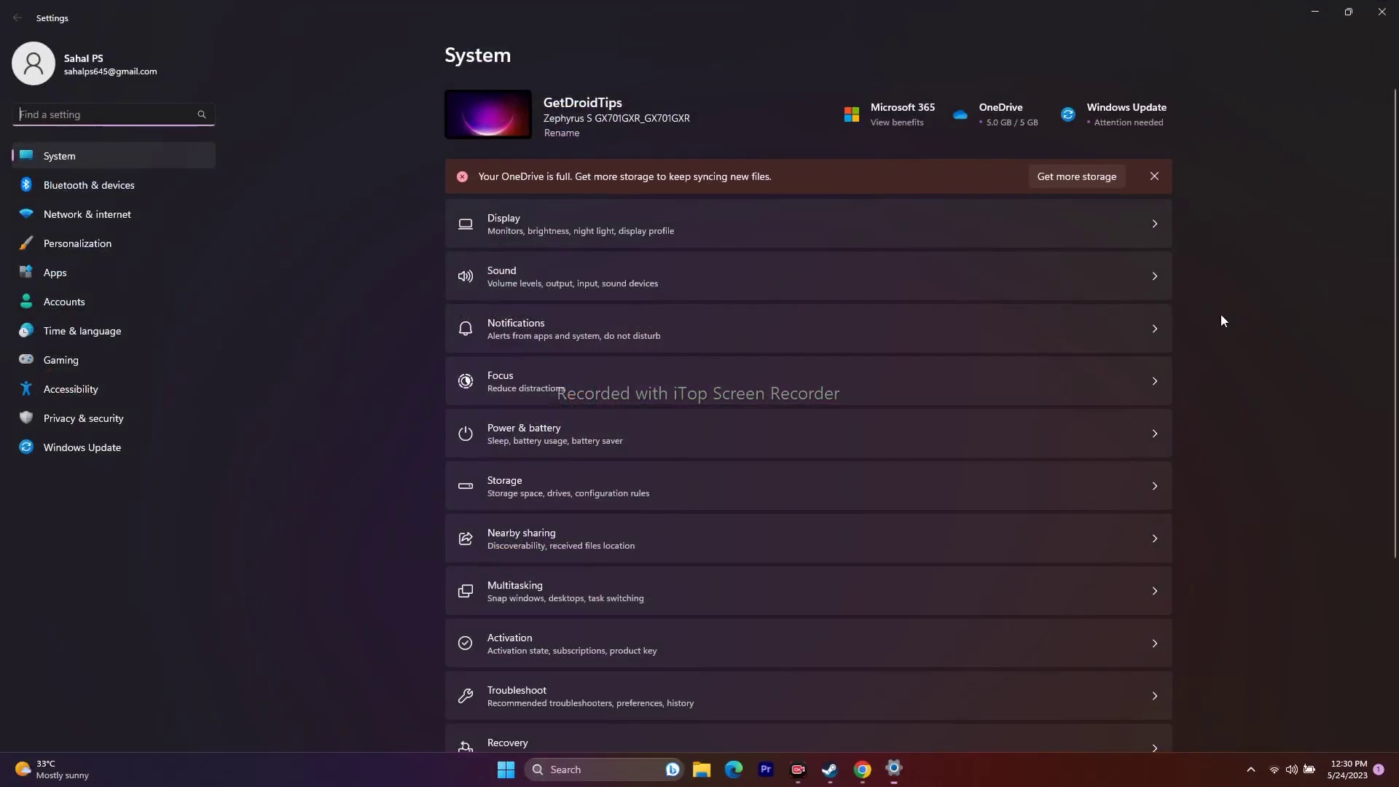
left_click(115, 334)
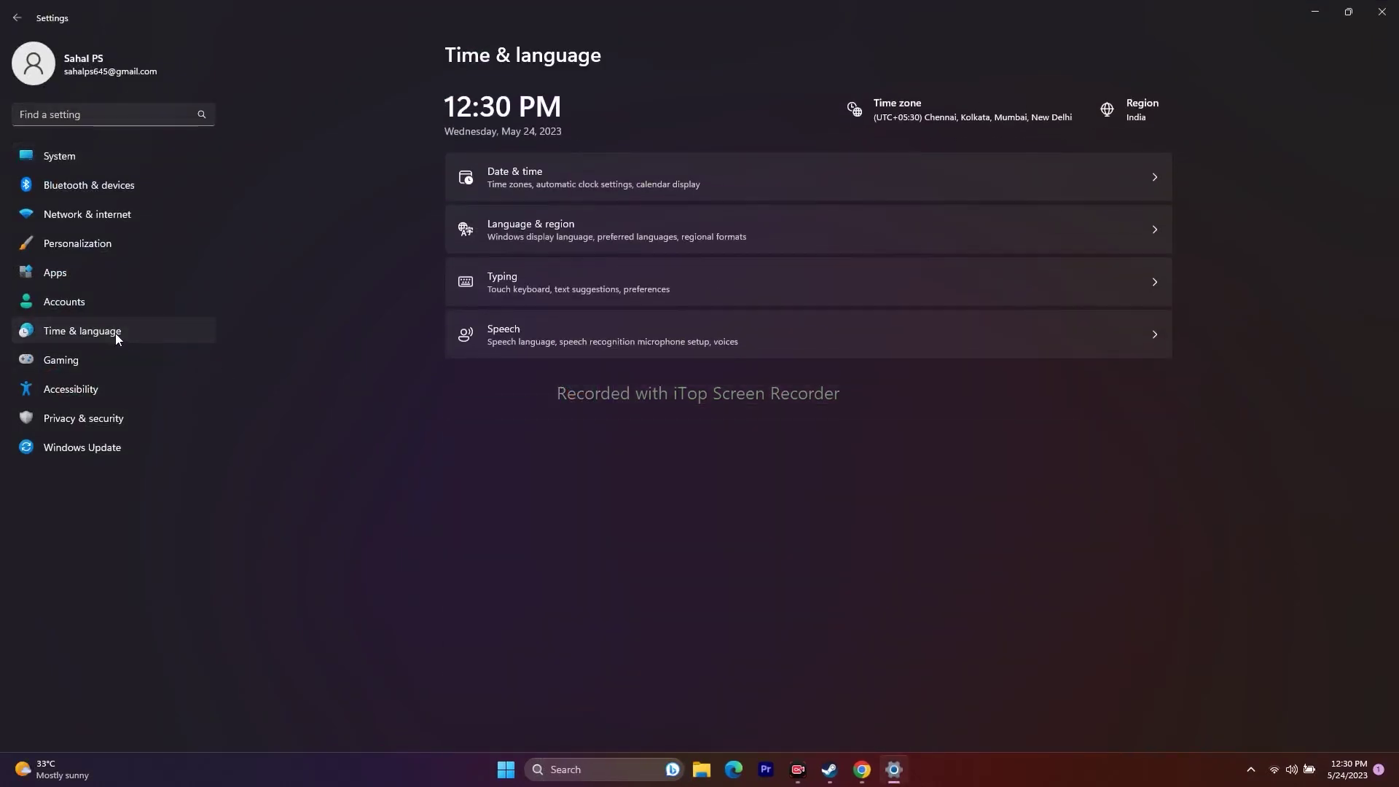
left_click(500, 232)
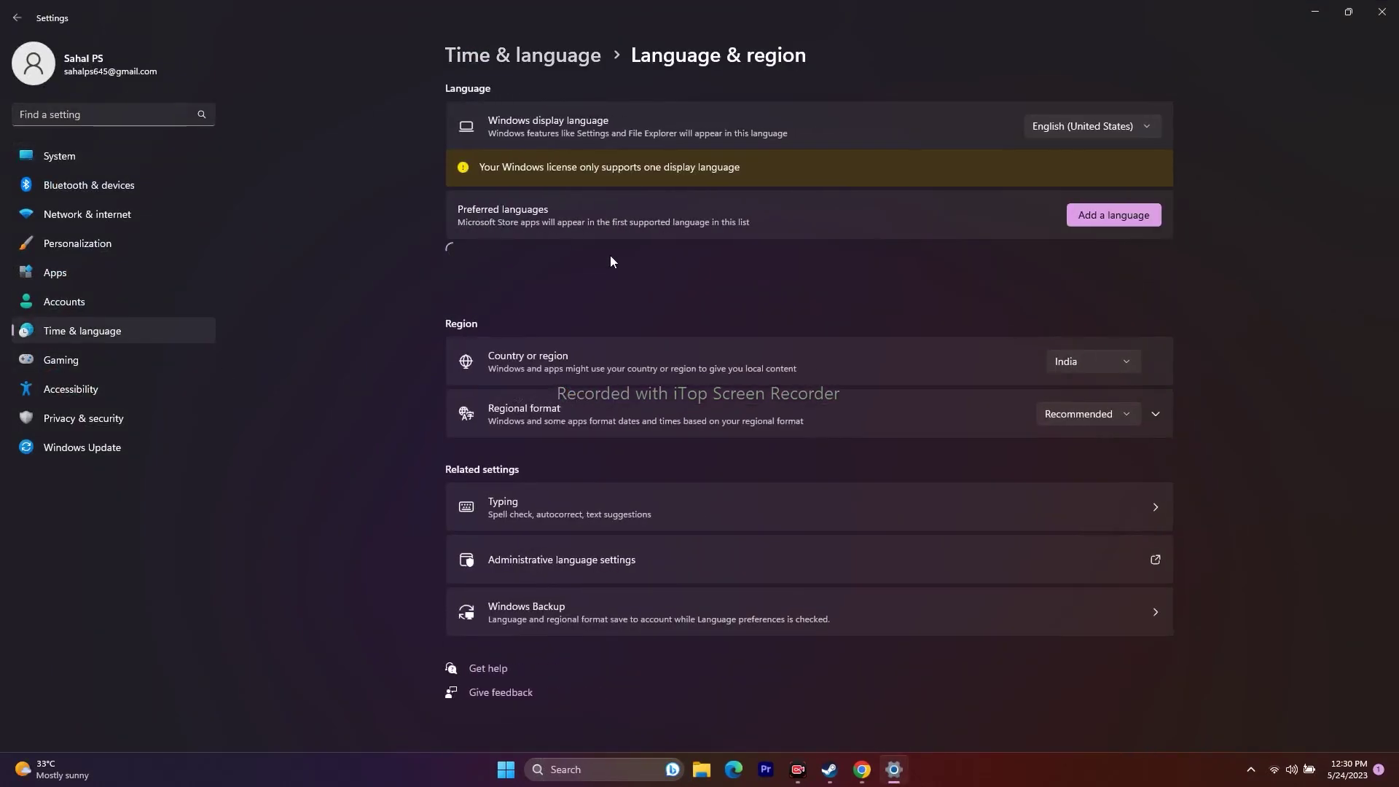
Search the languages available to install for "english" and cancel adding a language.
left_click(1113, 215)
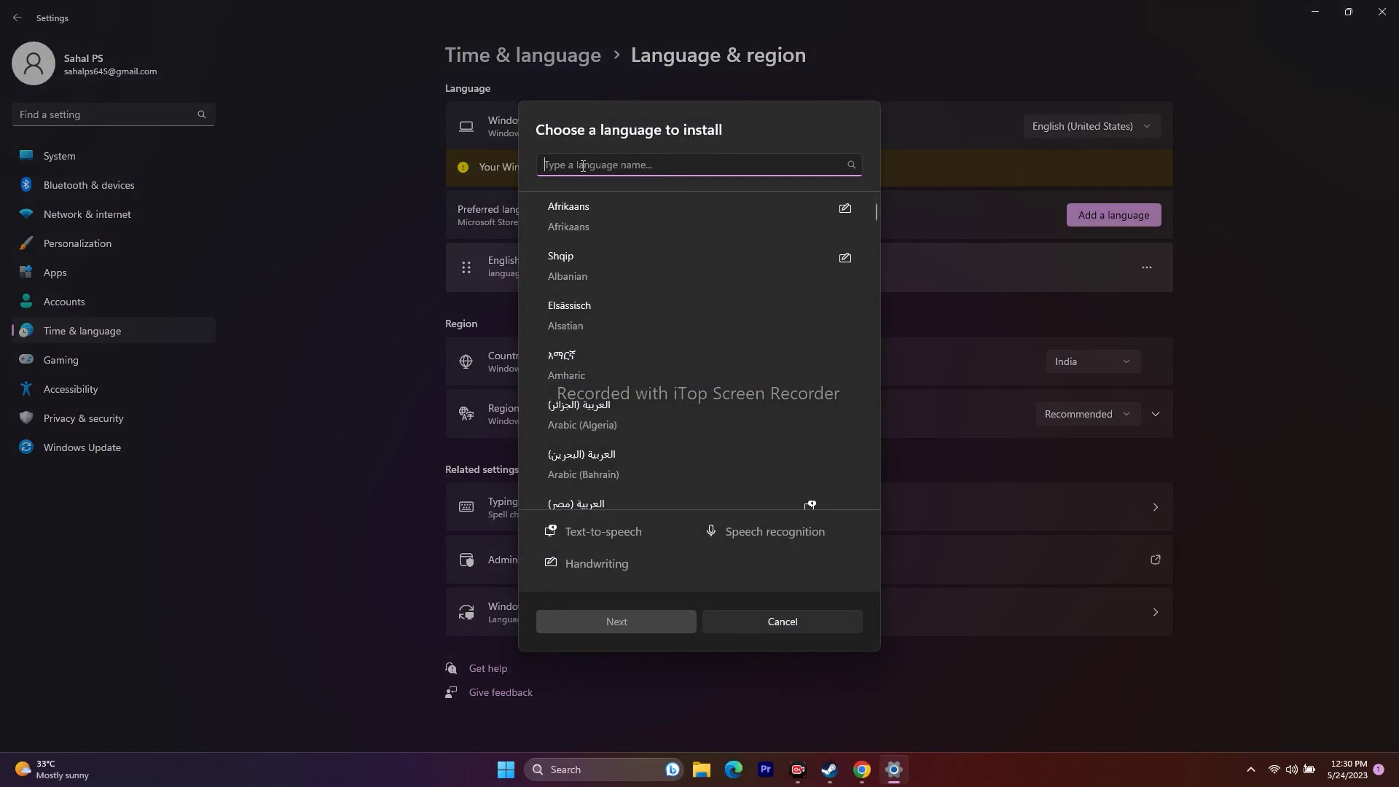
type("engl")
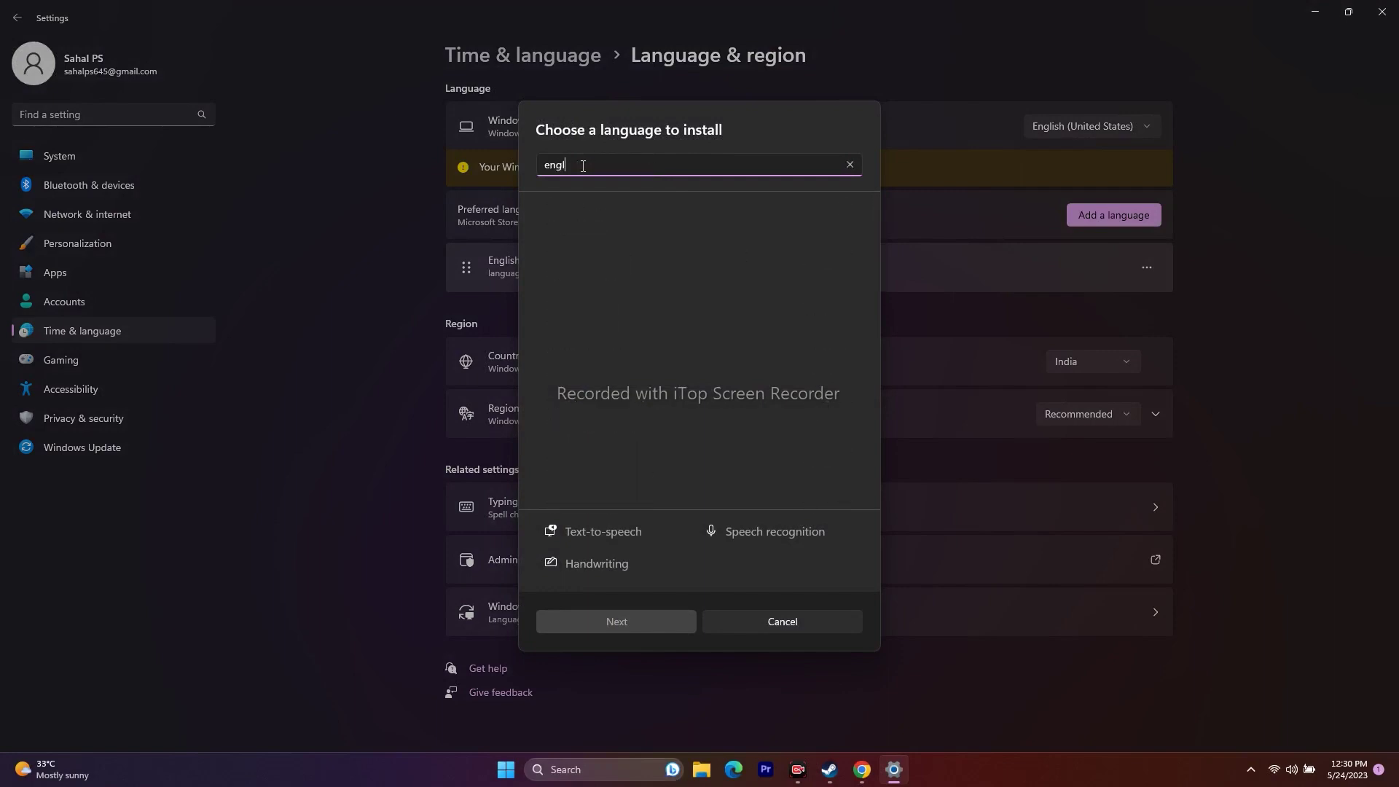
type("ish")
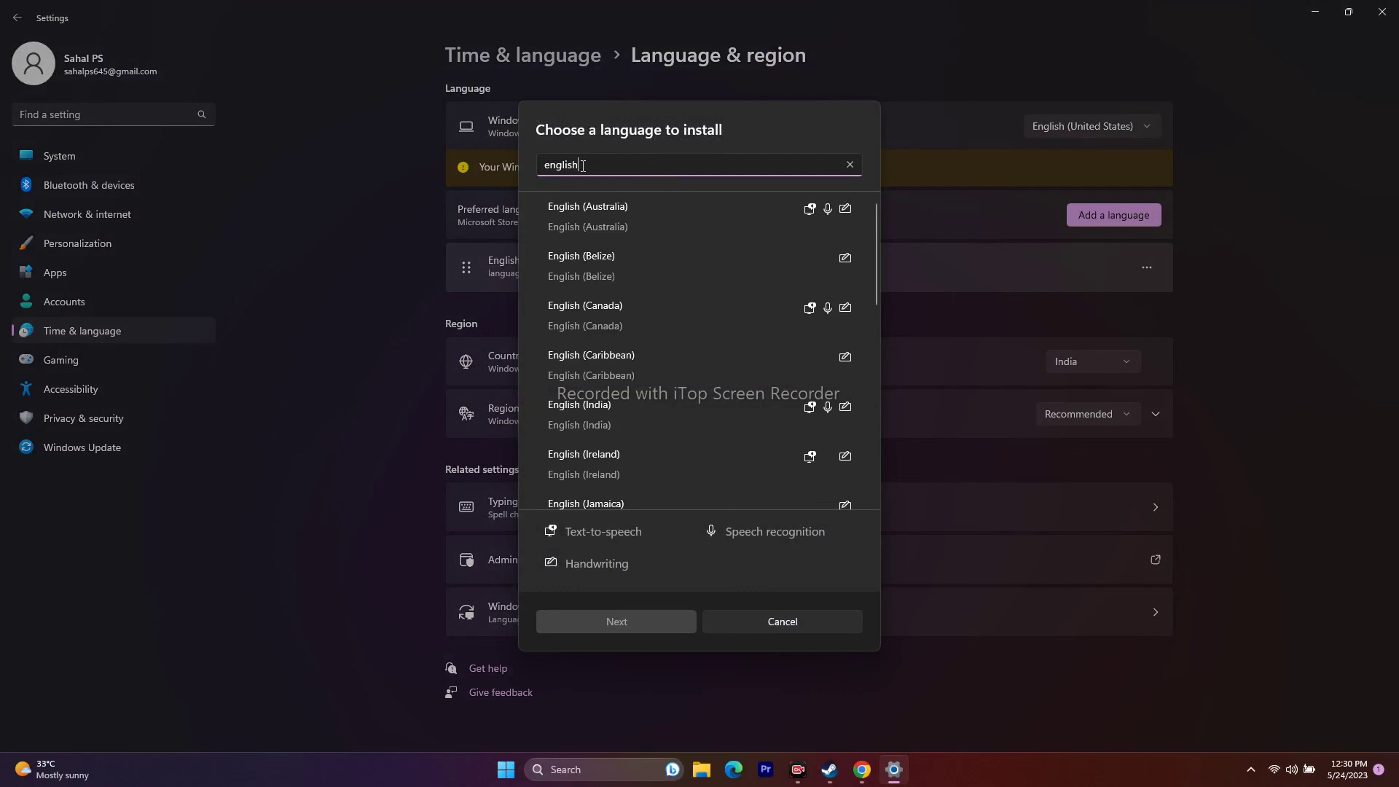
left_click(821, 622)
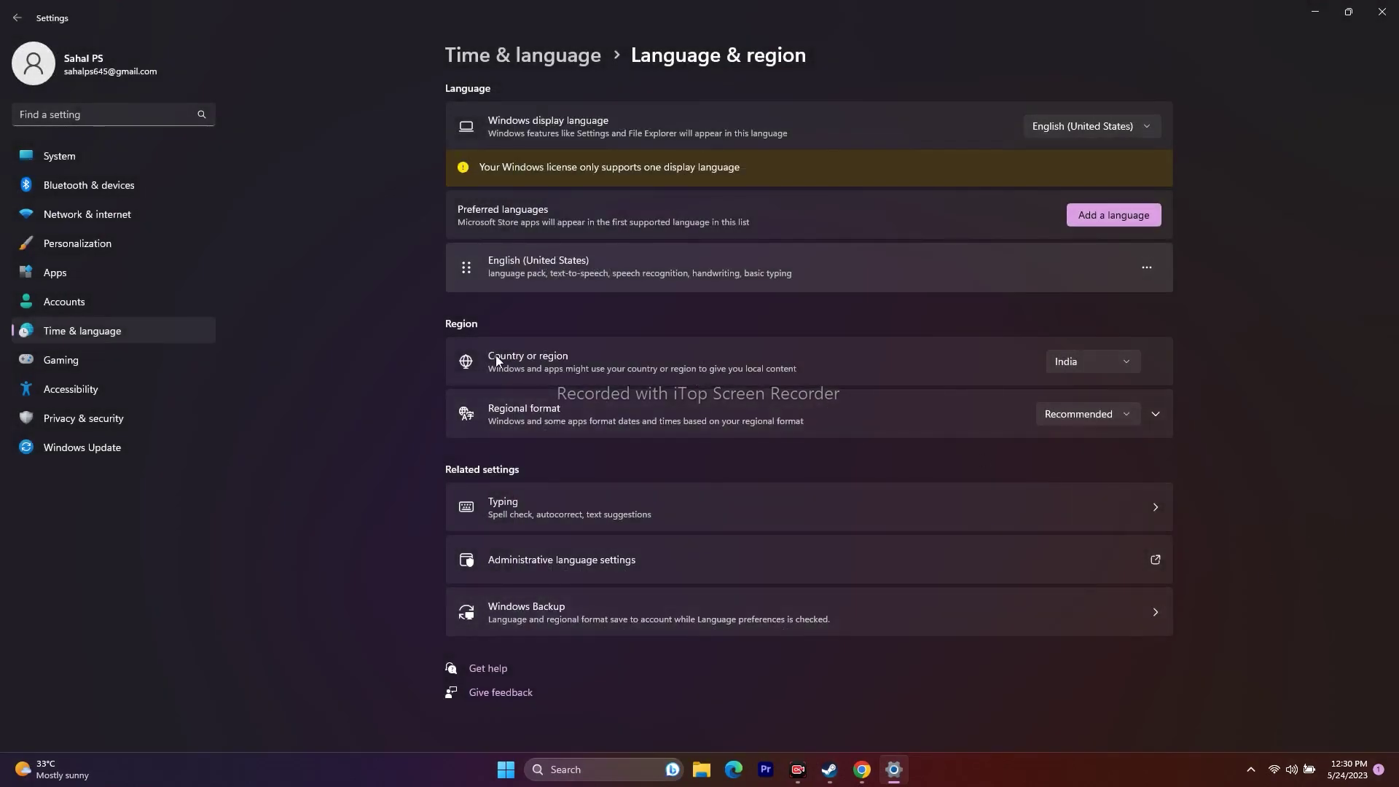
Review the country or region choices and the Date & time settings without changing them, and close Settings.
left_click(1078, 363)
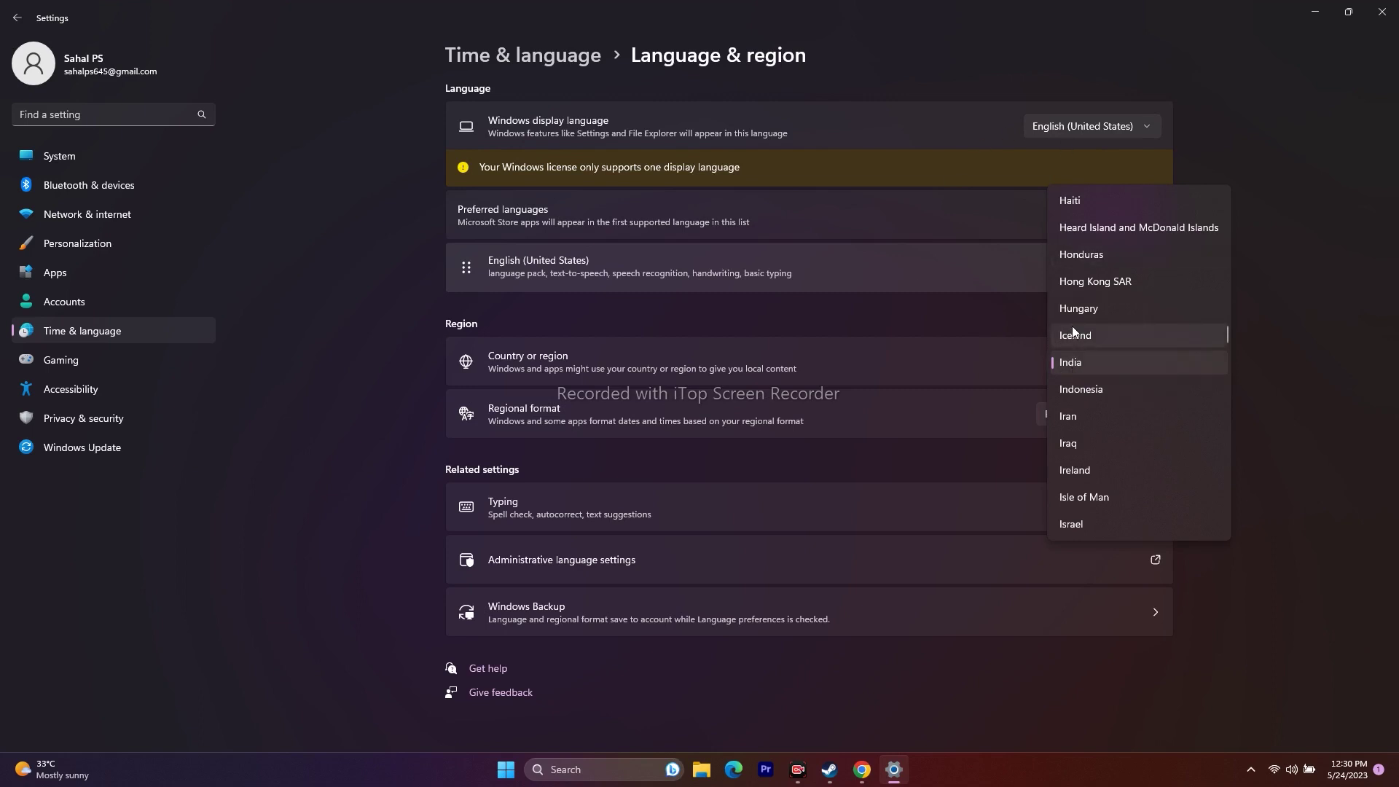
left_click(1288, 361)
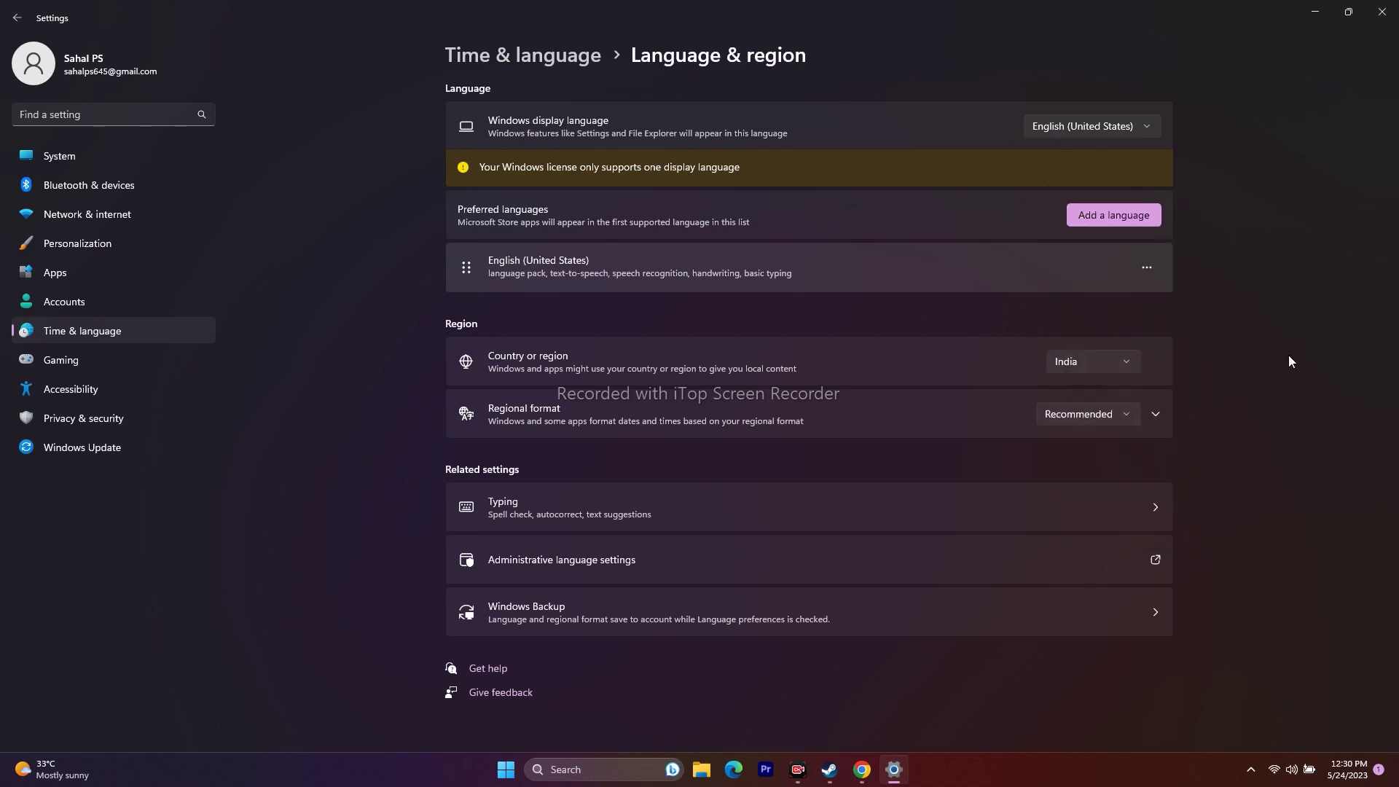
left_click(17, 18)
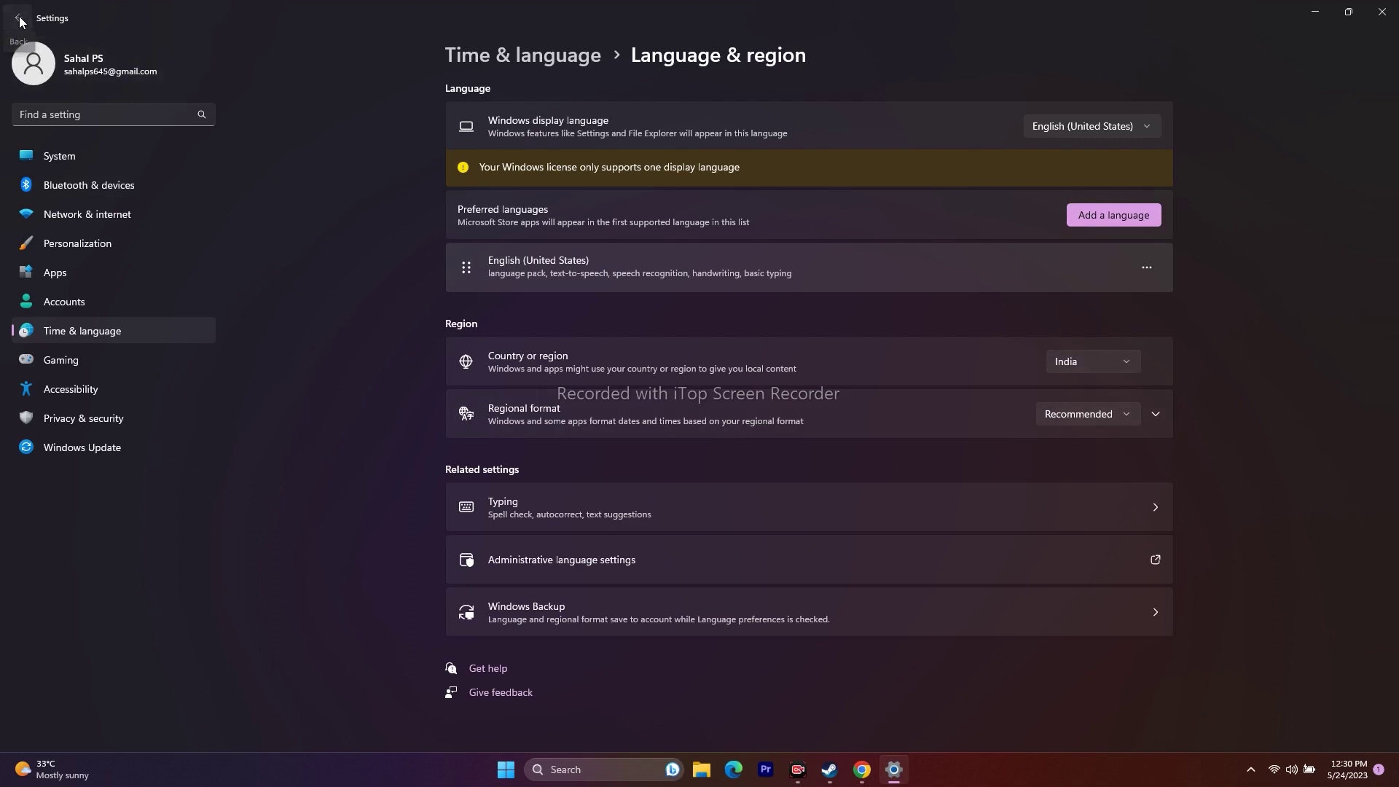
left_click(538, 172)
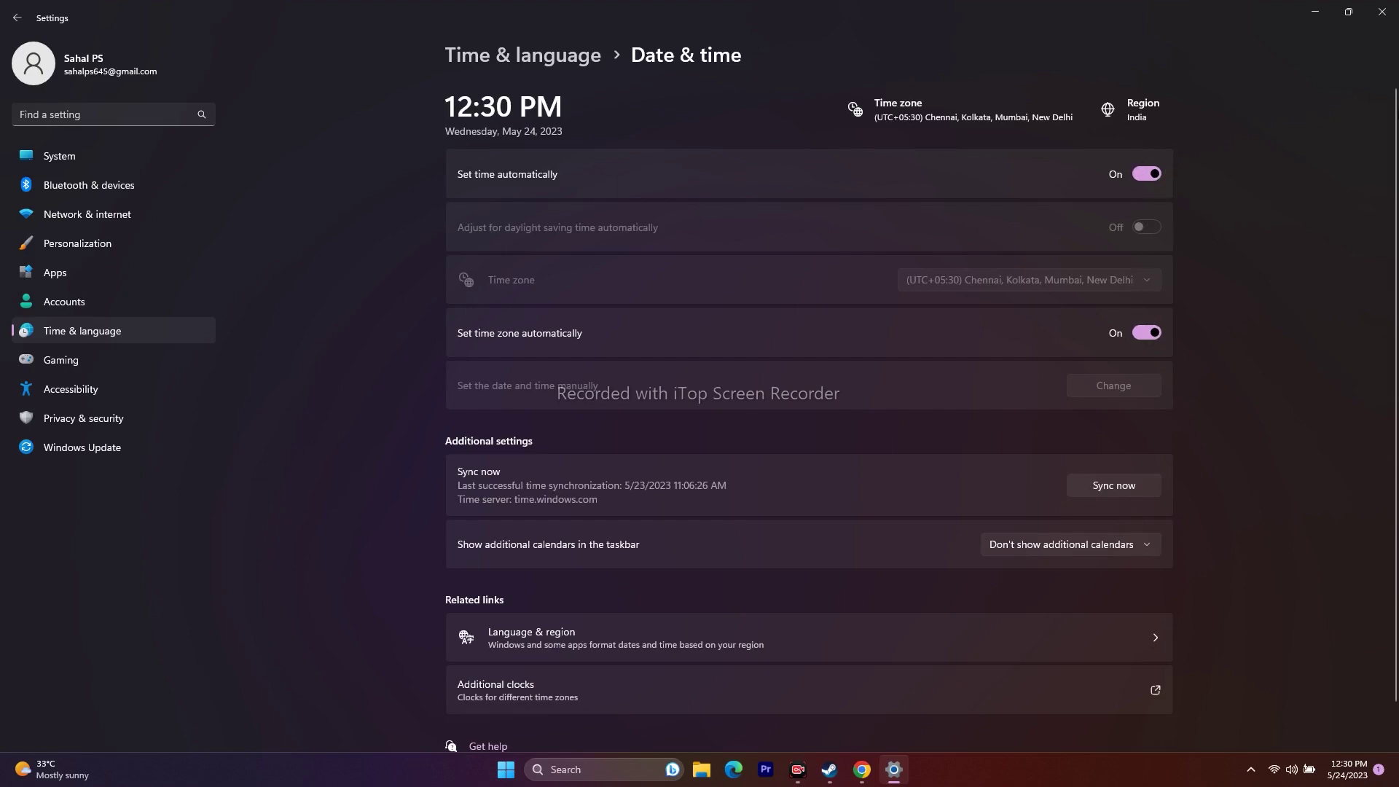
left_click(1382, 12)
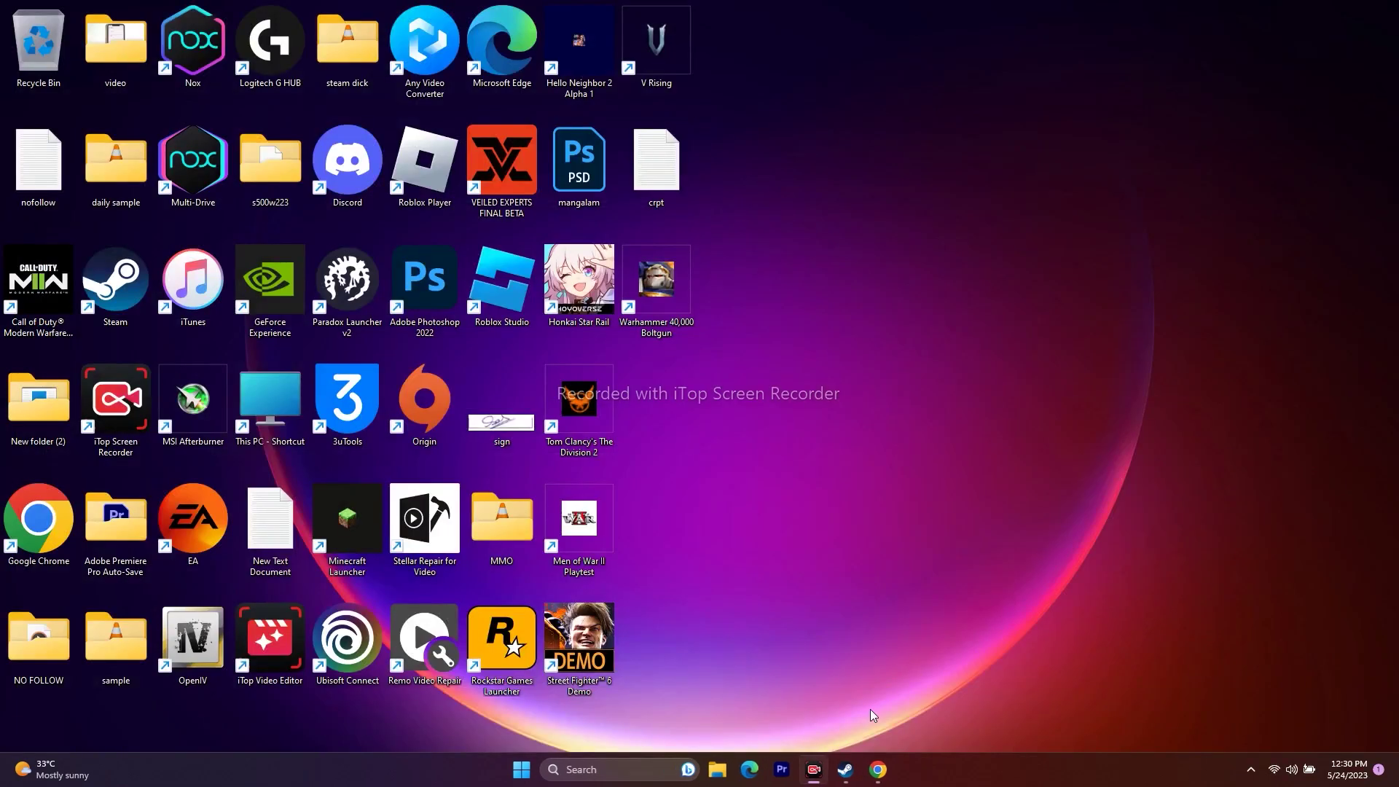
View the Boltgun library page in Steam and the Documents folder in File Explorer, and return to the desktop.
left_click(845, 770)
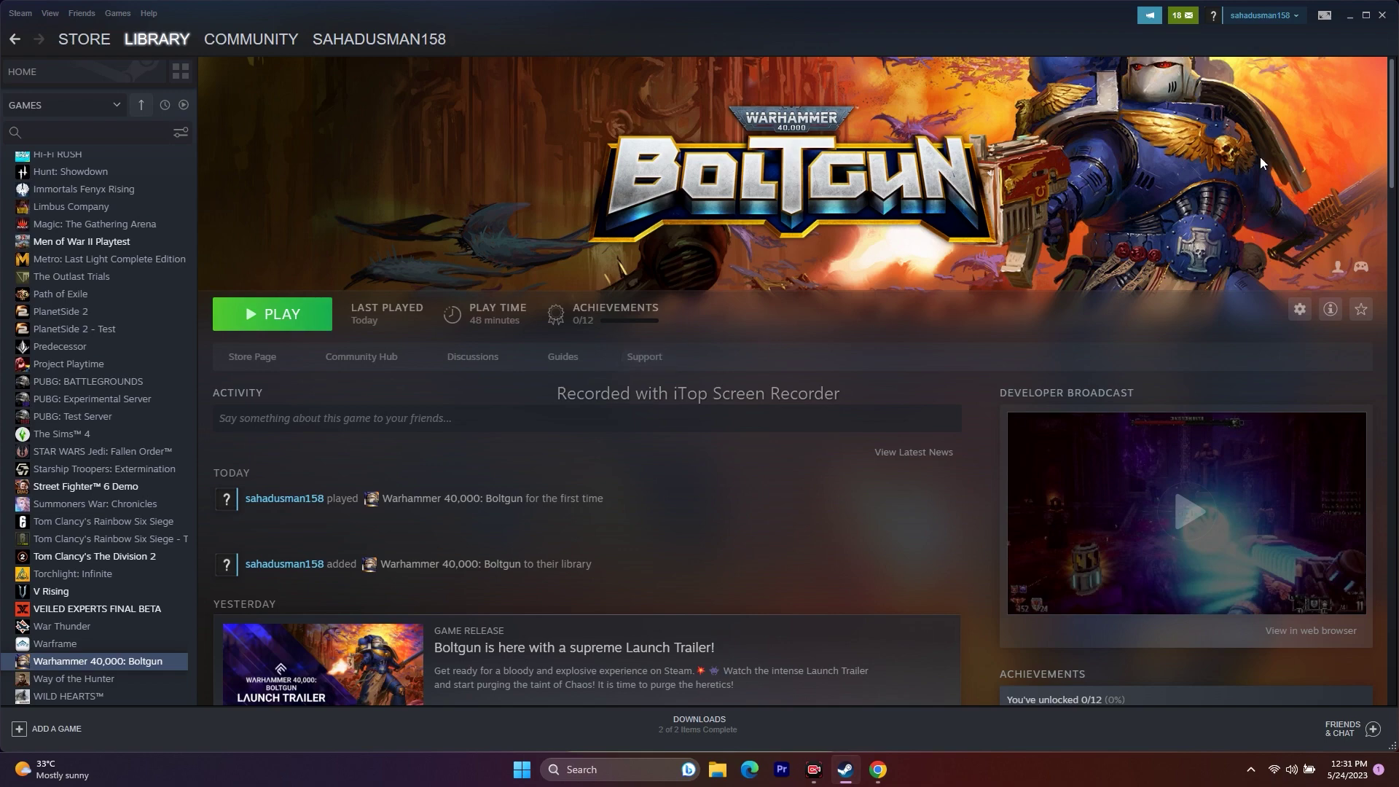
left_click(1350, 17)
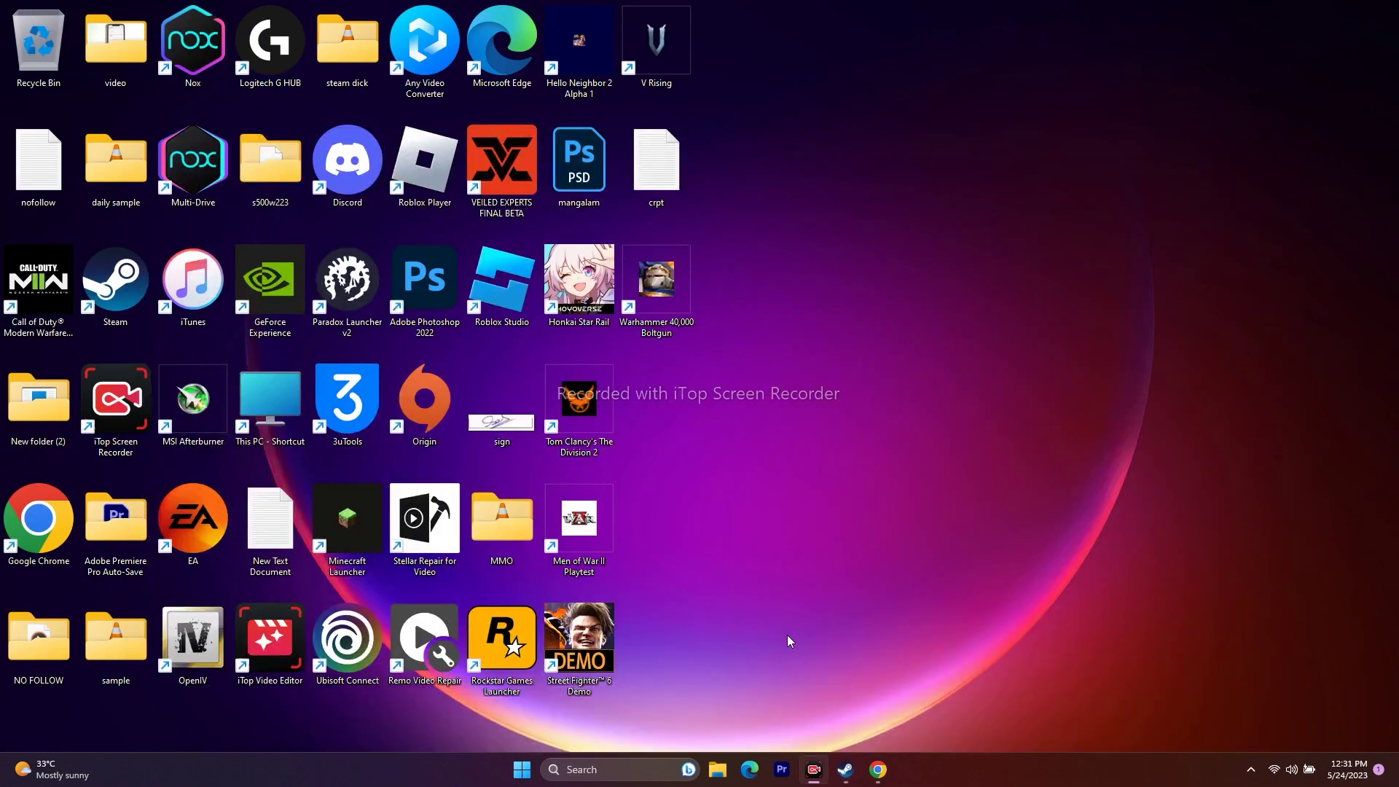
left_click(723, 770)
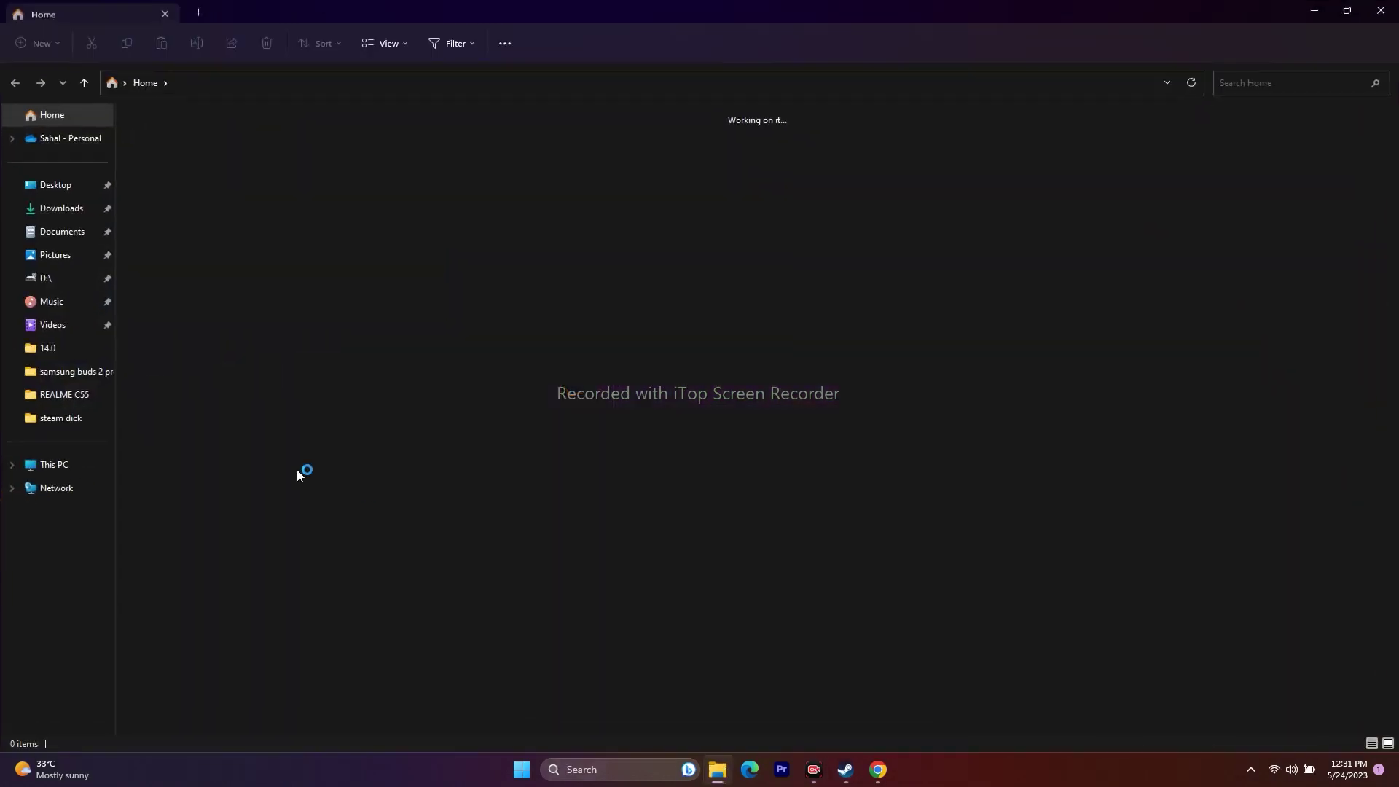
left_click(54, 464)
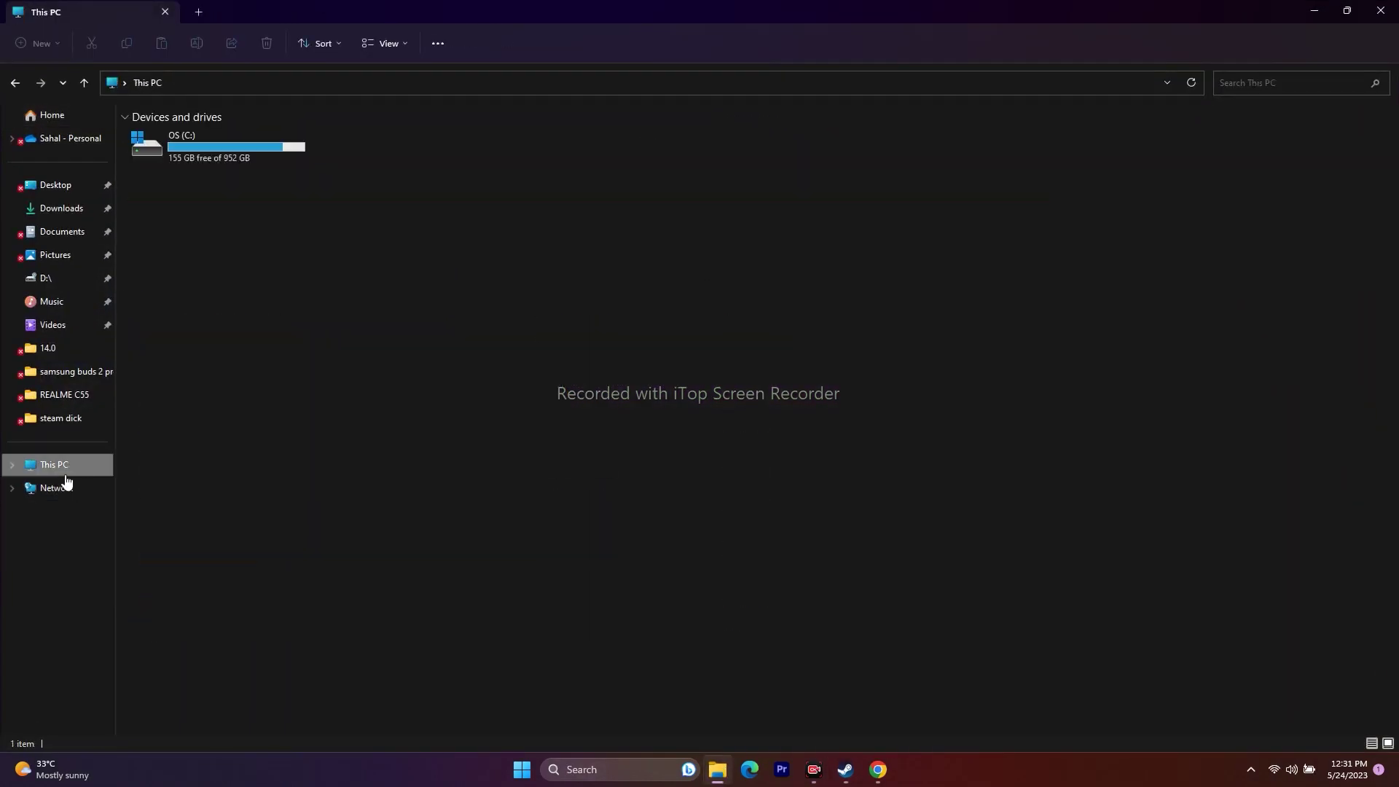
left_click(85, 231)
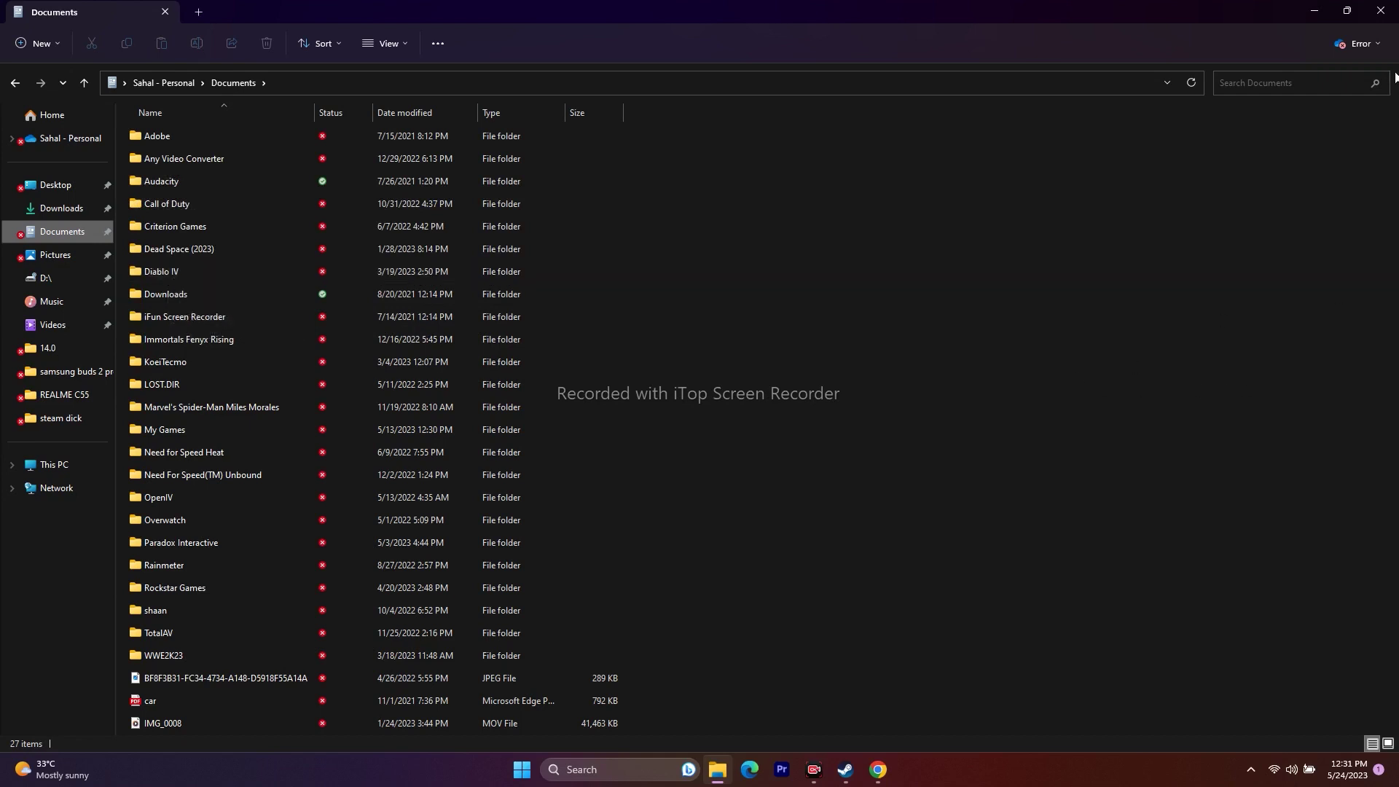
left_click(1380, 10)
left_click(845, 769)
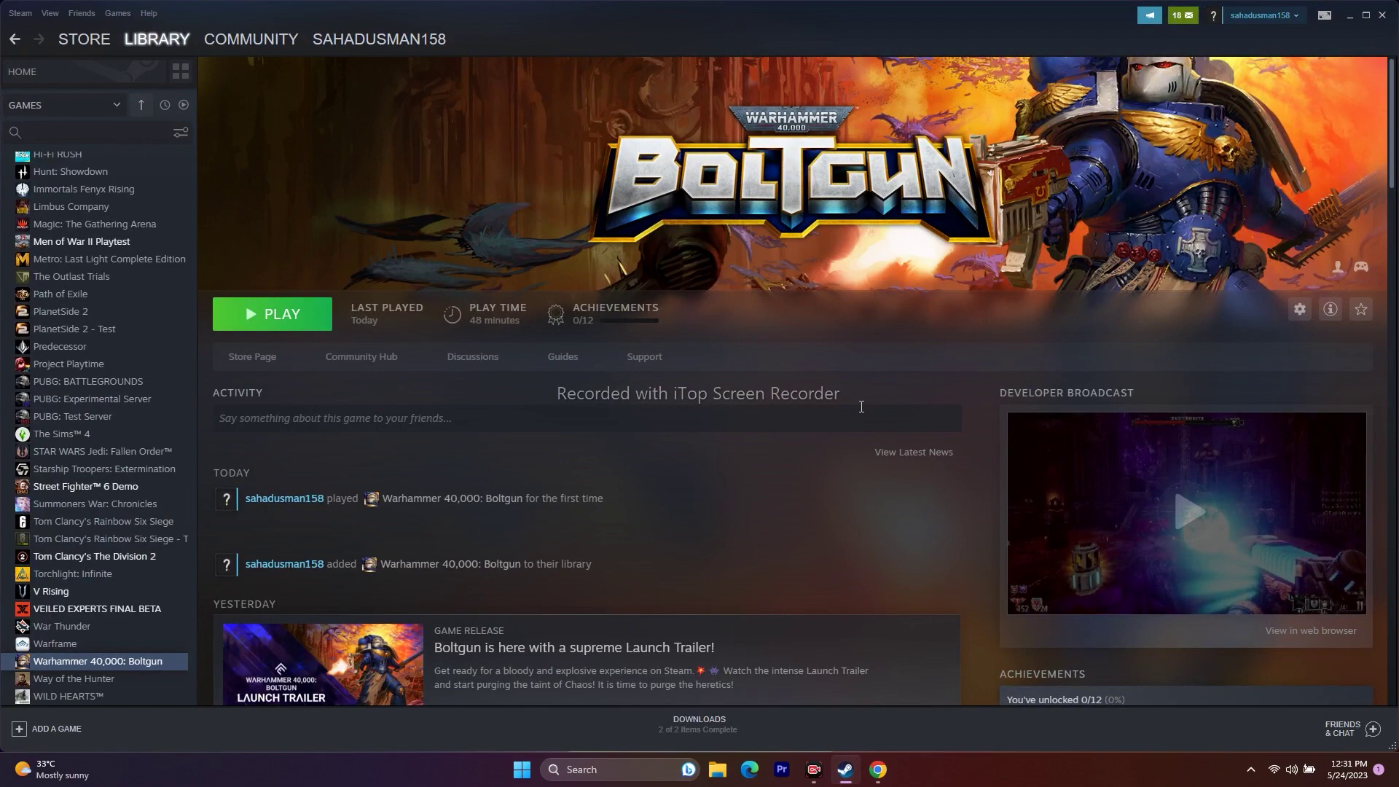
left_click(1349, 14)
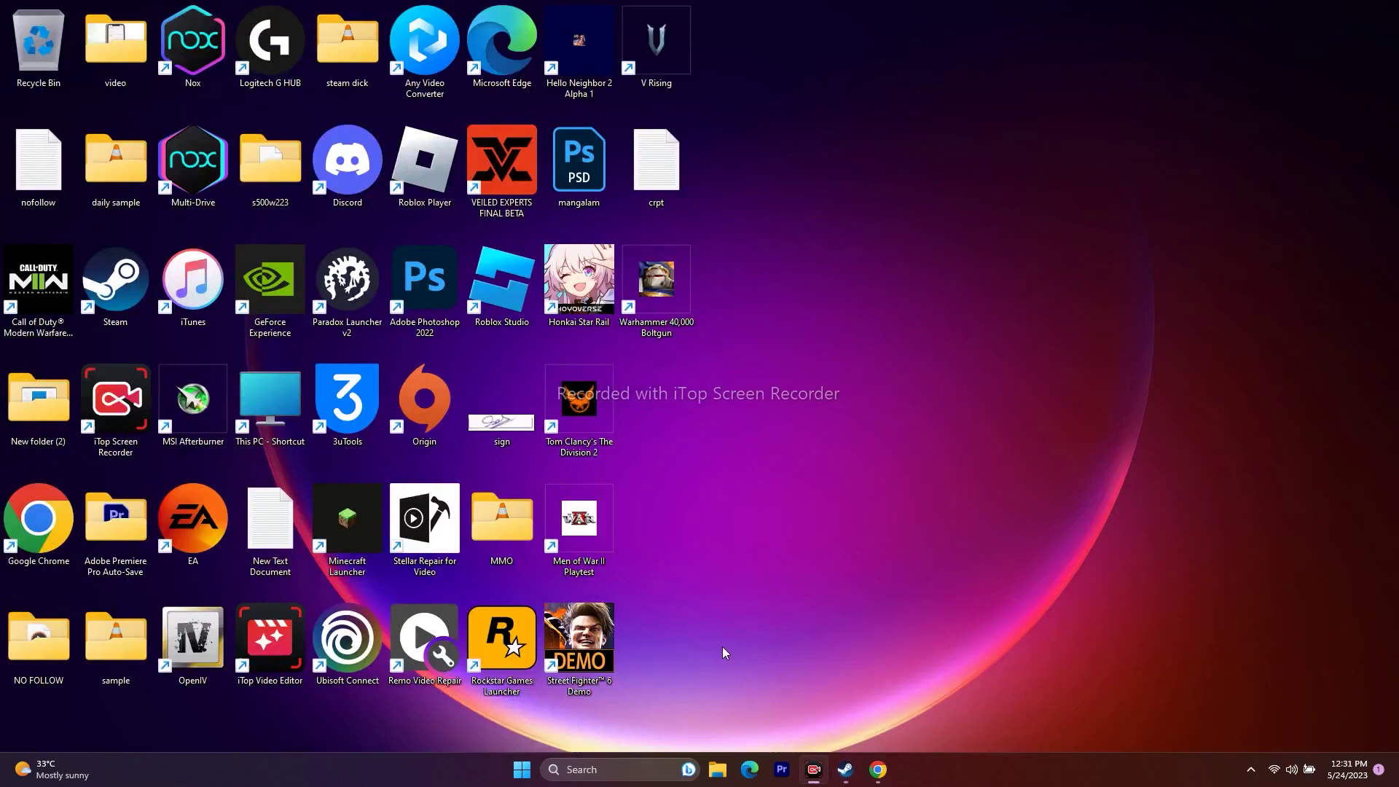
Open Windows Defender Firewall from Control Panel and show the apps allowed to communicate through it.
left_click(601, 770)
left_click(619, 475)
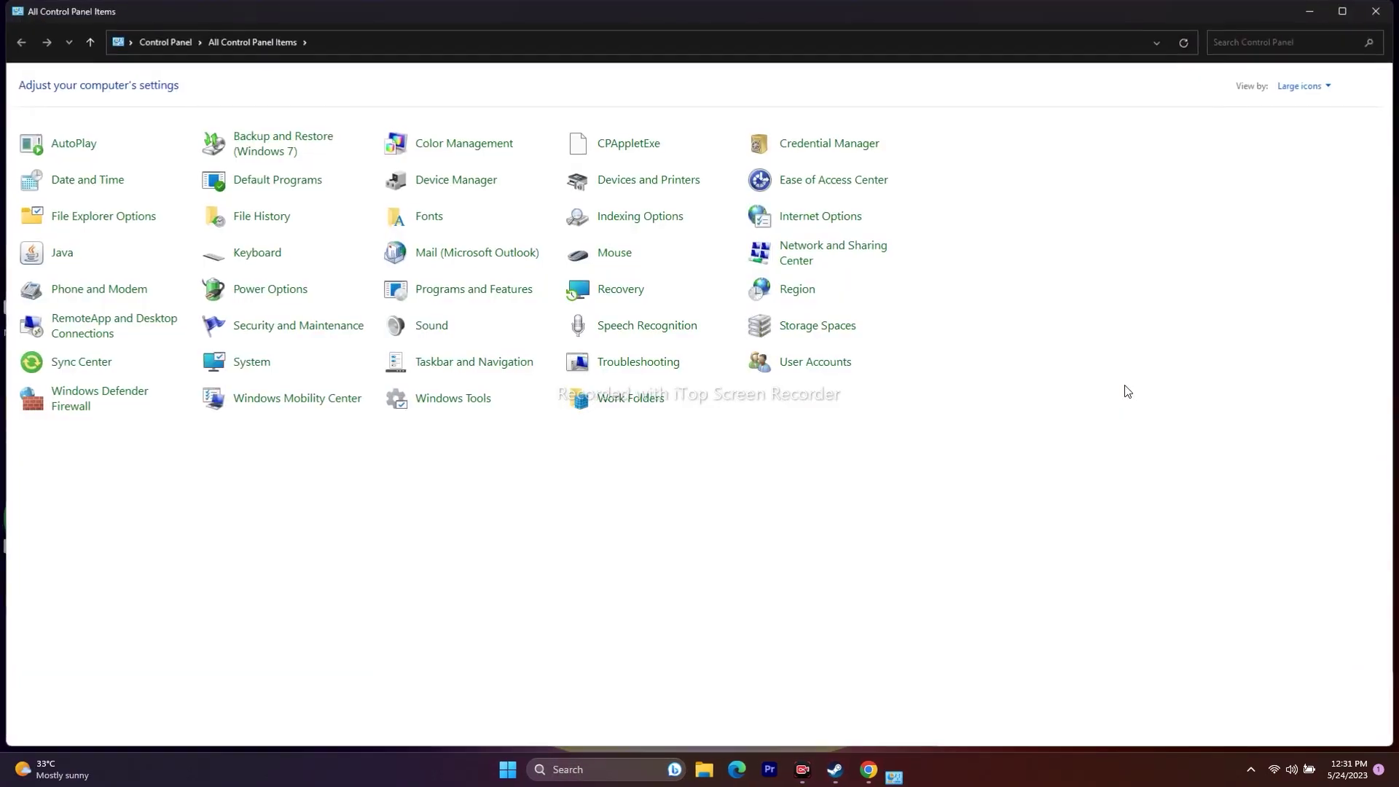
left_click(84, 399)
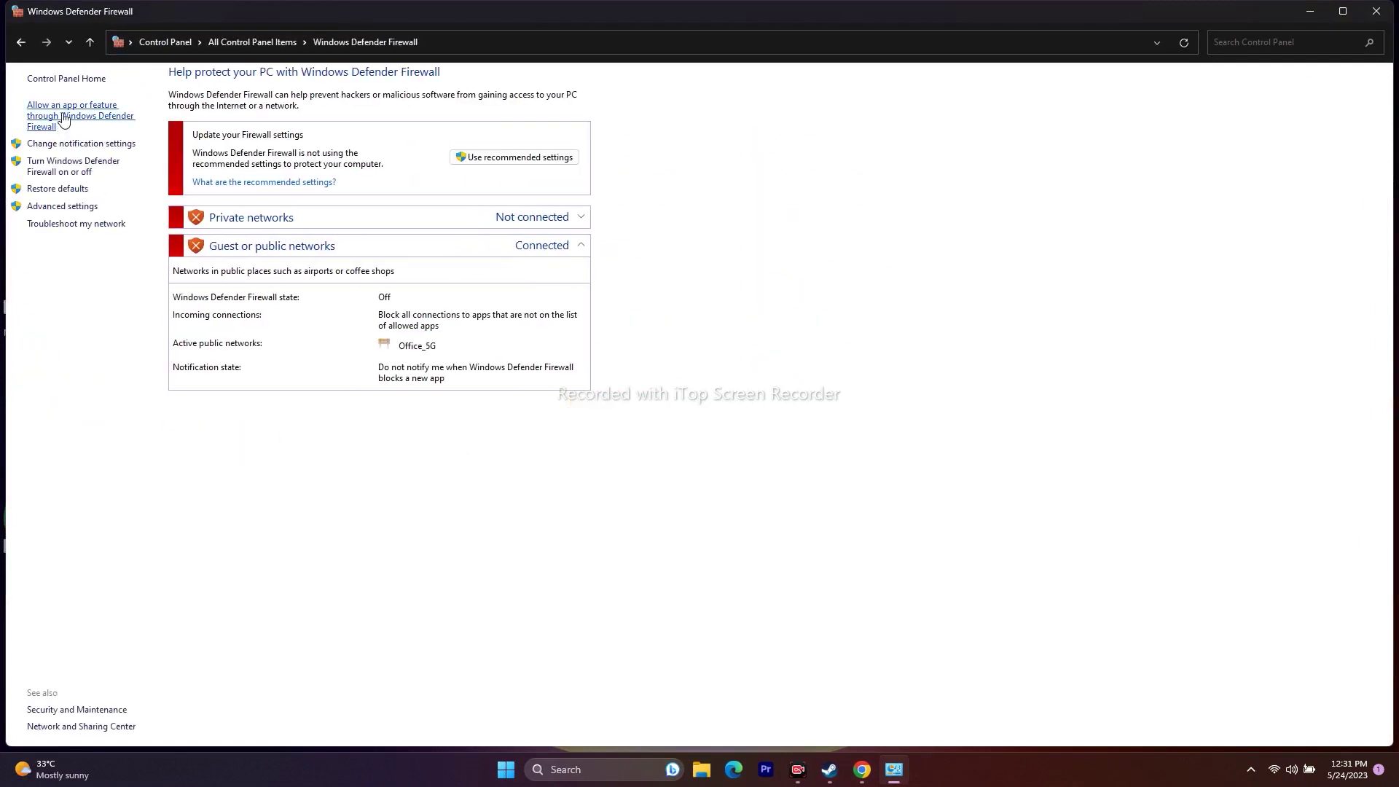
left_click(63, 119)
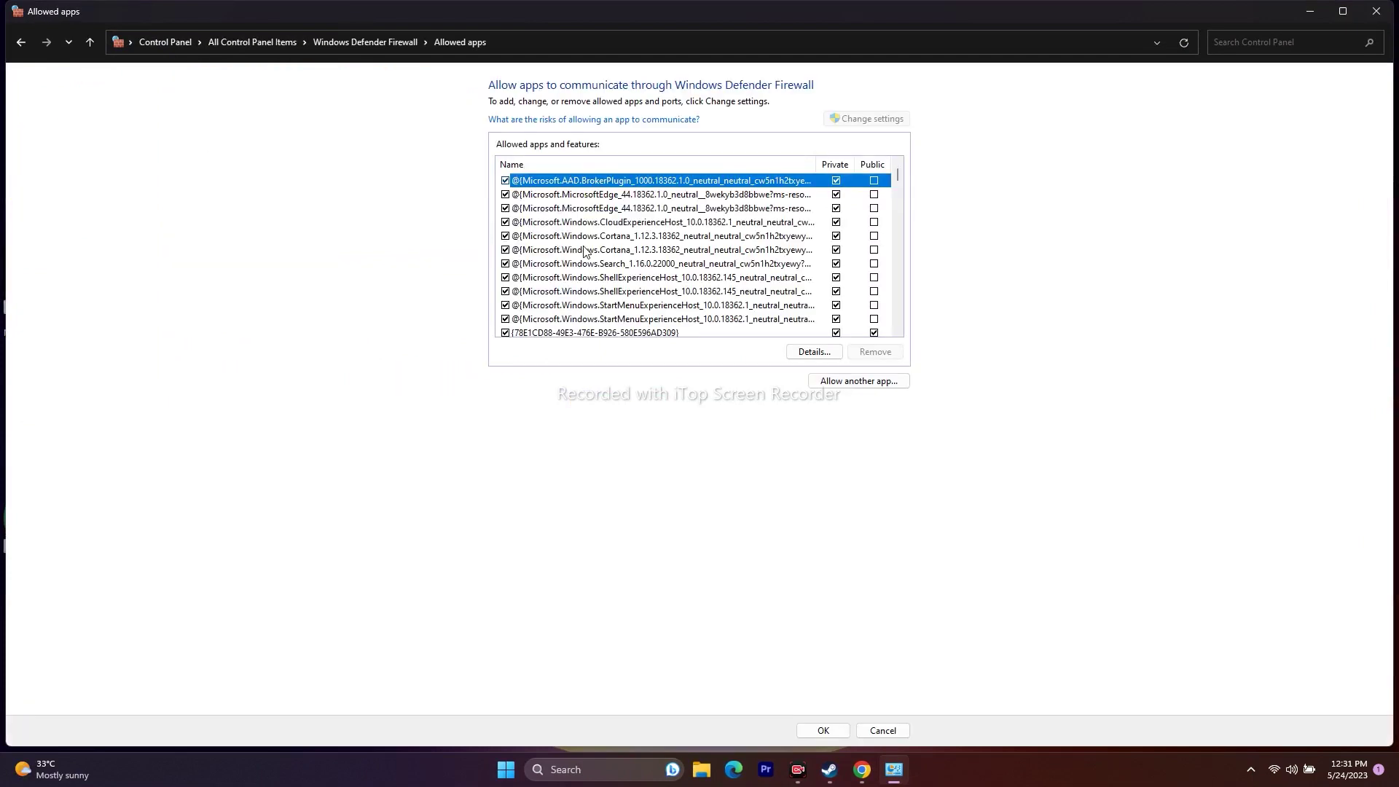
Find Warhammer 40,000: Boltgun among the firewall's allowed apps, view its entry details and close them.
scroll(582, 253, "down", 15)
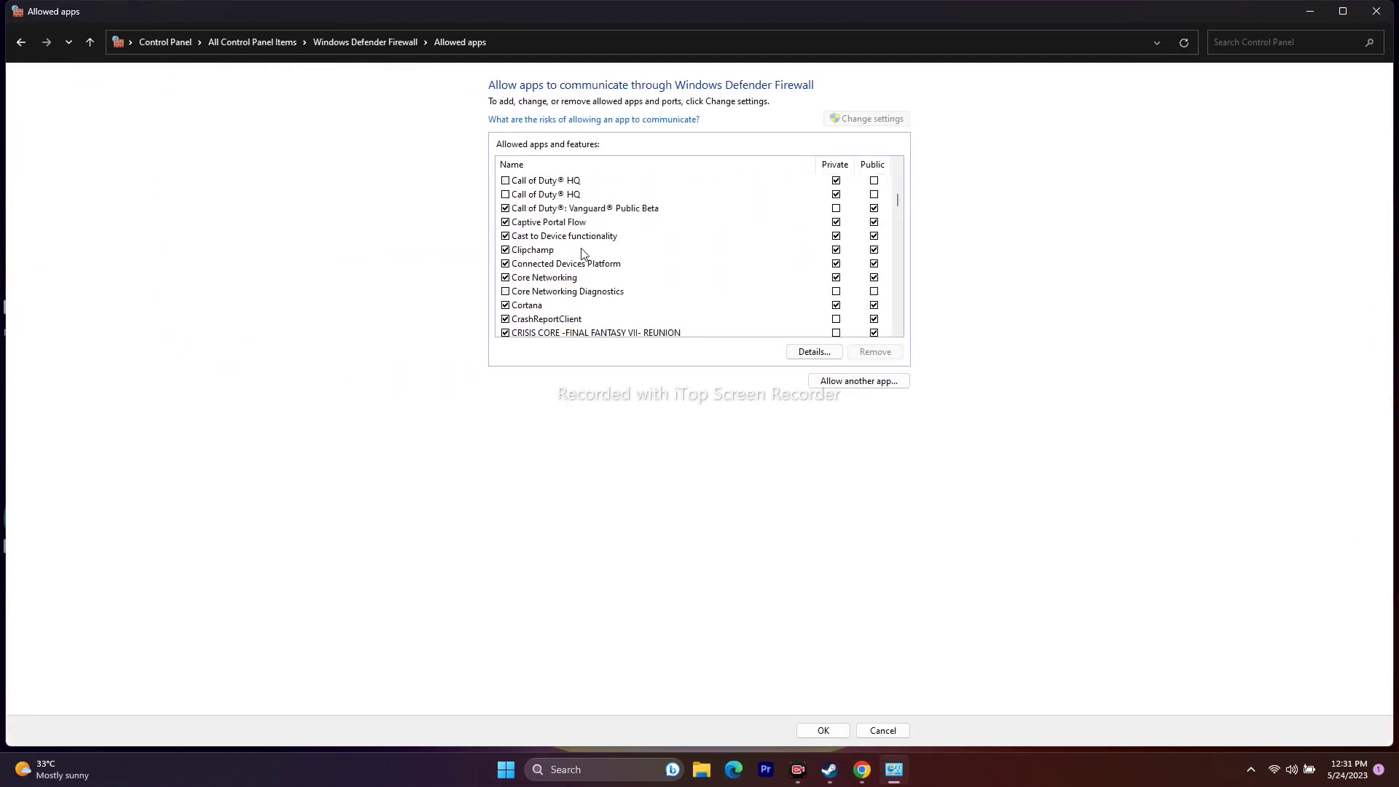
scroll(582, 253, "down", 20)
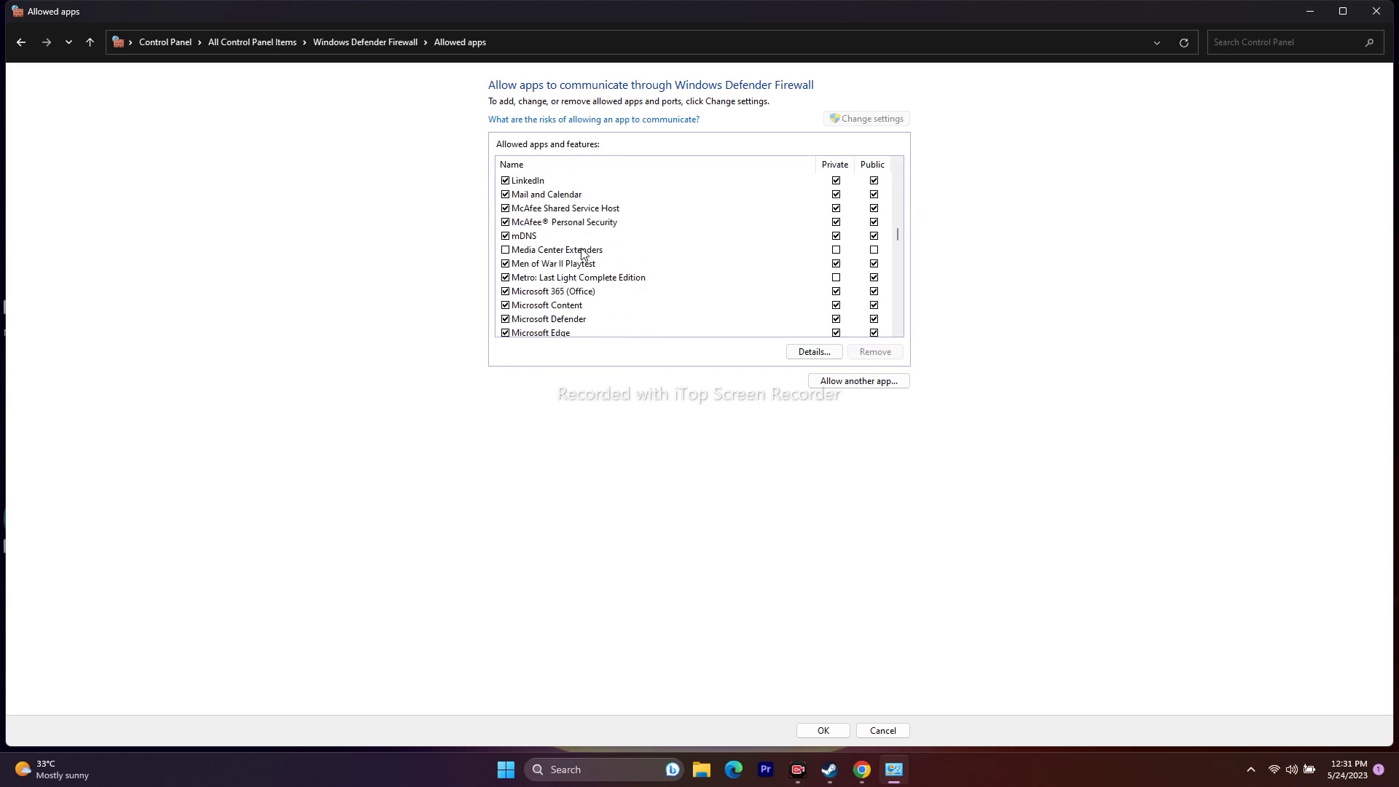
scroll(582, 253, "down", 20)
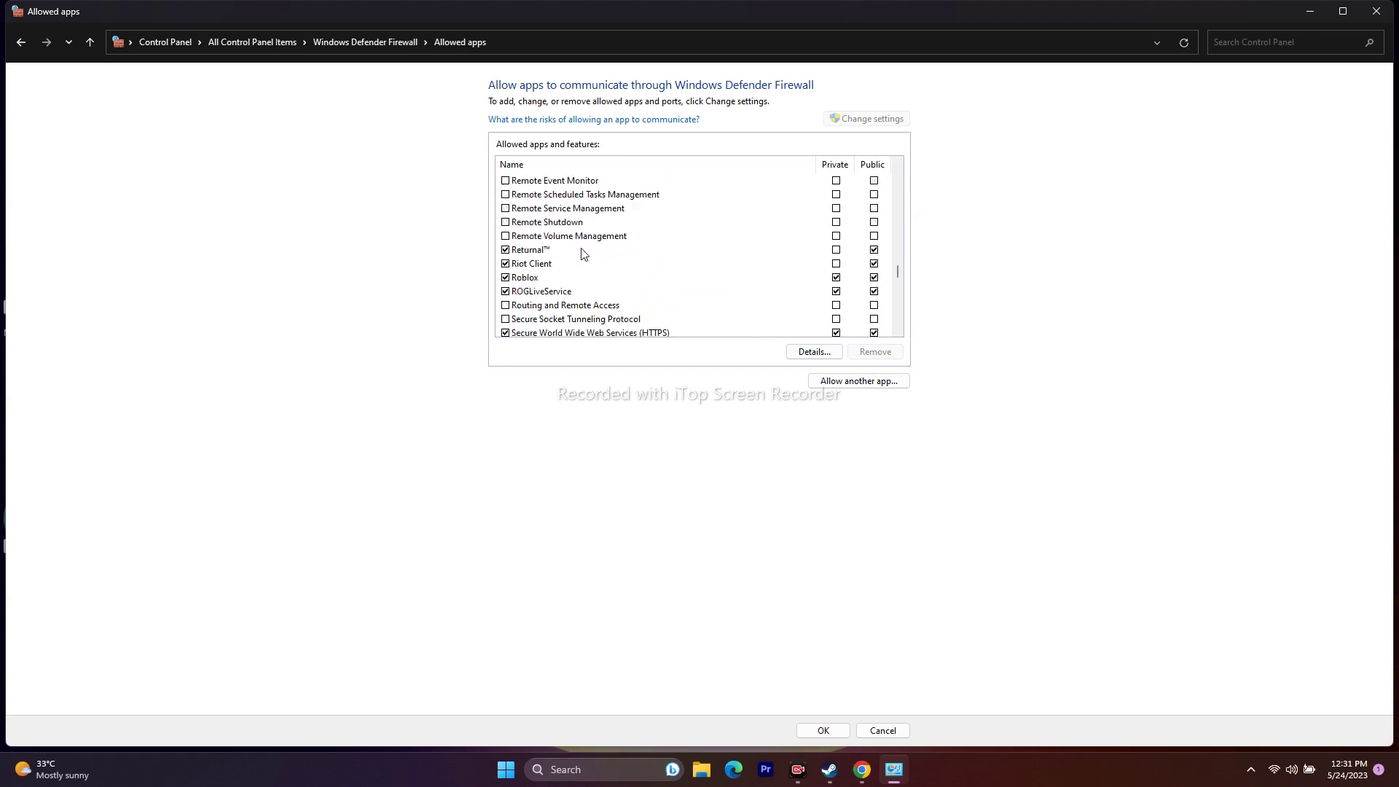
scroll(580, 253, "down", 10)
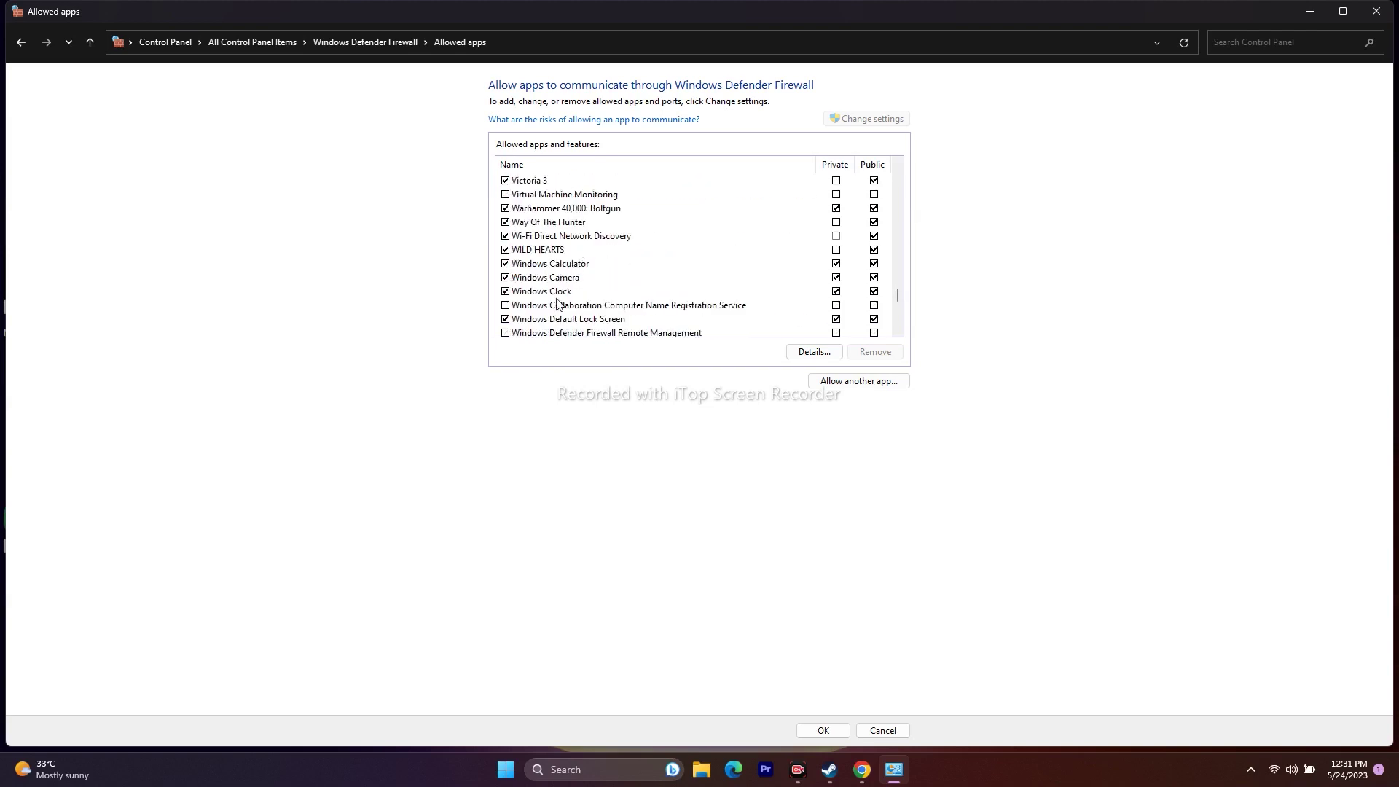
scroll(547, 251, "down", 5)
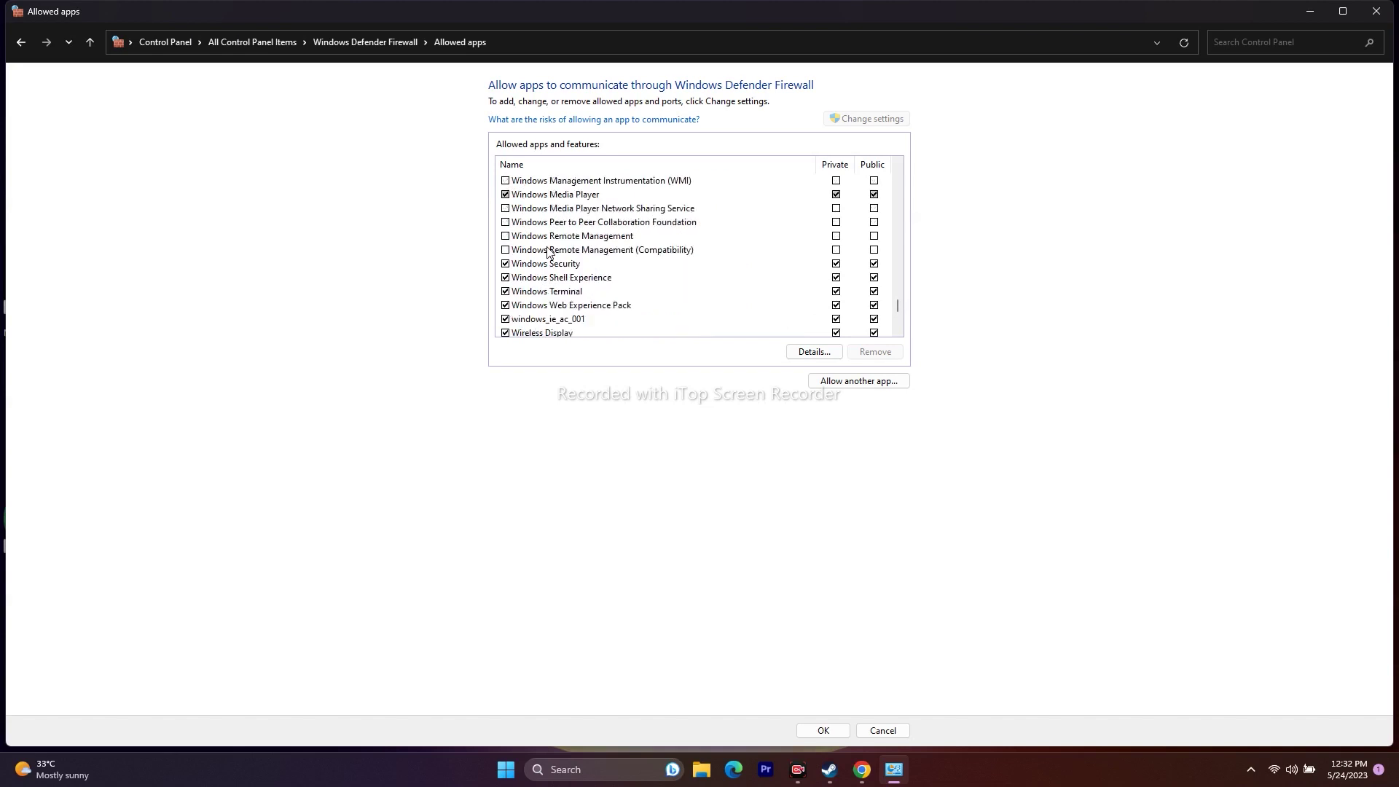
scroll(556, 211, "down", 1)
scroll(556, 212, "down", 2)
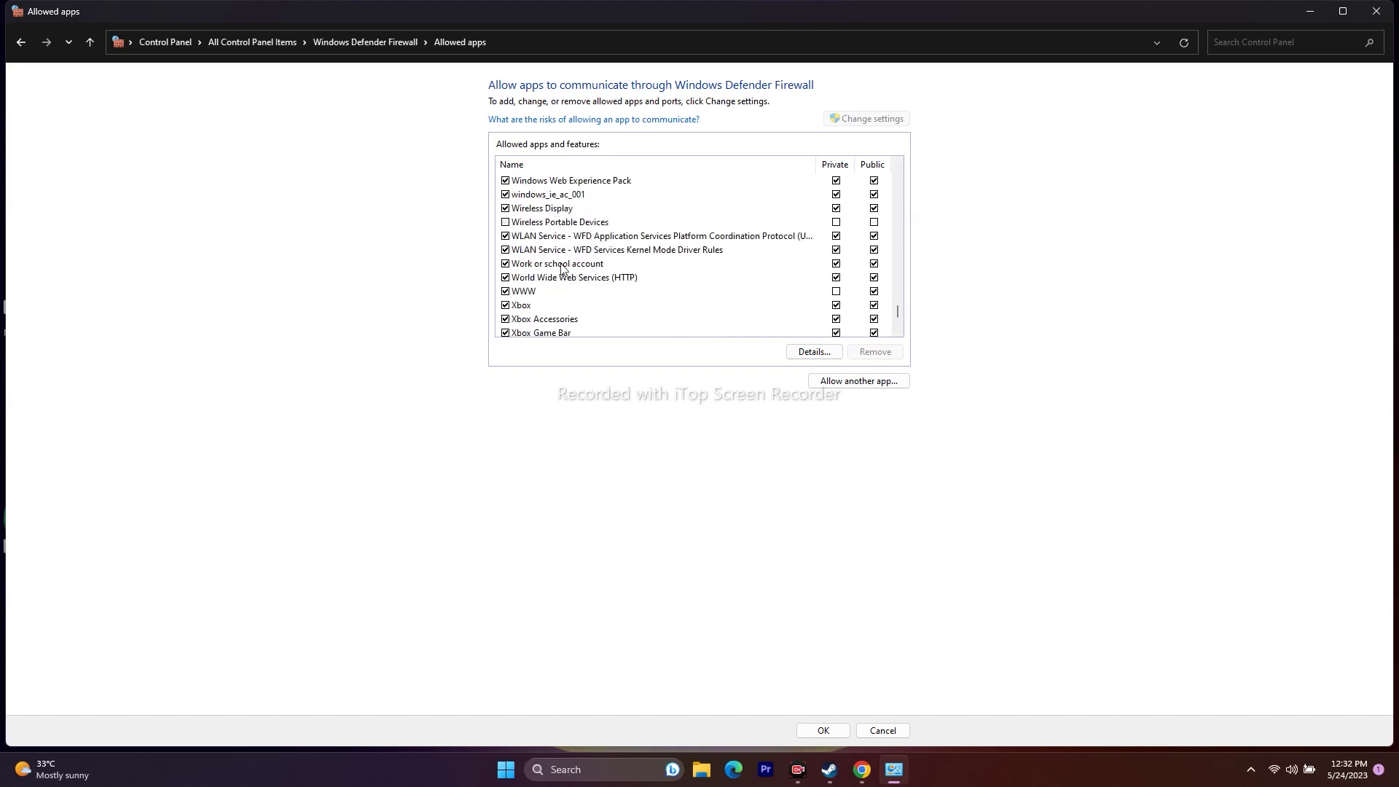
scroll(572, 222, "down", 4)
scroll(572, 222, "up", 8)
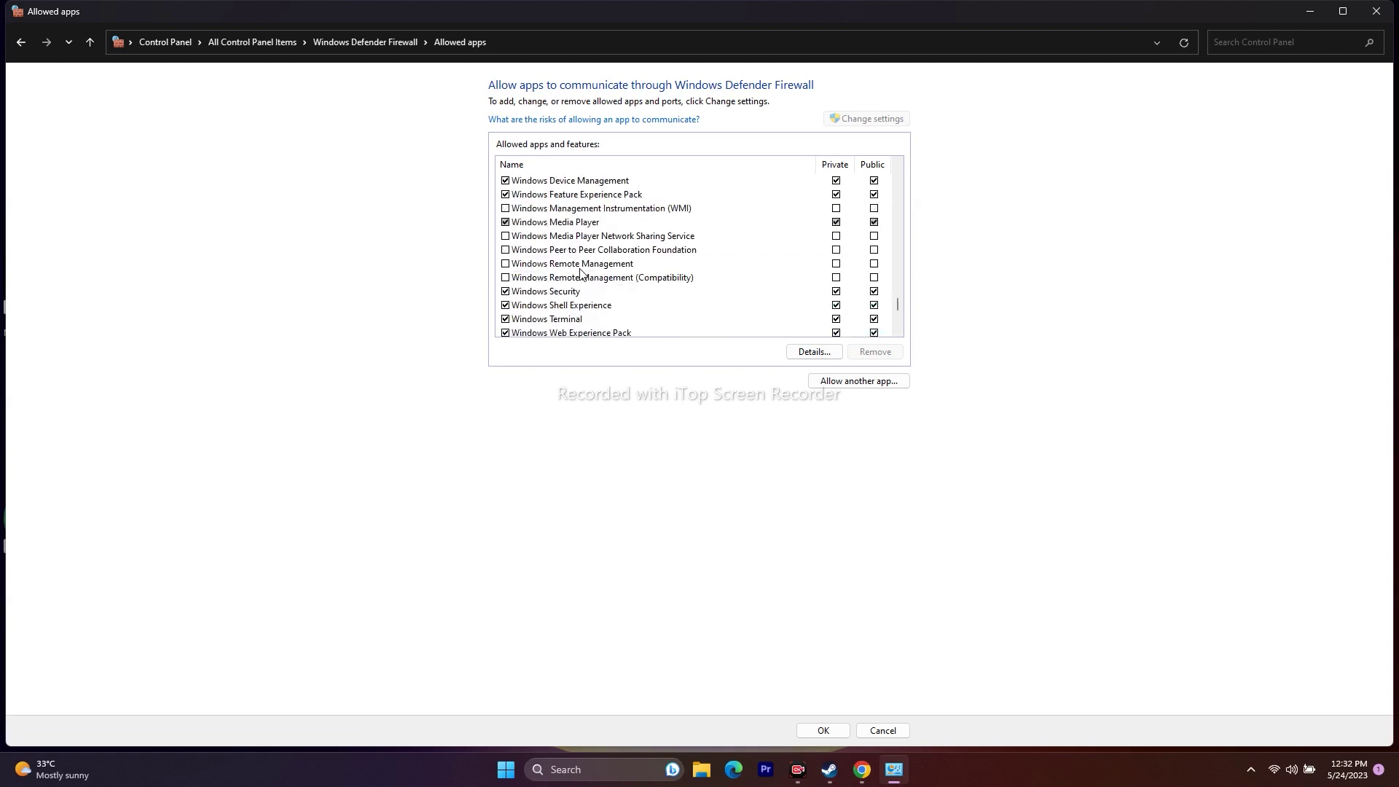
scroll(580, 259, "up", 2)
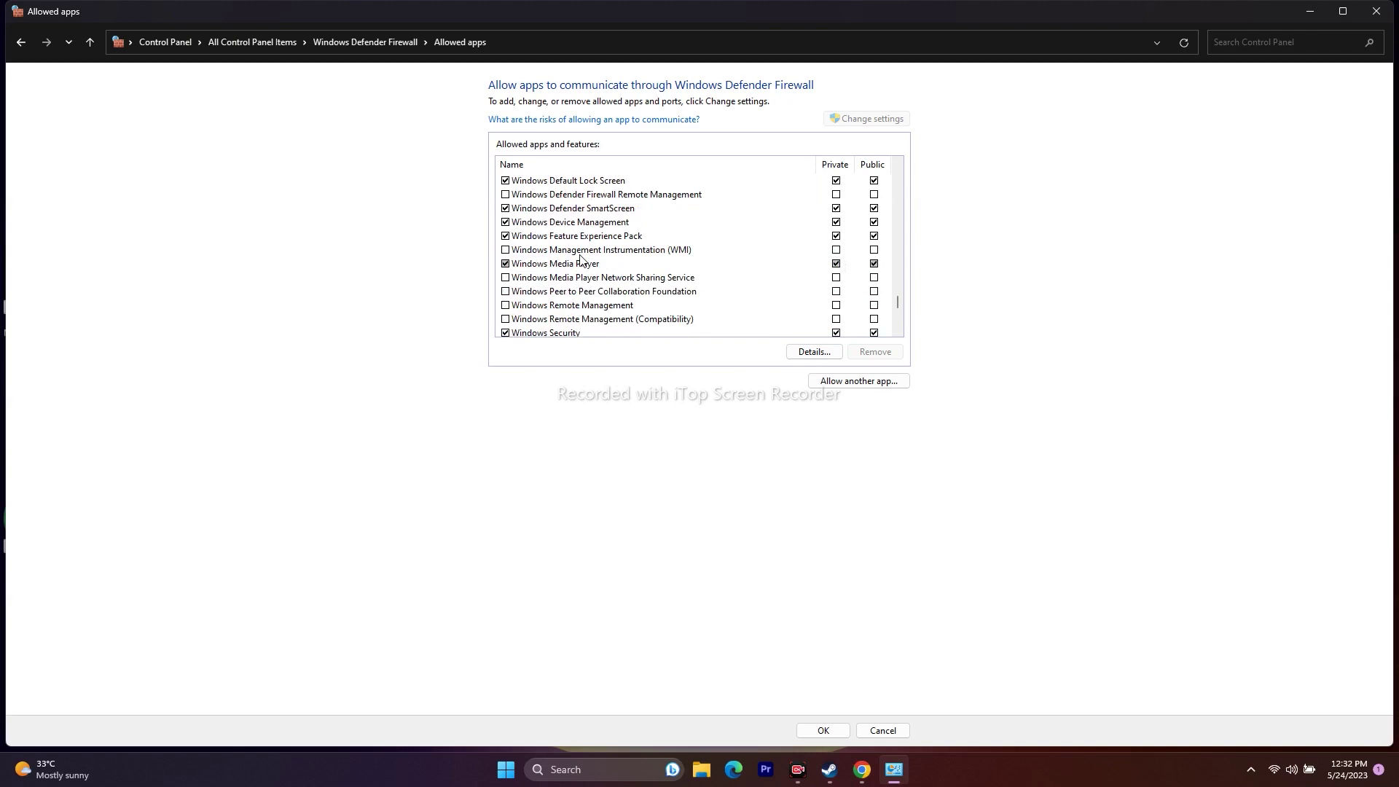
scroll(580, 259, "up", 2)
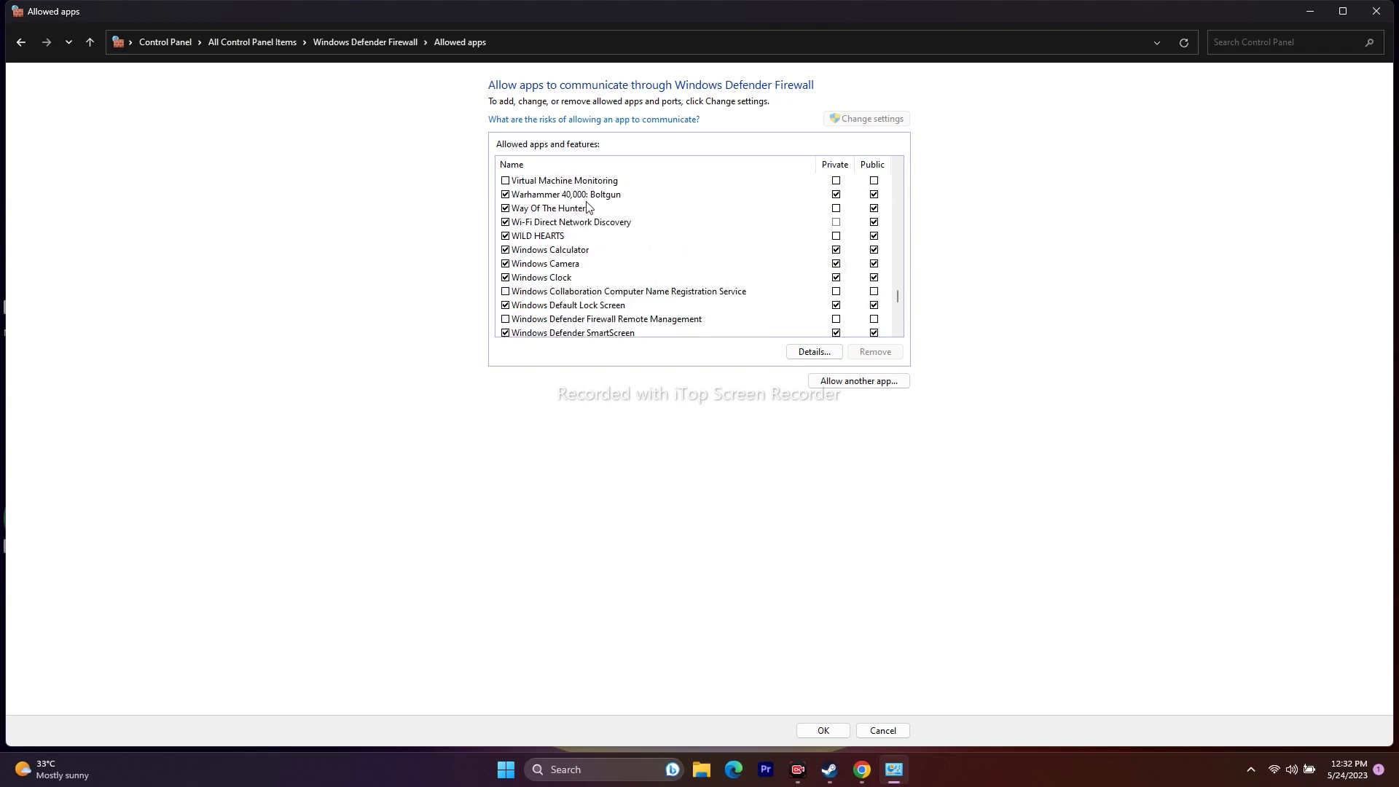
double_click(511, 195)
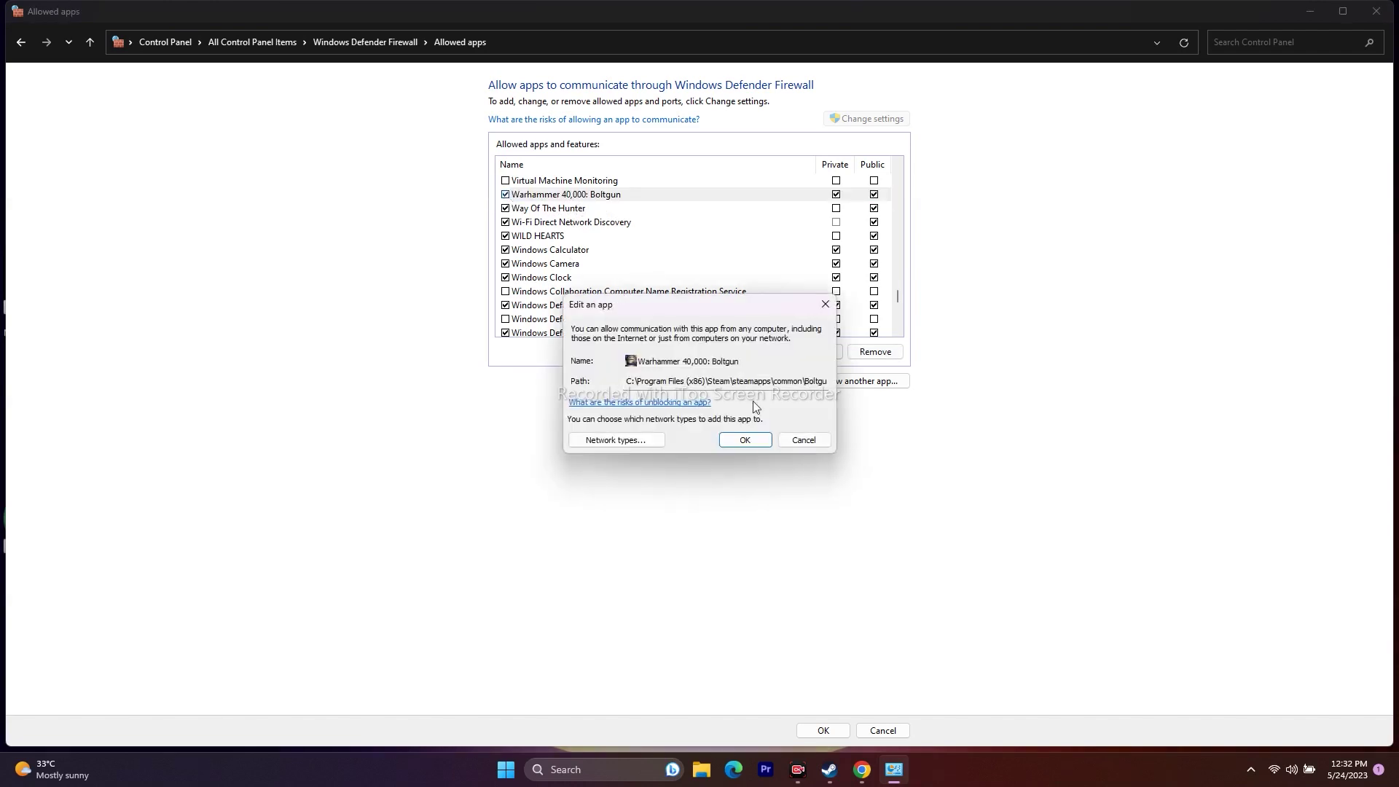
left_click(765, 440)
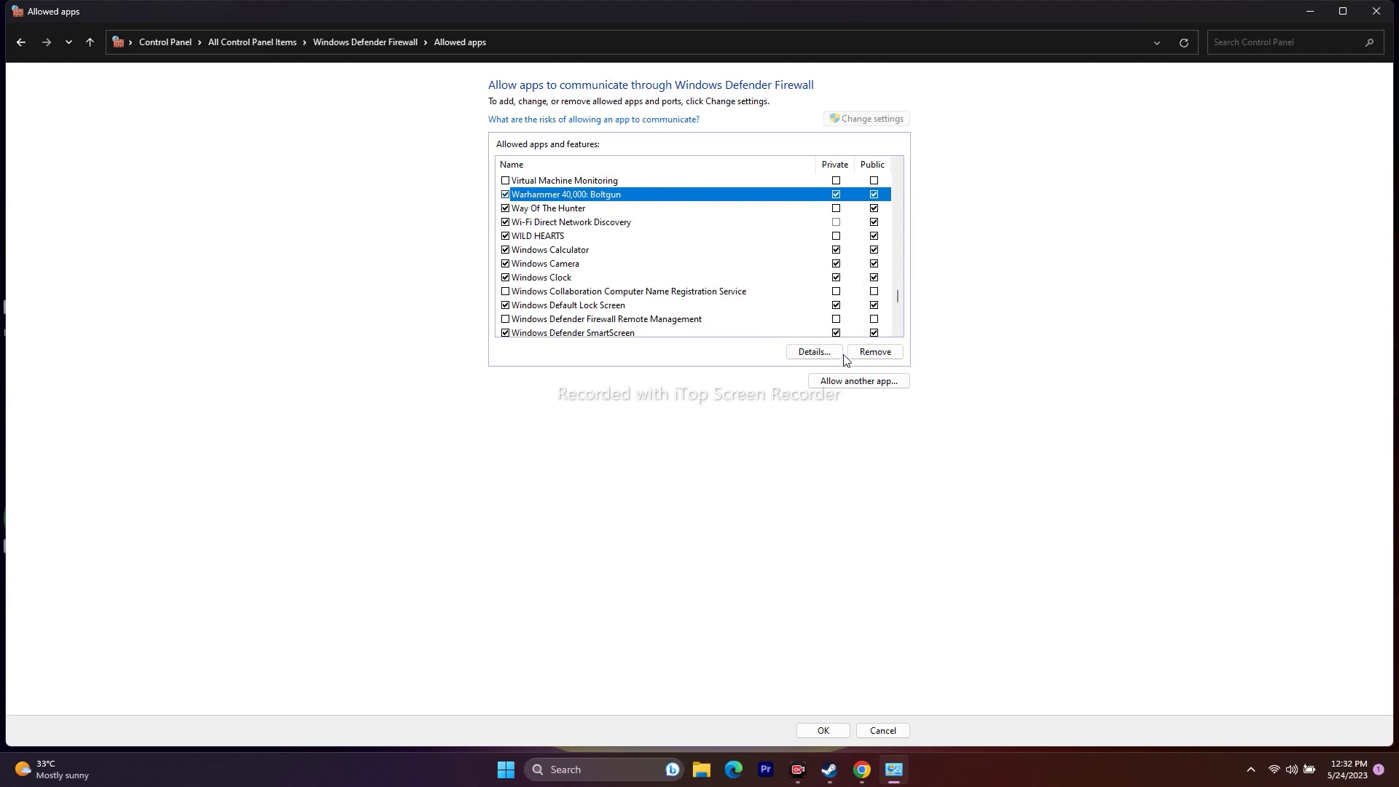
Start allowing another app through the firewall and browse to the Program Files (x86) folder on the C: drive.
left_click(853, 381)
left_click(798, 450)
scroll(659, 501, "down", 1)
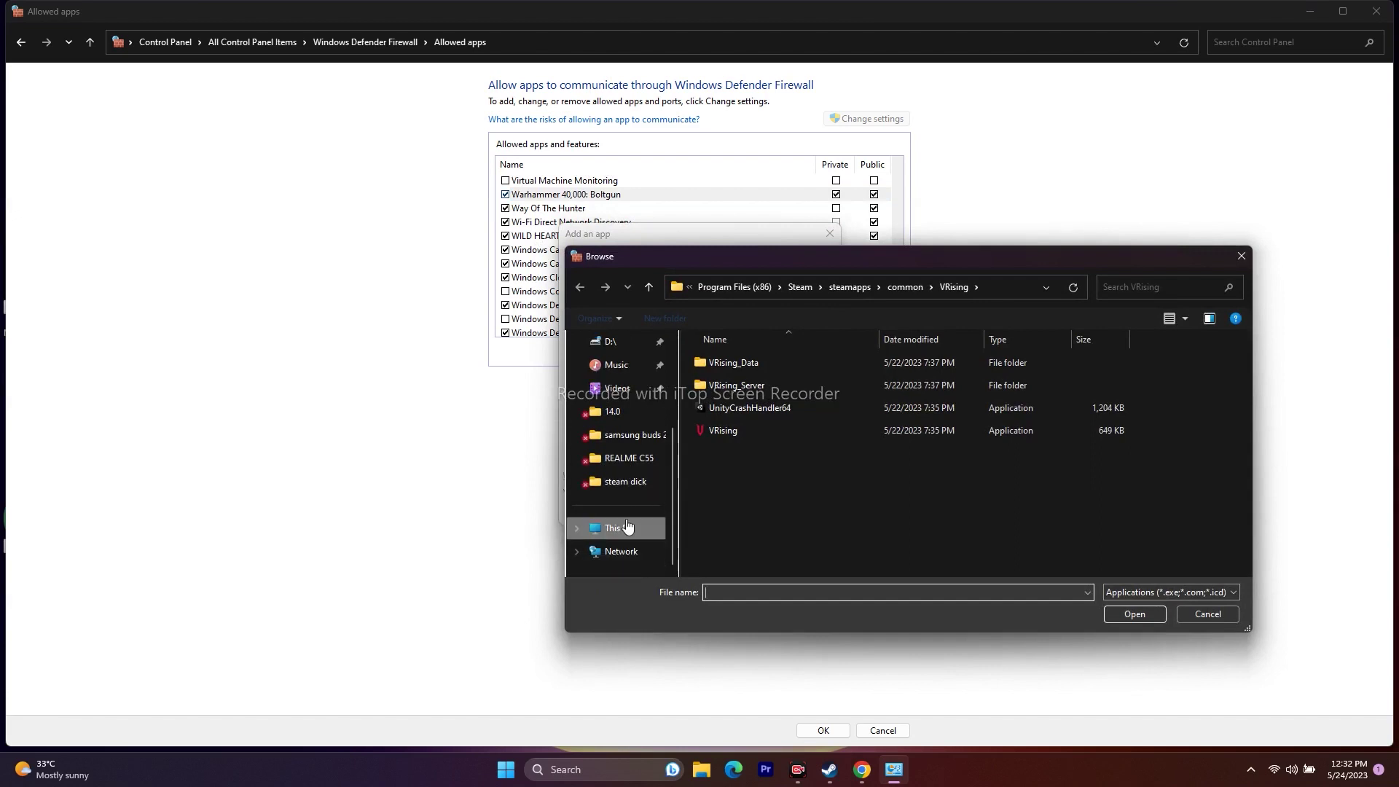
left_click(619, 527)
double_click(781, 374)
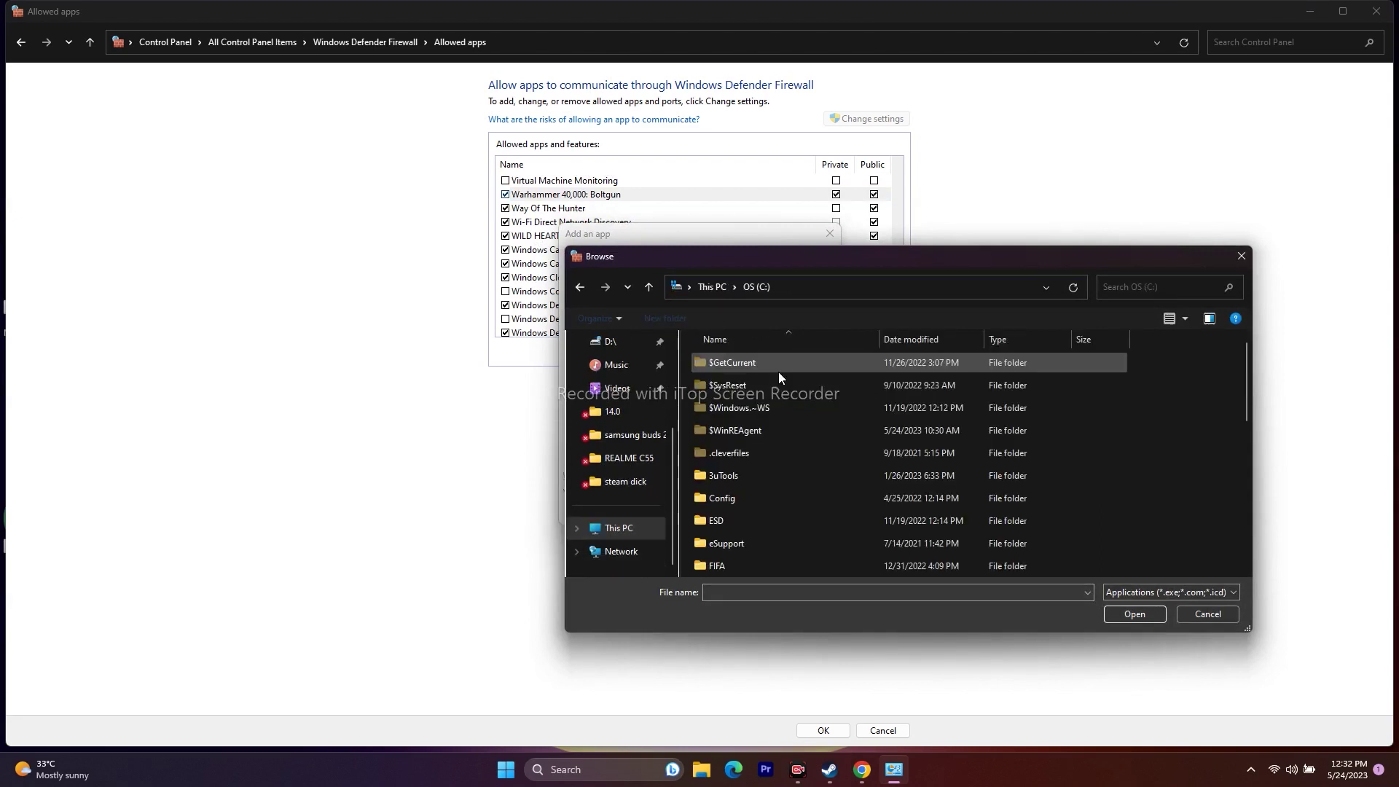
scroll(777, 373, "down", 3)
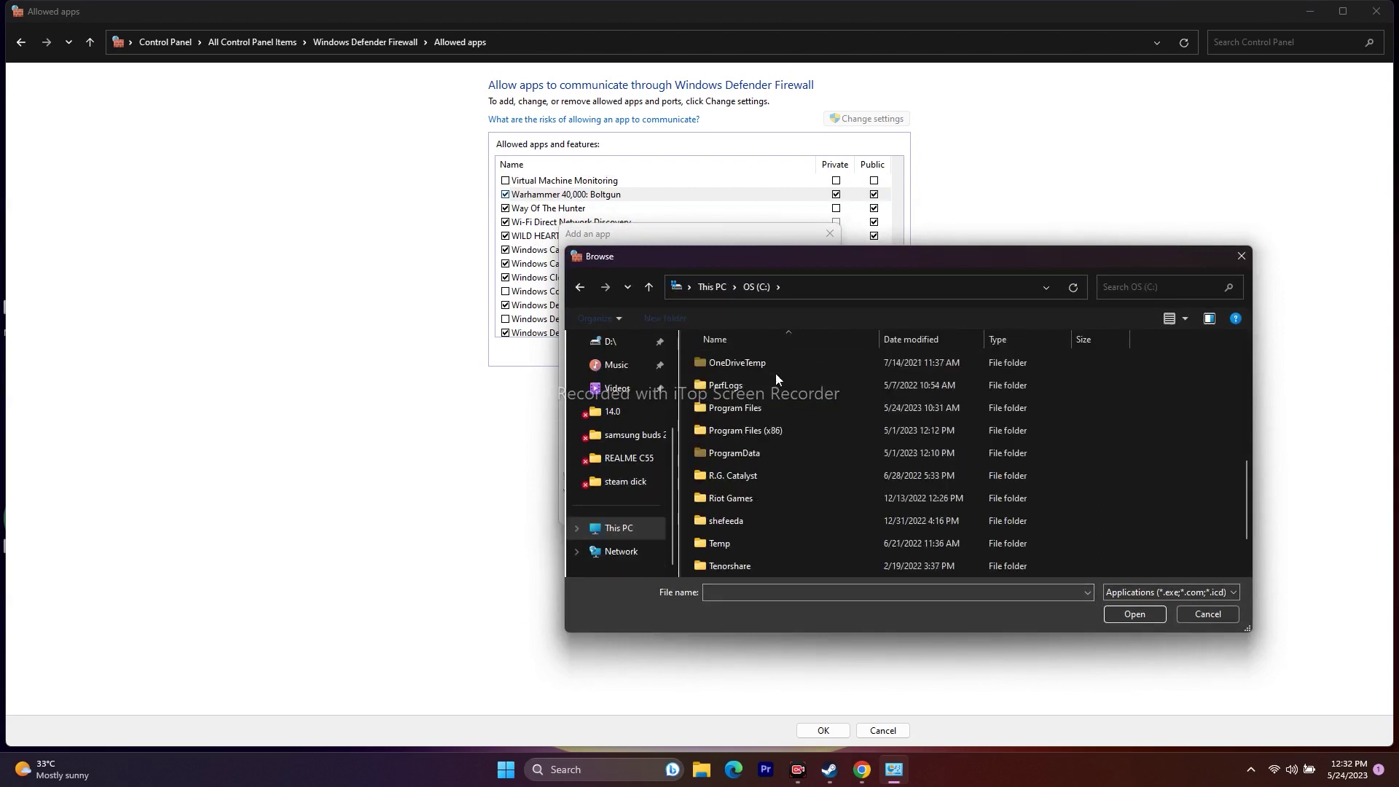
double_click(765, 431)
Browse within Program Files (x86) to the Boltgun folder under Steam, steamapps and common.
scroll(768, 396, "down", 10)
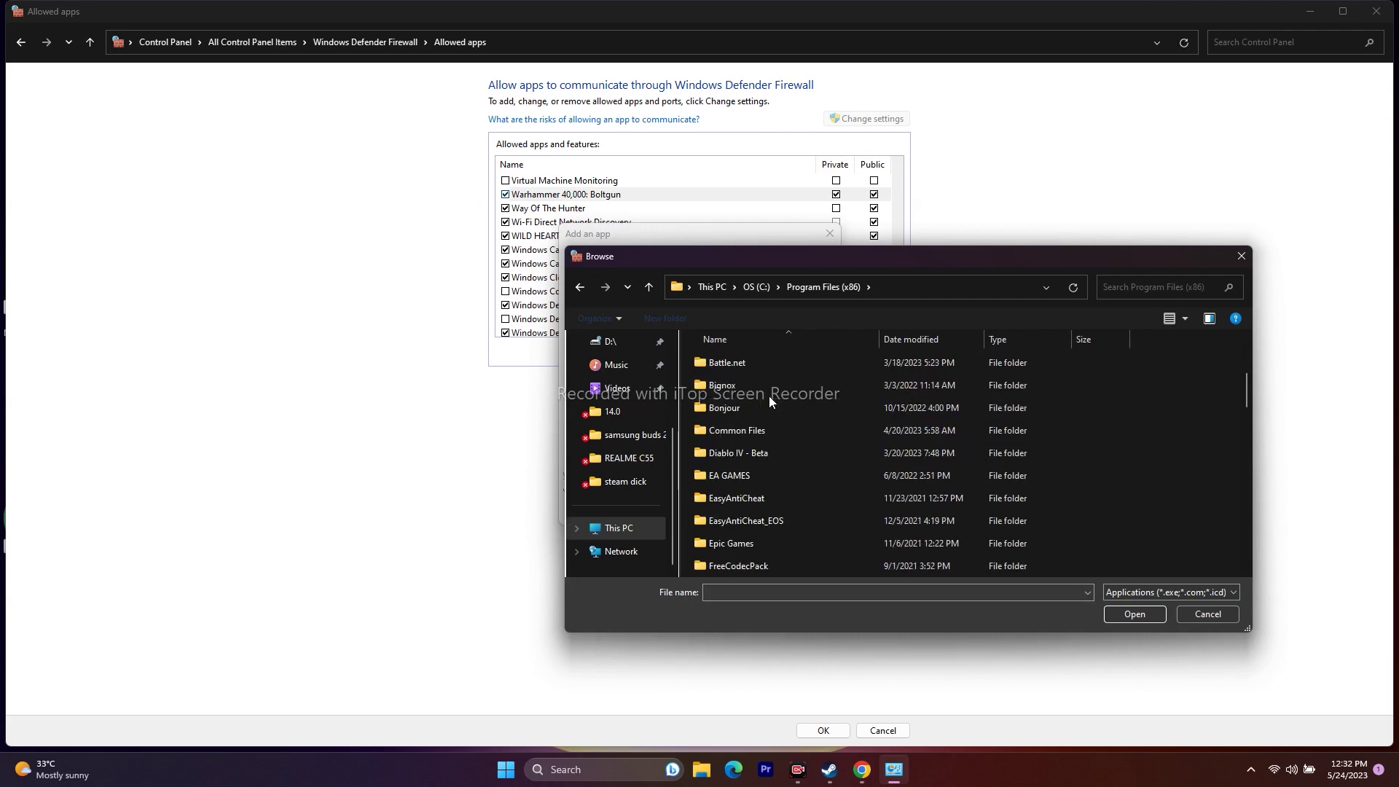
scroll(768, 396, "down", 6)
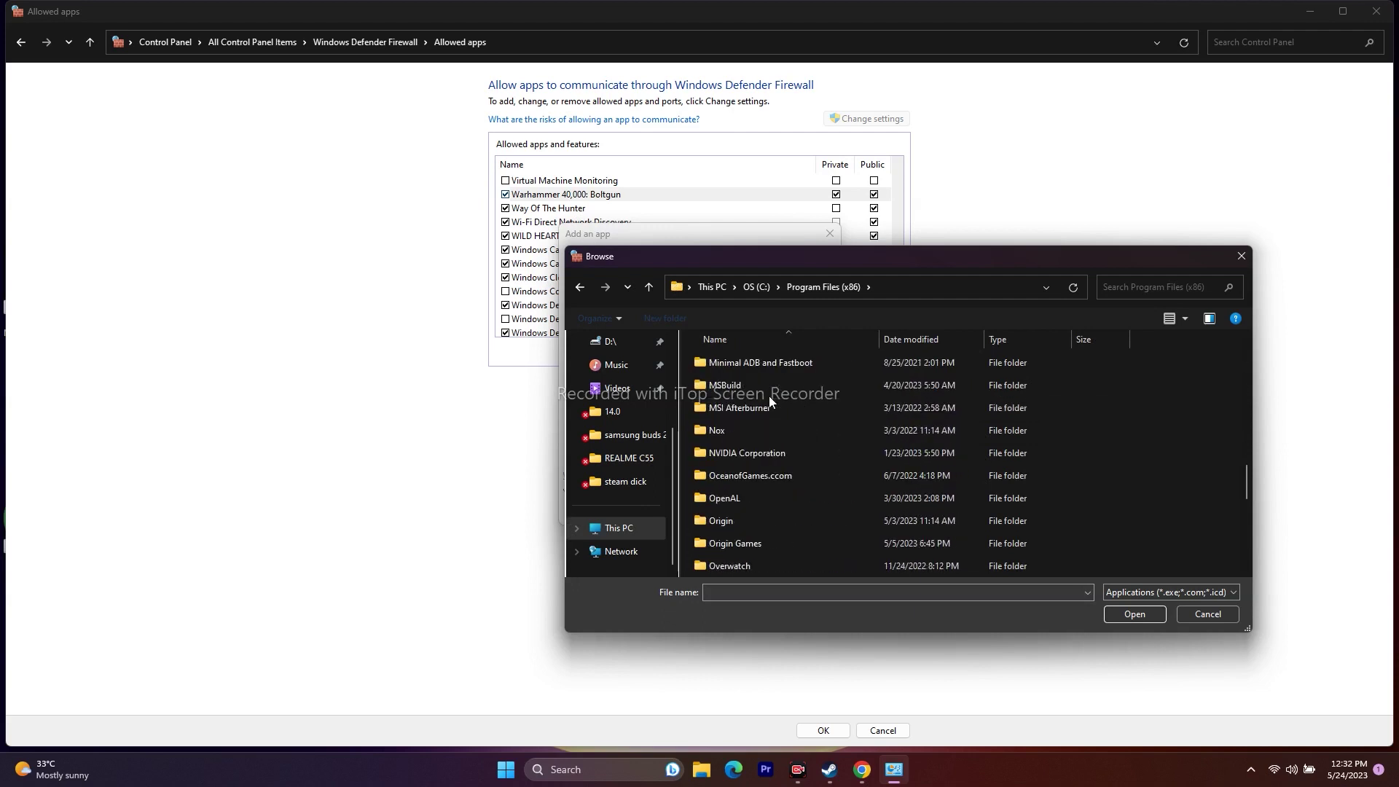
double_click(741, 364)
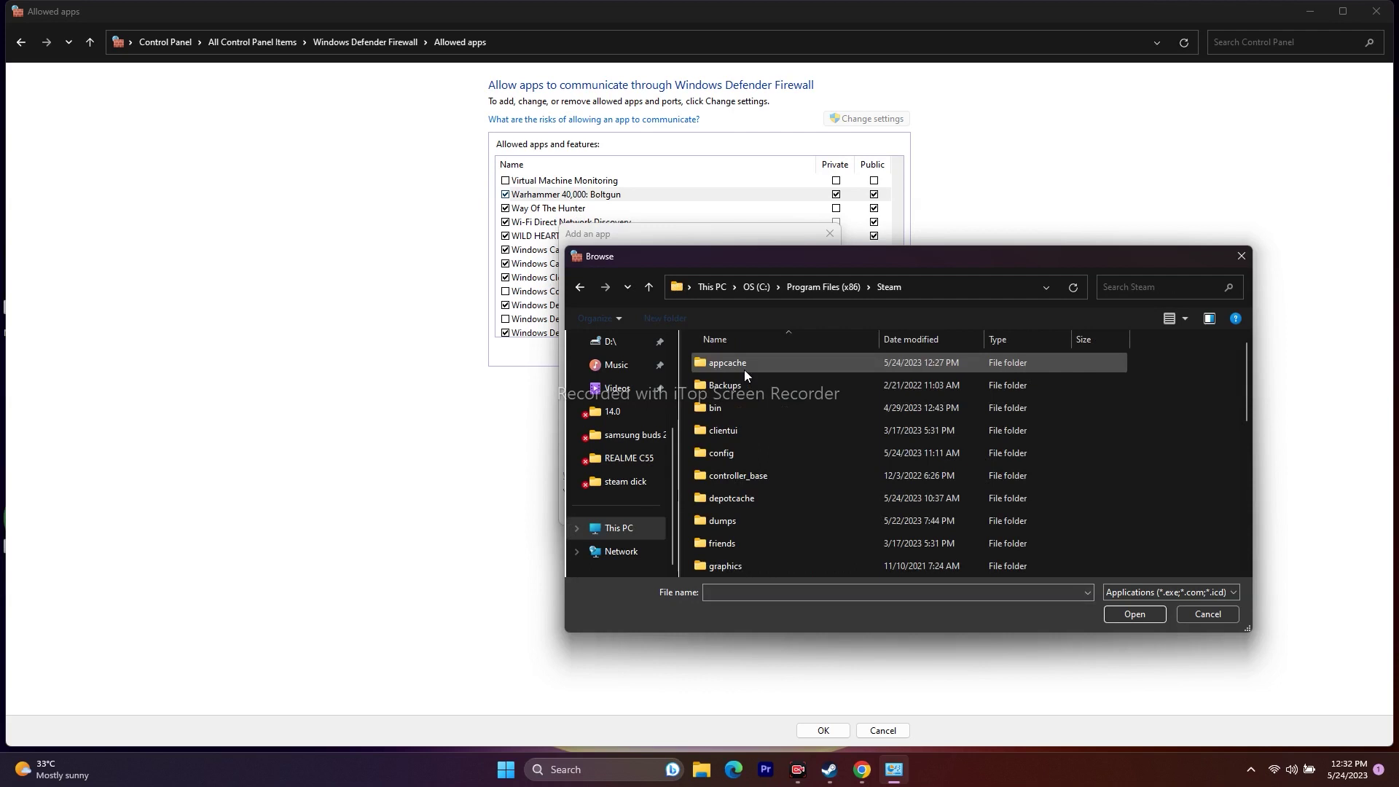
scroll(761, 417, "down", 4)
double_click(739, 475)
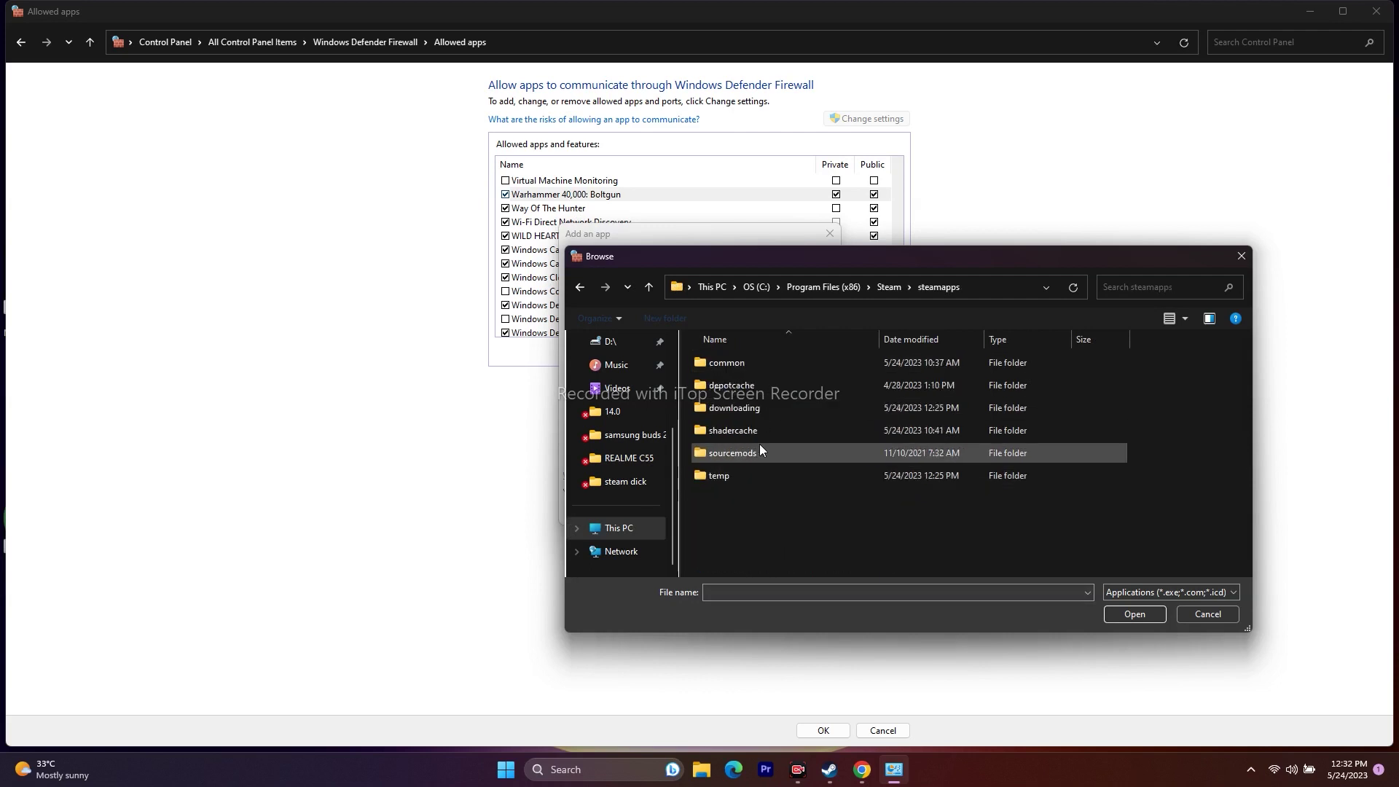
double_click(746, 364)
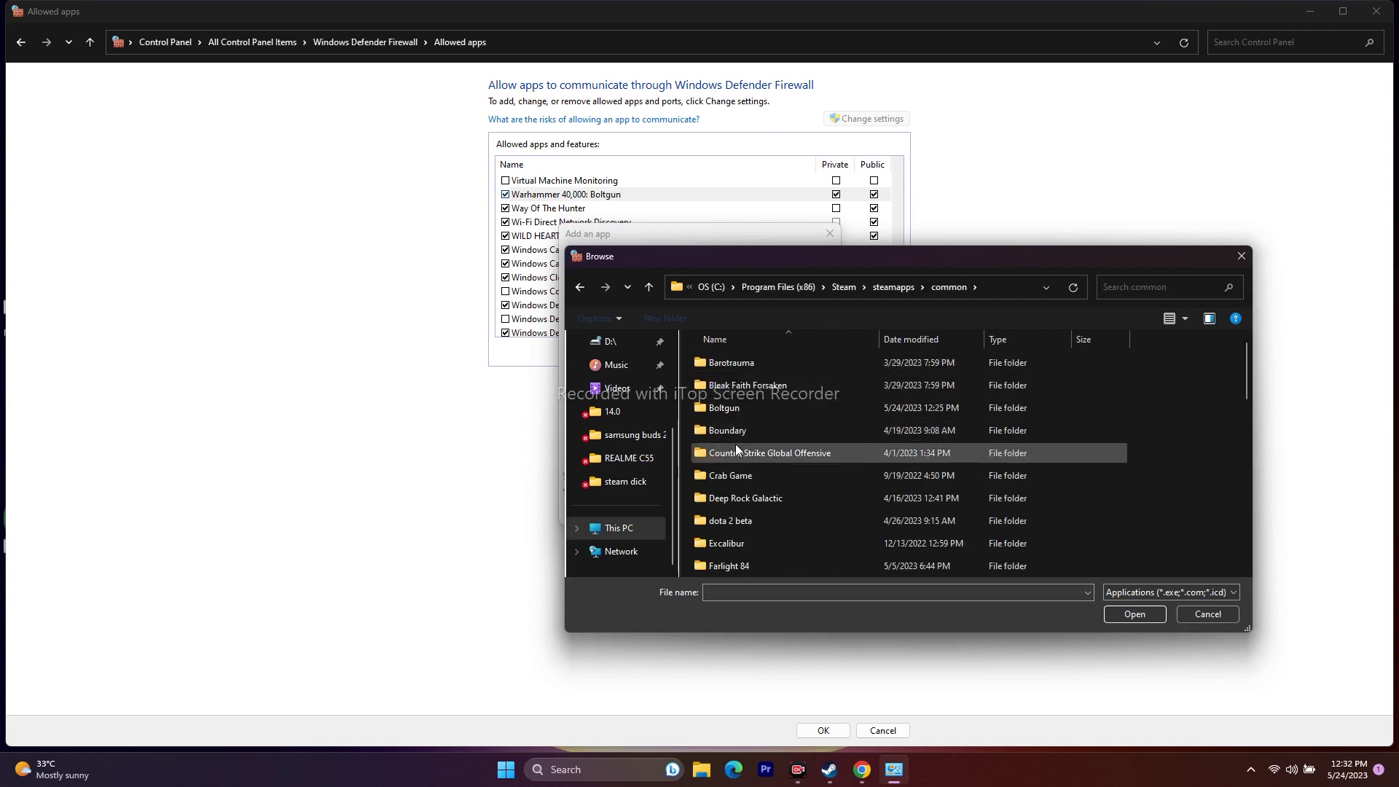
double_click(743, 414)
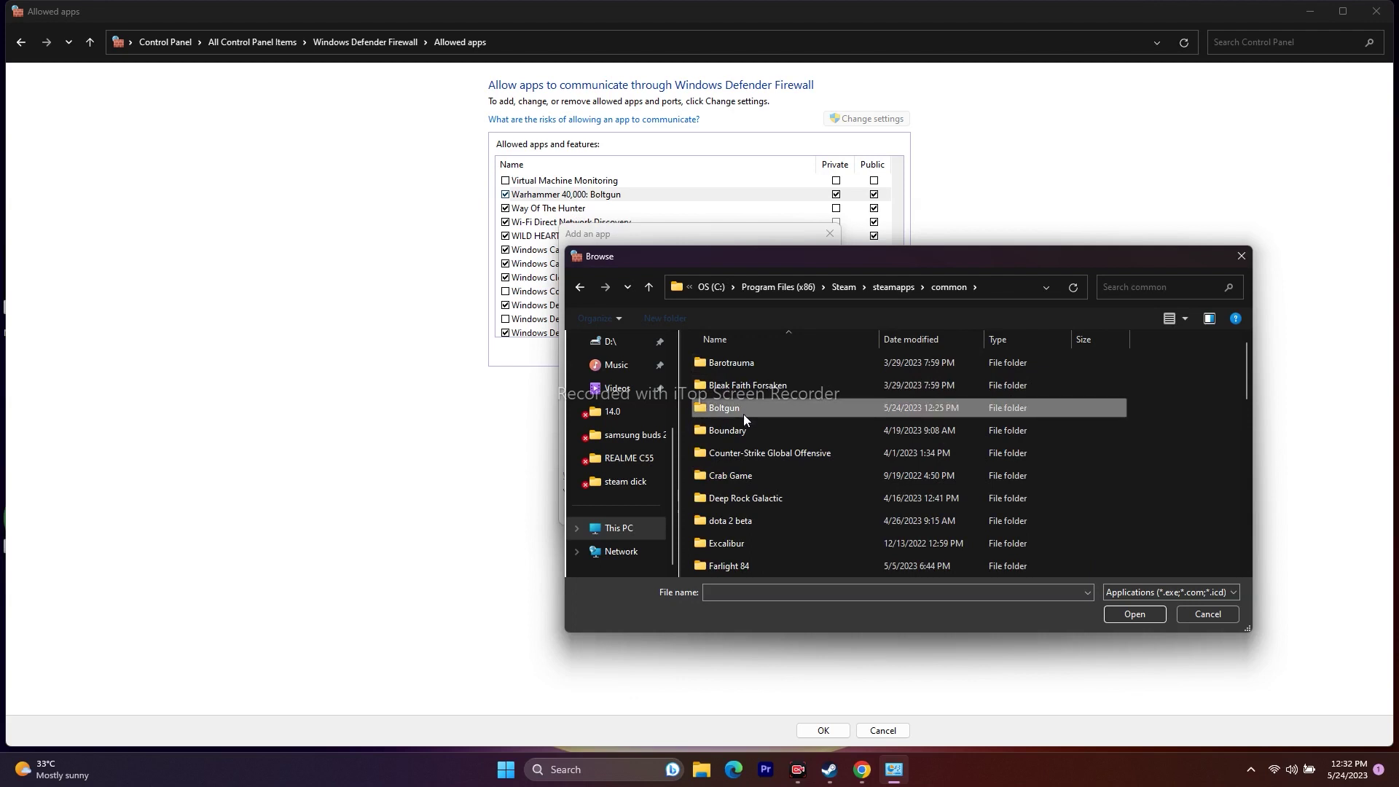
Try to add the game executable BootstrapPackagedGame to the firewall's allowed apps, and close the Allowed apps window.
left_click(743, 410)
left_click(1135, 614)
left_click(750, 511)
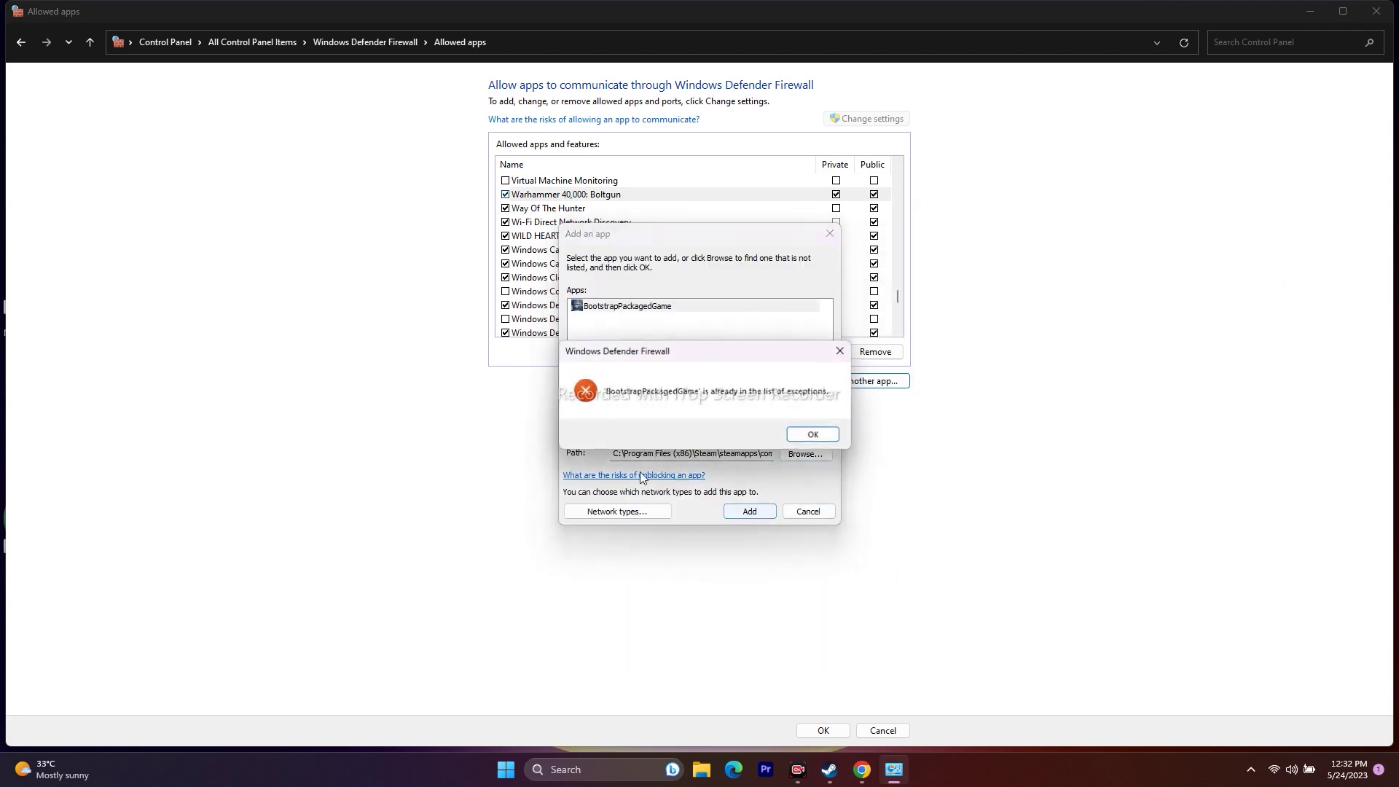
left_click(808, 435)
left_click(829, 234)
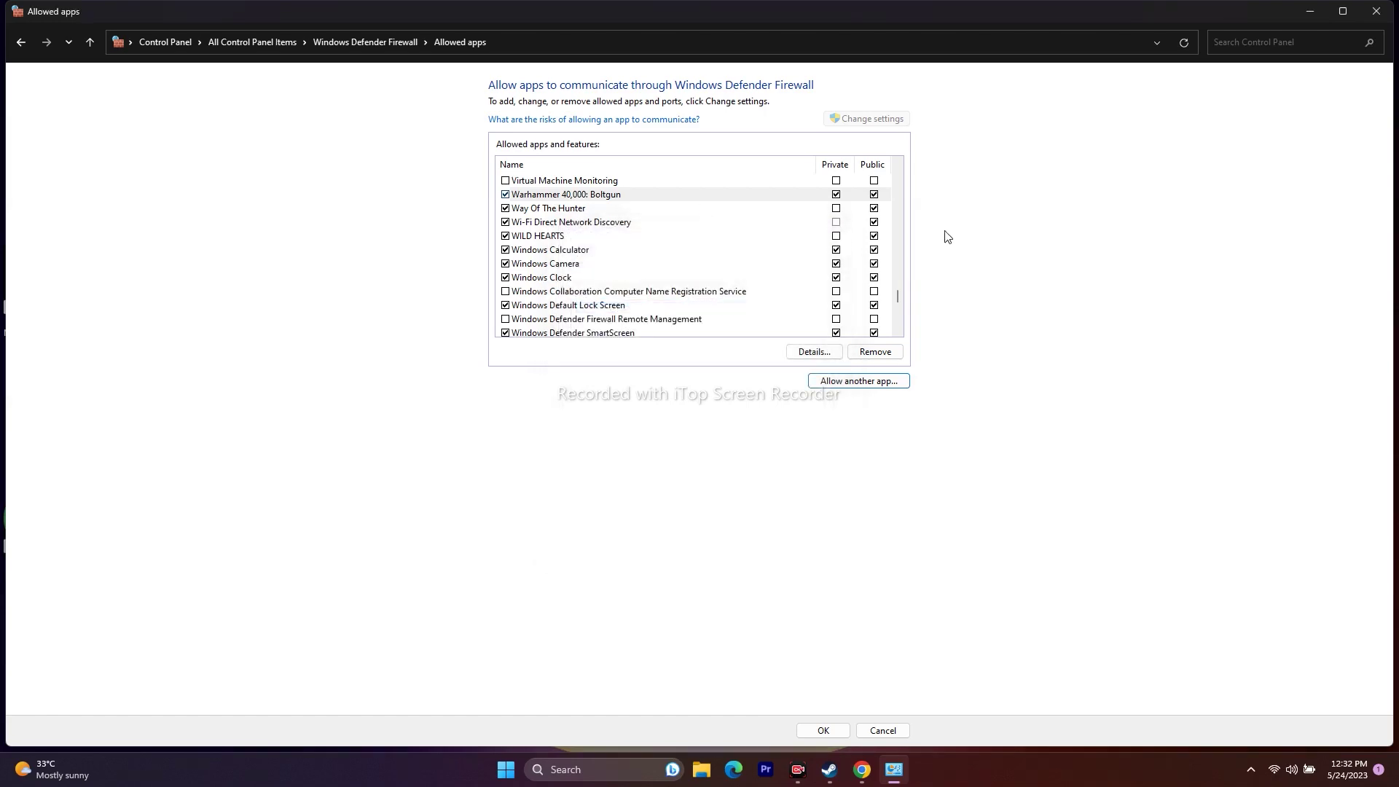
left_click(1376, 14)
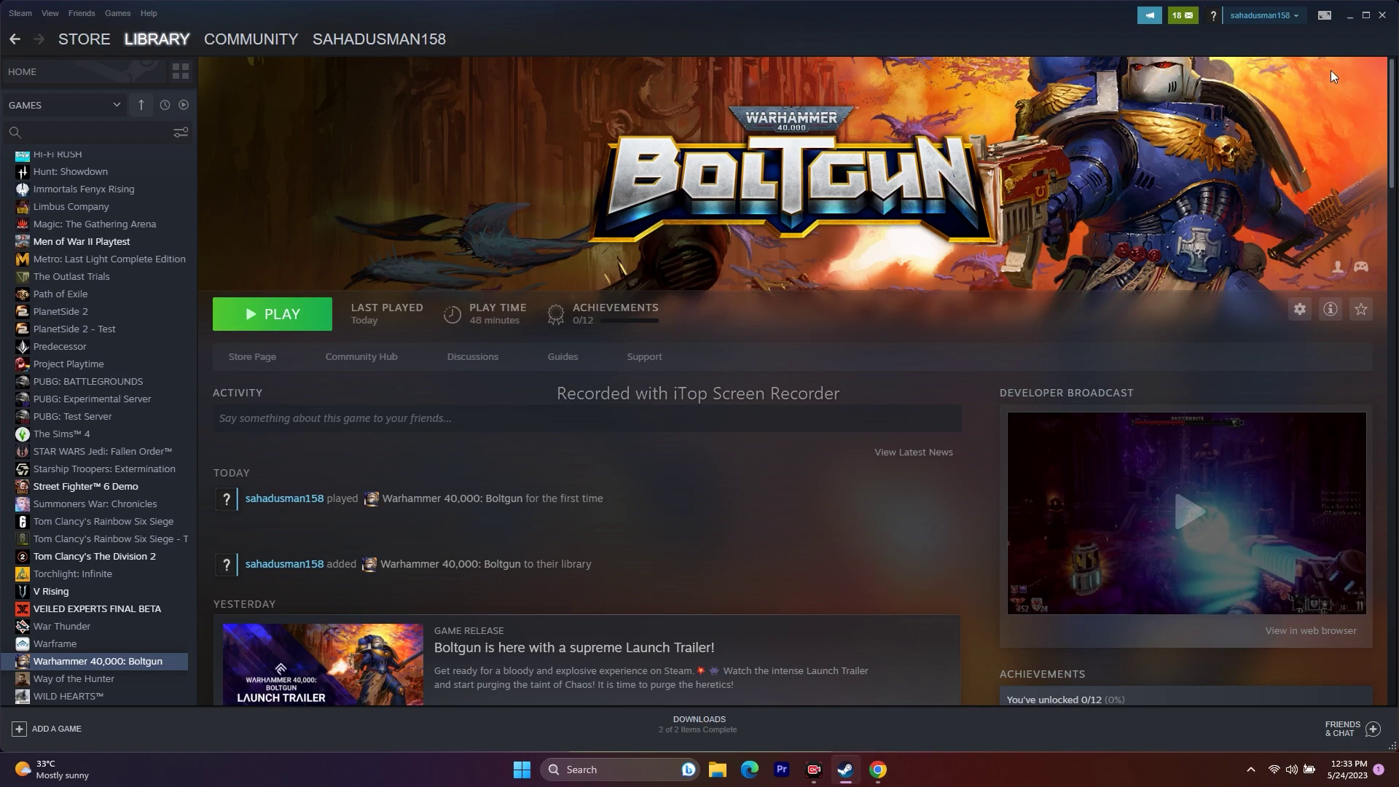
Open System Configuration from the desktop, disable all services, apply the change and exit without restarting.
left_click(1347, 19)
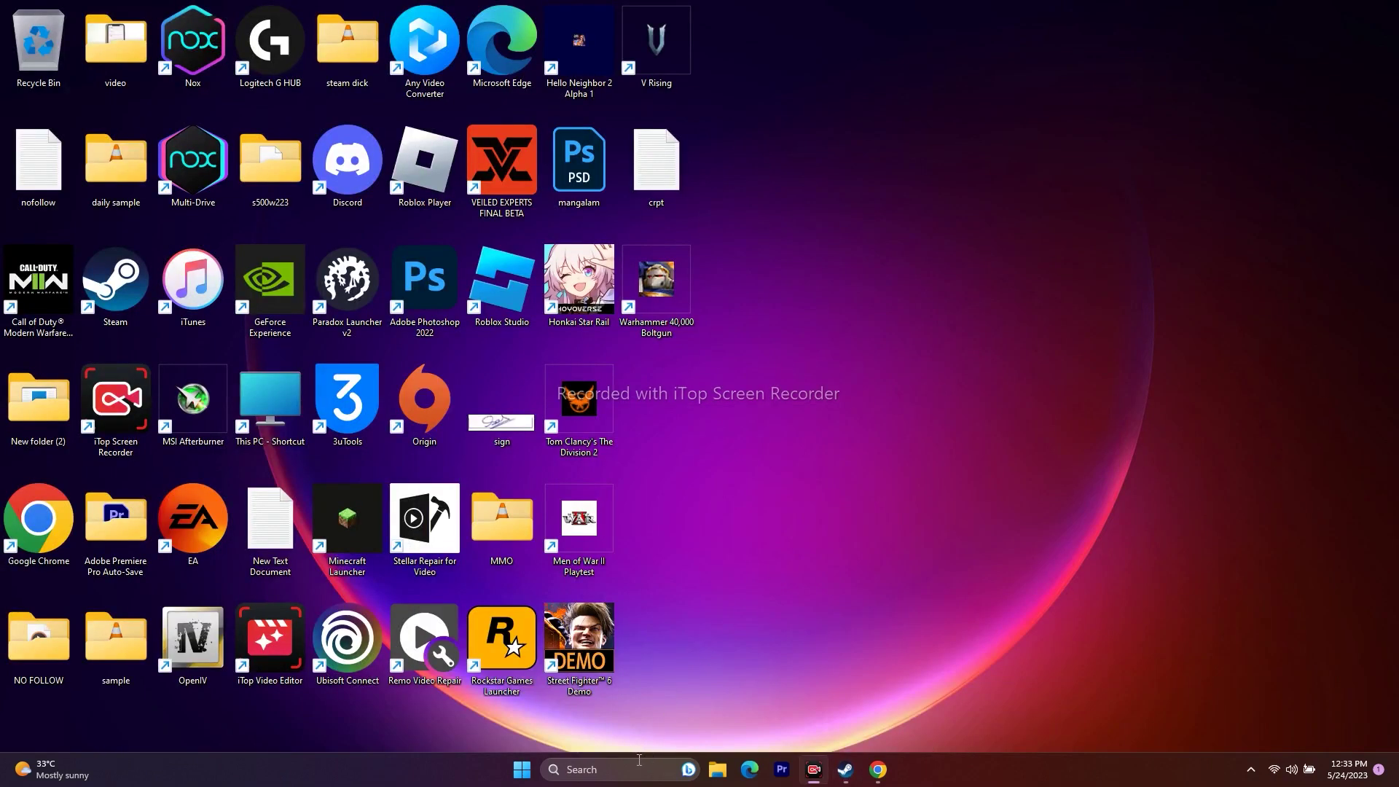
left_click(633, 771)
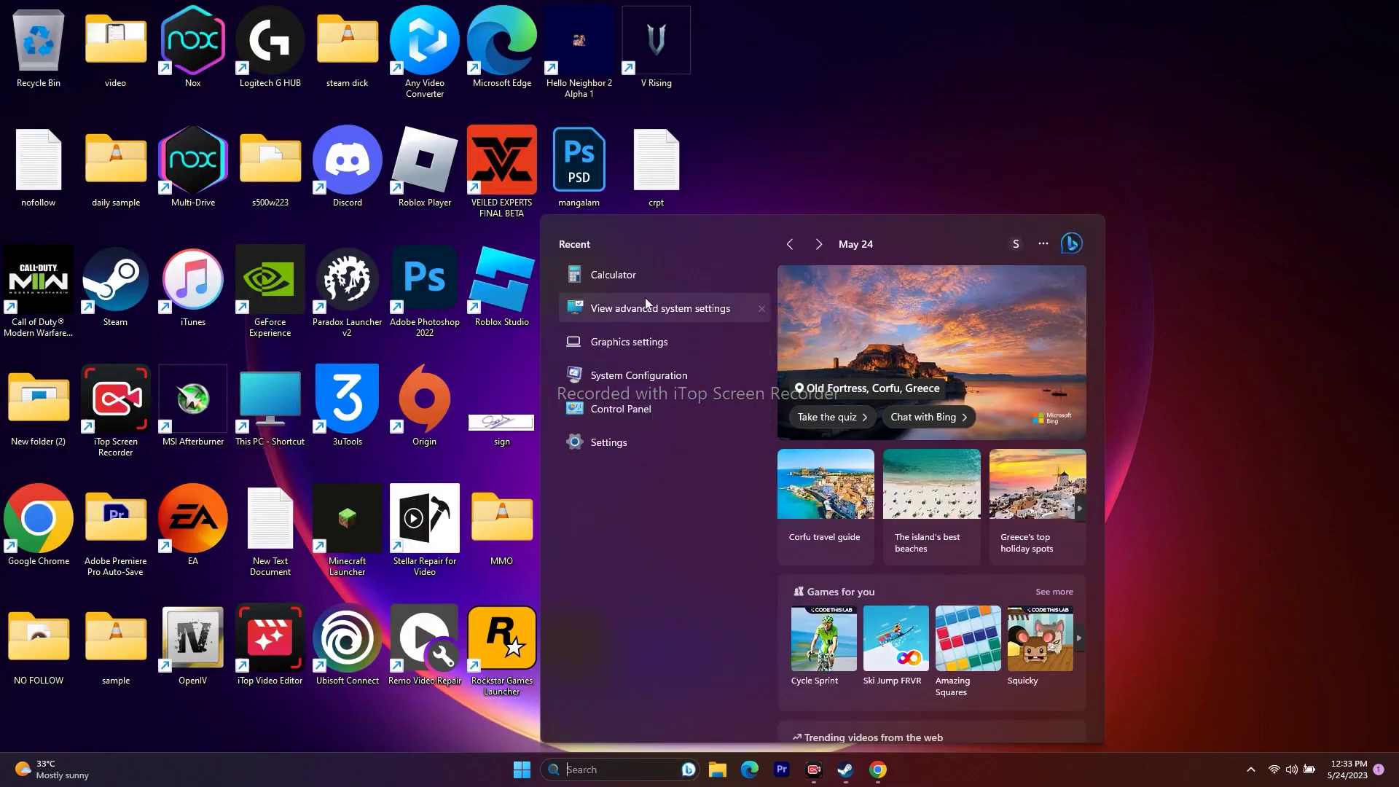
left_click(646, 377)
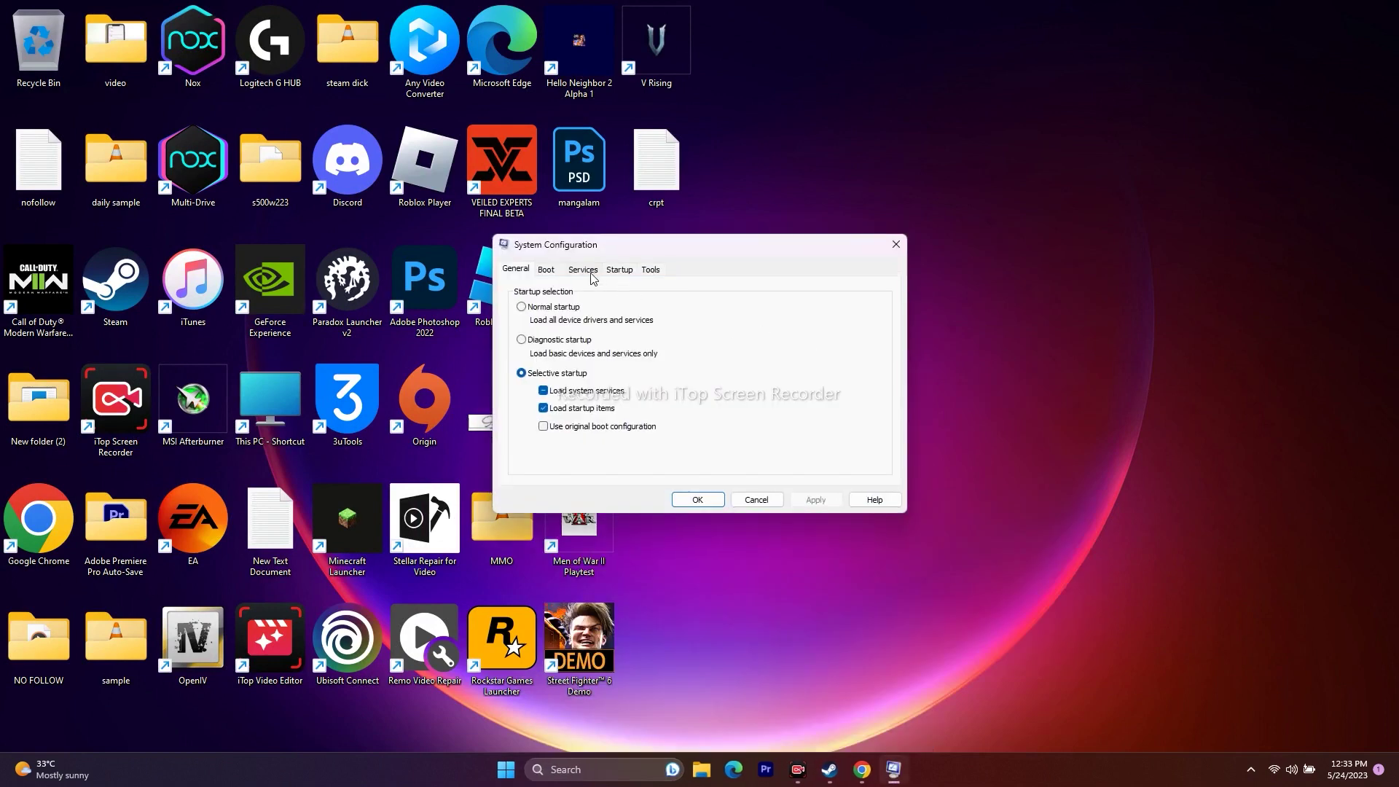
left_click(592, 275)
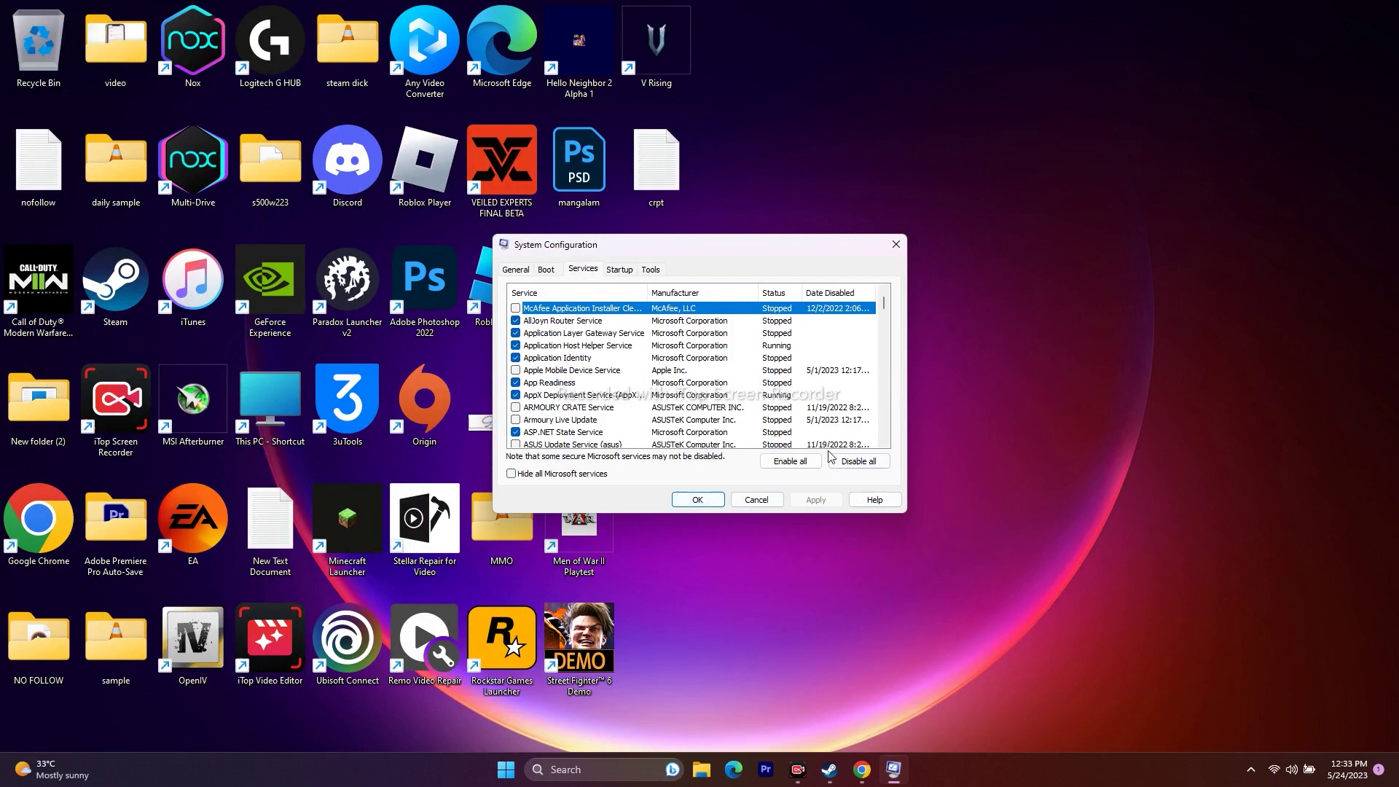
left_click(865, 467)
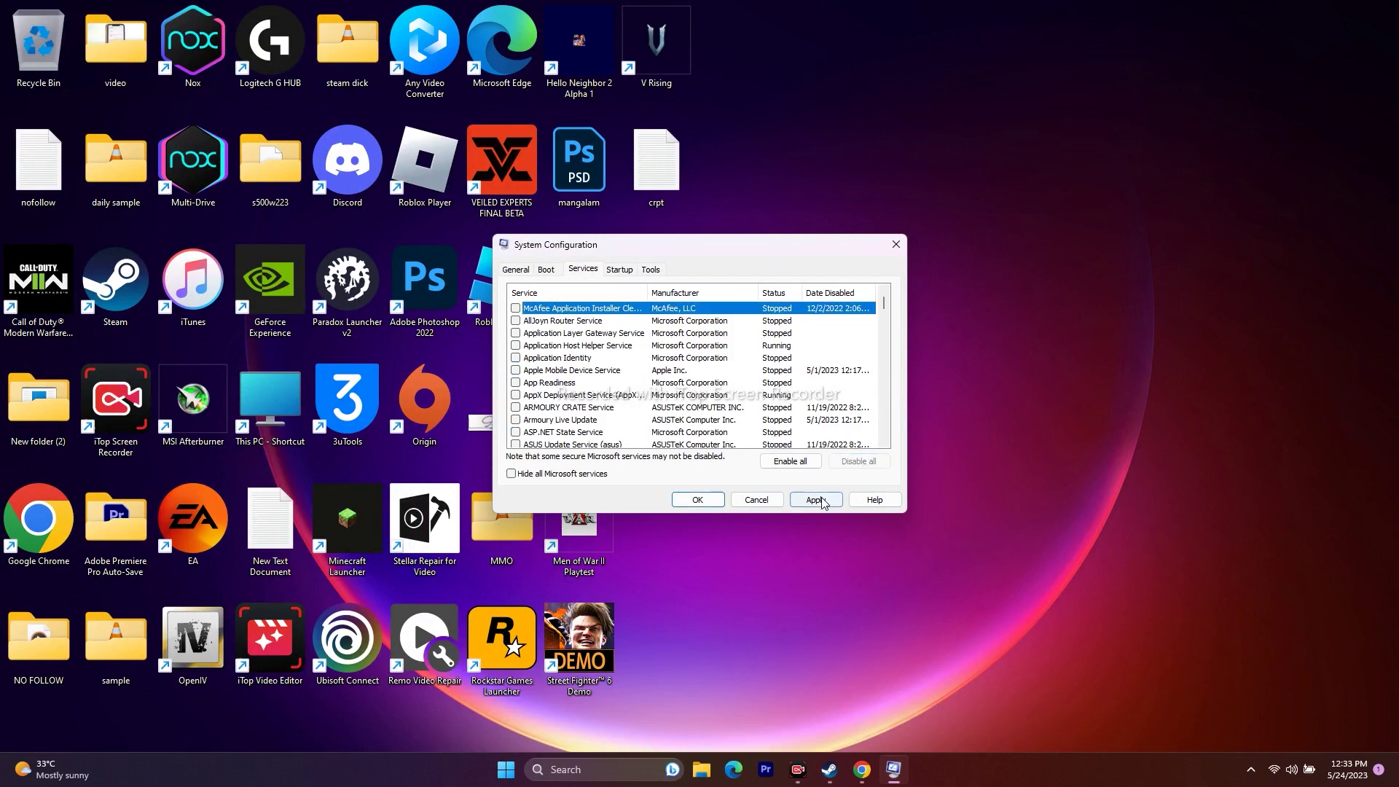
left_click(794, 503)
left_click(698, 500)
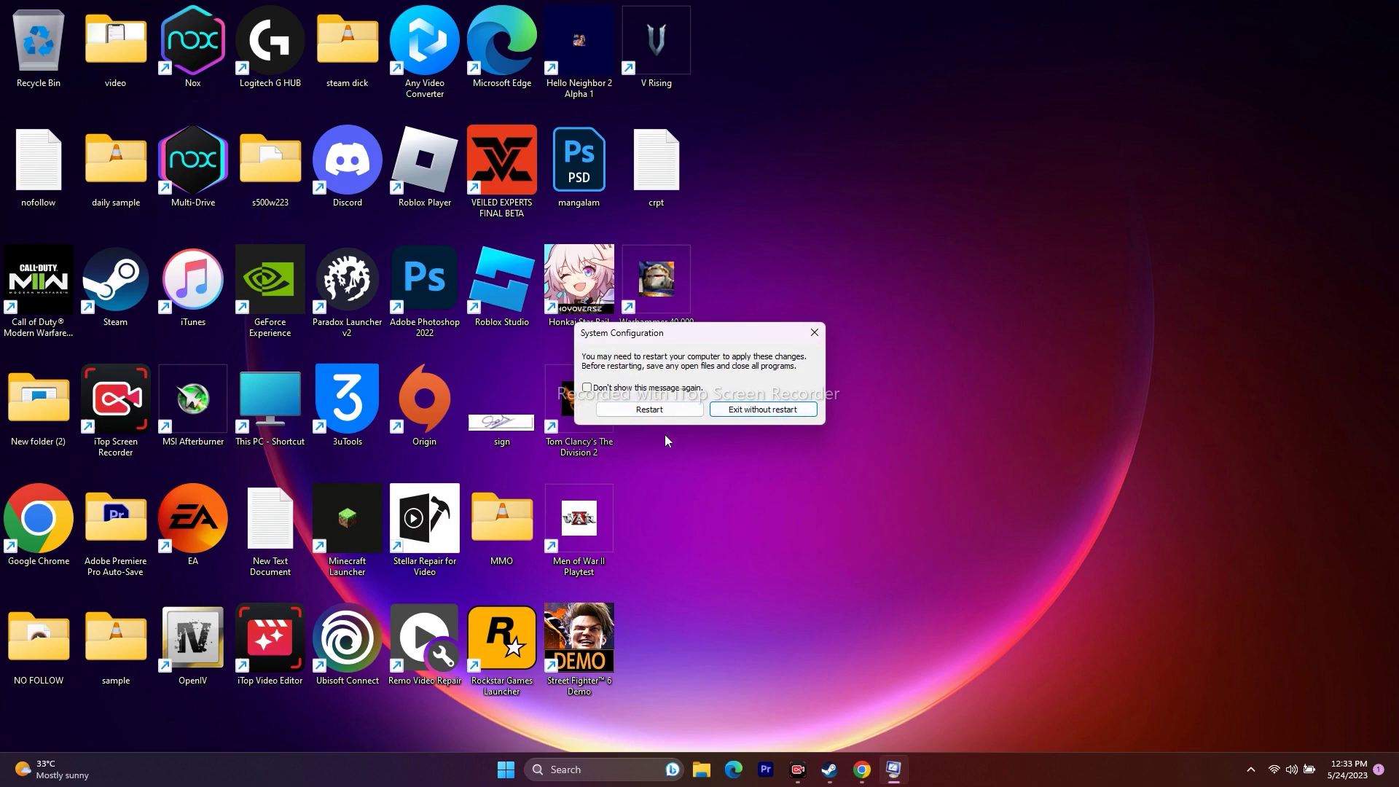
left_click(770, 412)
Switch to Steam and open the properties of Warhammer 40,000: Boltgun.
left_click(846, 769)
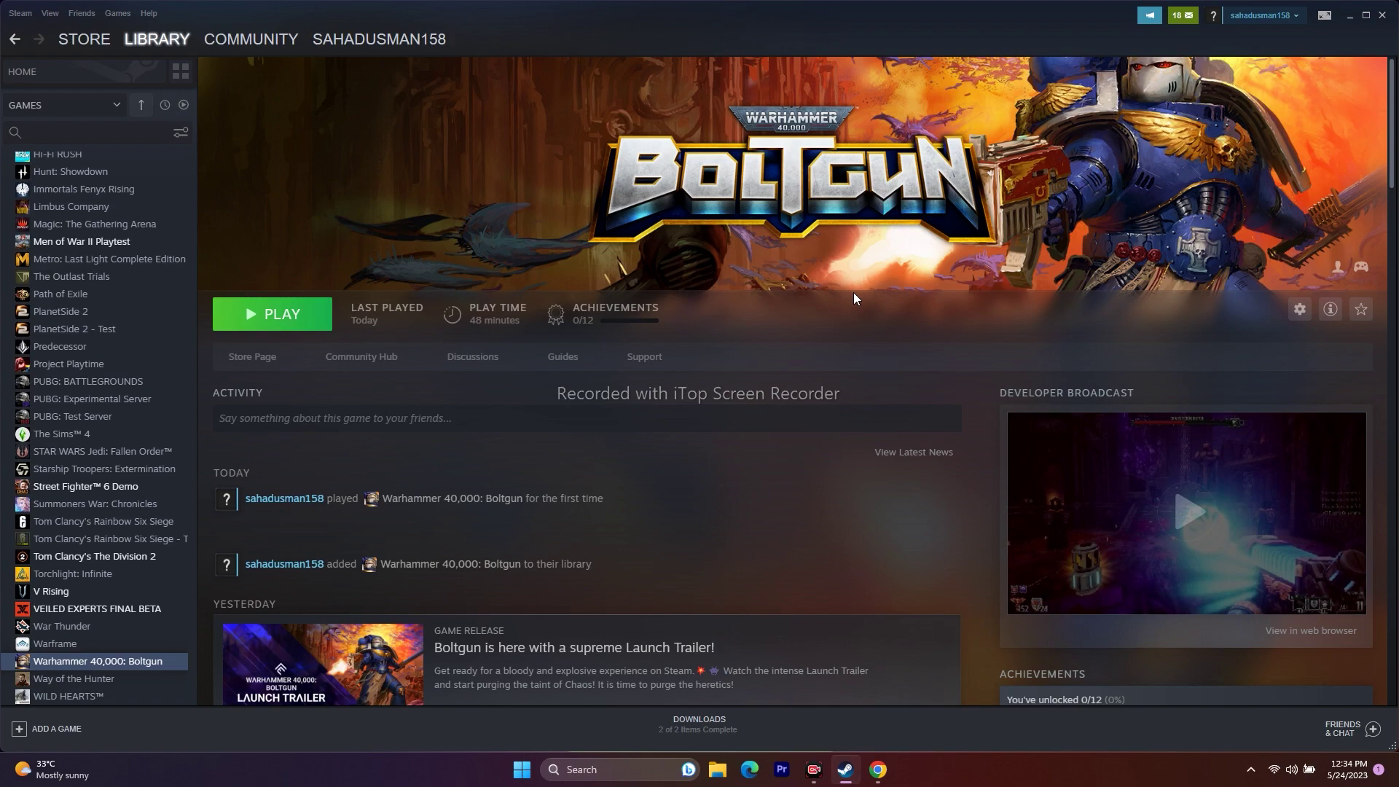
left_click(1350, 16)
left_click(847, 770)
right_click(178, 662)
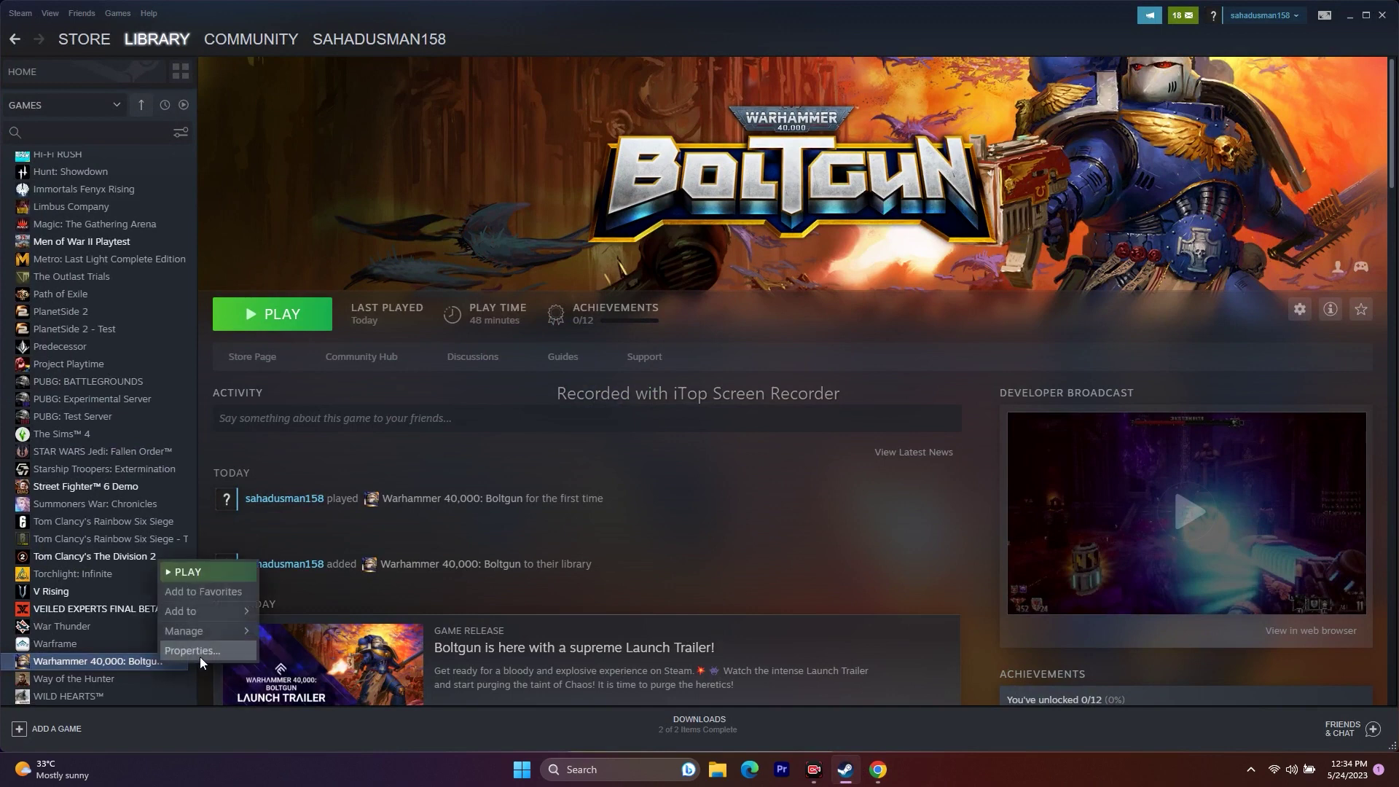
left_click(199, 656)
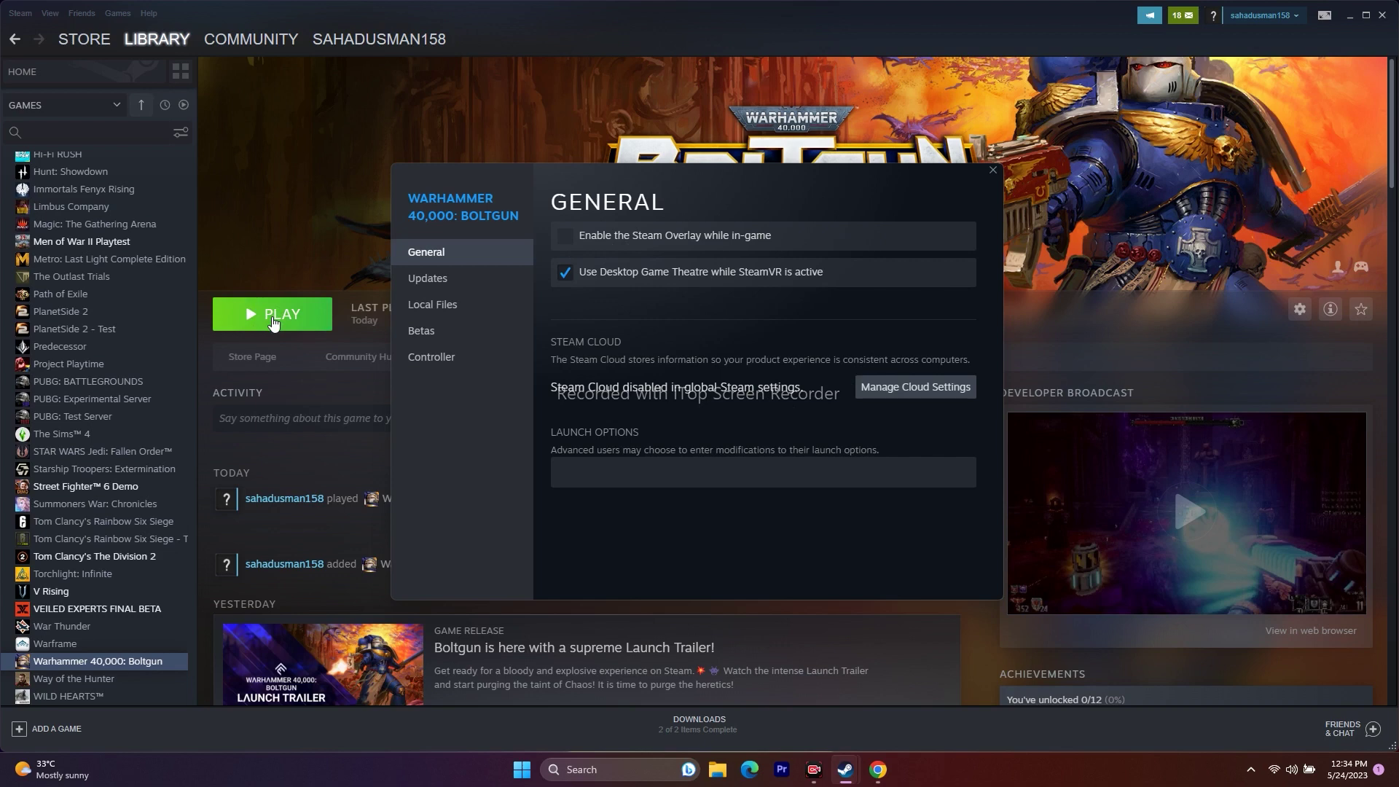
Enter -dx11 as a launch option for Boltgun, clear the entry, close the properties and return to the desktop.
left_click(568, 466)
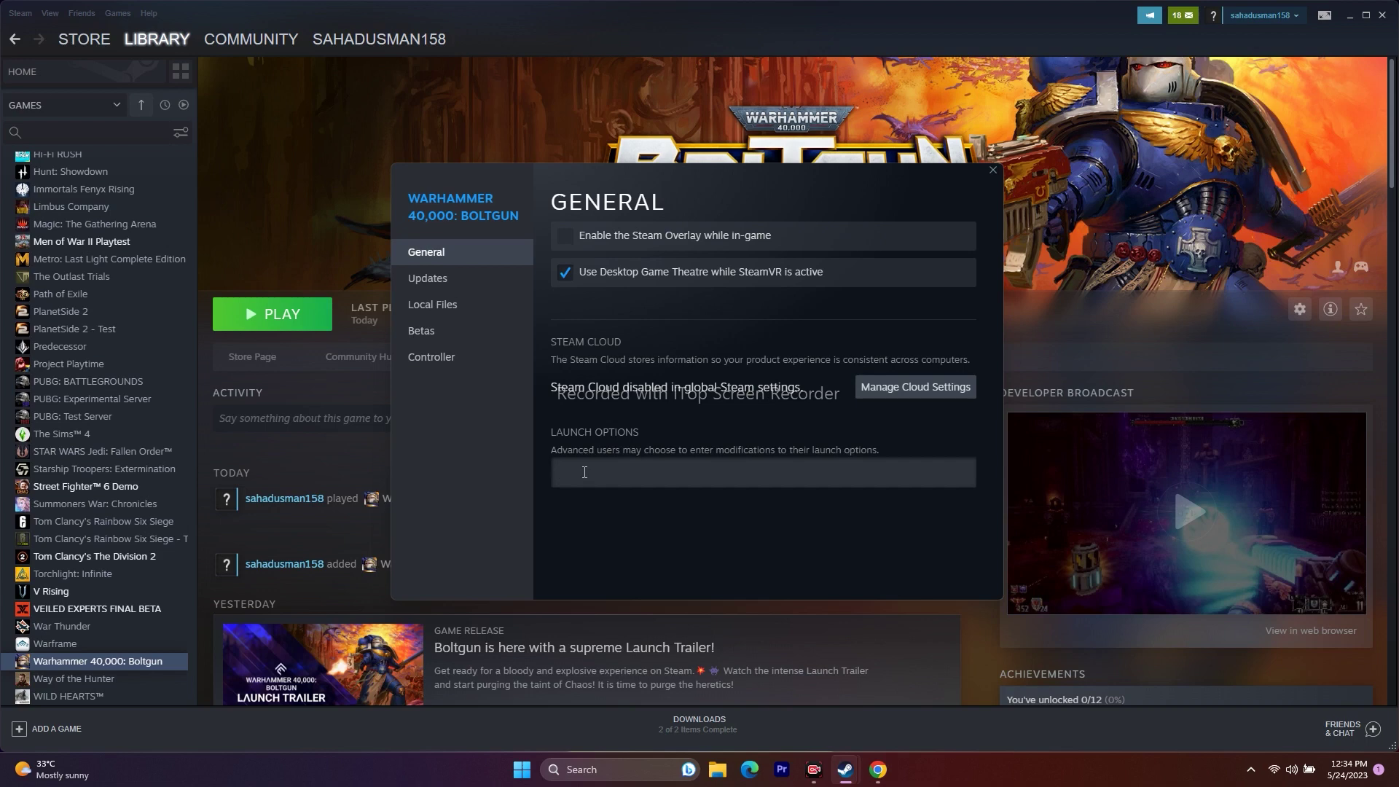
type("-dx11")
type("2")
key("BackSpace")
key("BackSpace")
key("BackSpace")
key("BackSpace")
key("BackSpace")
left_click(992, 172)
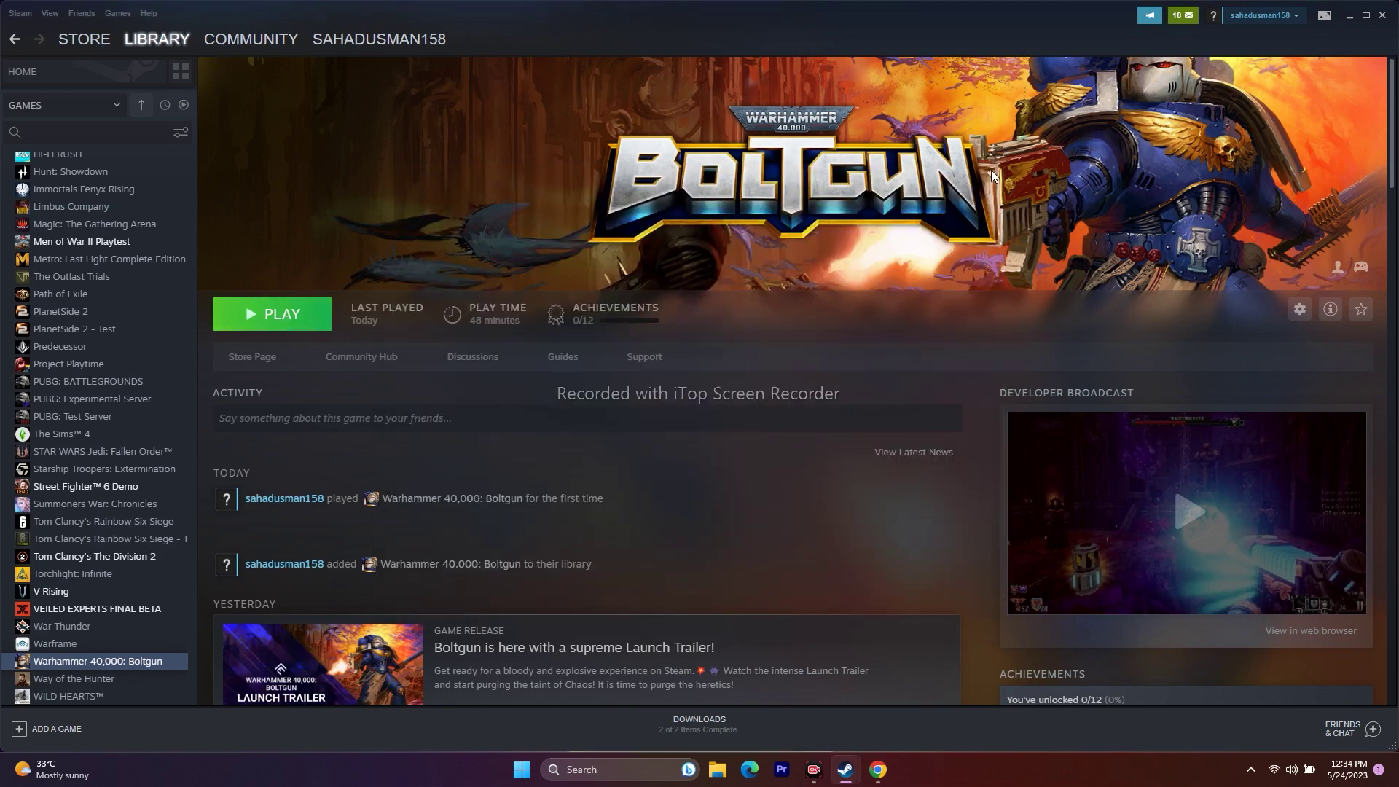
left_click(1345, 20)
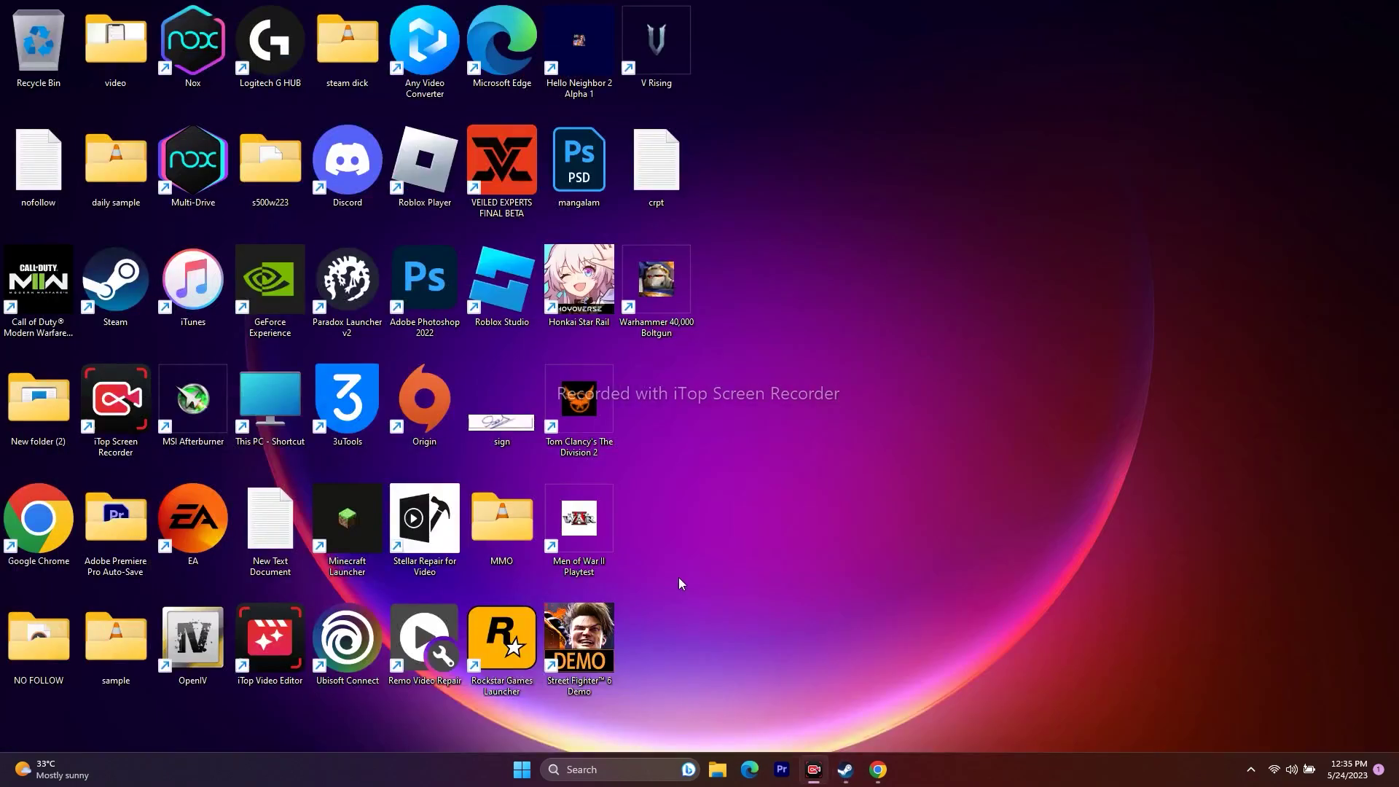
Open Task Manager, end the Discord (32 bit) background process and close Task Manager.
right_click(523, 771)
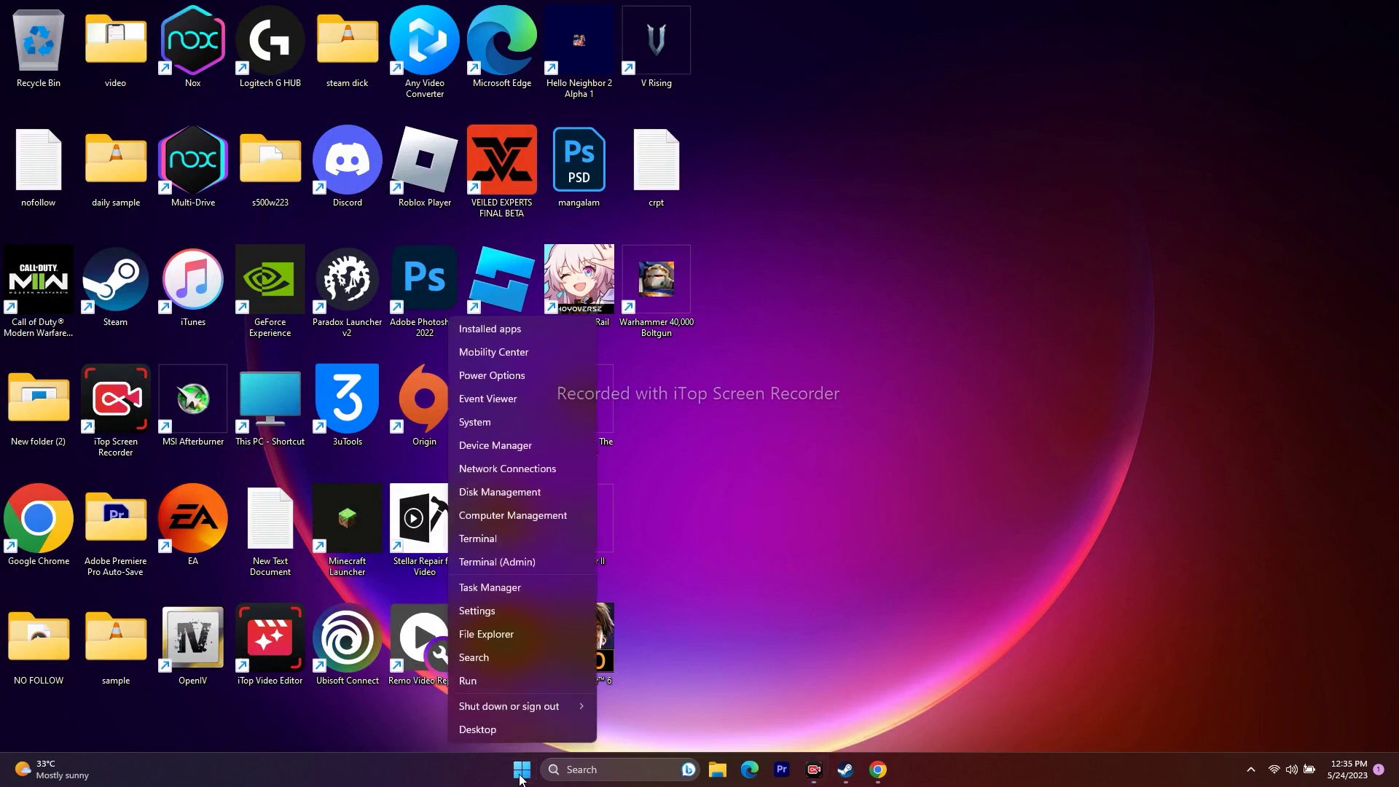
left_click(521, 587)
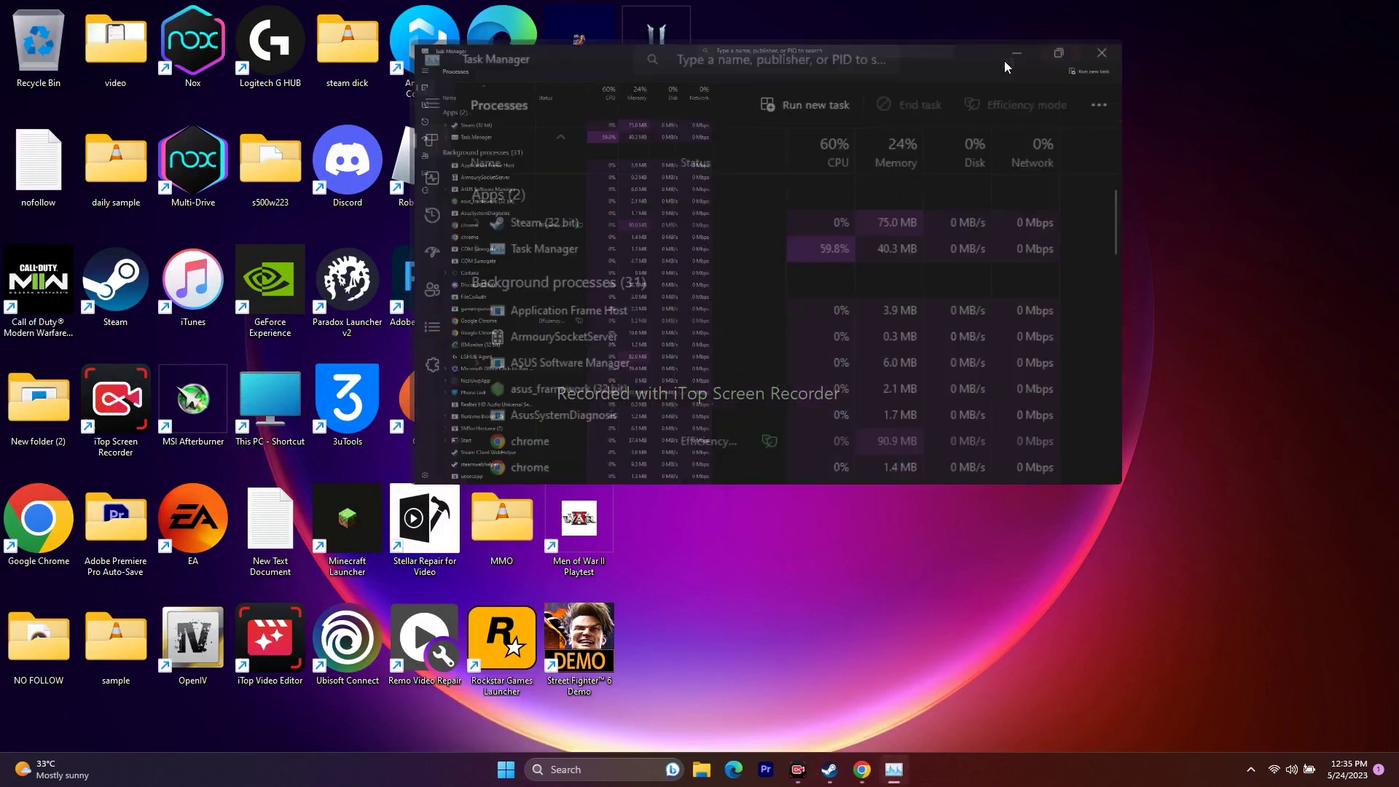
left_click(1005, 62)
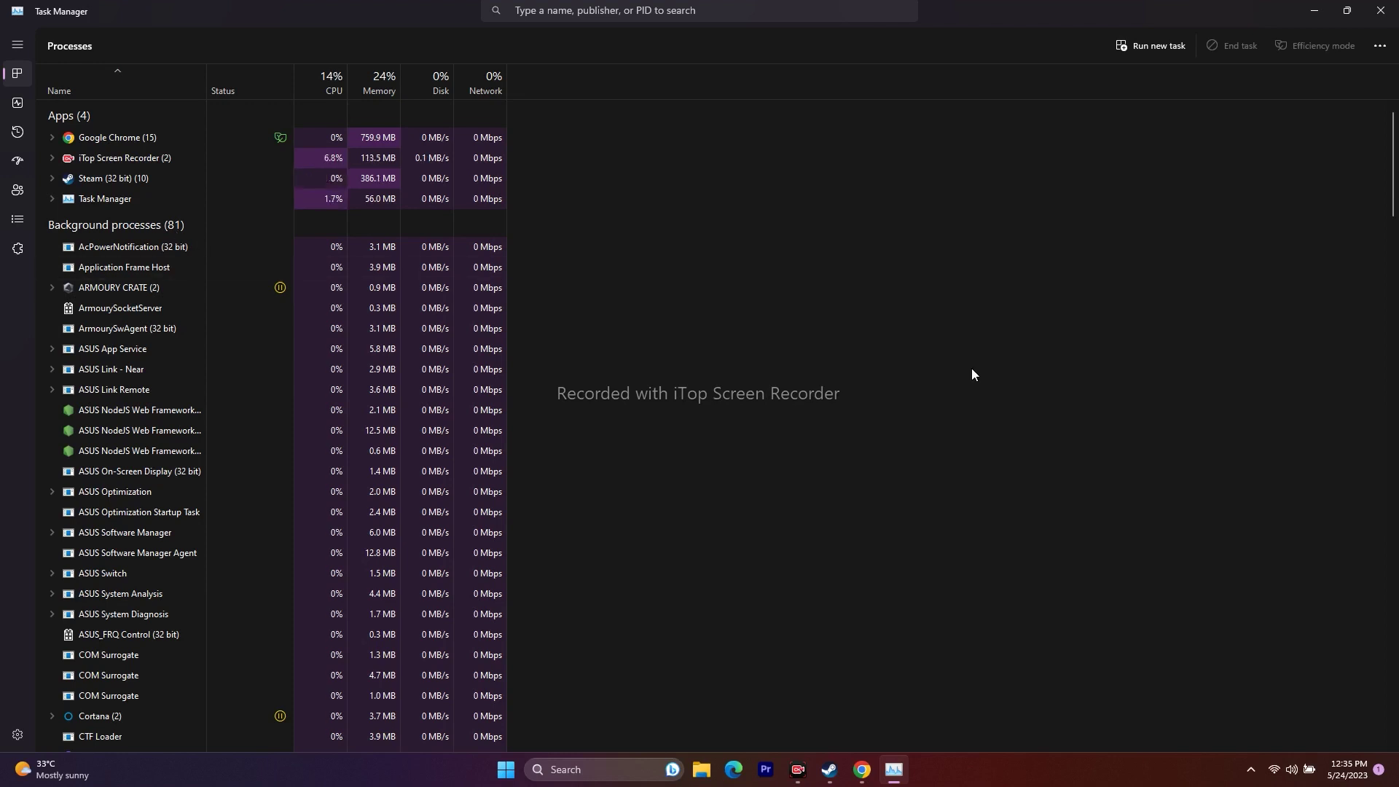
scroll(1392, 233, "down", 2)
scroll(1392, 233, "down", 5)
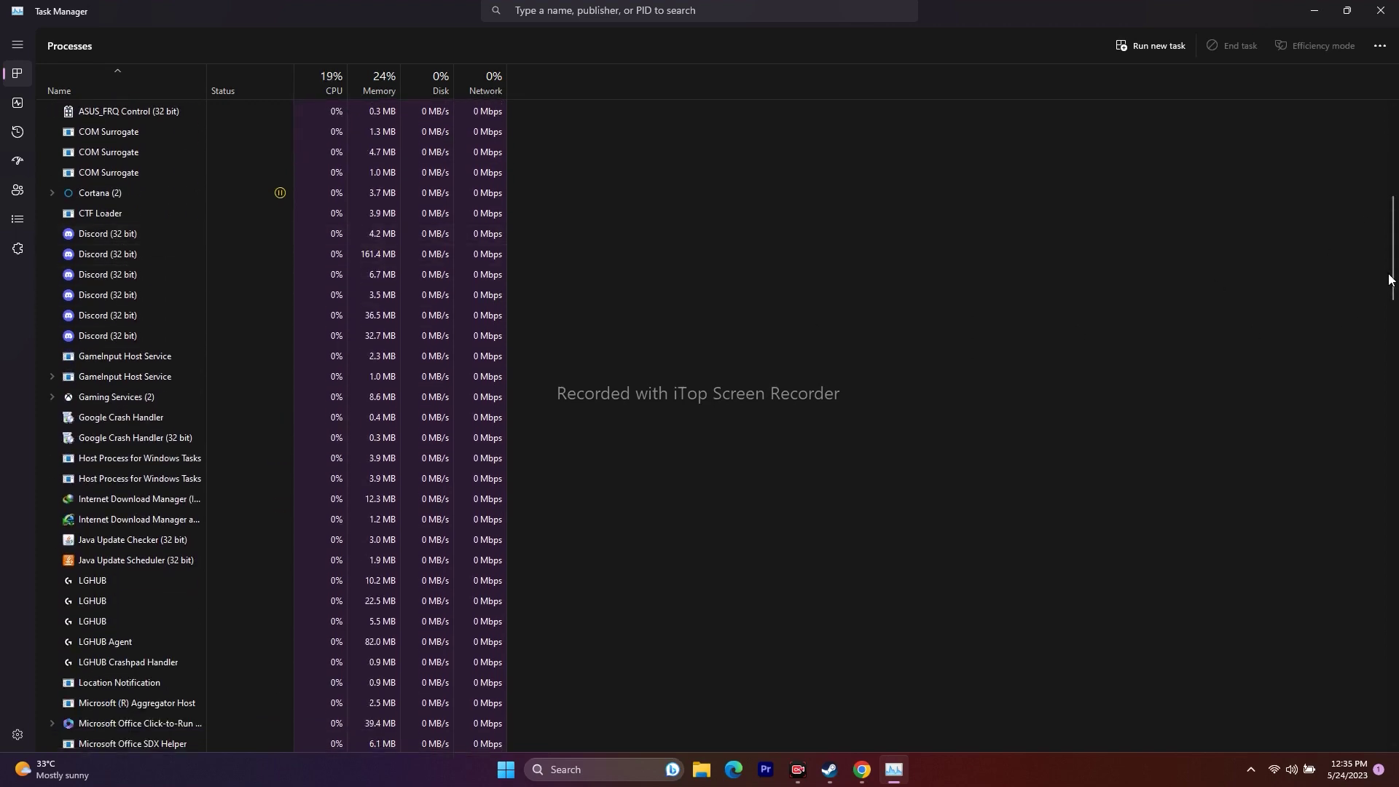
scroll(1388, 291, "up", 7)
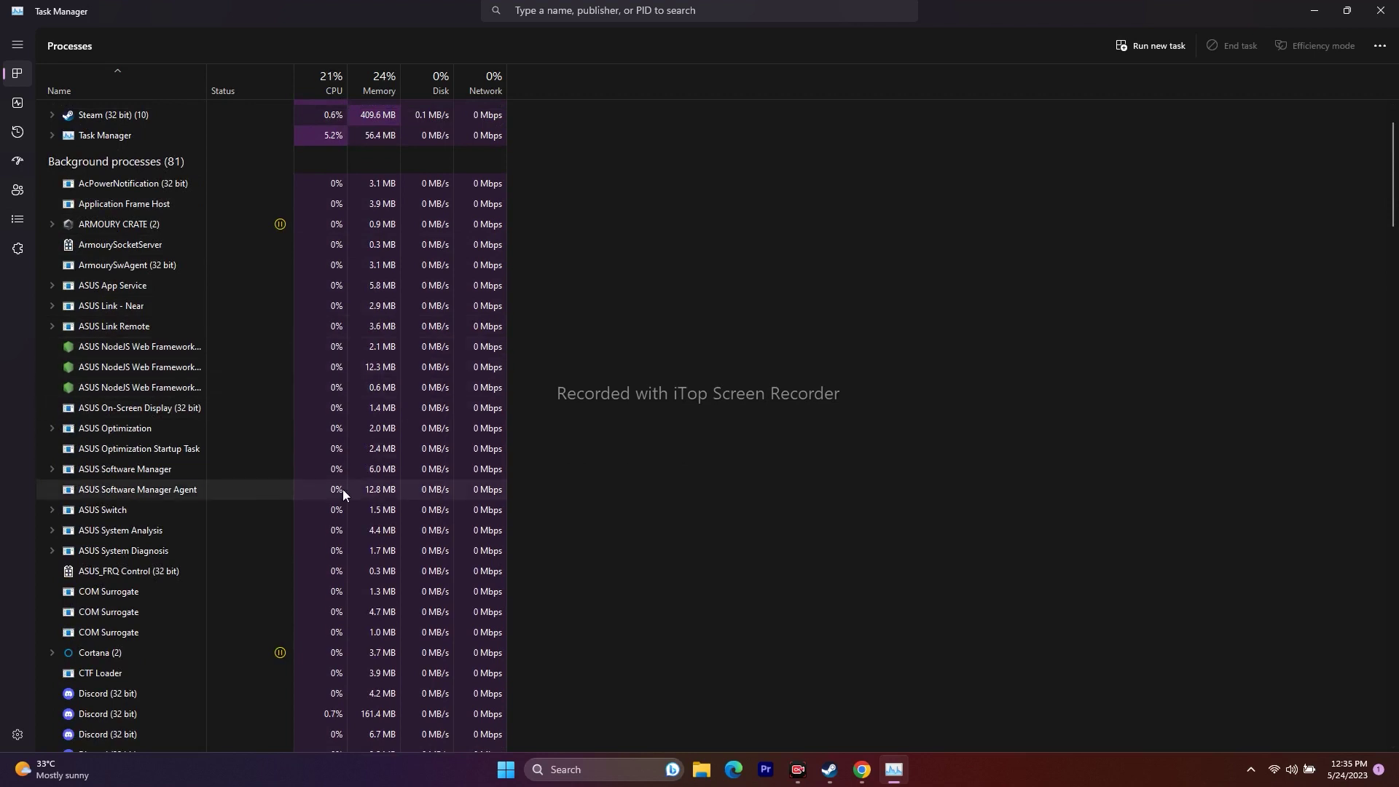
scroll(343, 487, "down", 1)
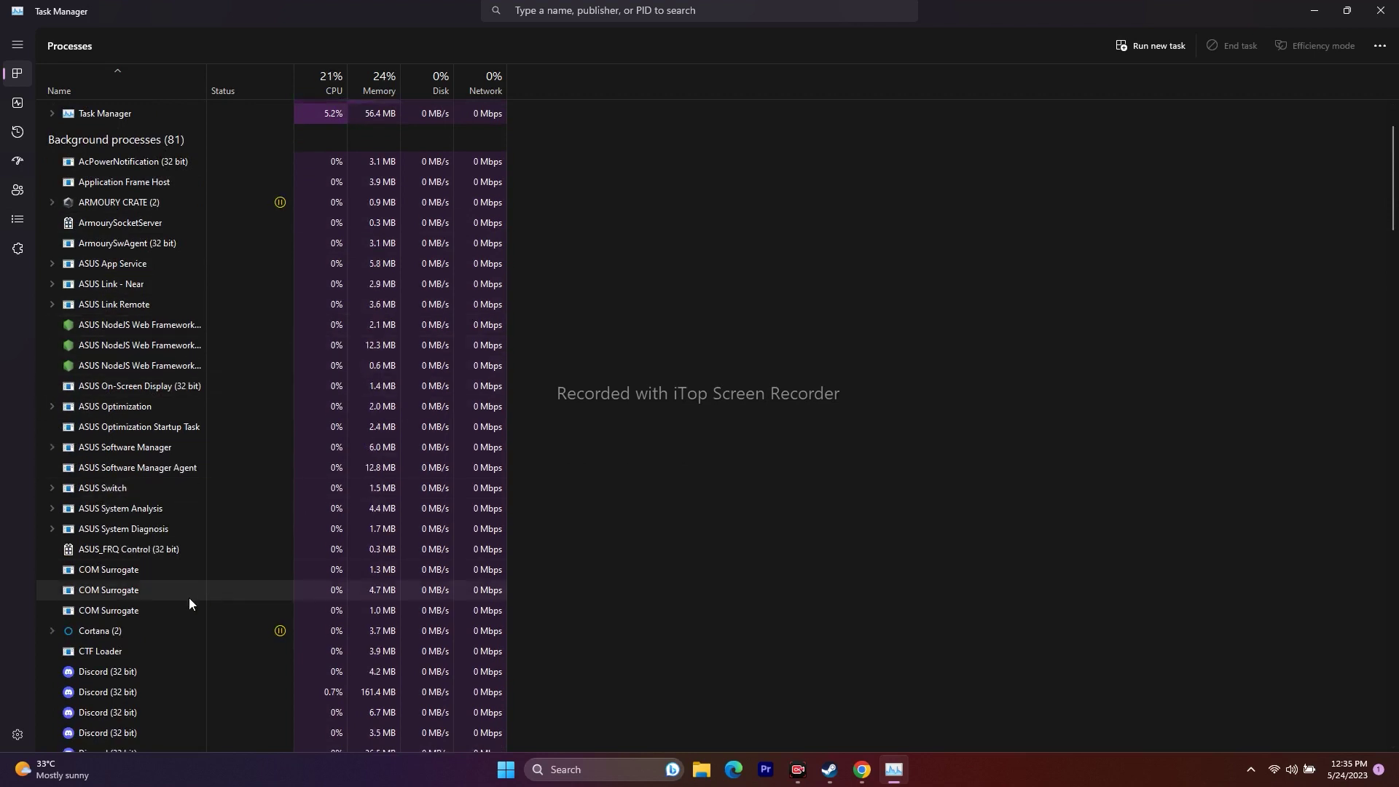
right_click(155, 672)
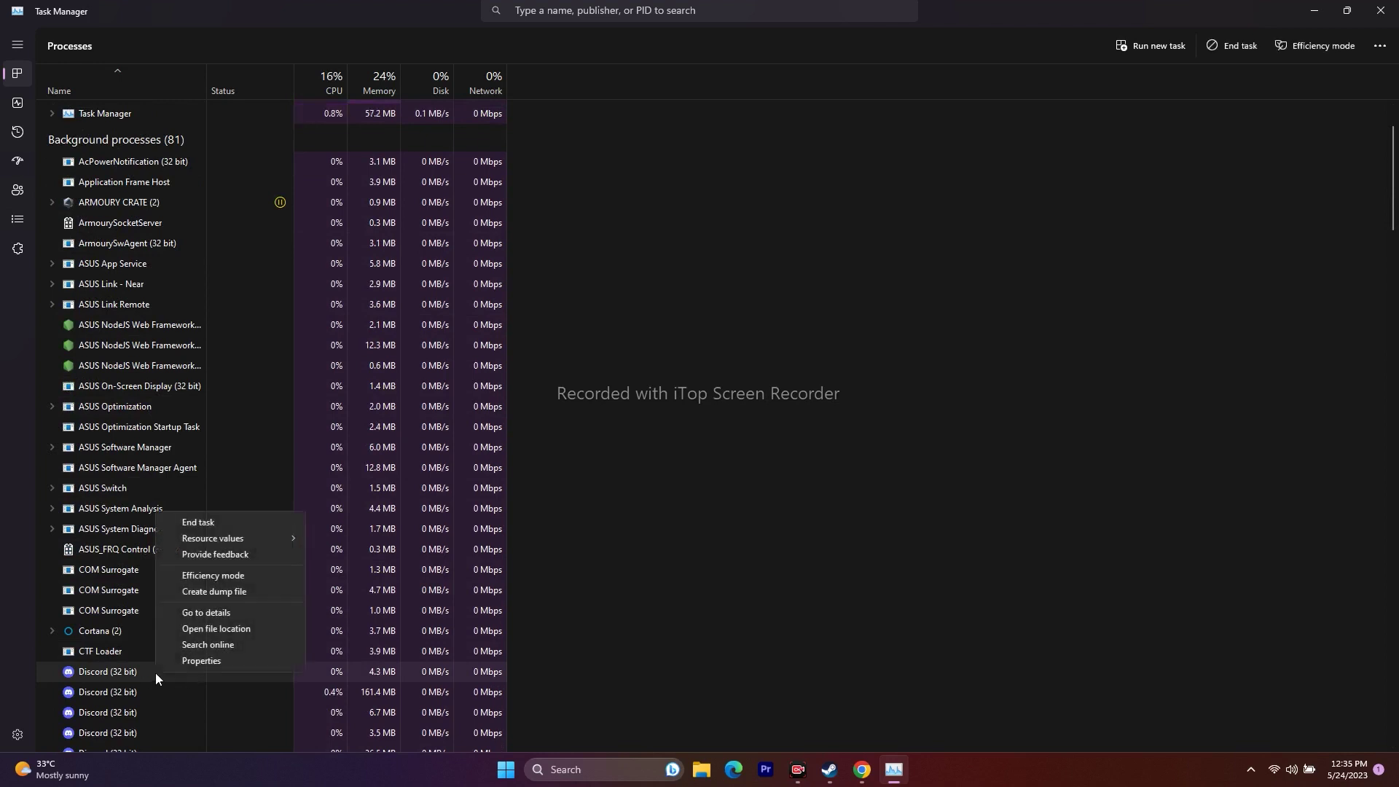
left_click(210, 523)
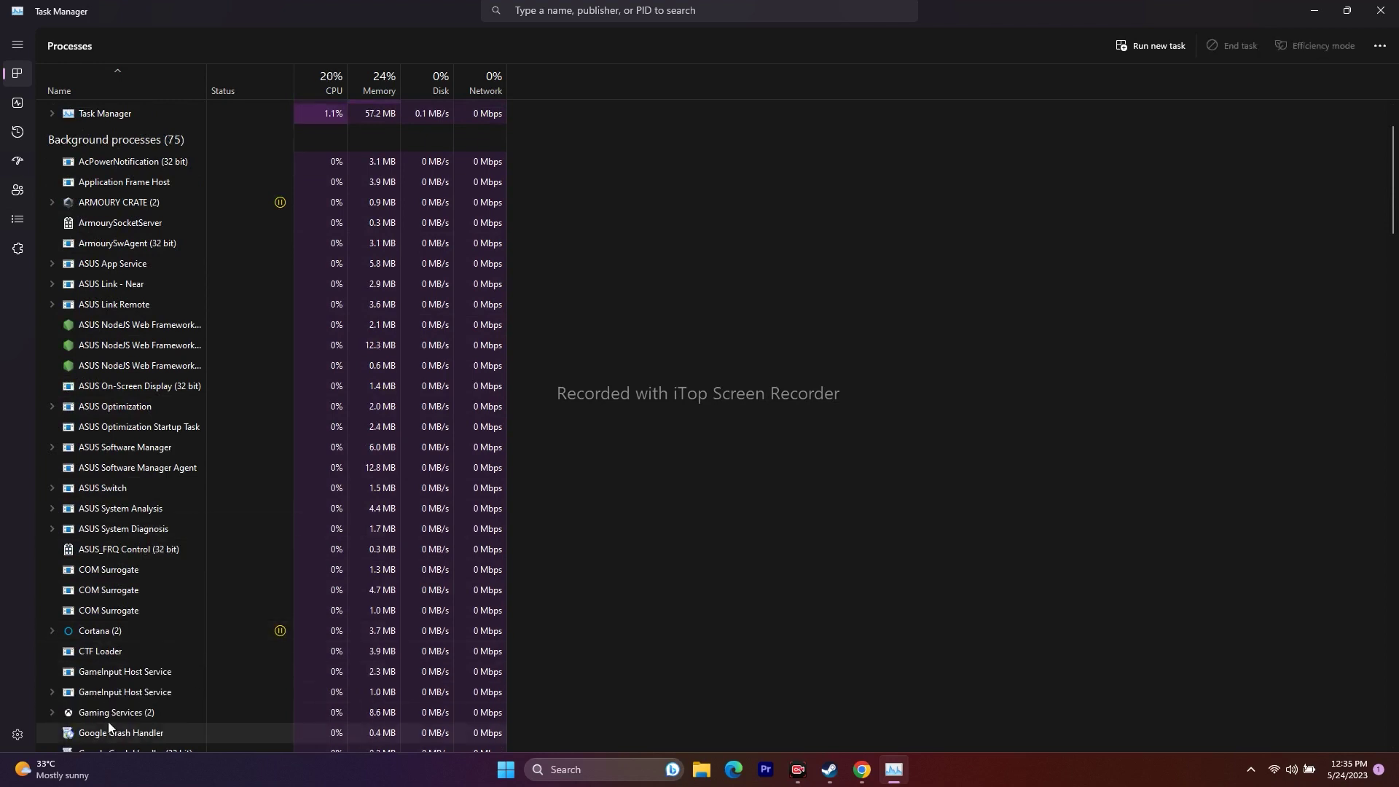
scroll(1390, 182, "up", 2)
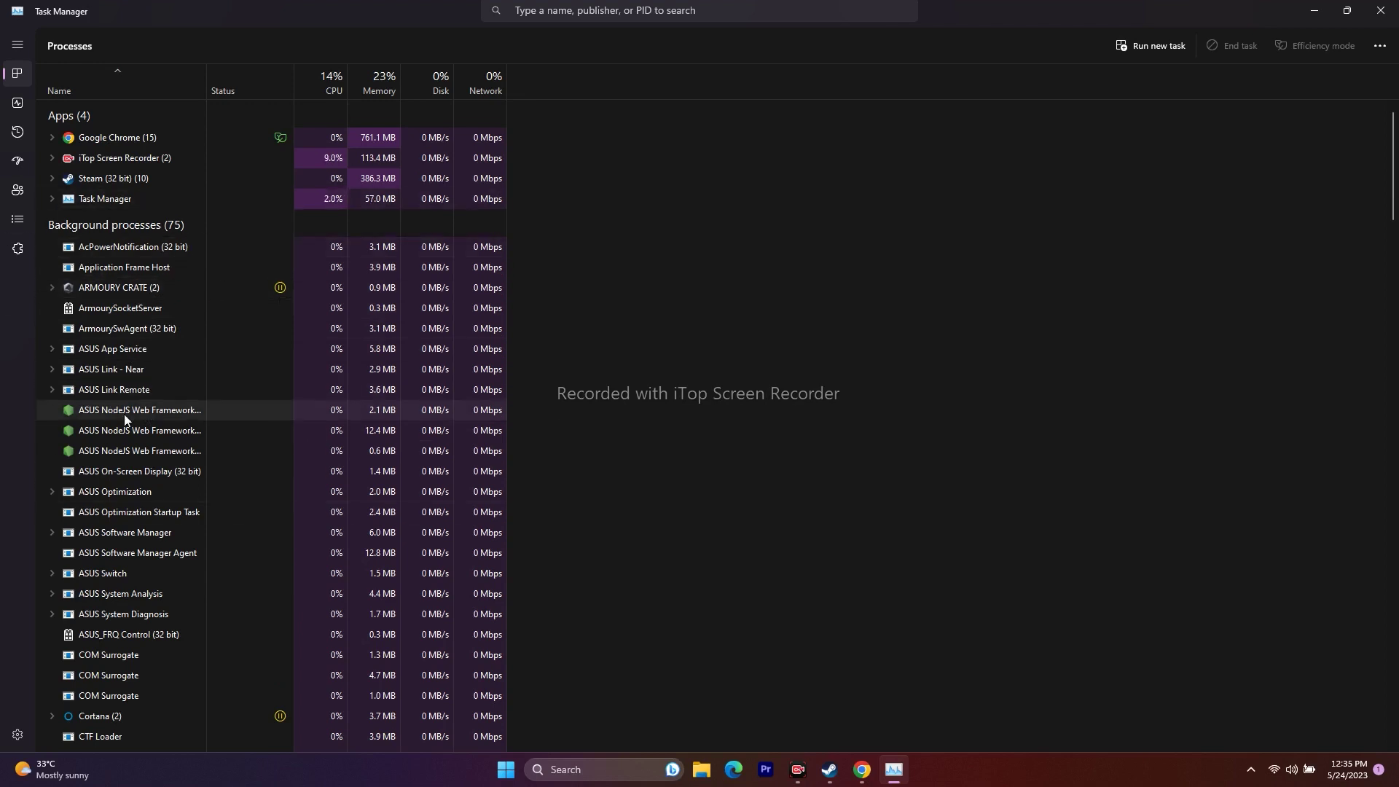
left_click(1385, 10)
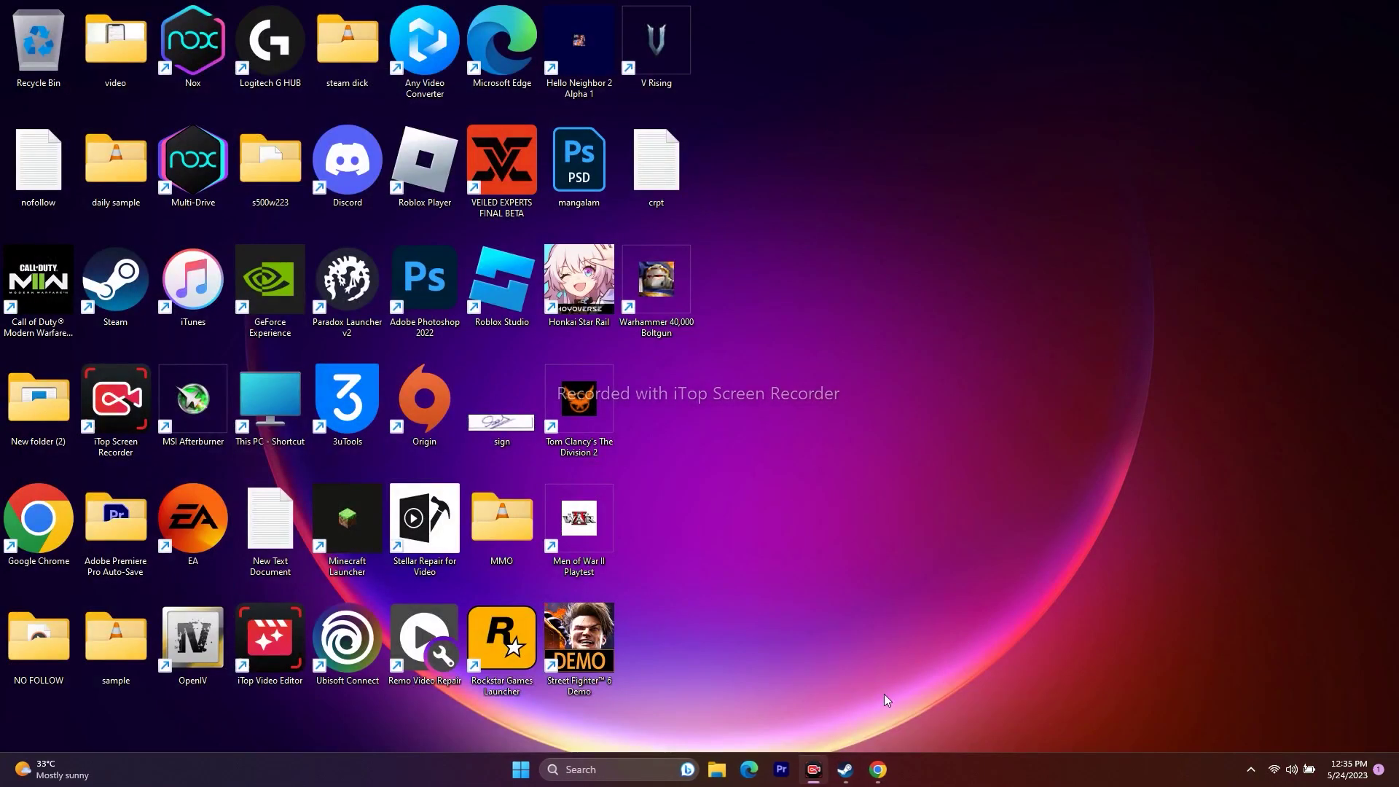
Return to the desktop from Steam and open the Windows Graphics settings.
mouse_move(849, 762)
left_click(817, 699)
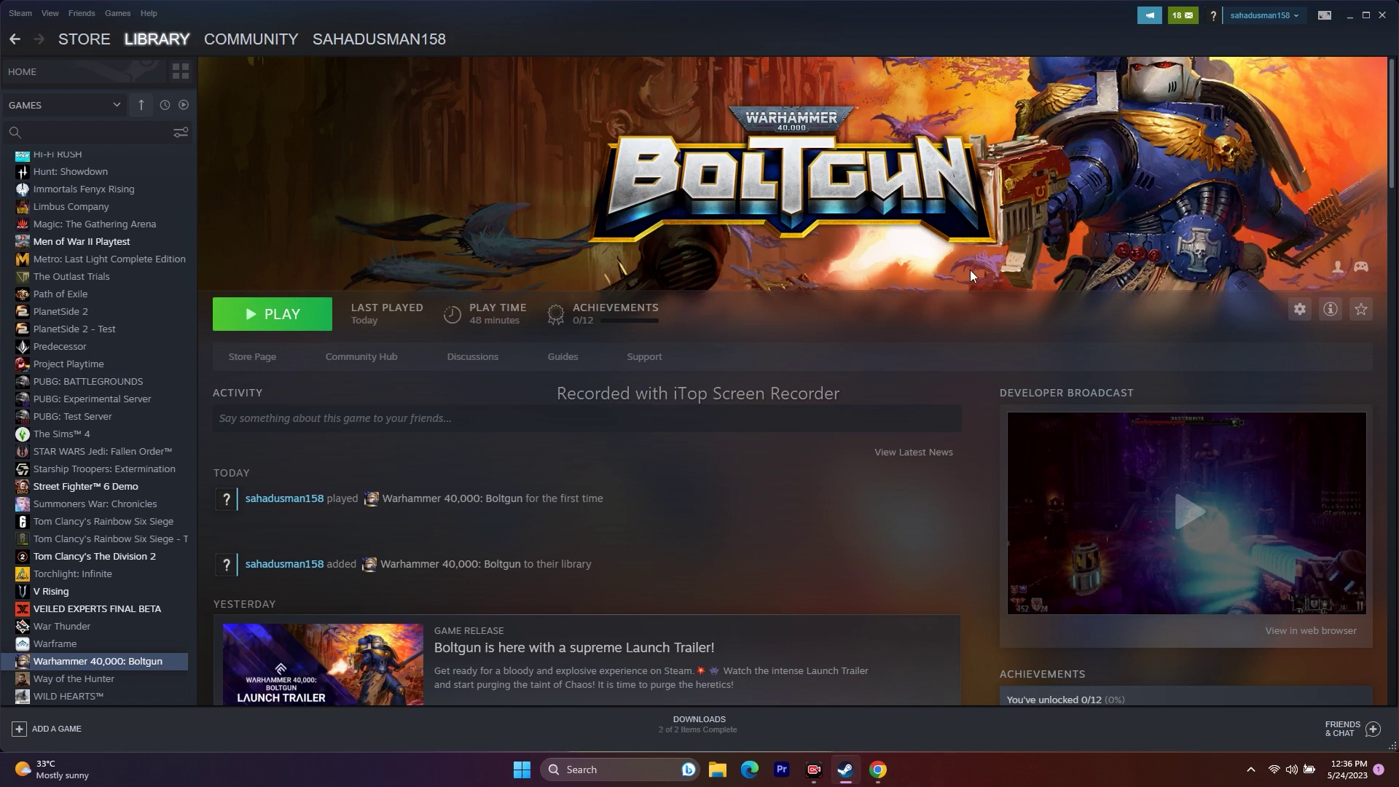
left_click(1349, 15)
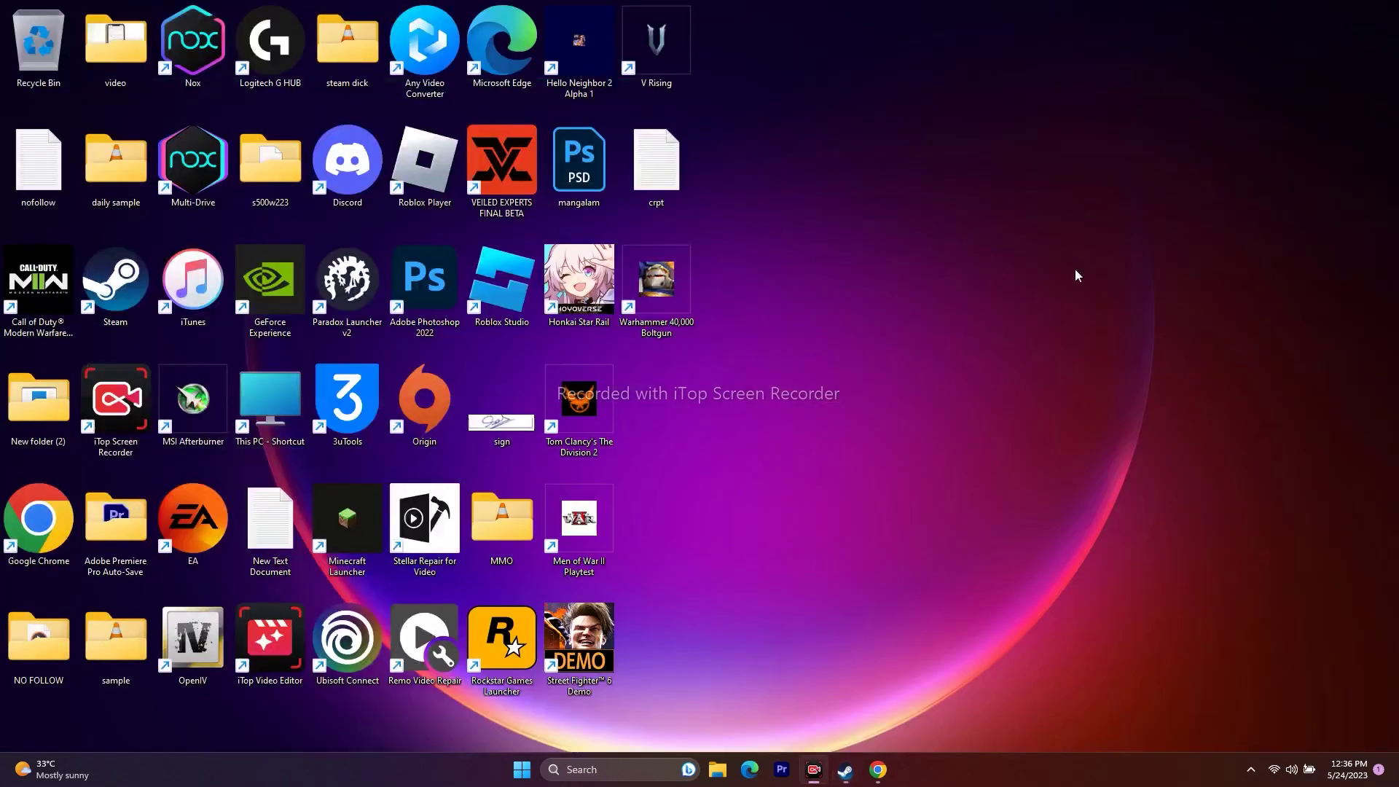
left_click(621, 770)
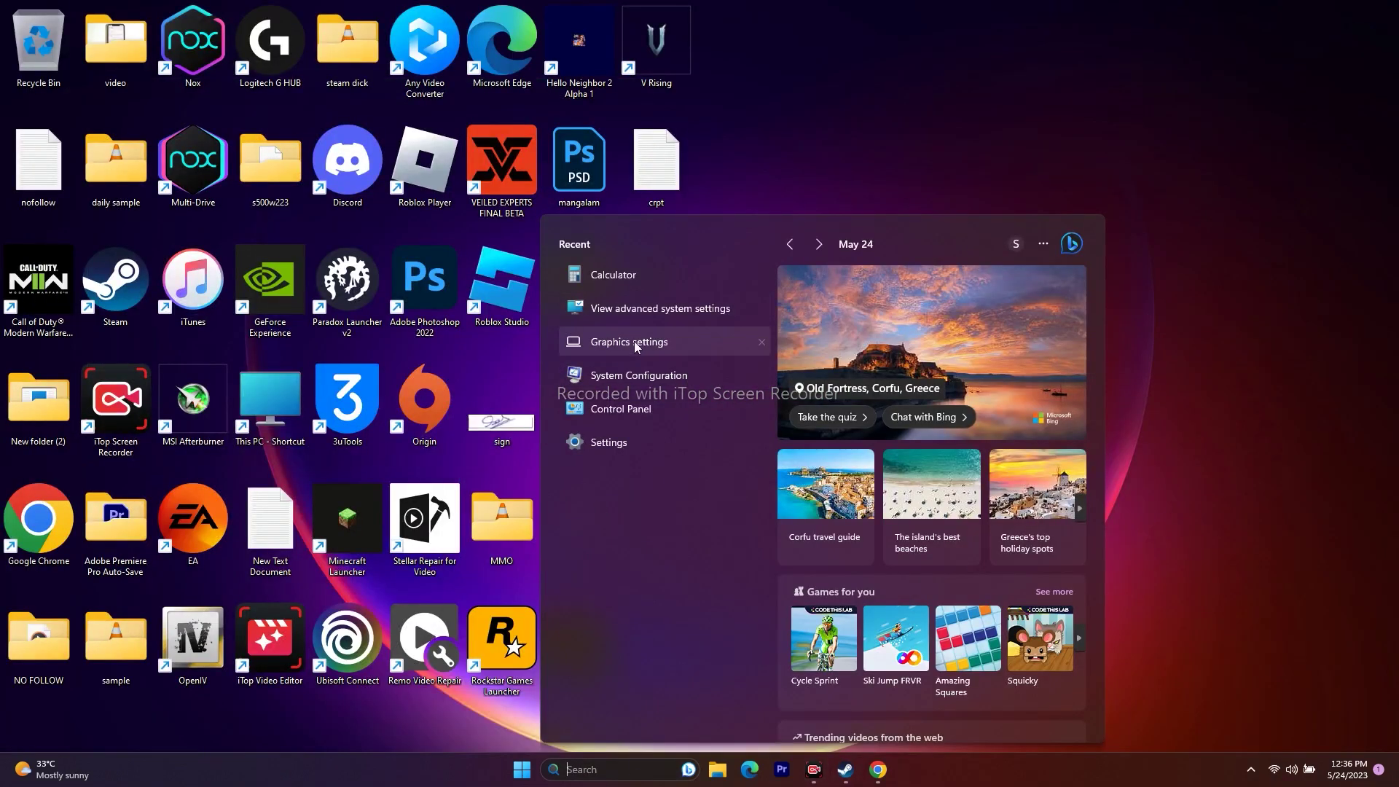
left_click(640, 341)
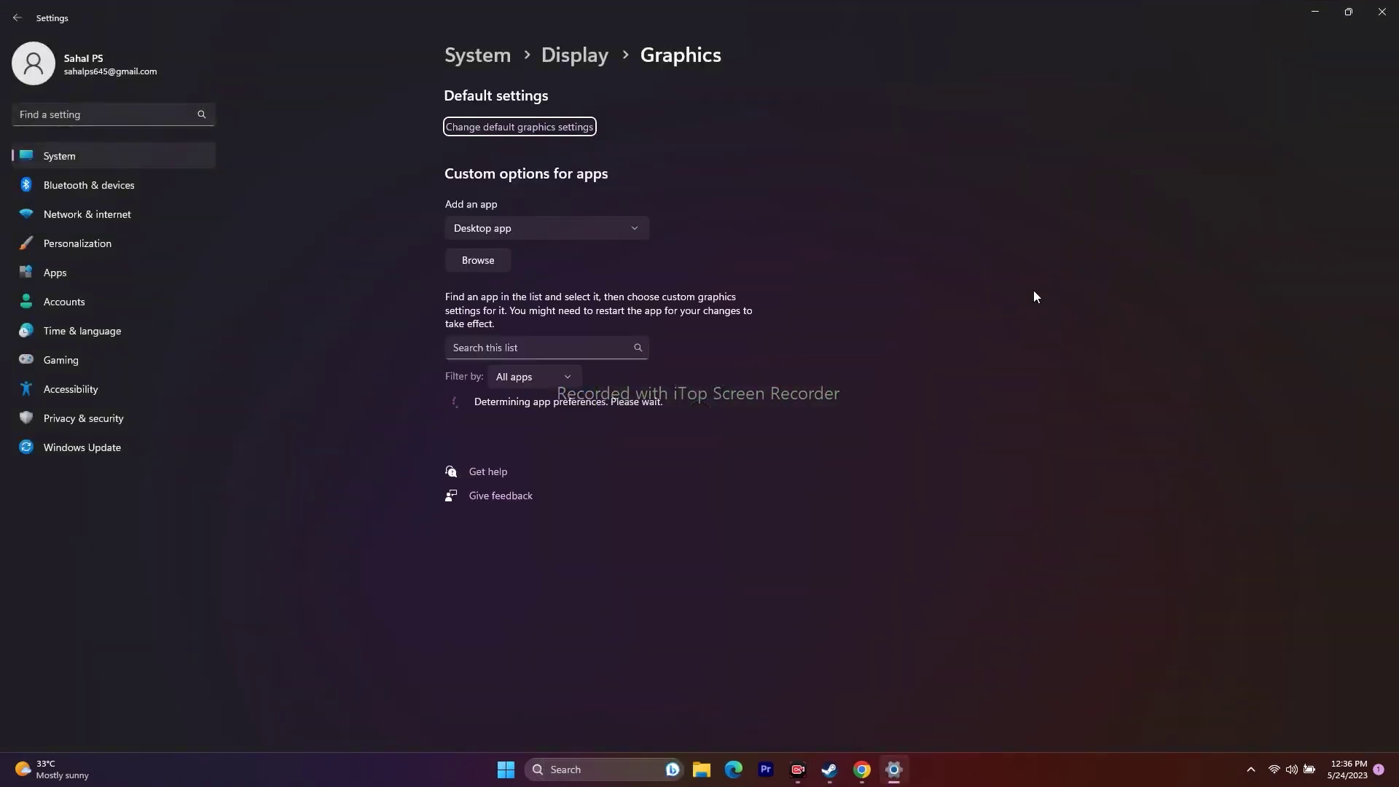
Start adding a desktop app to the custom graphics options and browse to Program Files (x86) on drive C.
scroll(925, 299, "down", 15)
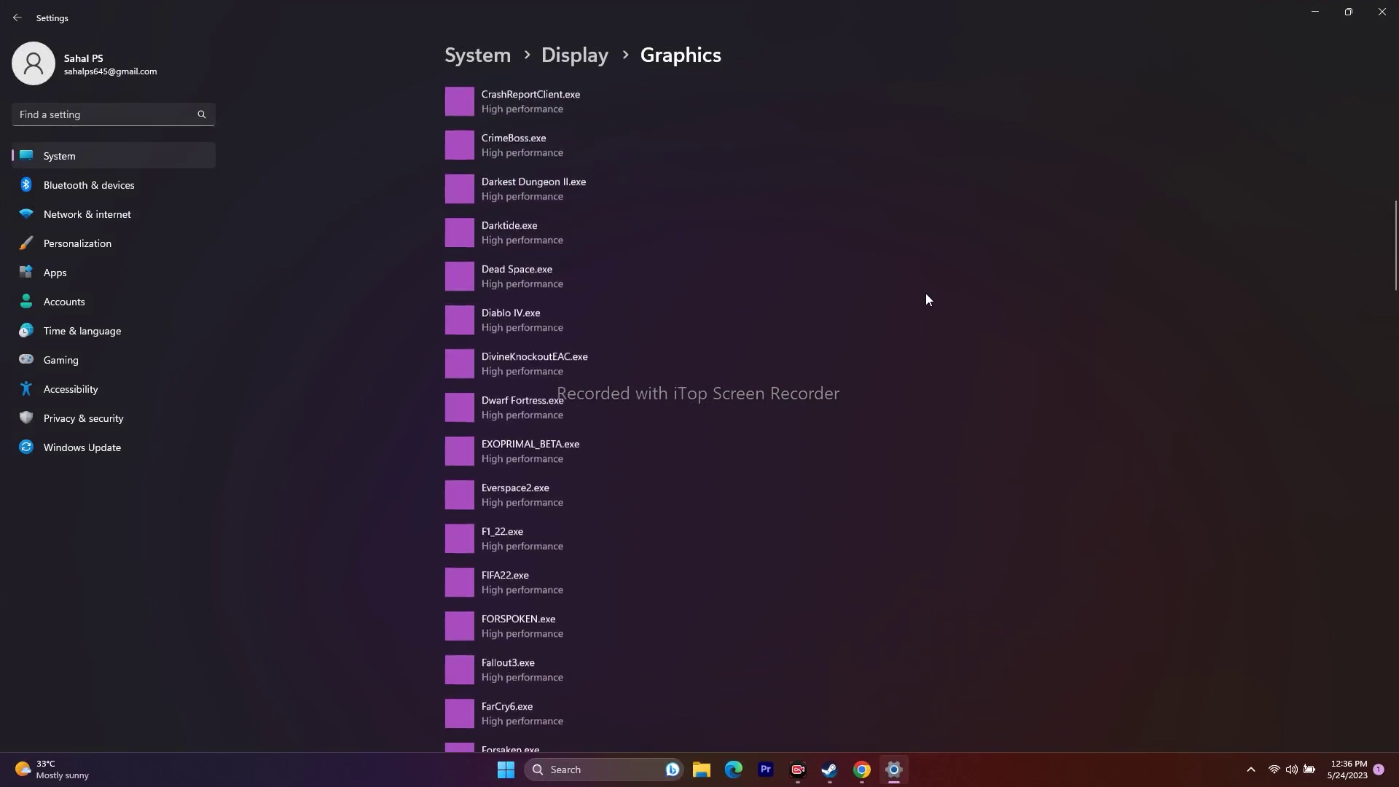
scroll(926, 299, "down", 20)
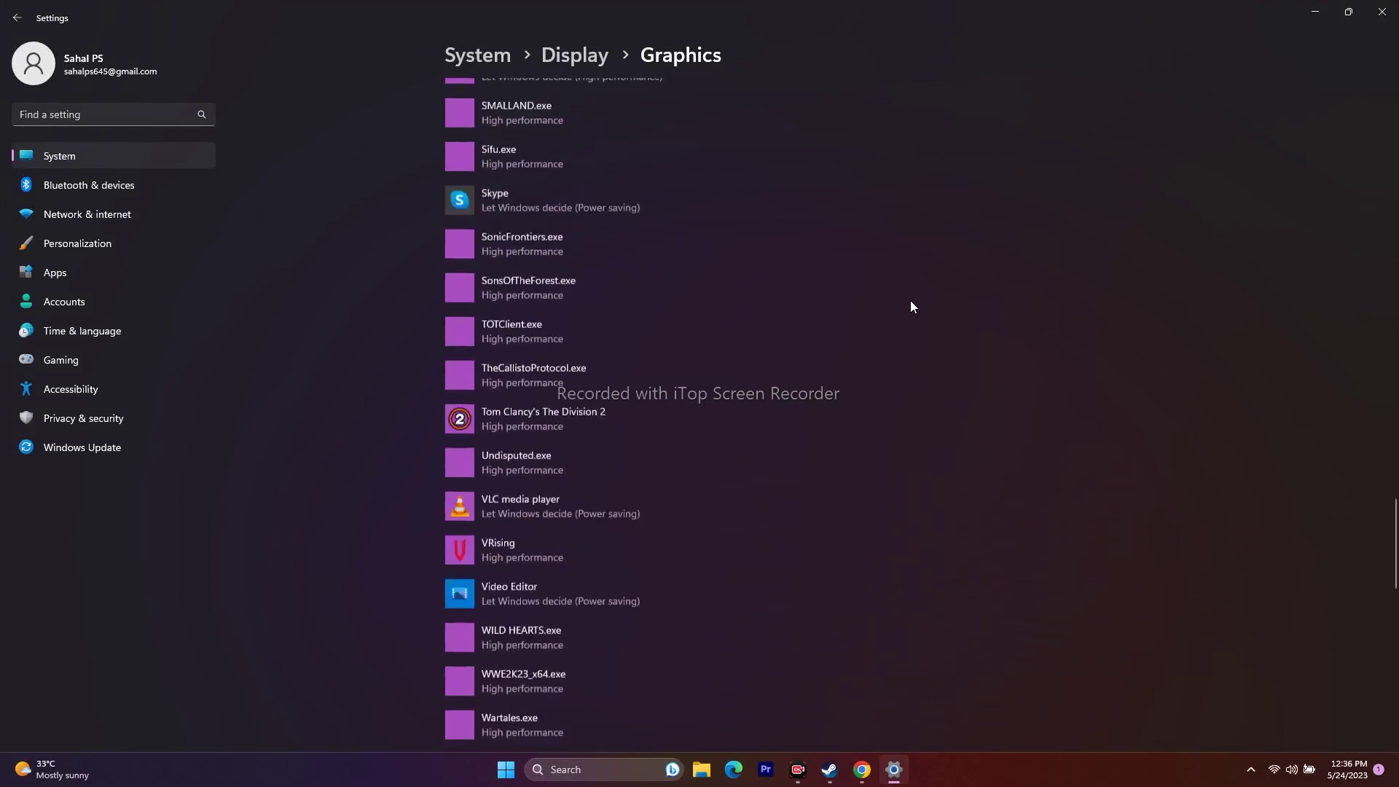
scroll(907, 303, "up", 20)
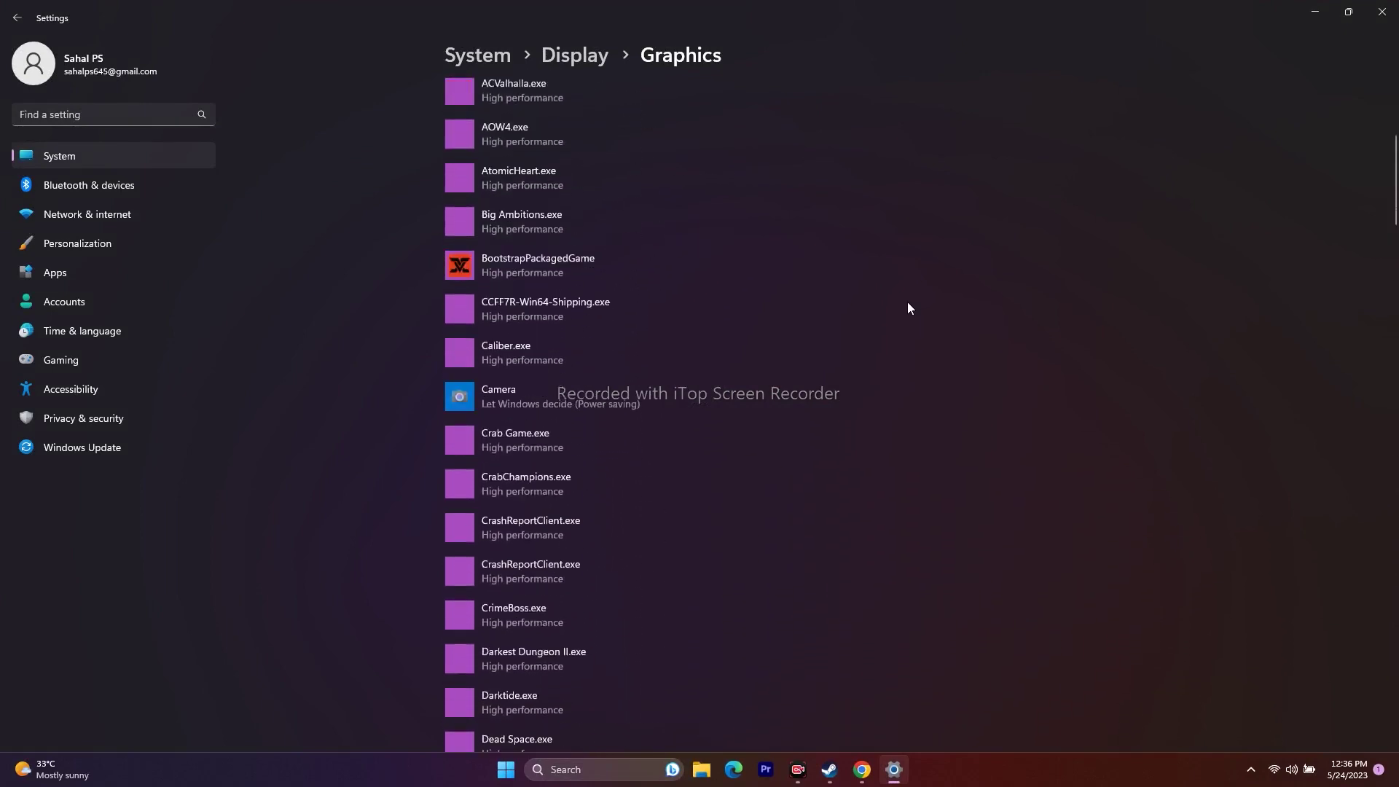
left_click(478, 262)
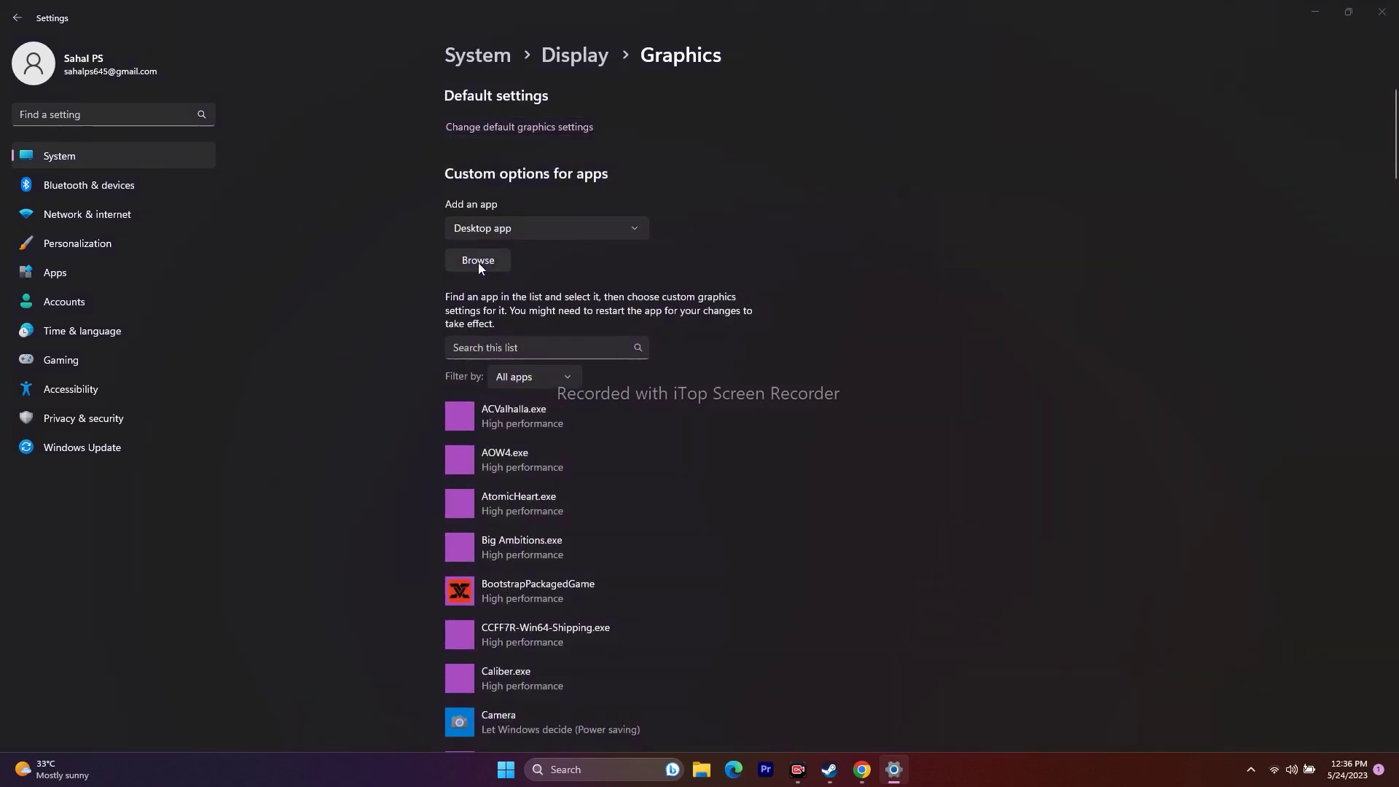
left_click(68, 284)
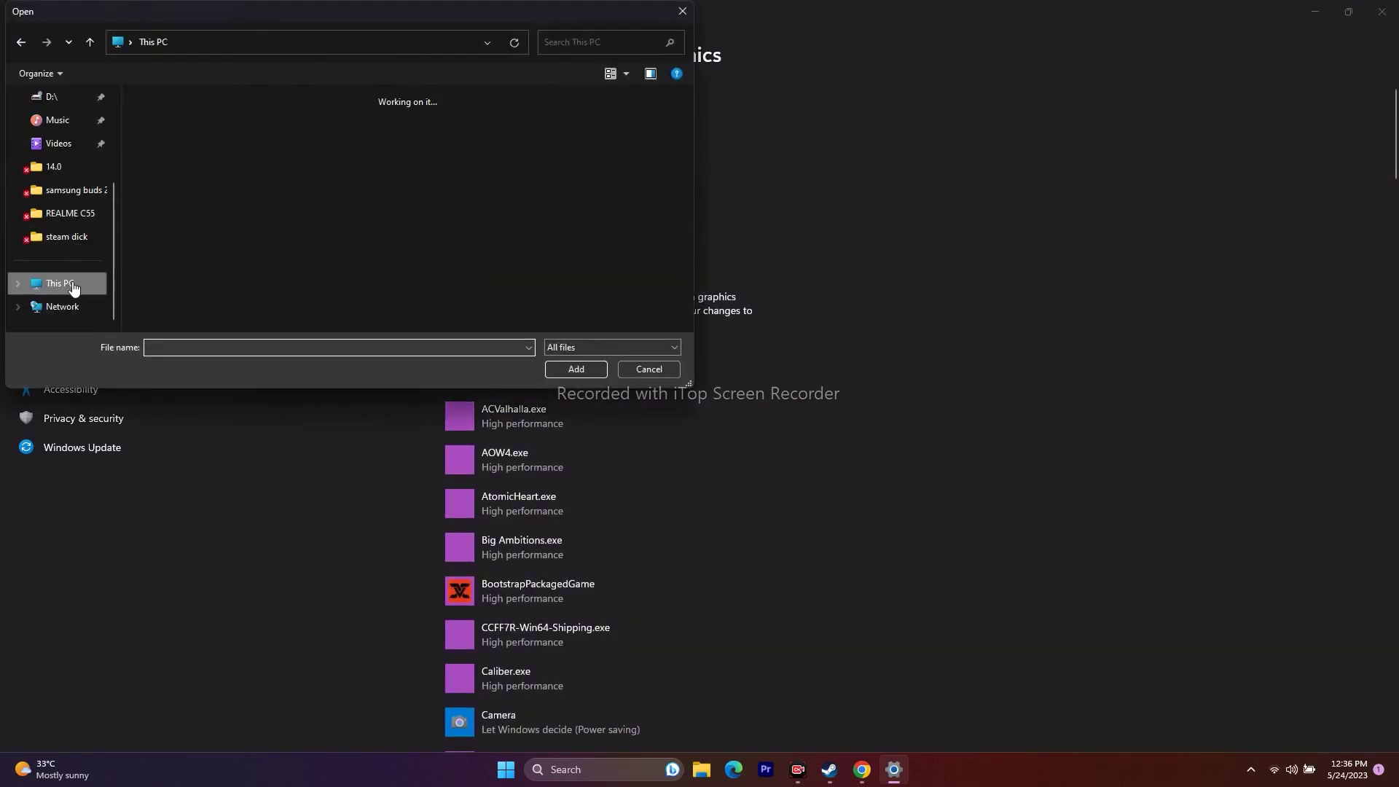
double_click(212, 130)
scroll(219, 255, "down", 5)
double_click(207, 191)
scroll(225, 194, "down", 5)
scroll(226, 194, "down", 10)
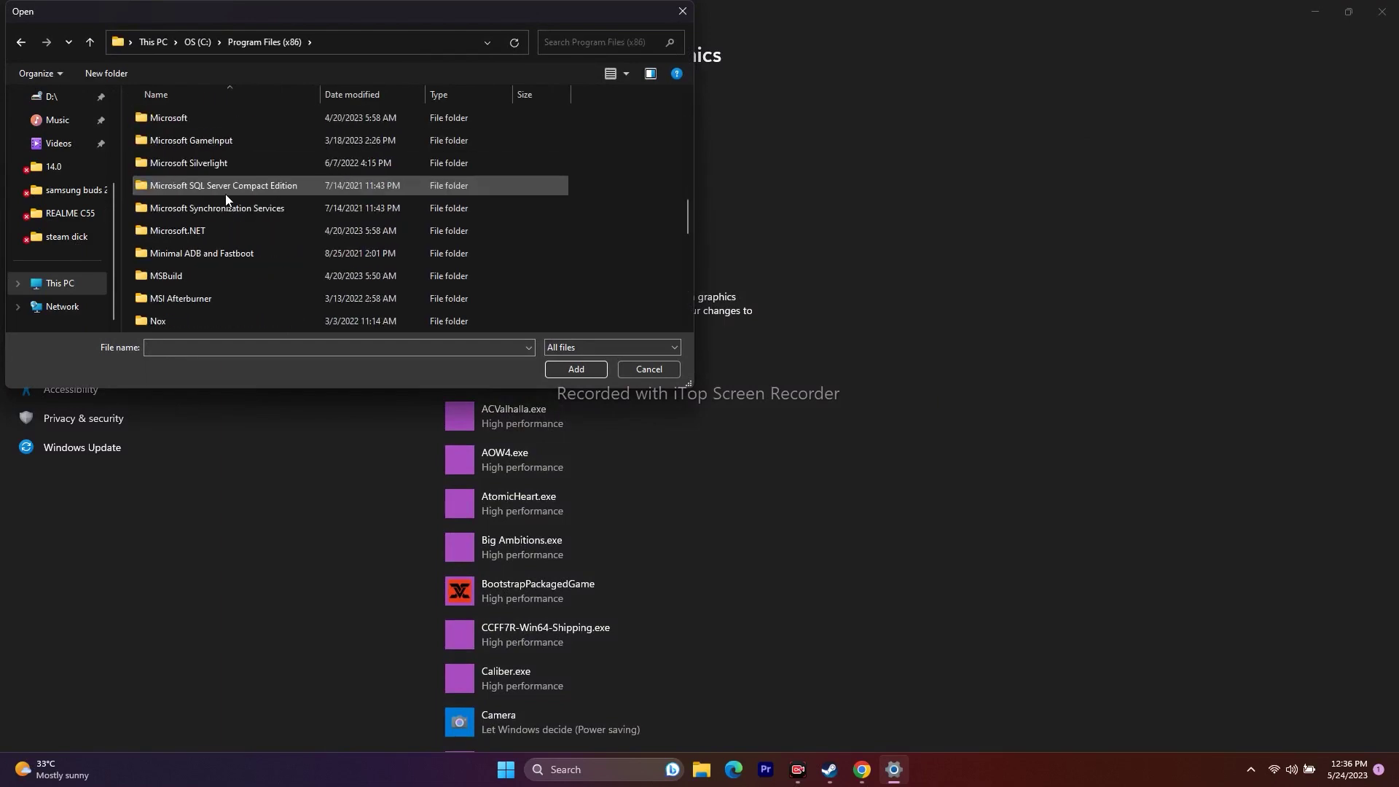
Add the Warhammer 40,000 Boltgun application from Steam\steamapps\common\Boltgun to the custom graphics app list.
double_click(182, 188)
scroll(225, 155, "down", 4)
scroll(225, 151, "down", 1)
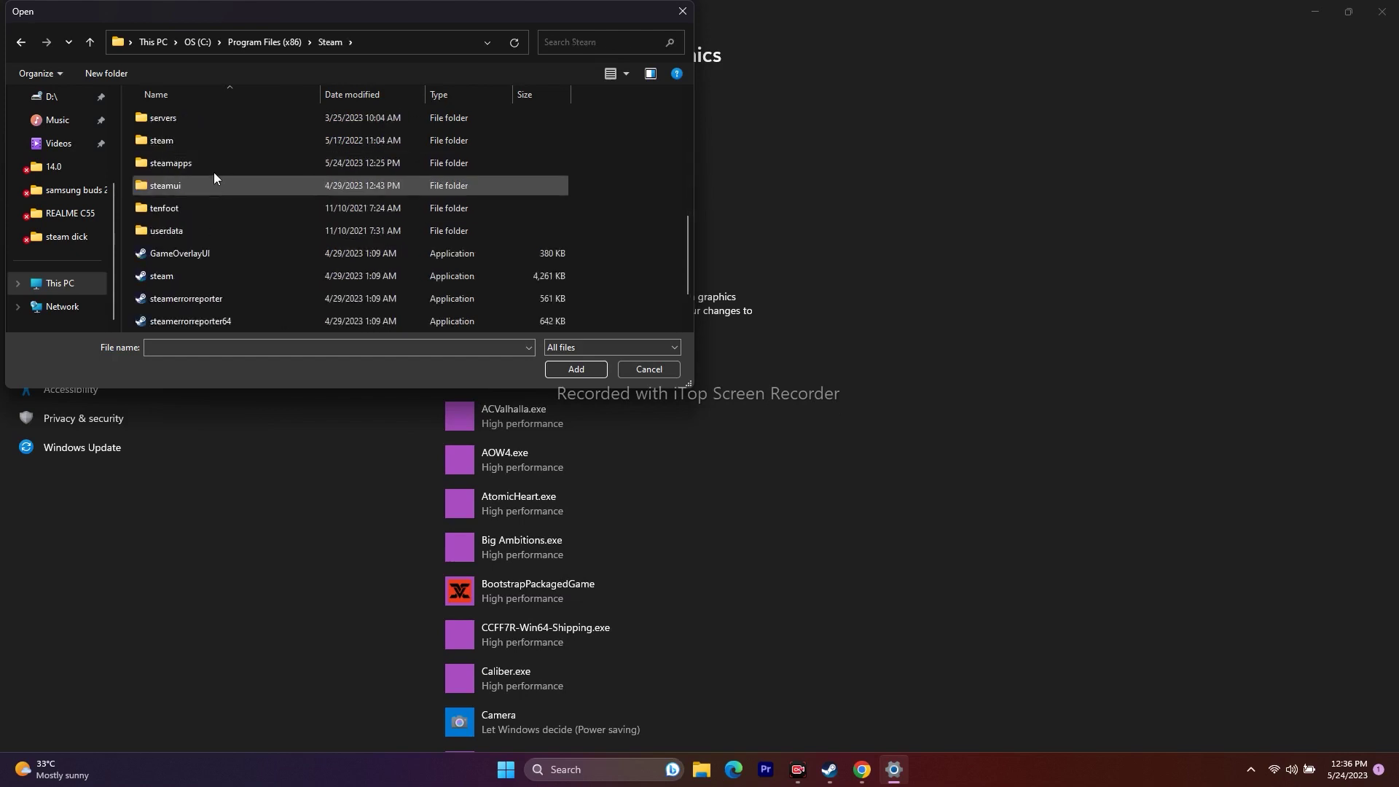
double_click(214, 180)
double_click(185, 116)
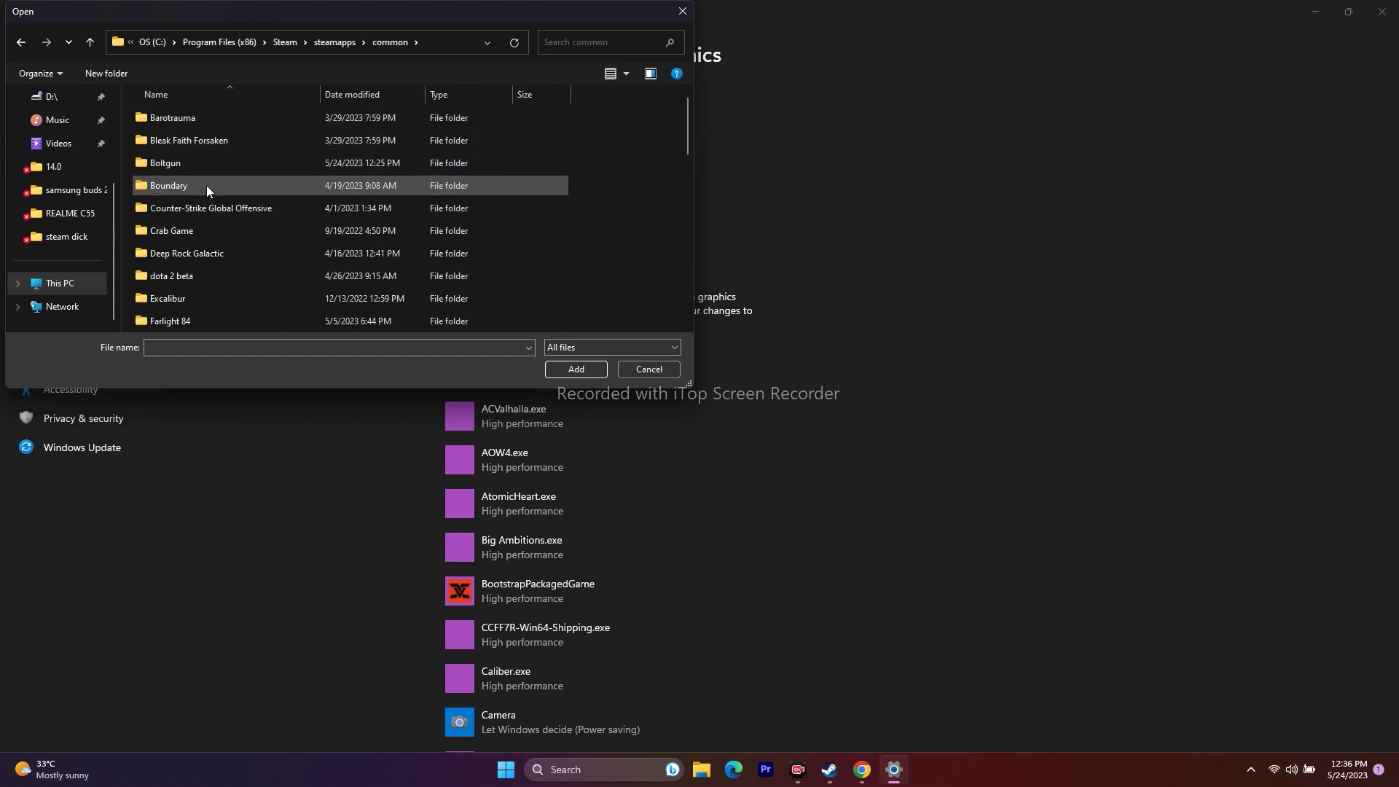
double_click(177, 161)
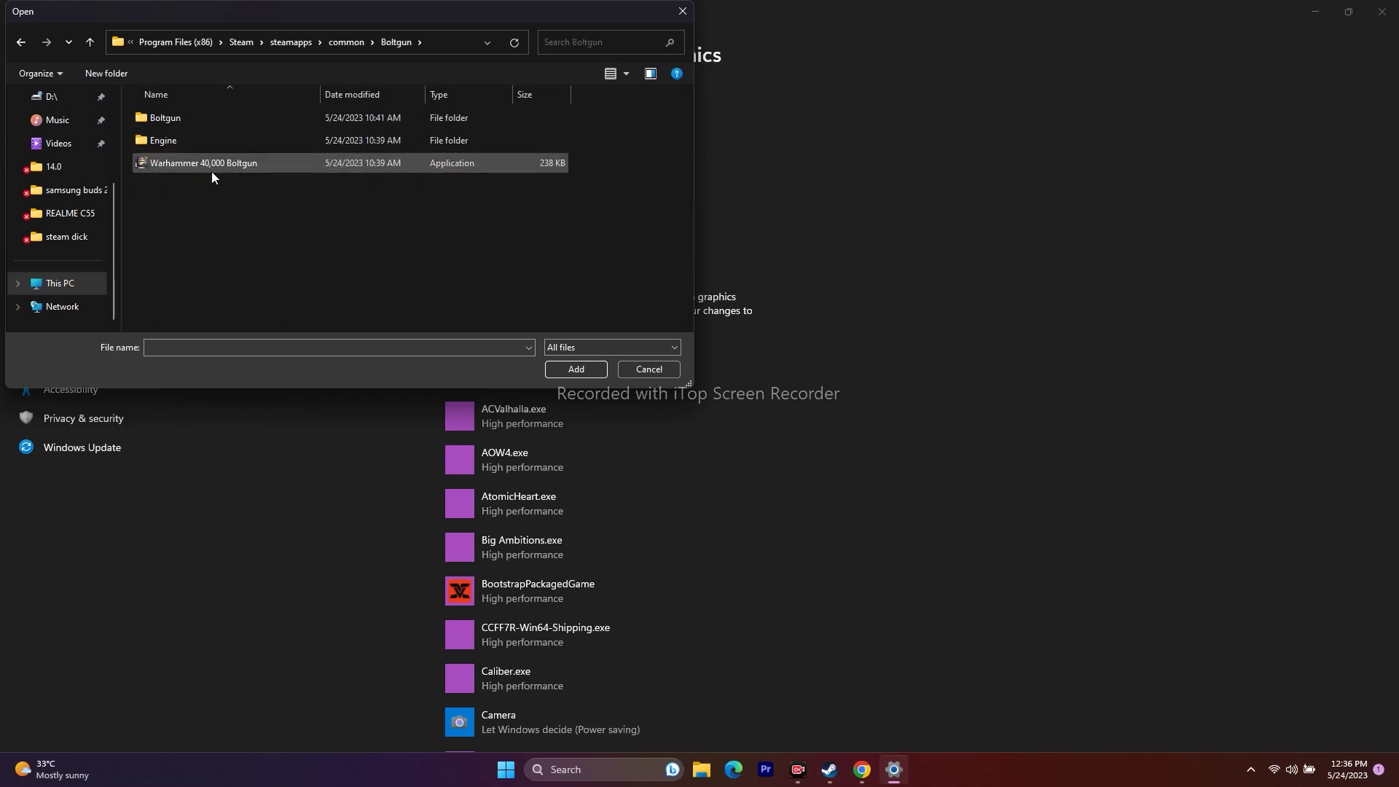
left_click(215, 168)
left_click(556, 369)
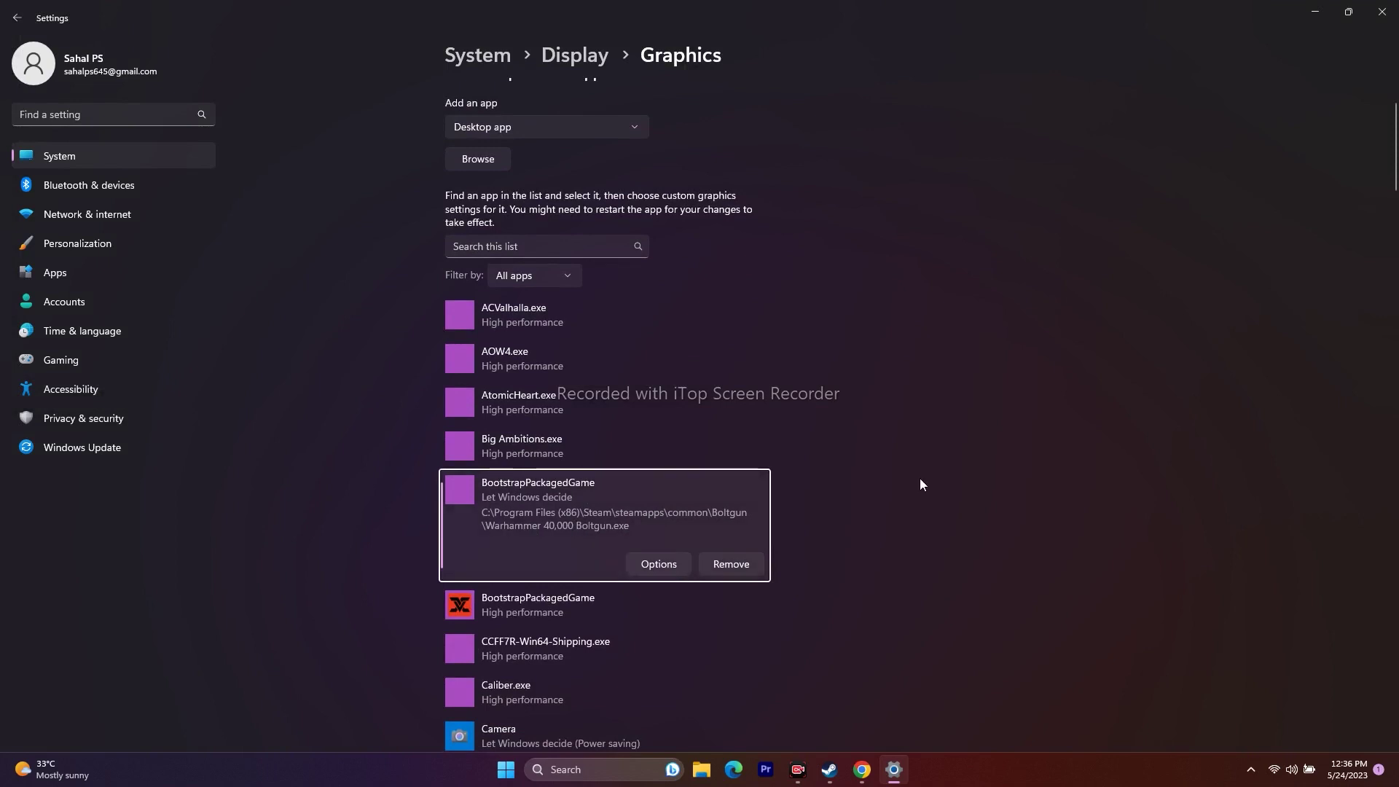
Set the Boltgun app's graphics preference to High performance, save it and close Settings.
left_click(659, 564)
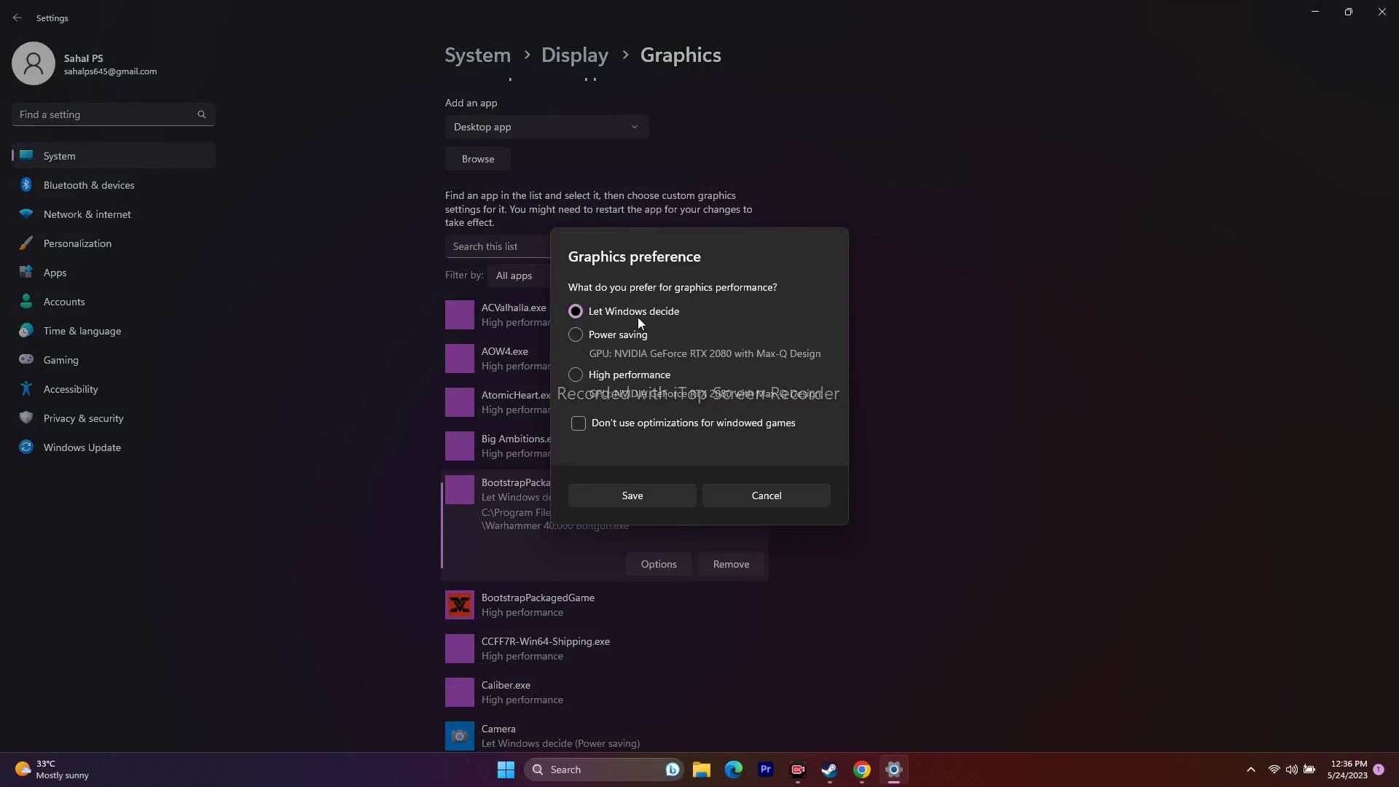
left_click(576, 375)
left_click(591, 488)
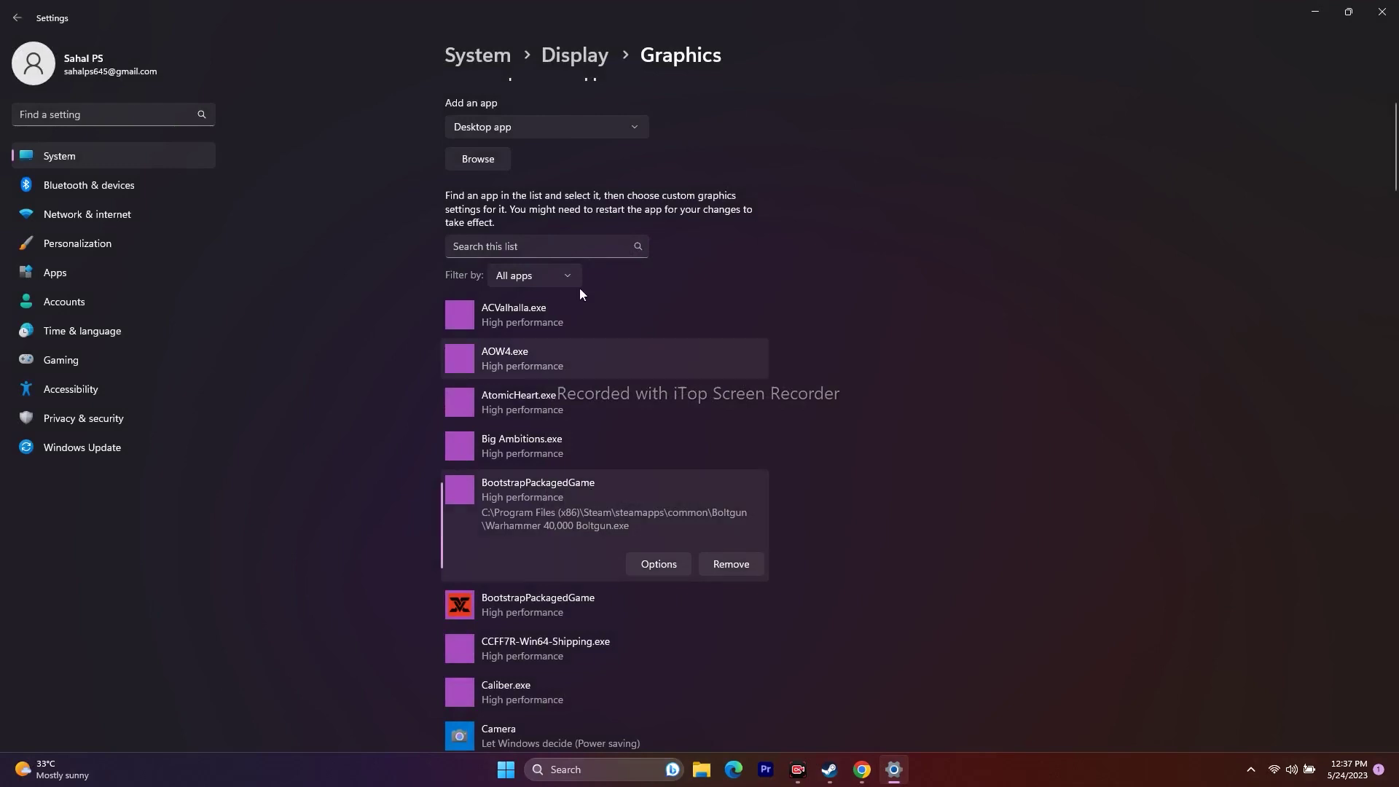
left_click(1381, 12)
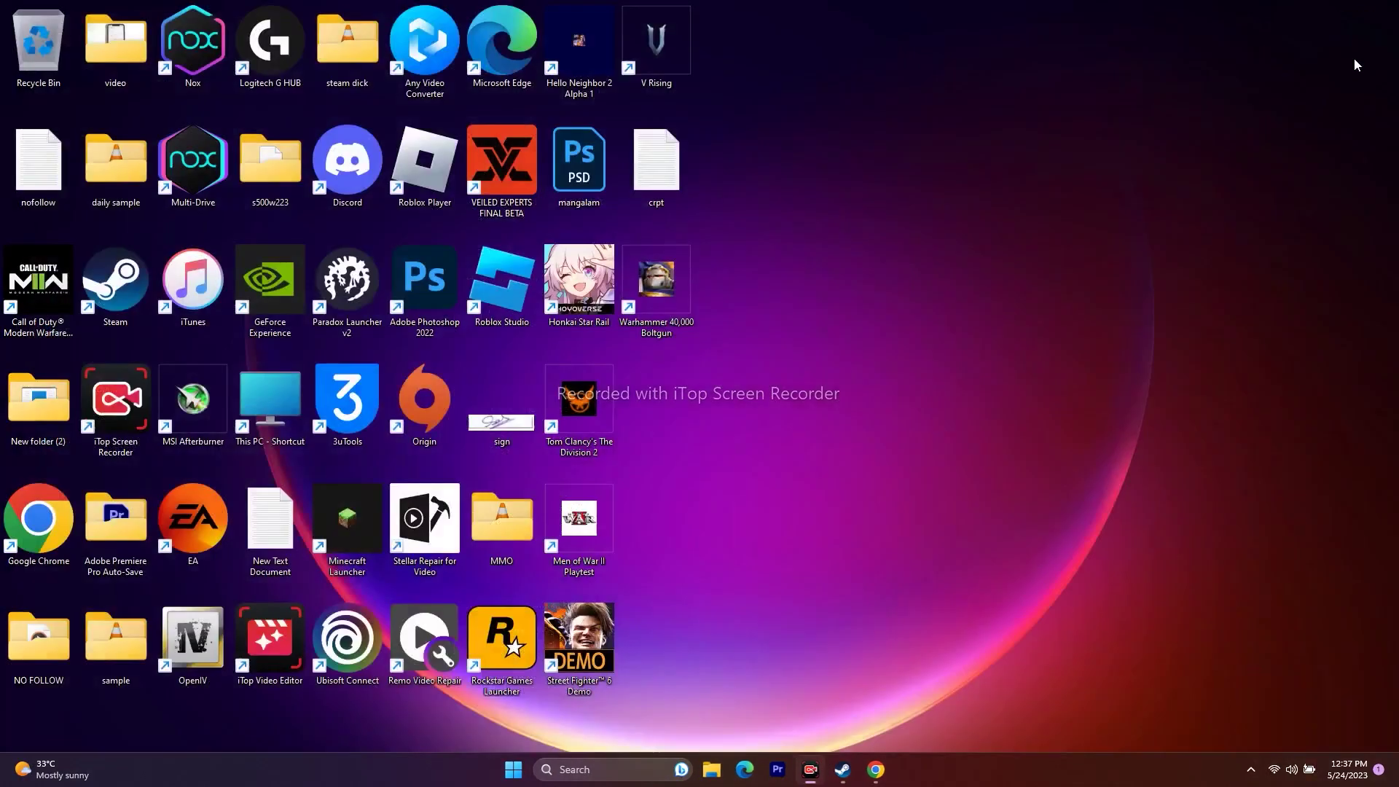
left_click(843, 771)
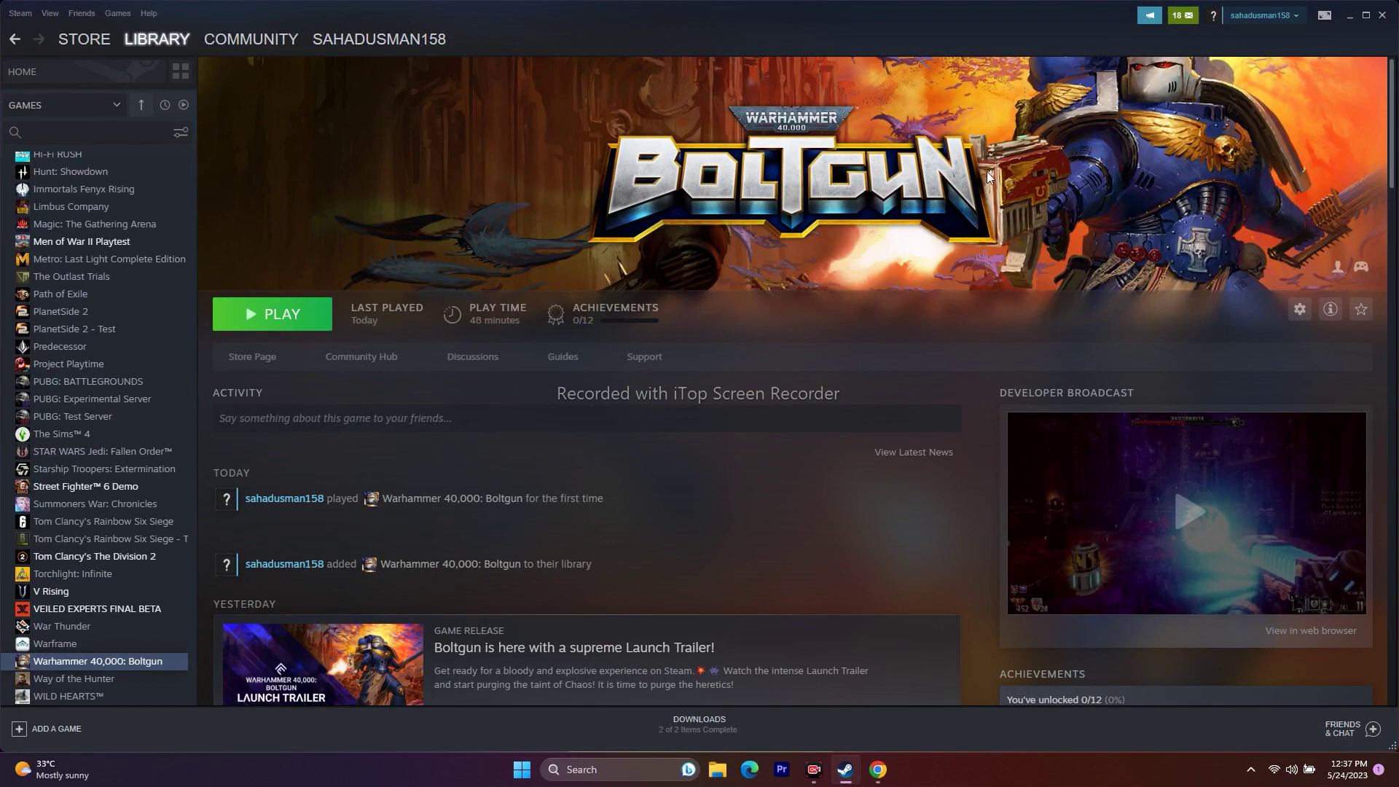
left_click(1351, 15)
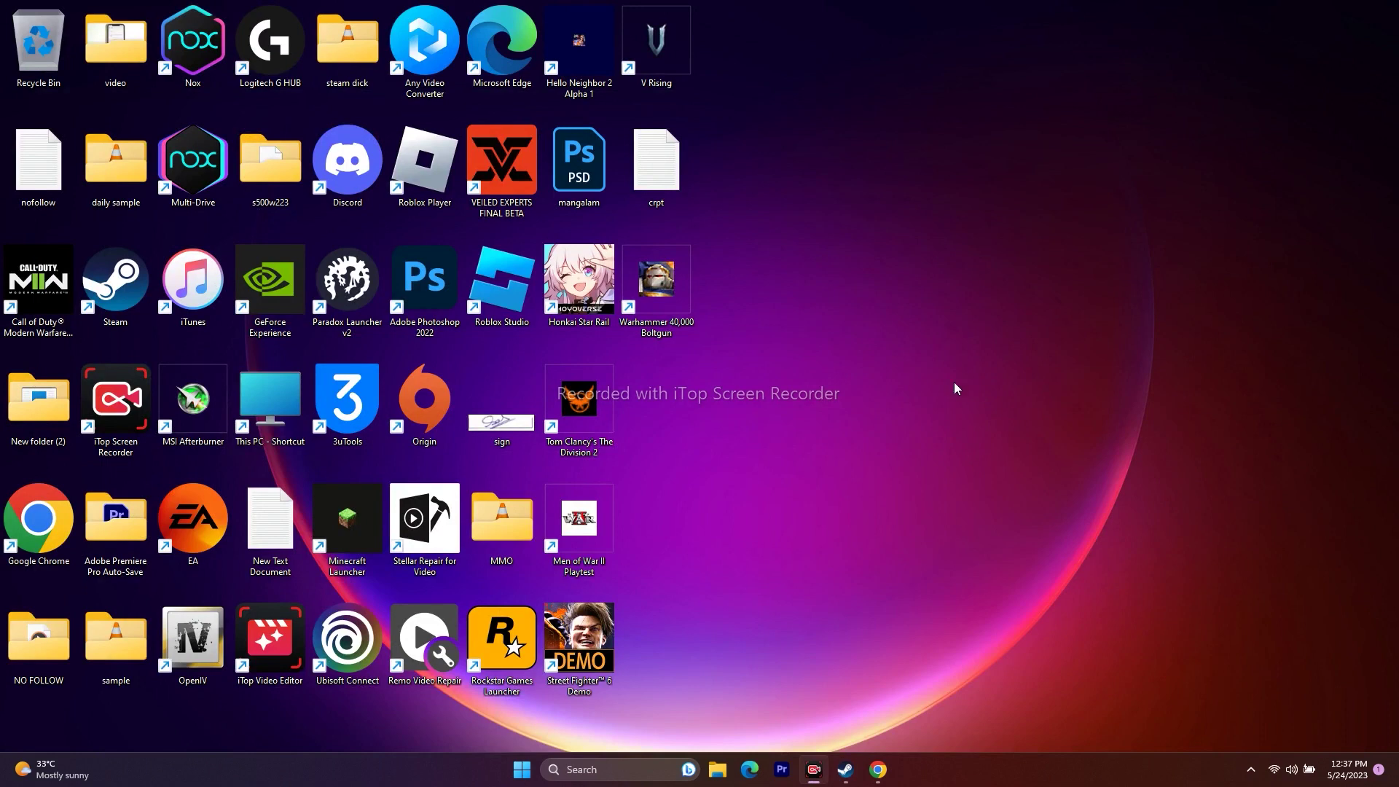
Open the virtual memory settings through the advanced system settings' performance options and choose a custom size for drive C.
left_click(604, 769)
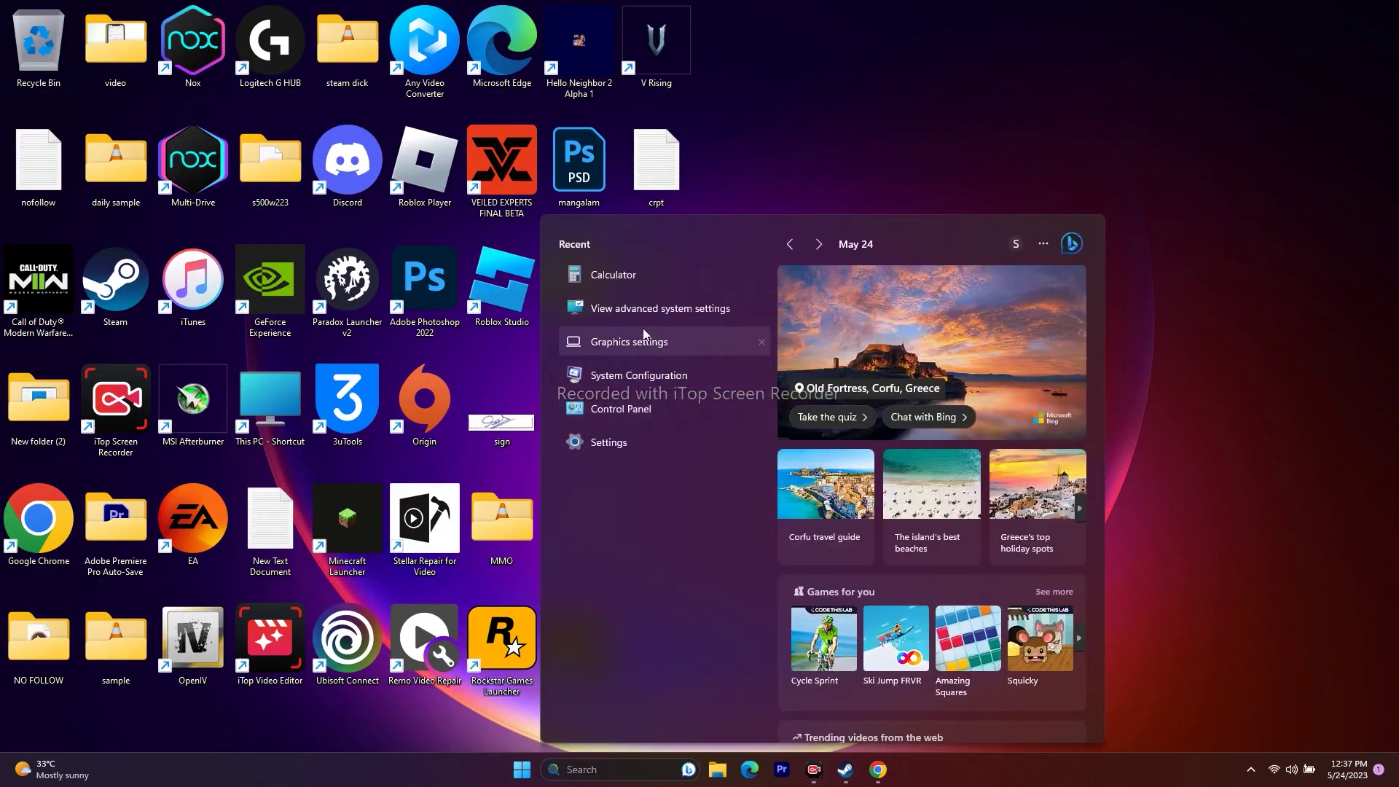
left_click(682, 312)
left_click(285, 154)
left_click(160, 133)
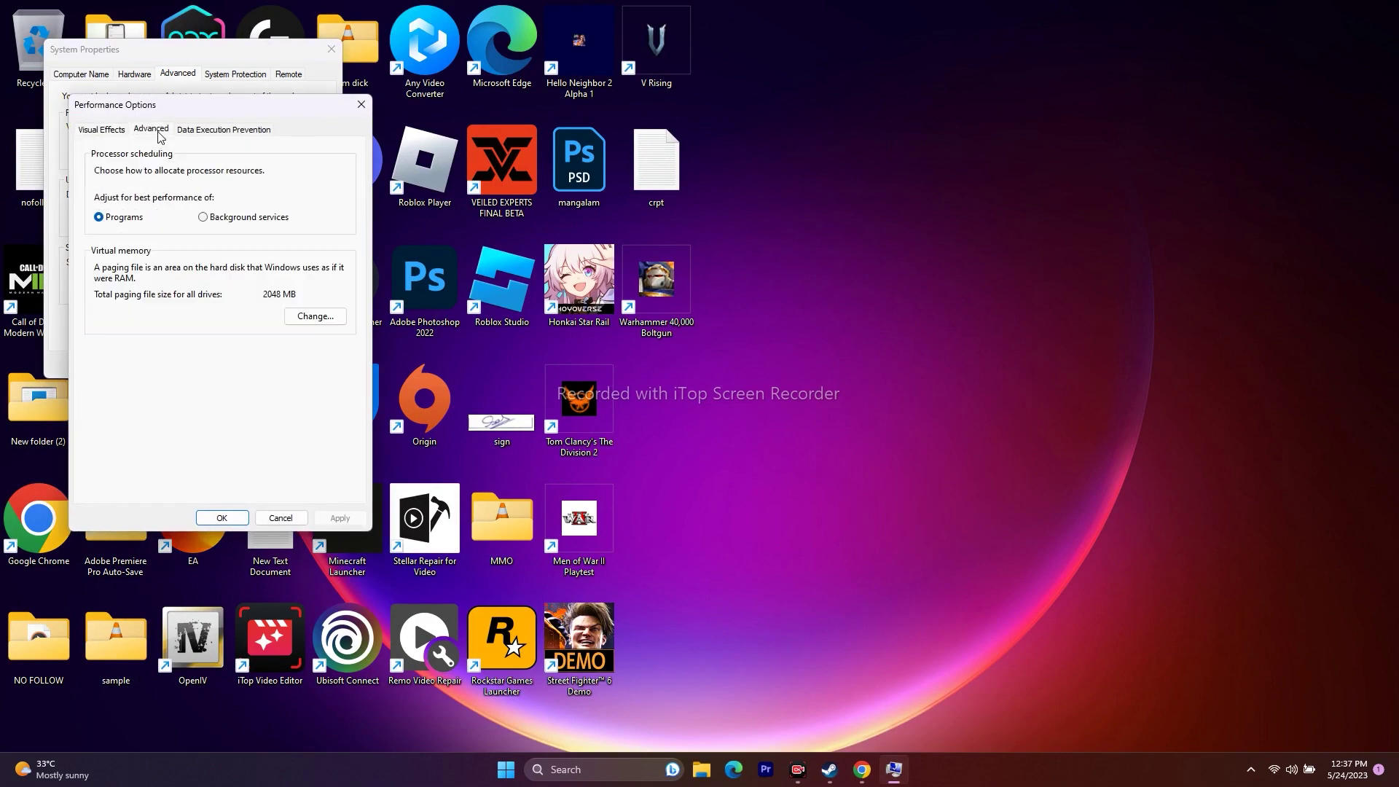
left_click(315, 316)
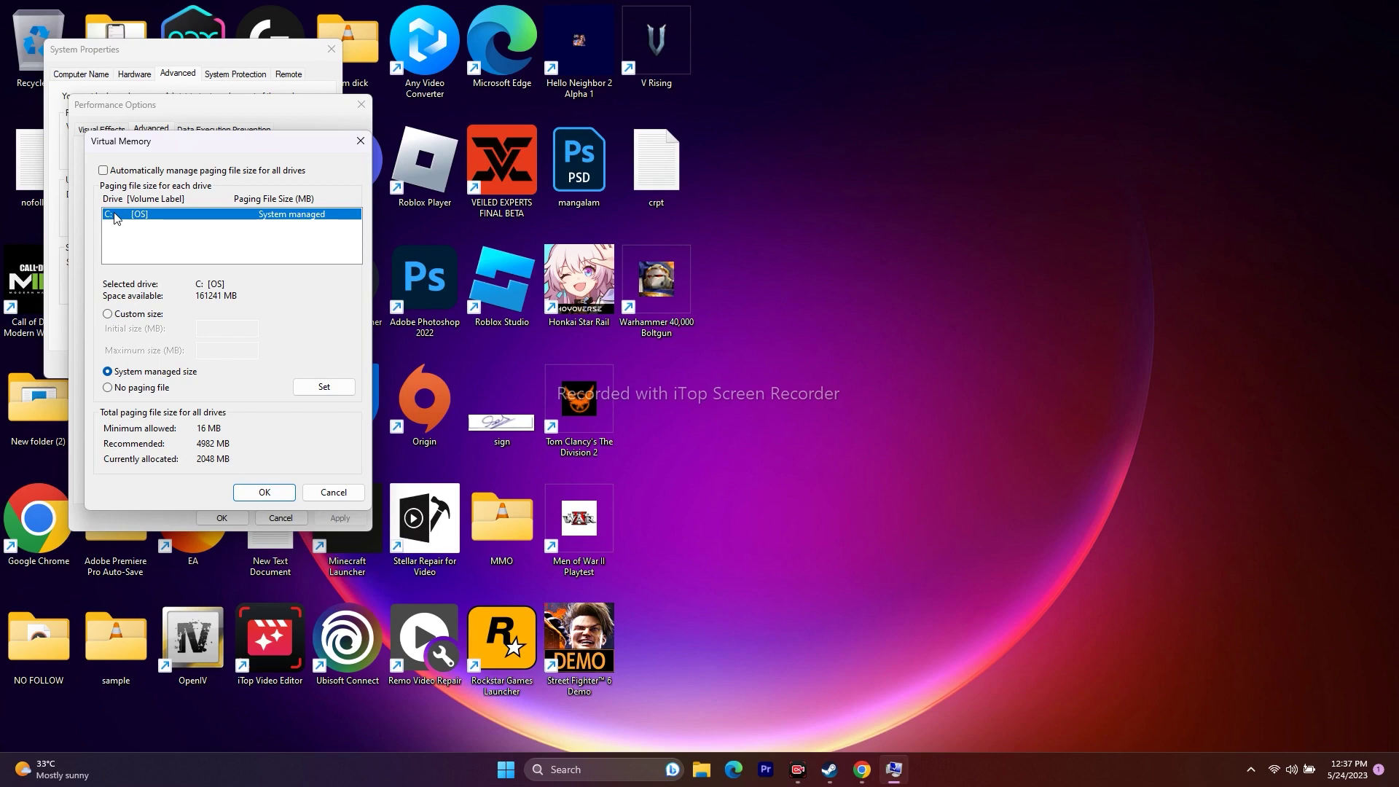
left_click(107, 314)
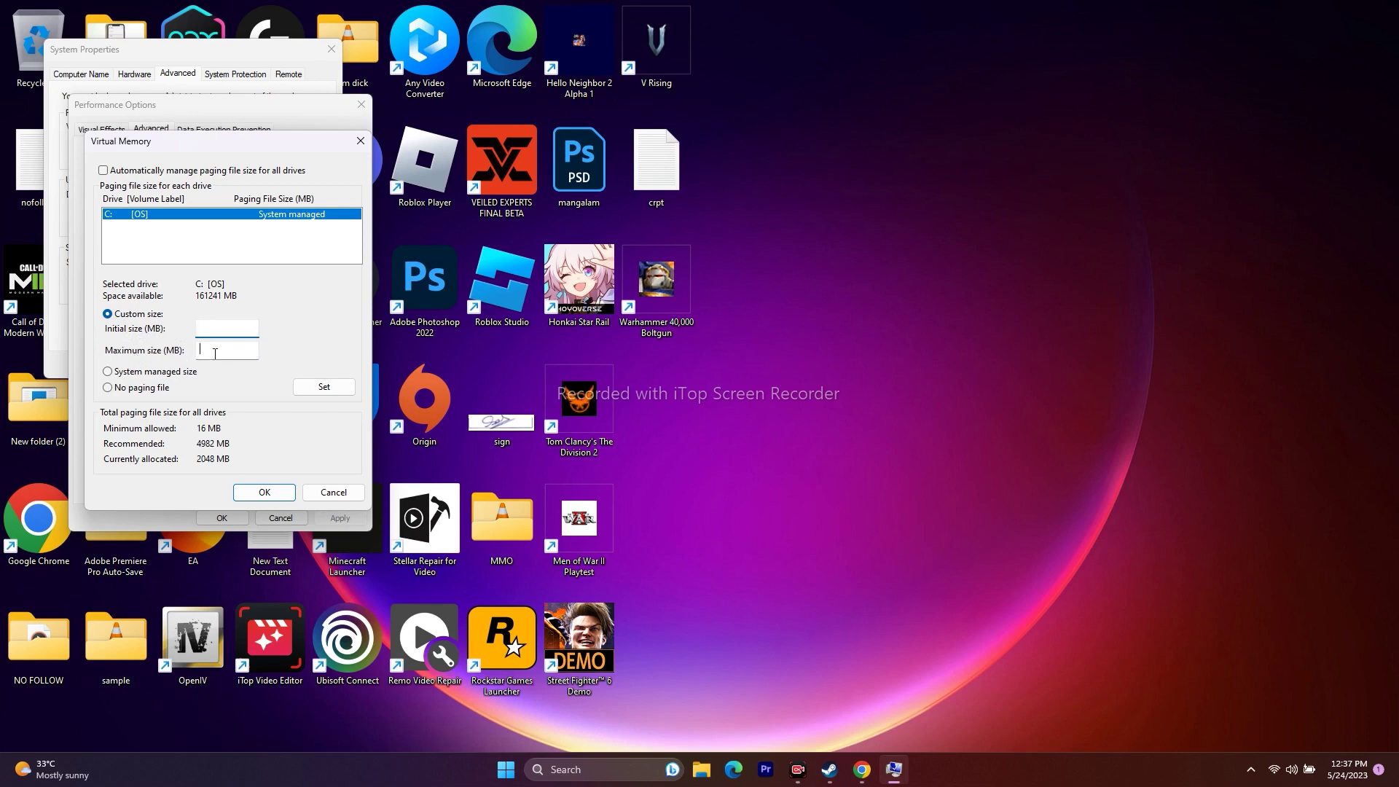
Open Calculator and multiply 32 by 1024 to convert the memory size to MB.
left_click(605, 769)
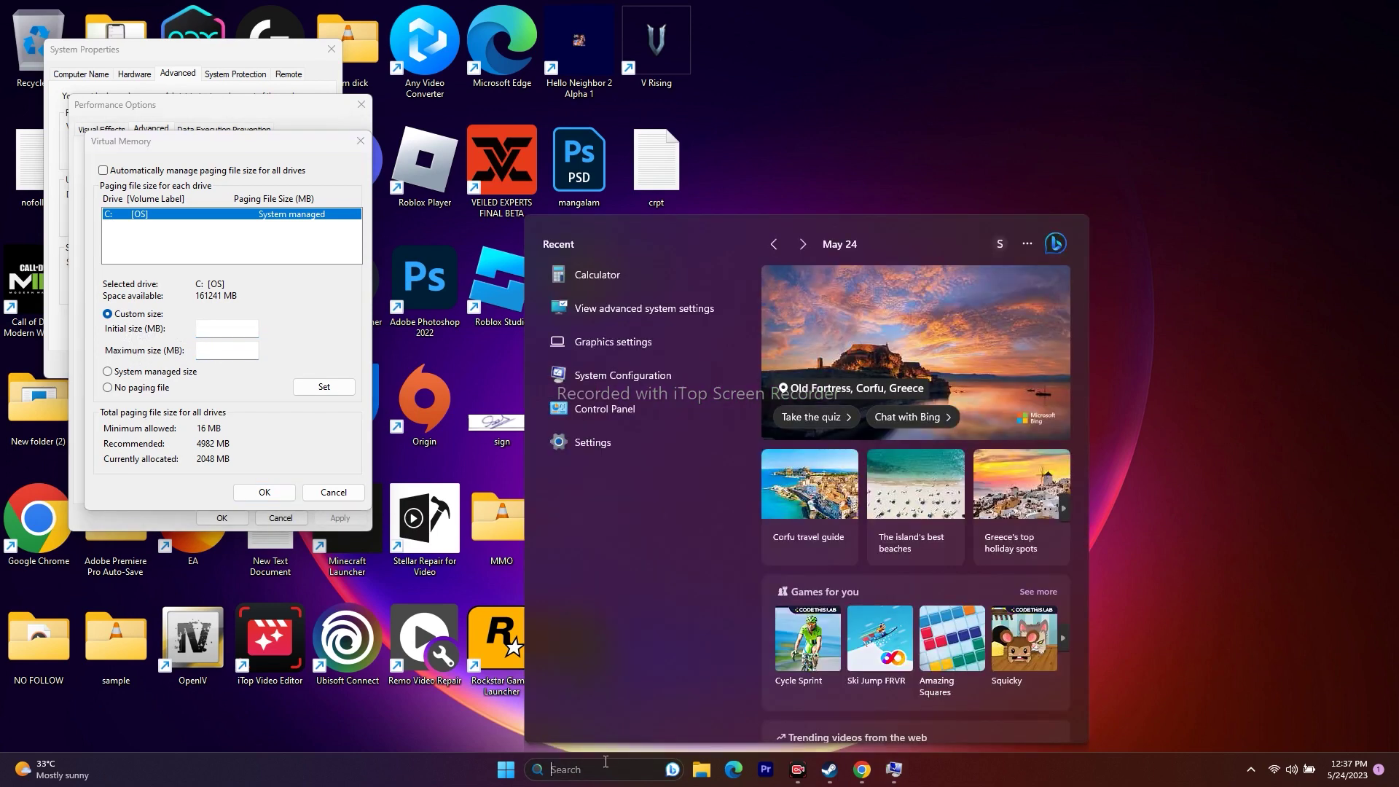
left_click(642, 284)
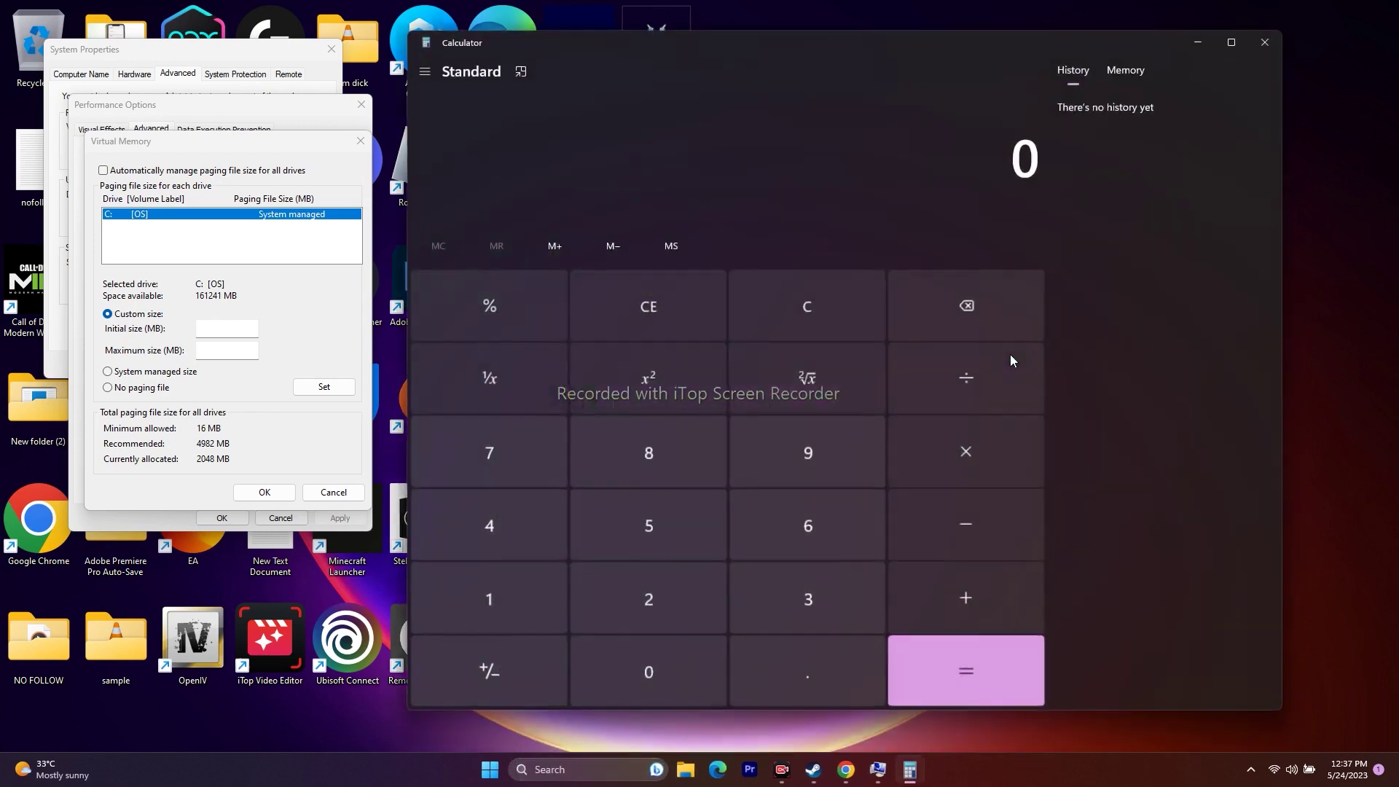
left_click(793, 599)
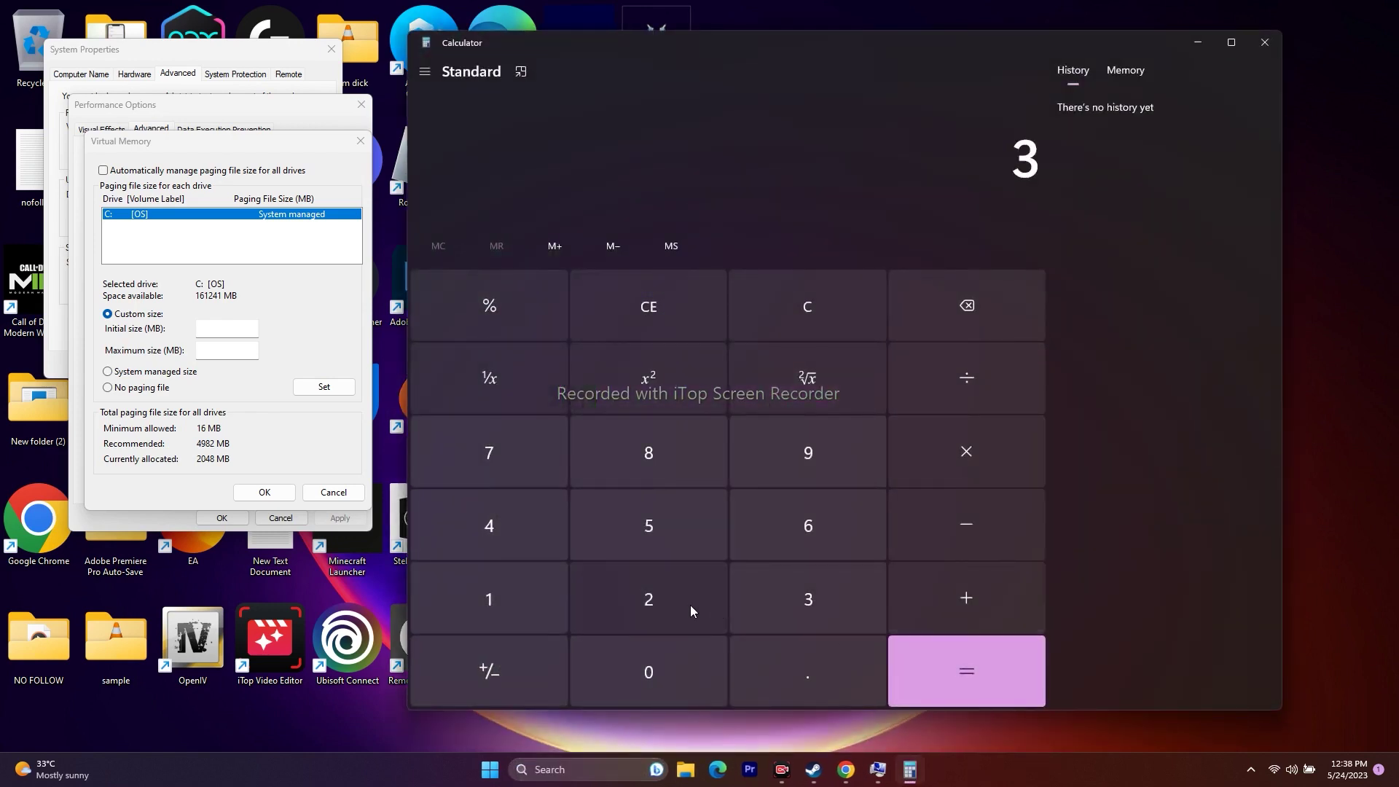
left_click(656, 601)
left_click(957, 451)
left_click(504, 604)
left_click(574, 663)
left_click(606, 620)
left_click(510, 527)
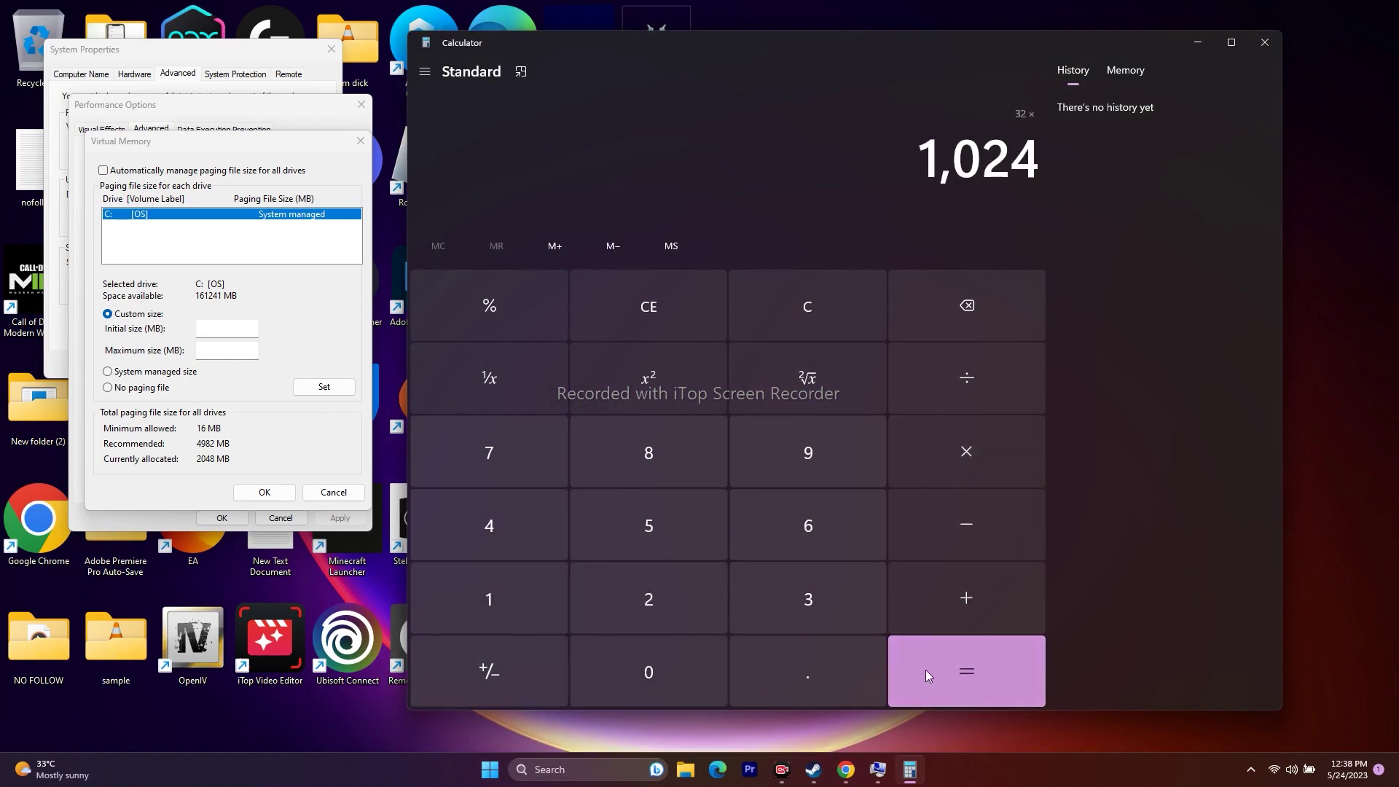
left_click(925, 671)
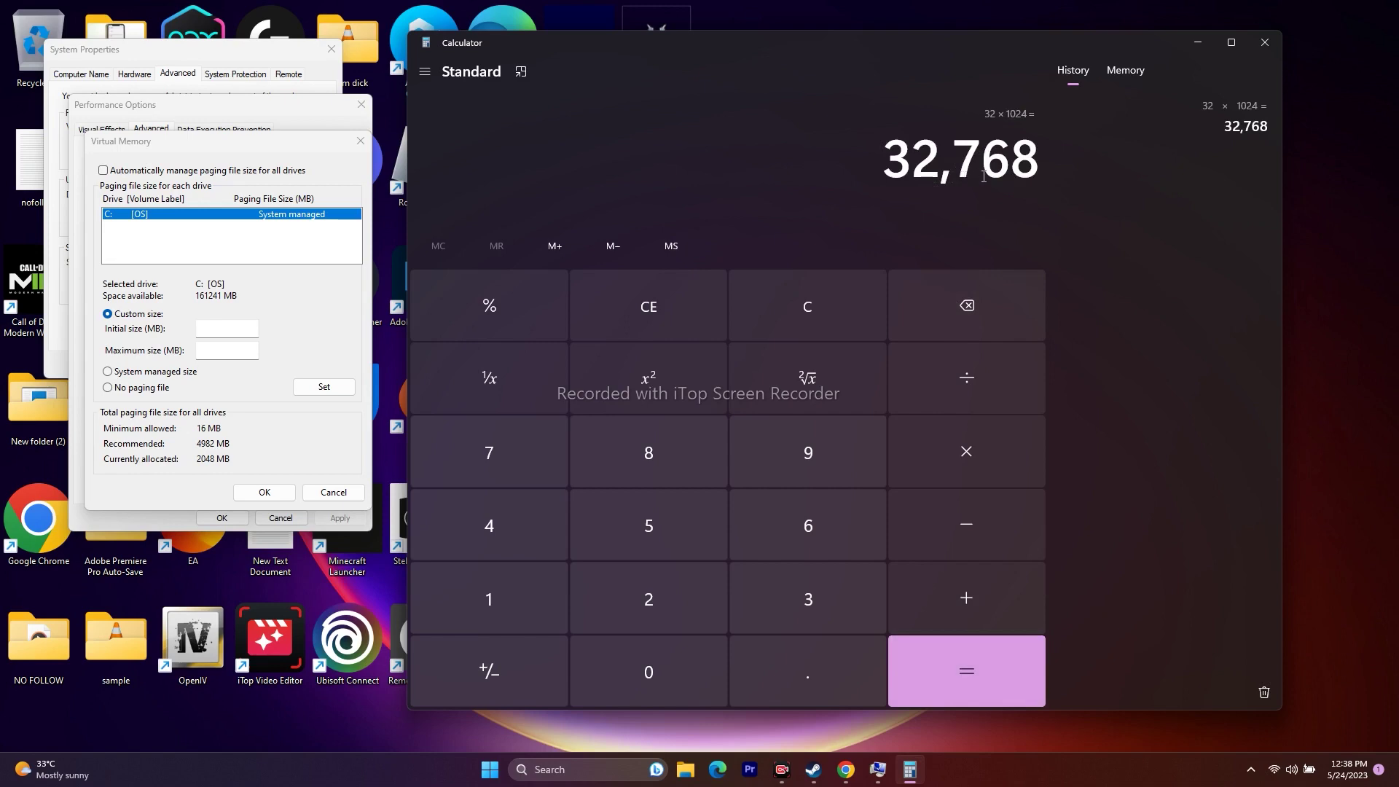
Multiply the calculated memory size by 1.5.
left_click(966, 451)
left_click(487, 596)
left_click(784, 666)
left_click(701, 517)
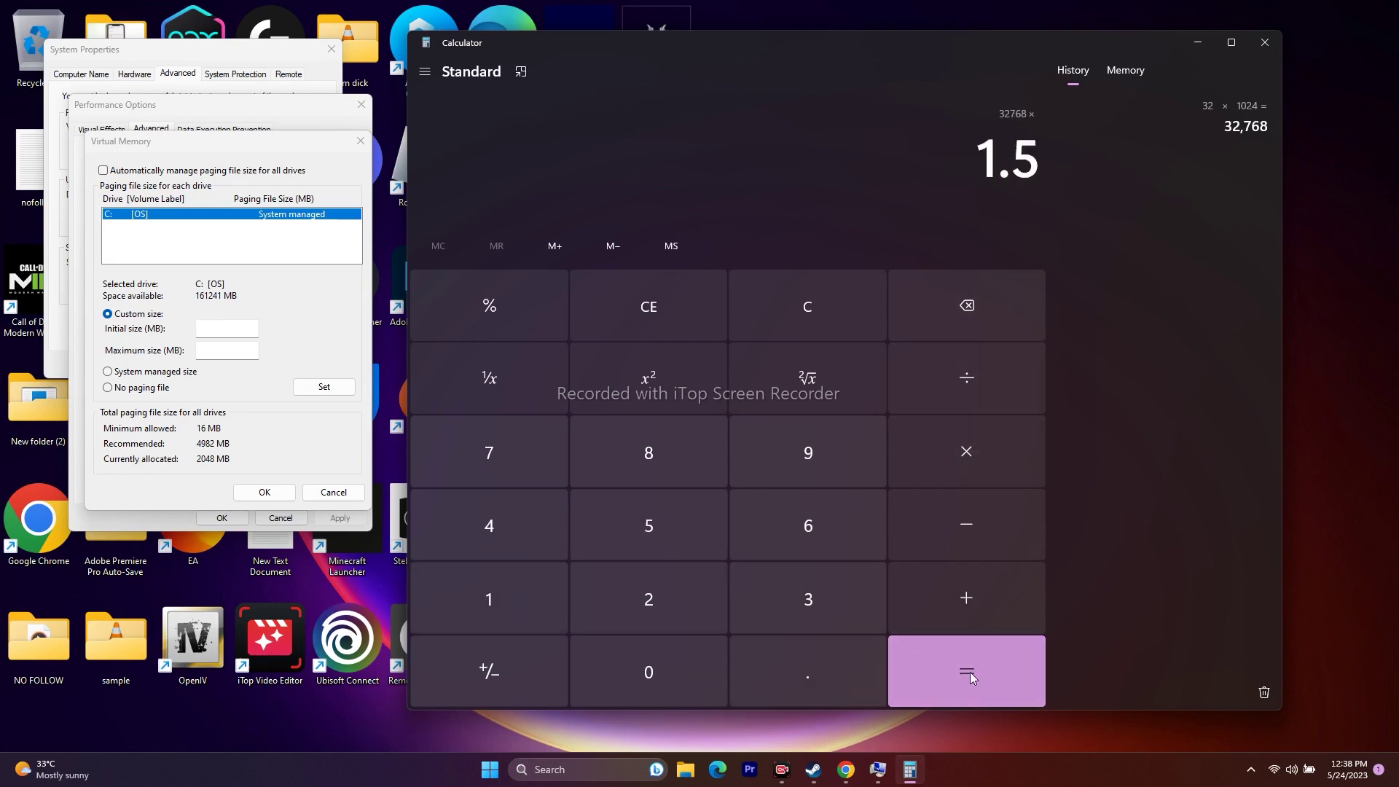
left_click(940, 670)
Copy the calculator result 49,152 into the paging file's initial size in the virtual memory settings.
double_click(917, 157)
key("ctrl+c")
right_click(1020, 164)
left_click(1060, 174)
right_click(223, 330)
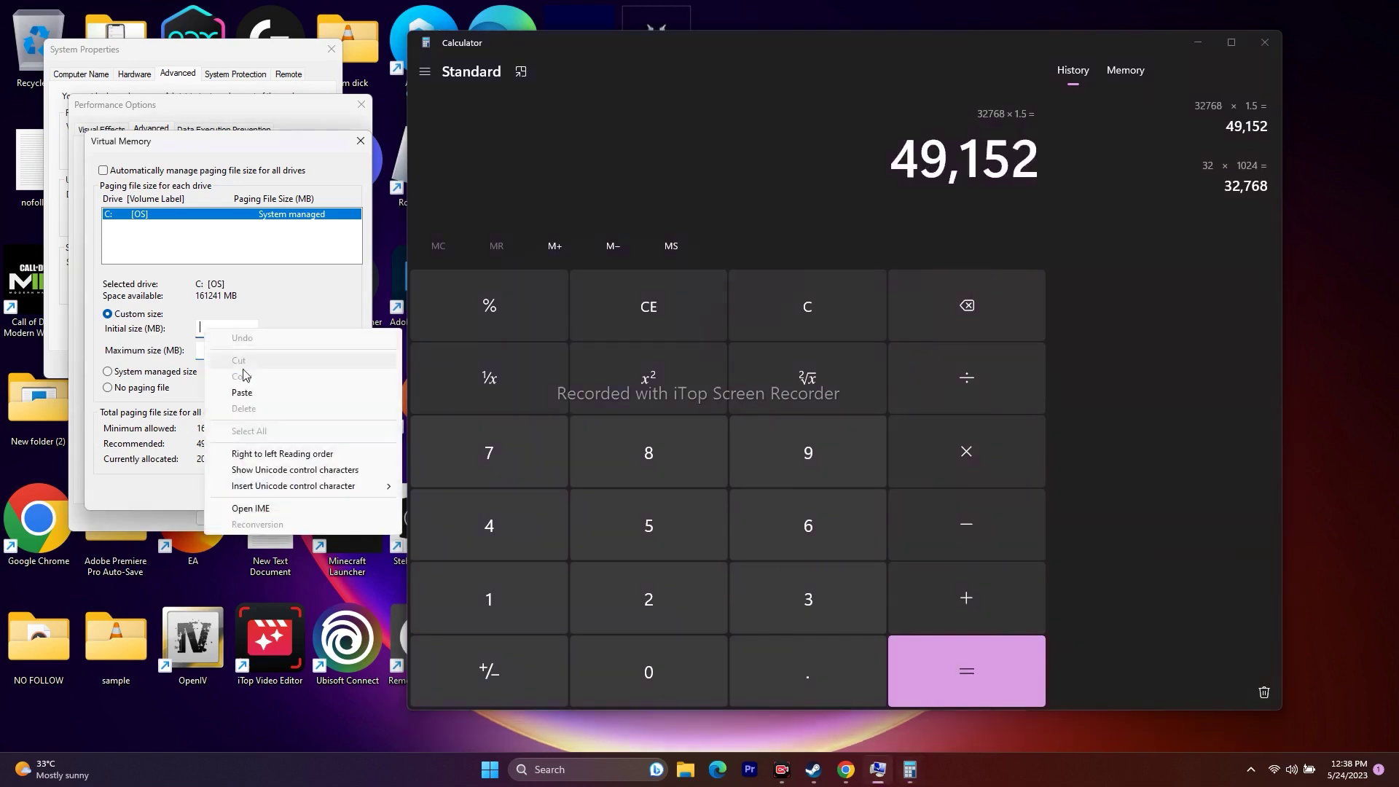
left_click(244, 393)
left_click(197, 357)
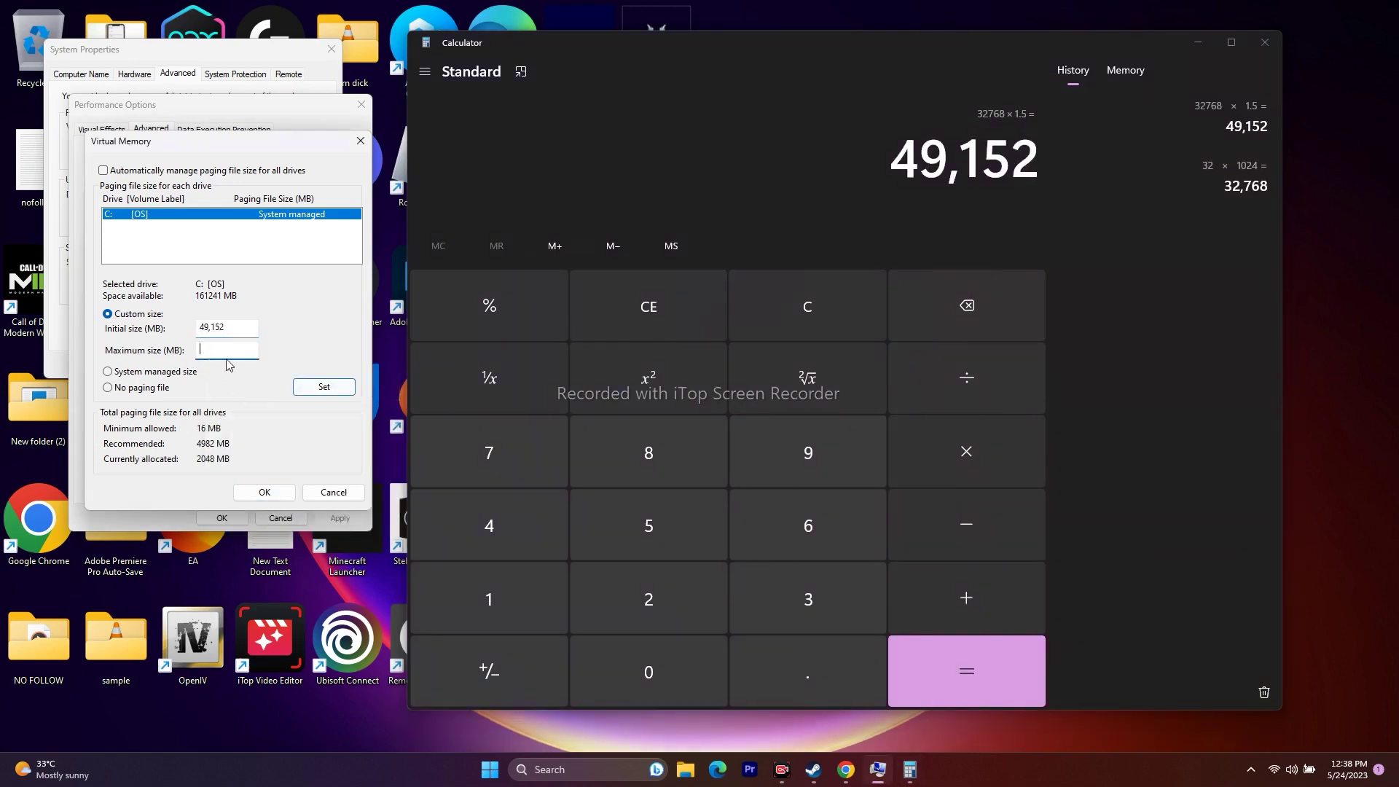
Clear the calculator, multiply 32 by 1024 and multiply the result by 3.
left_click(611, 312)
left_click(778, 602)
left_click(681, 605)
left_click(944, 451)
left_click(552, 600)
left_click(627, 655)
left_click(621, 619)
left_click(547, 531)
left_click(963, 674)
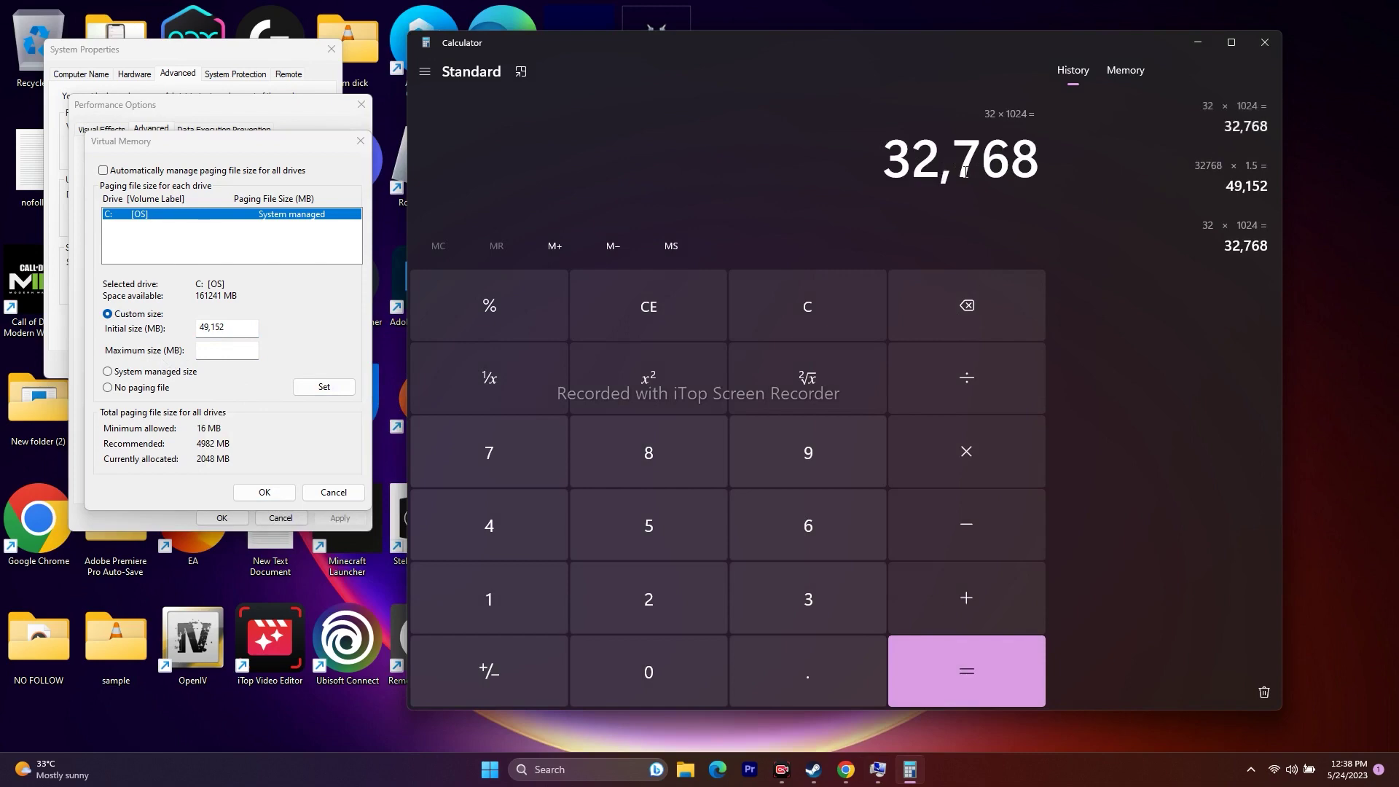
left_click(969, 454)
left_click(842, 609)
left_click(959, 671)
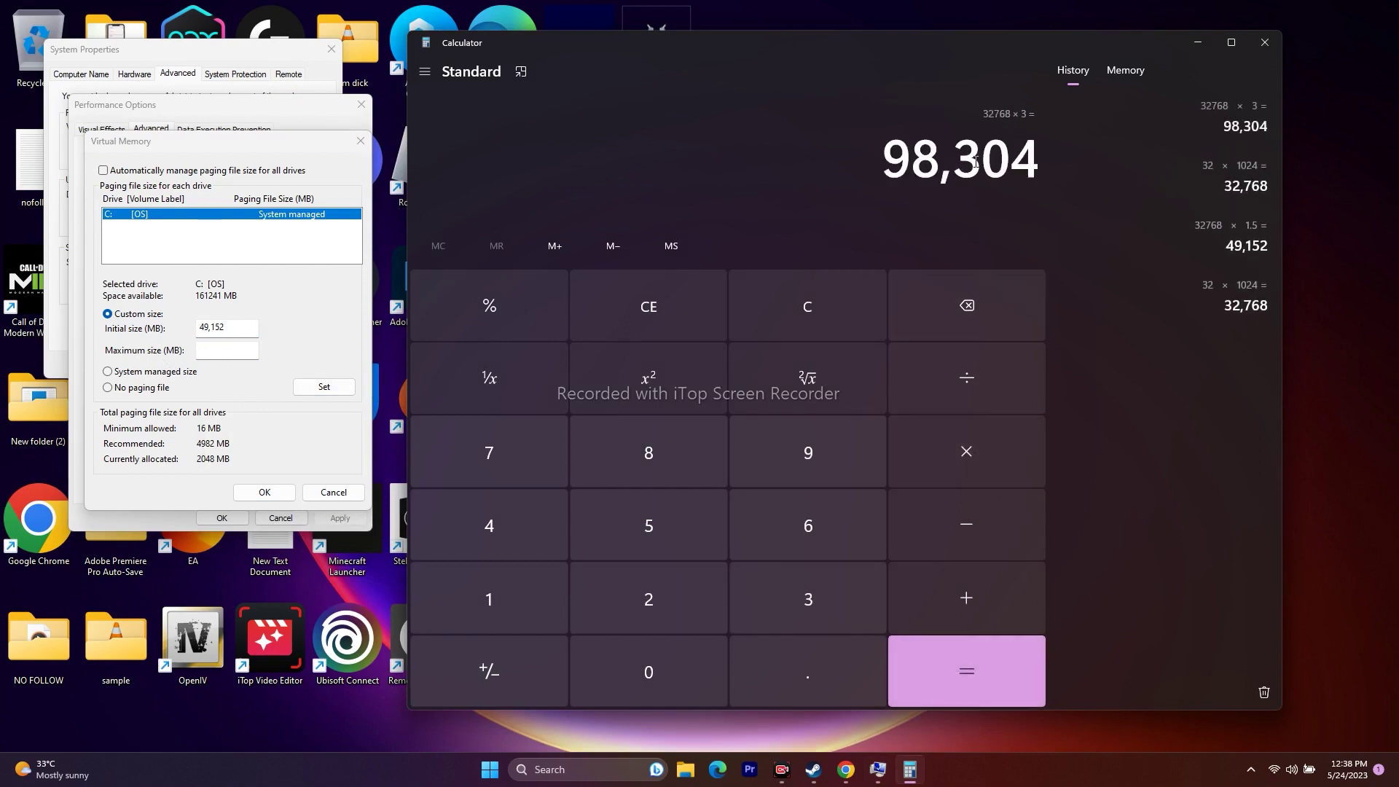
Copy the calculator result 98,304 into the paging file's maximum size and close Calculator.
left_click_drag(885, 154, 1061, 171)
key("ctrl+c")
right_click(1034, 168)
left_click(1056, 177)
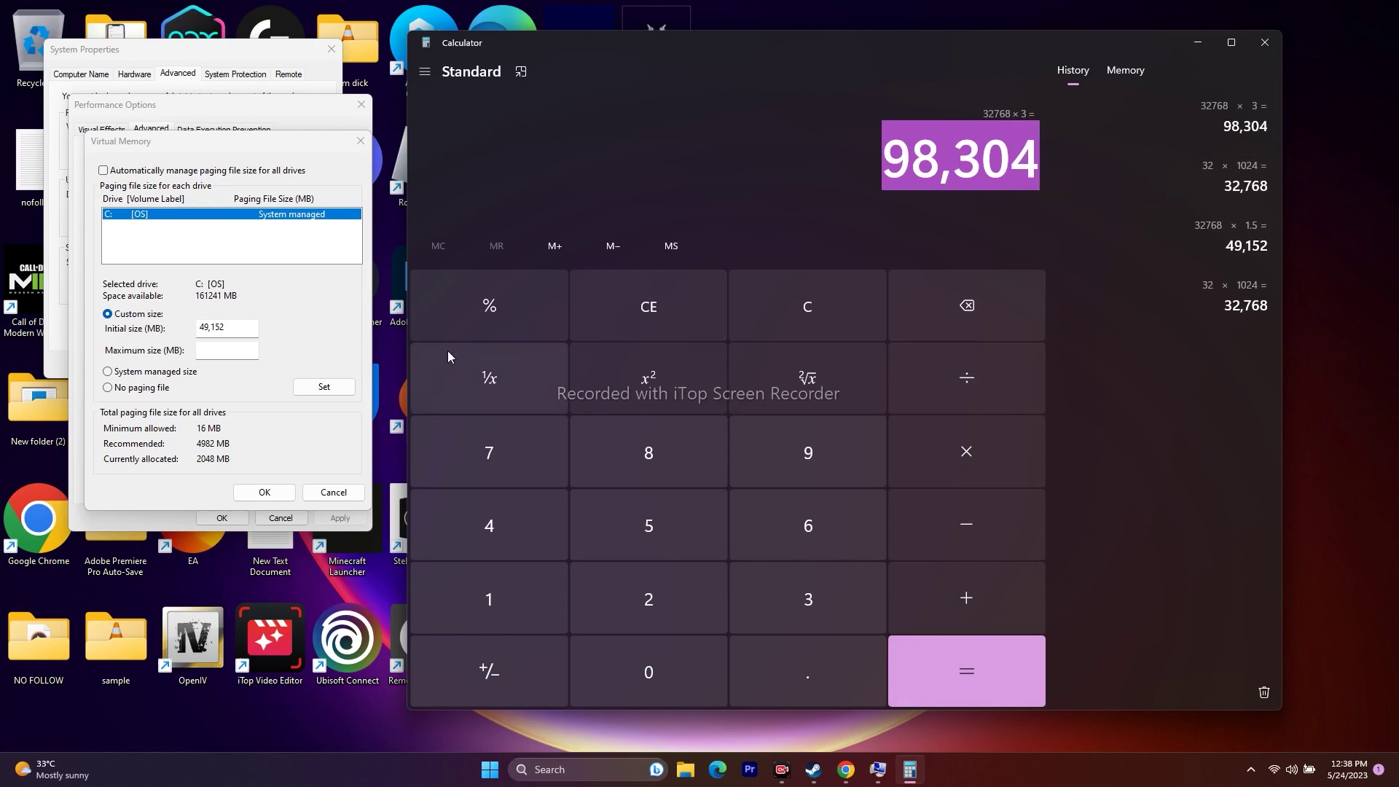
right_click(227, 358)
left_click(248, 422)
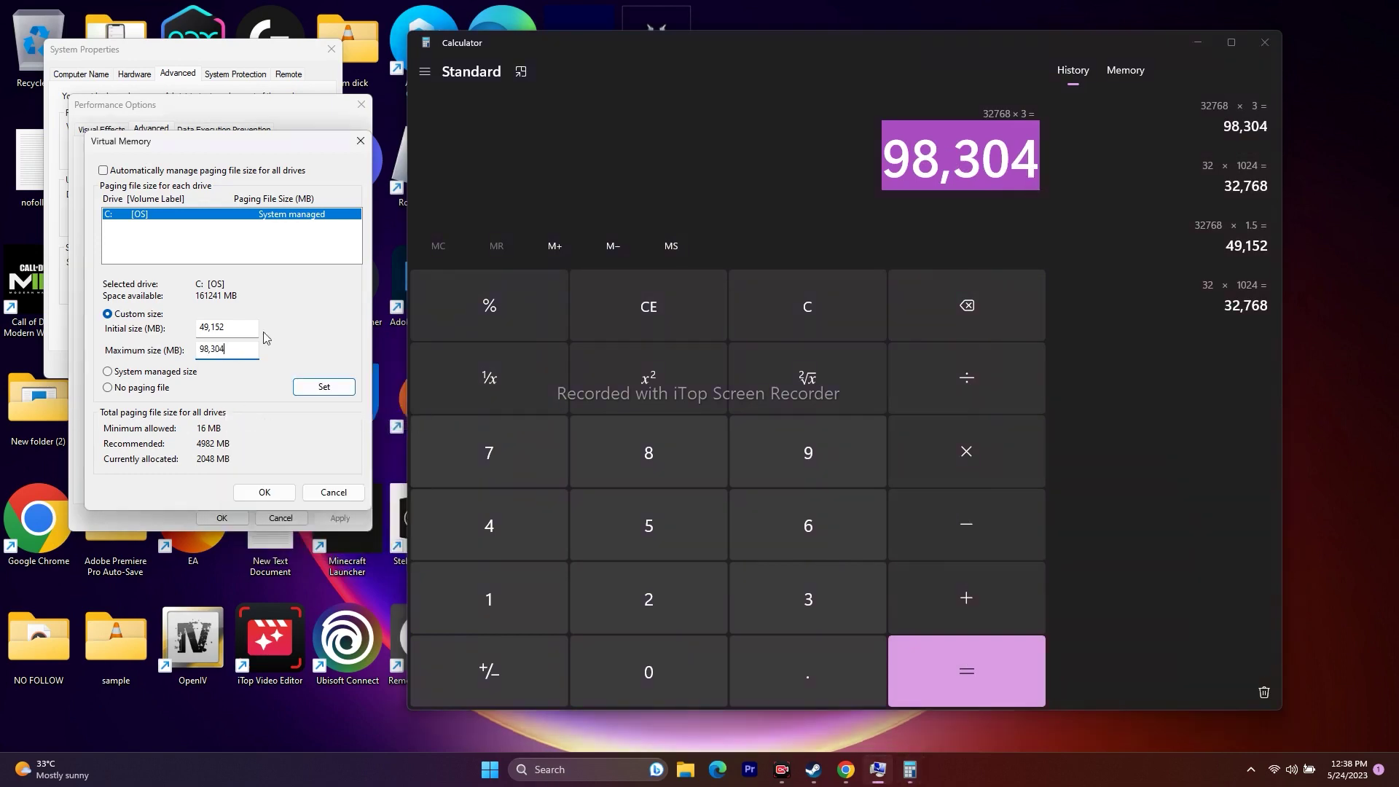
left_click(1264, 42)
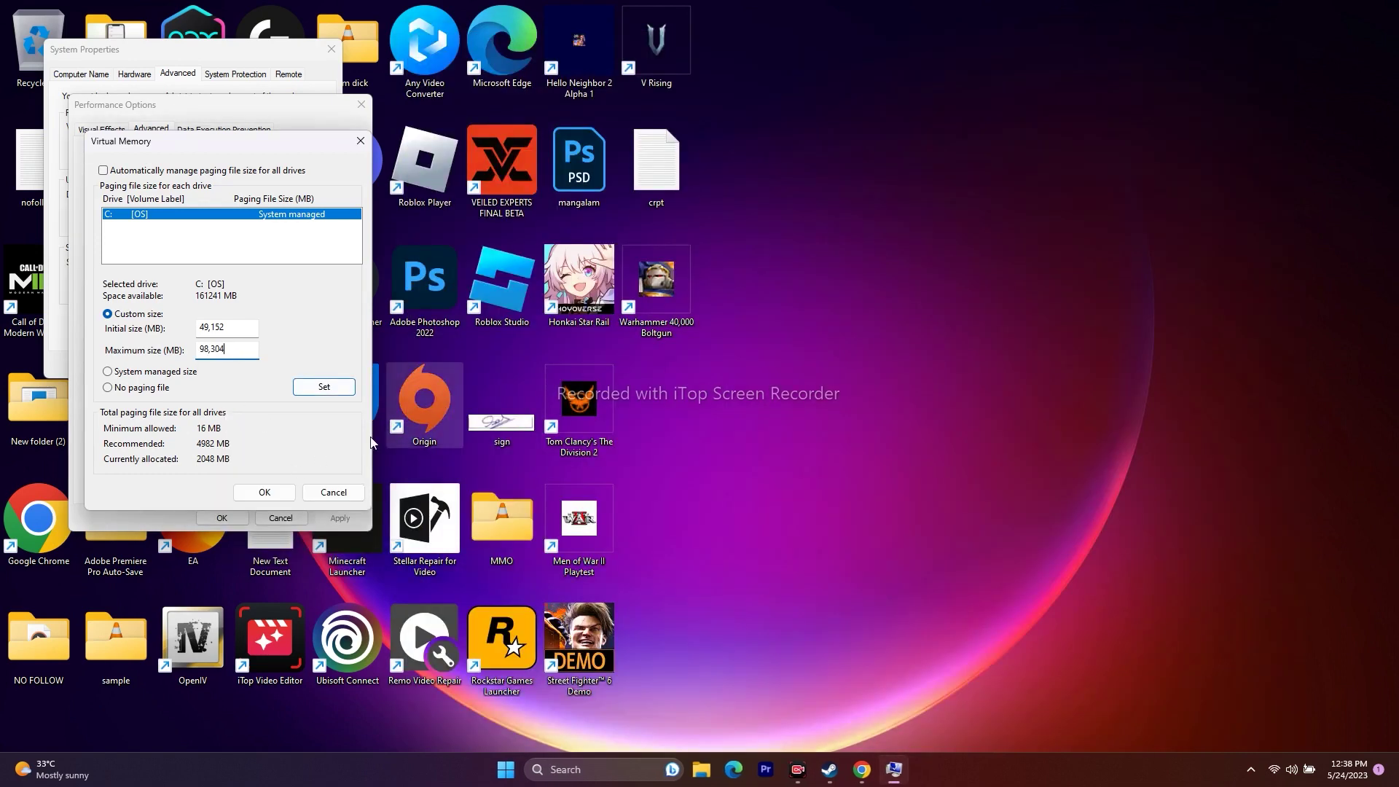
Confirm the virtual memory and performance settings, close System Properties and return to the desktop from Steam.
left_click(265, 492)
left_click(221, 517)
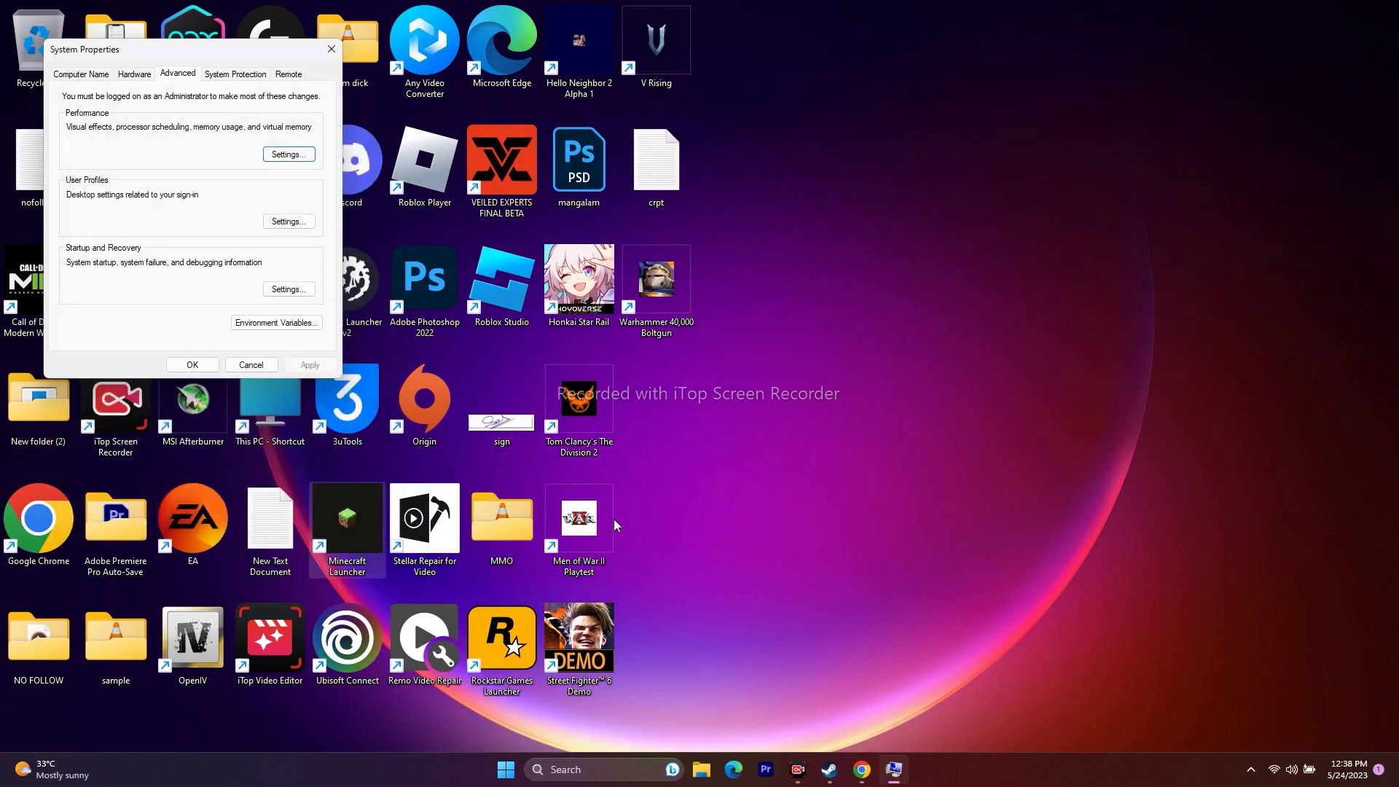
left_click(332, 49)
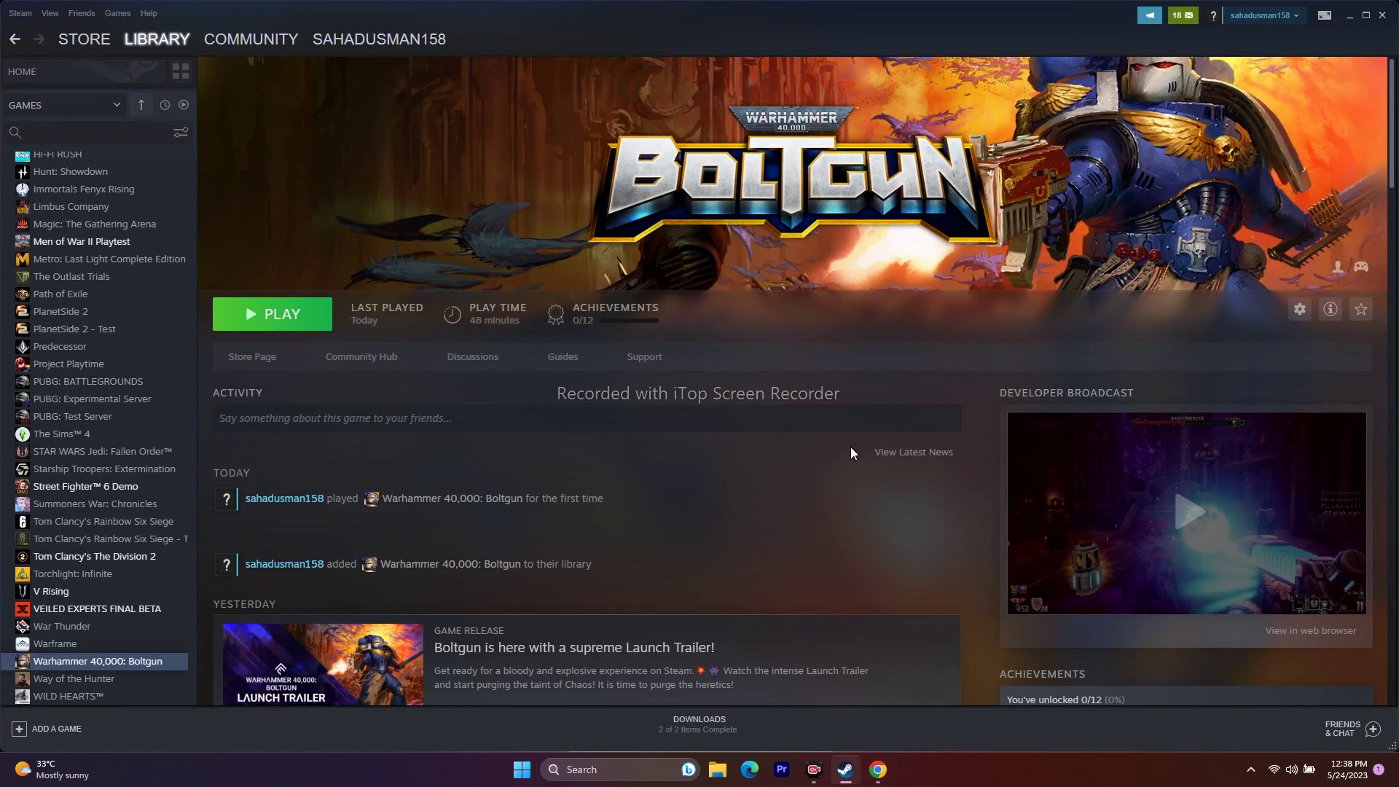
left_click(1350, 15)
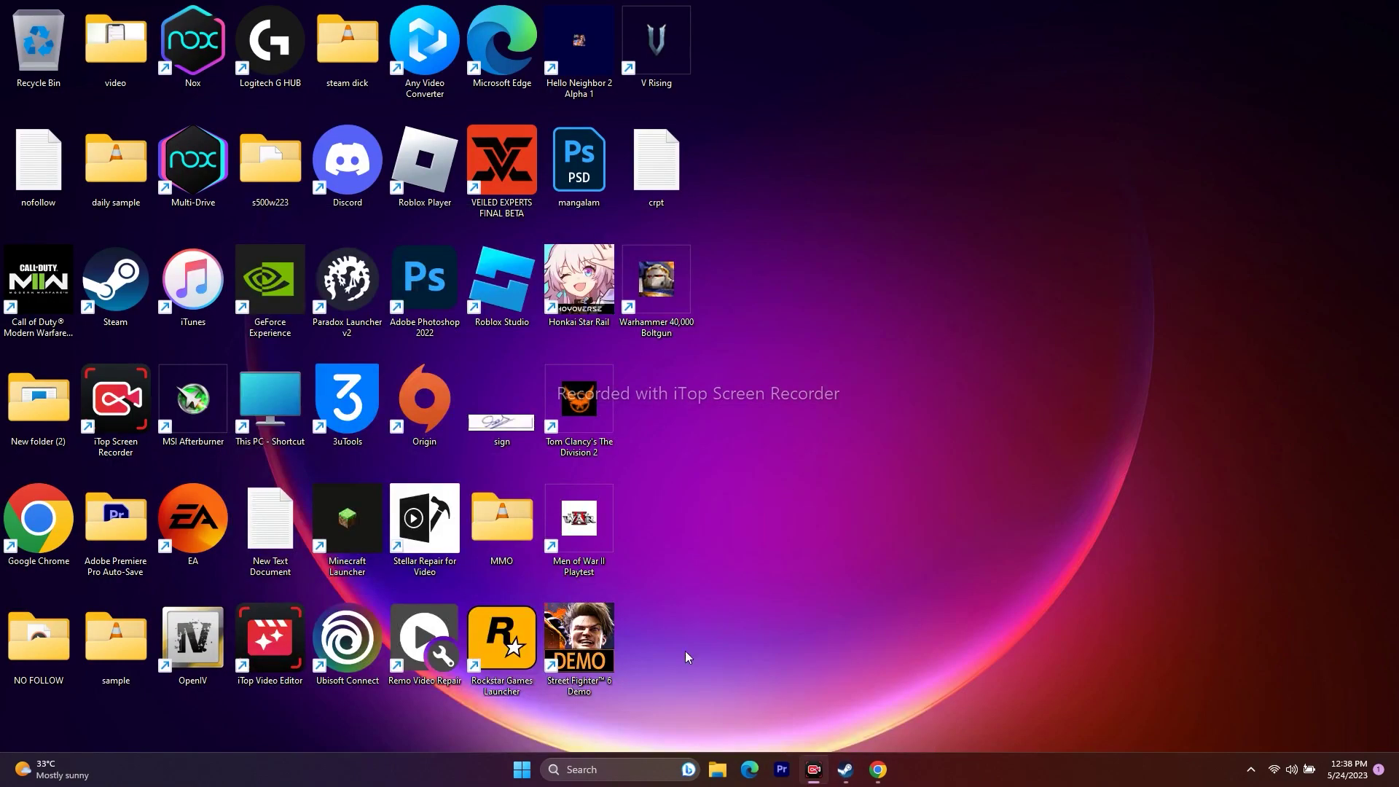
Open the Windows Update page in Windows Settings to check for available updates and close Settings.
left_click(633, 778)
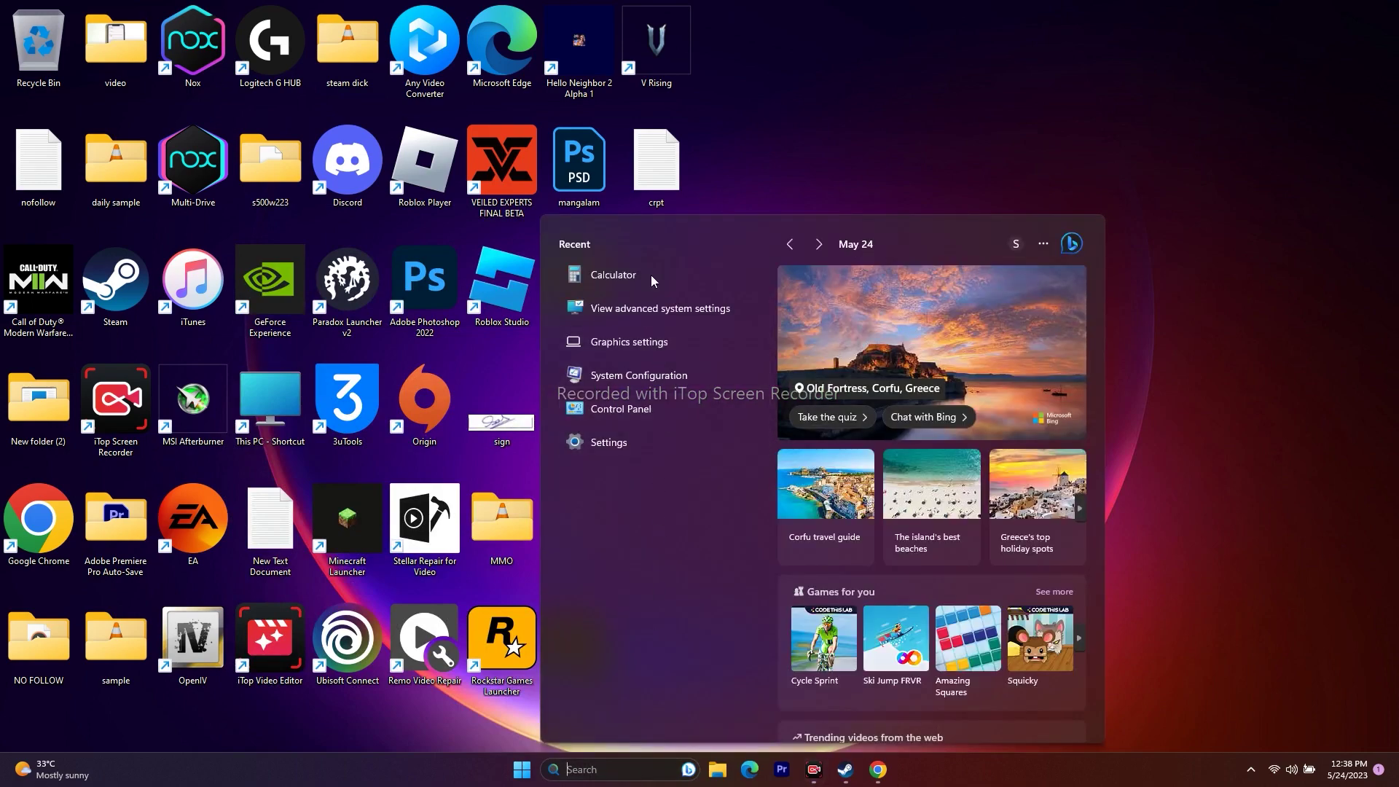
left_click(628, 440)
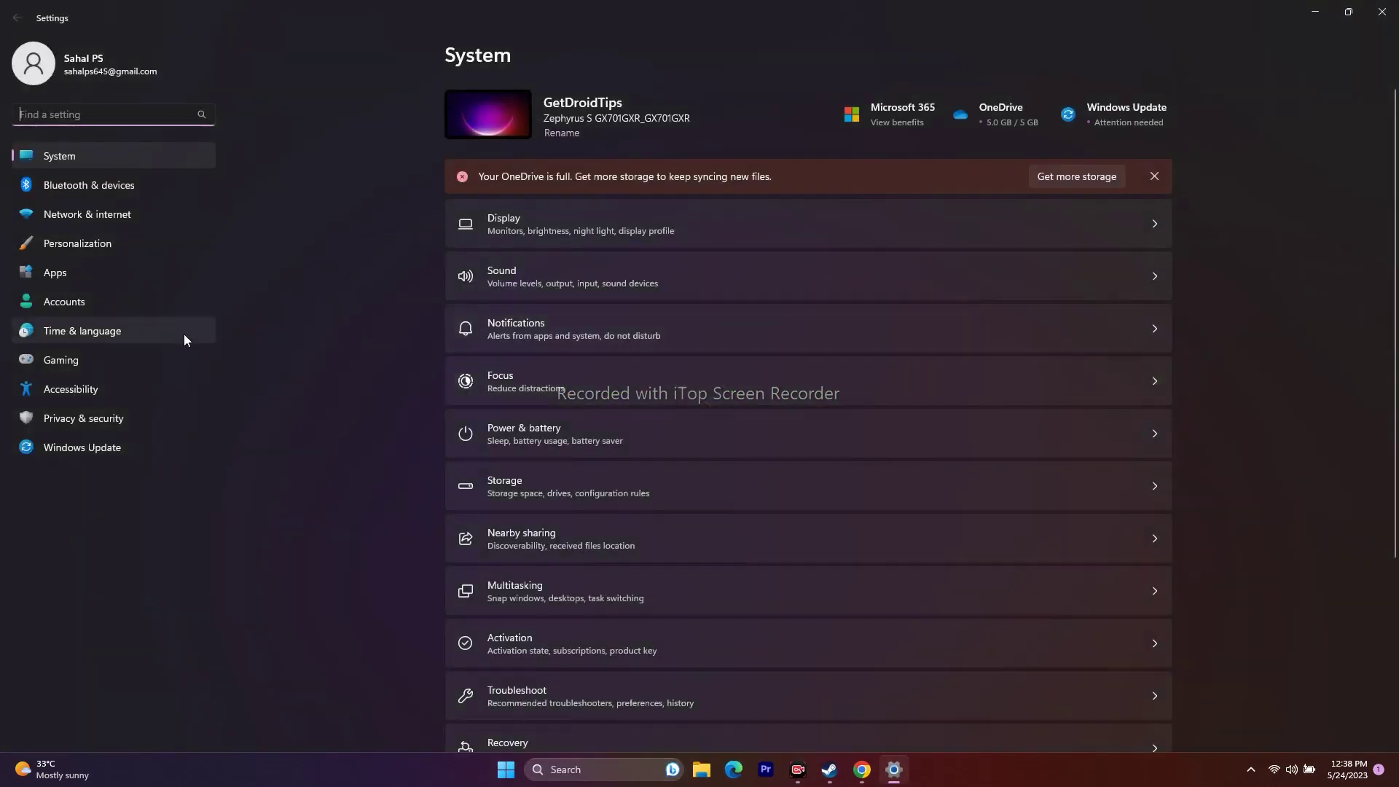
left_click(111, 447)
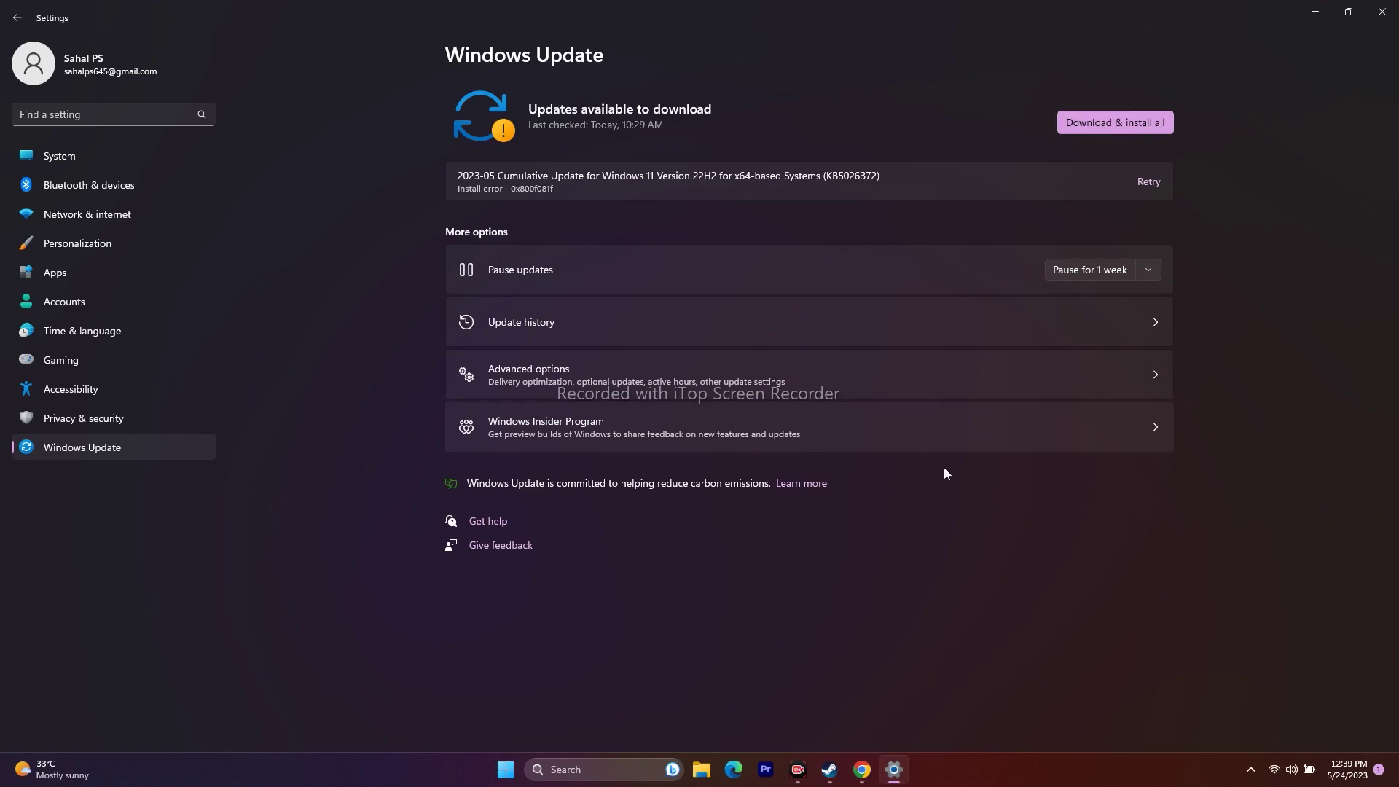
left_click(1382, 12)
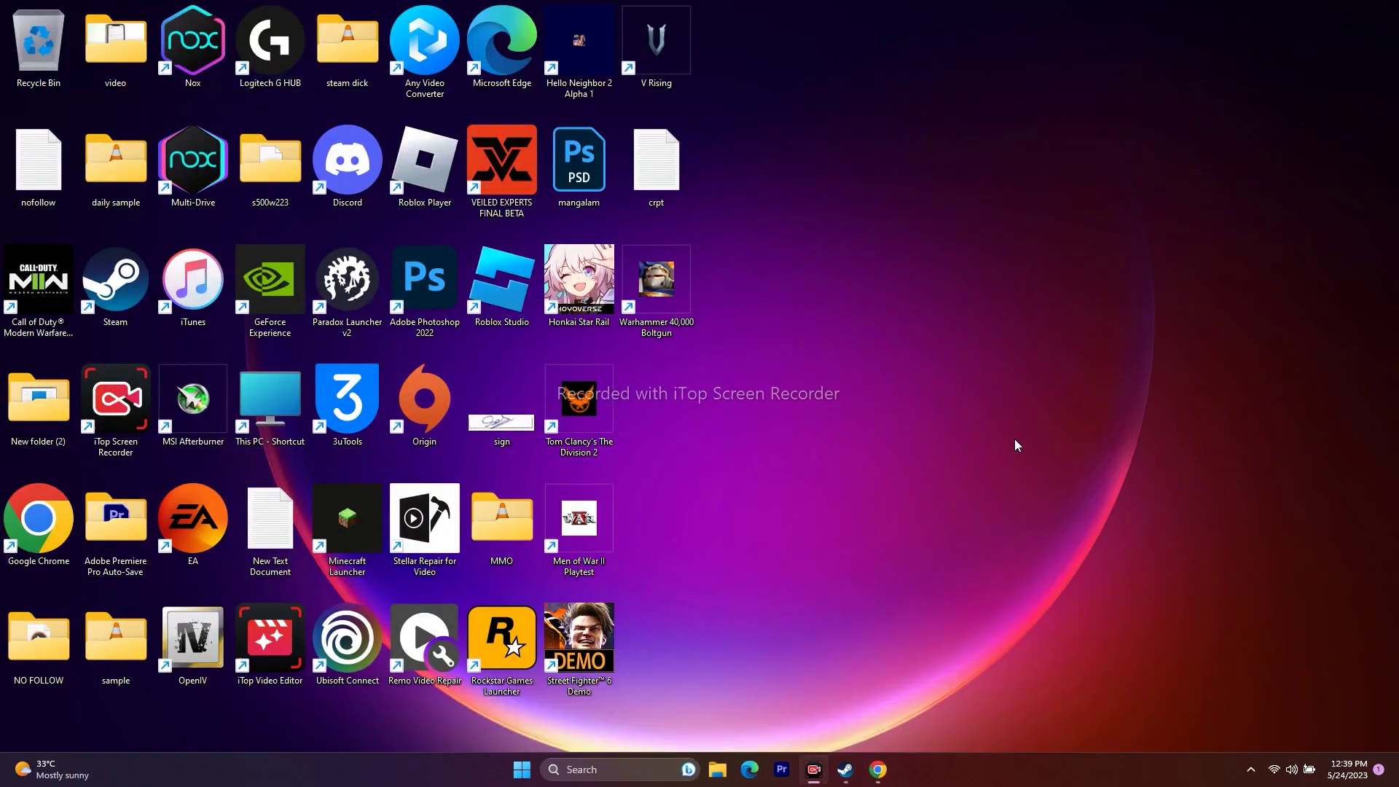
Switch to Chrome's GeForce Drivers page and examine the product type options in the manual driver search.
left_click(846, 769)
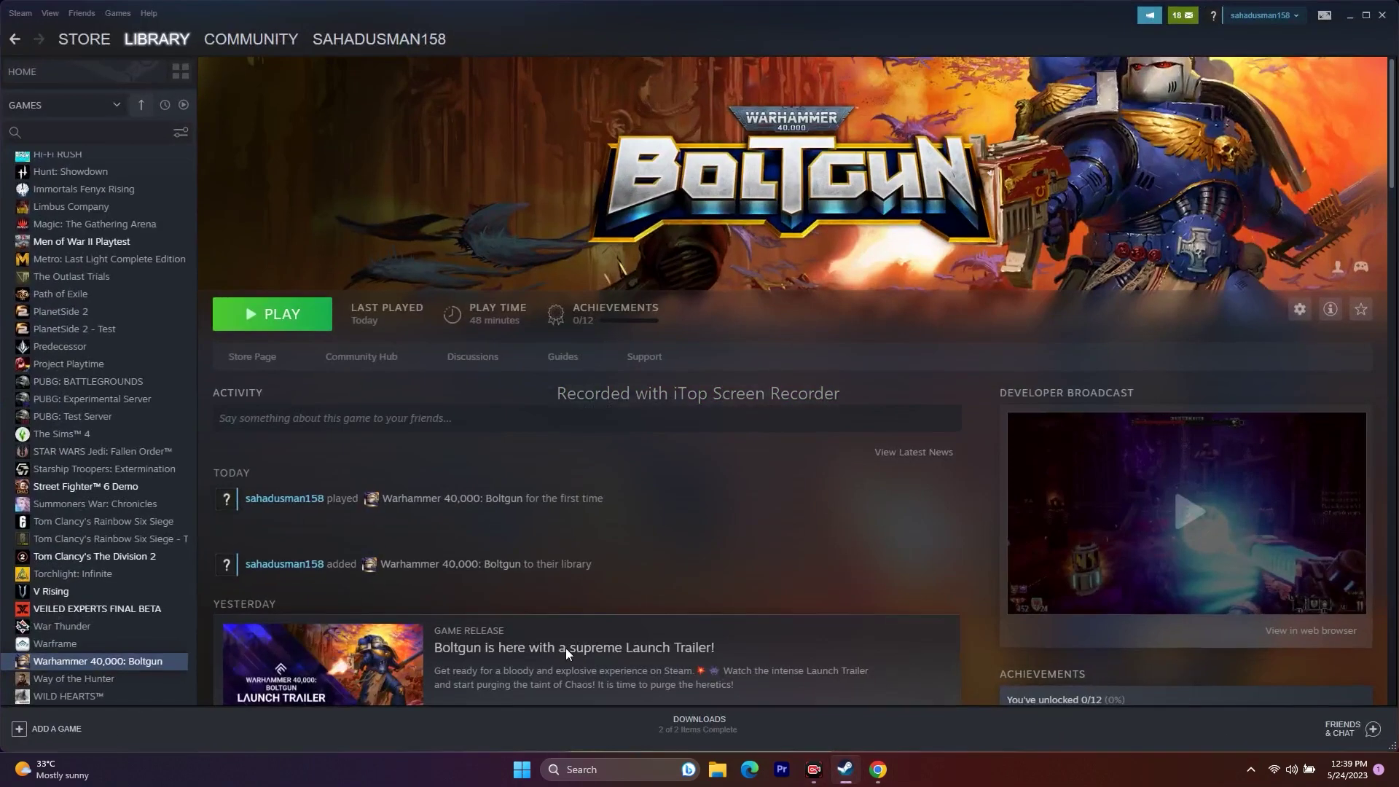
left_click(878, 769)
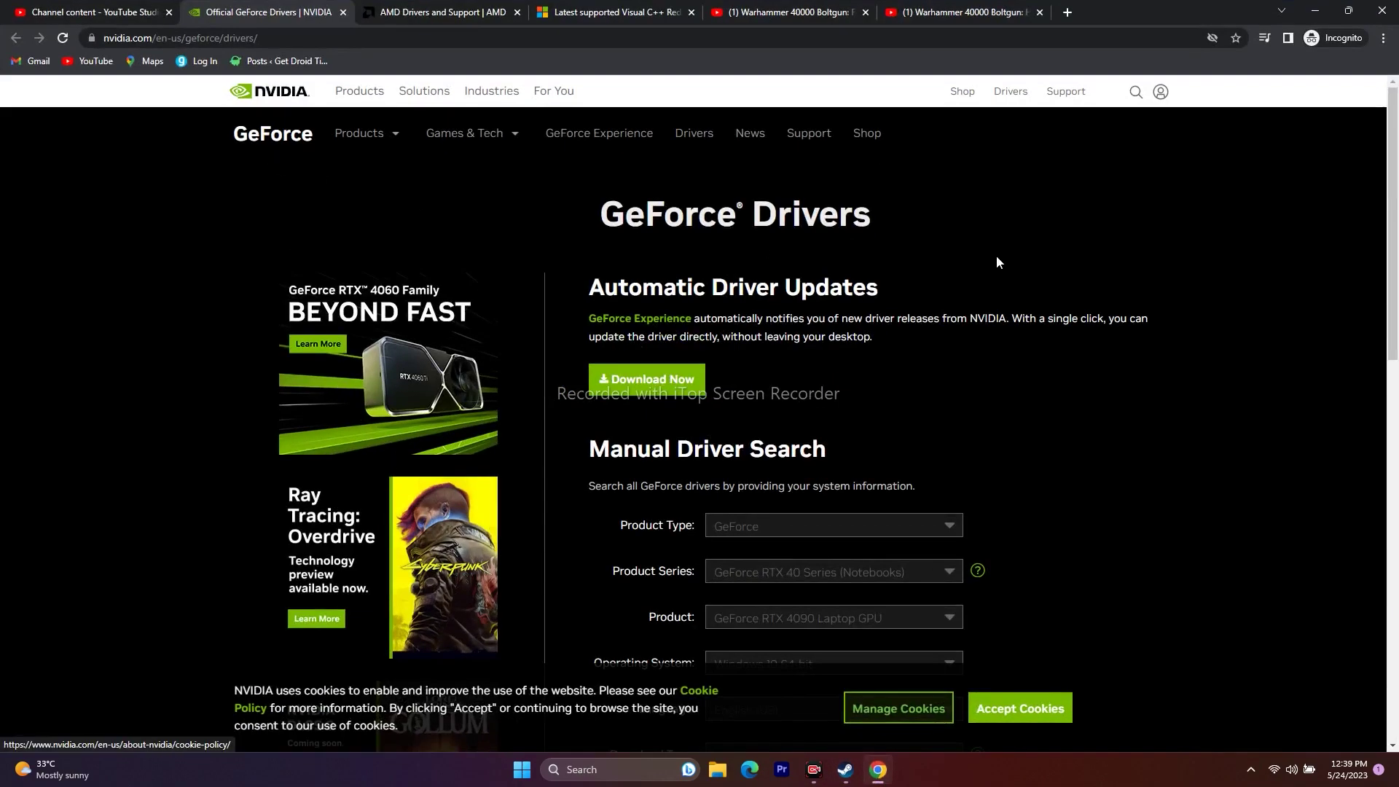
scroll(1335, 250, "down", 3)
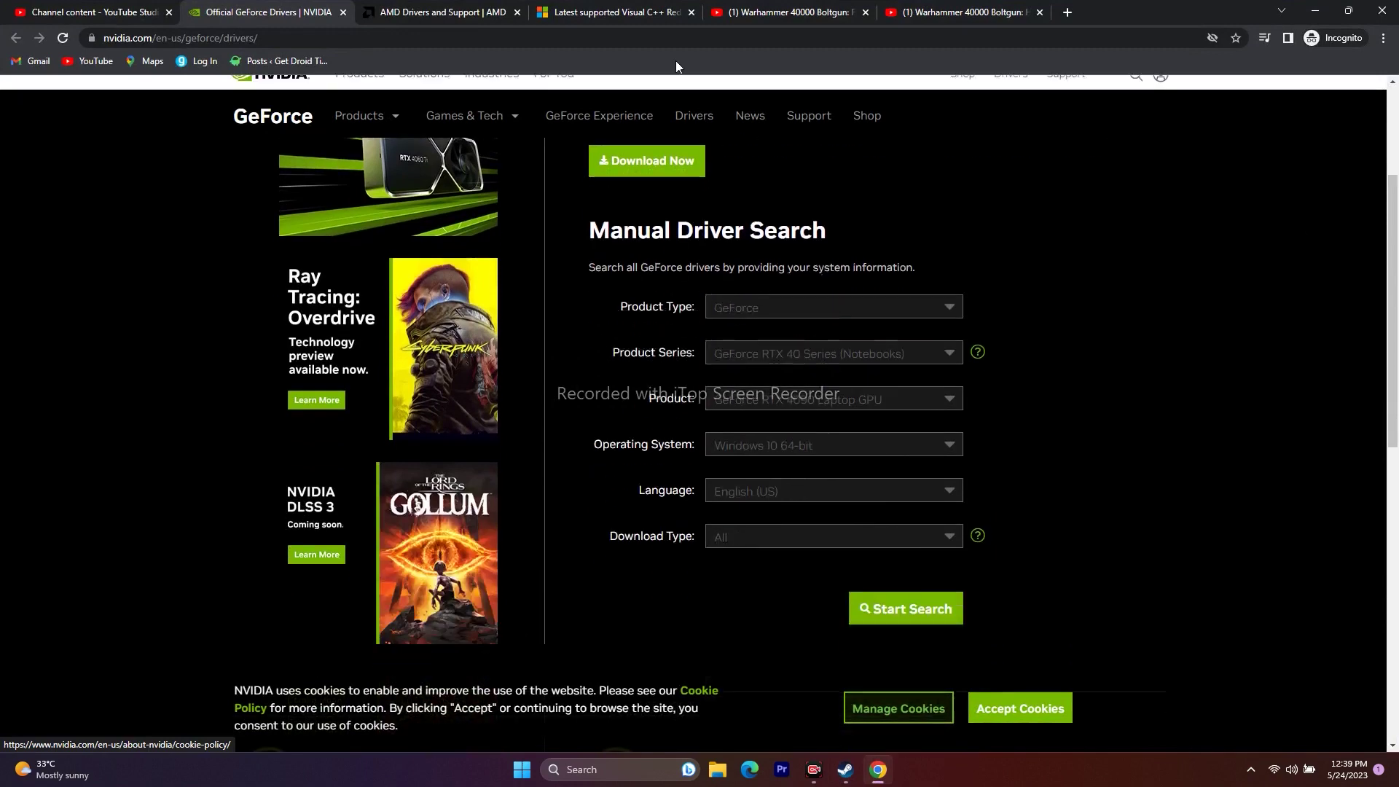
left_click(467, 12)
left_click(275, 9)
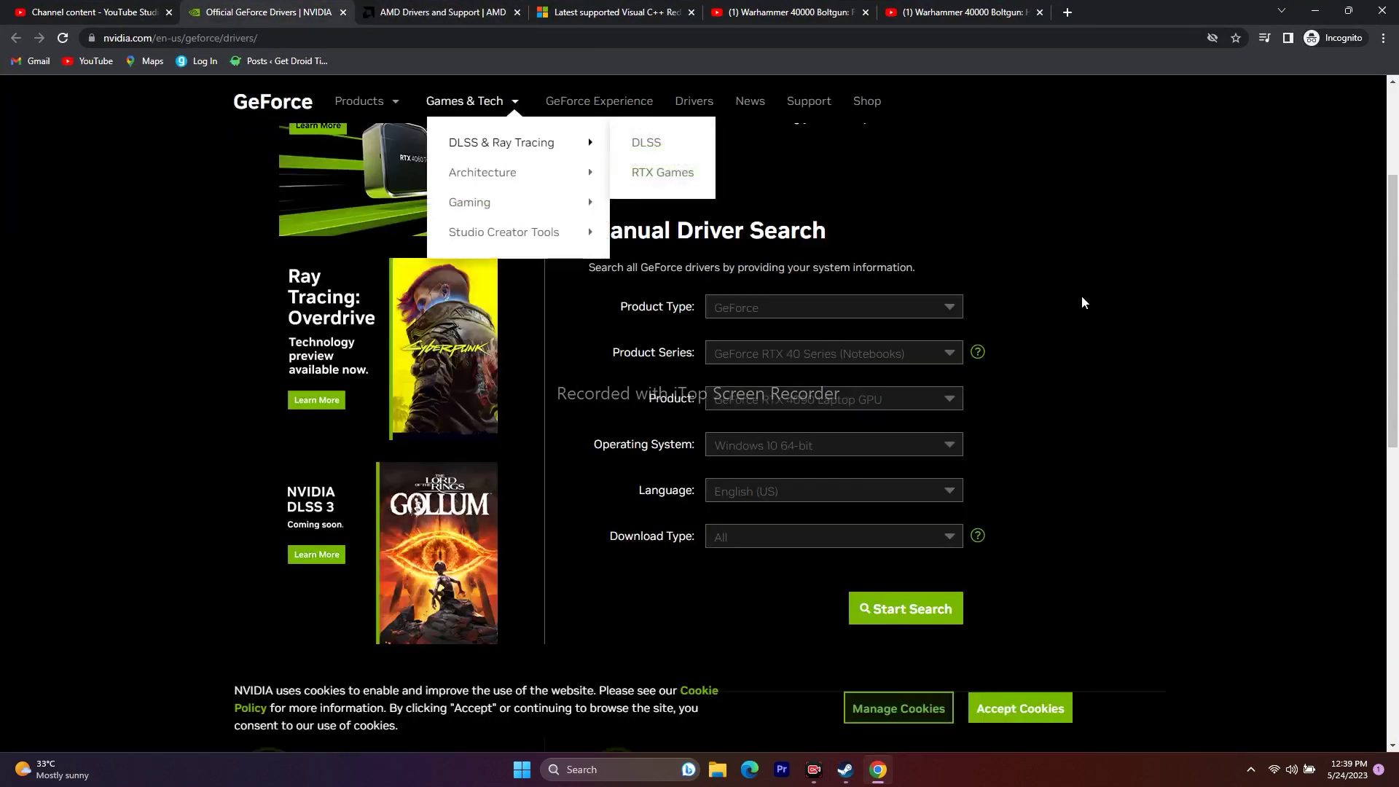
scroll(1166, 305, "down", 1)
left_click(757, 175)
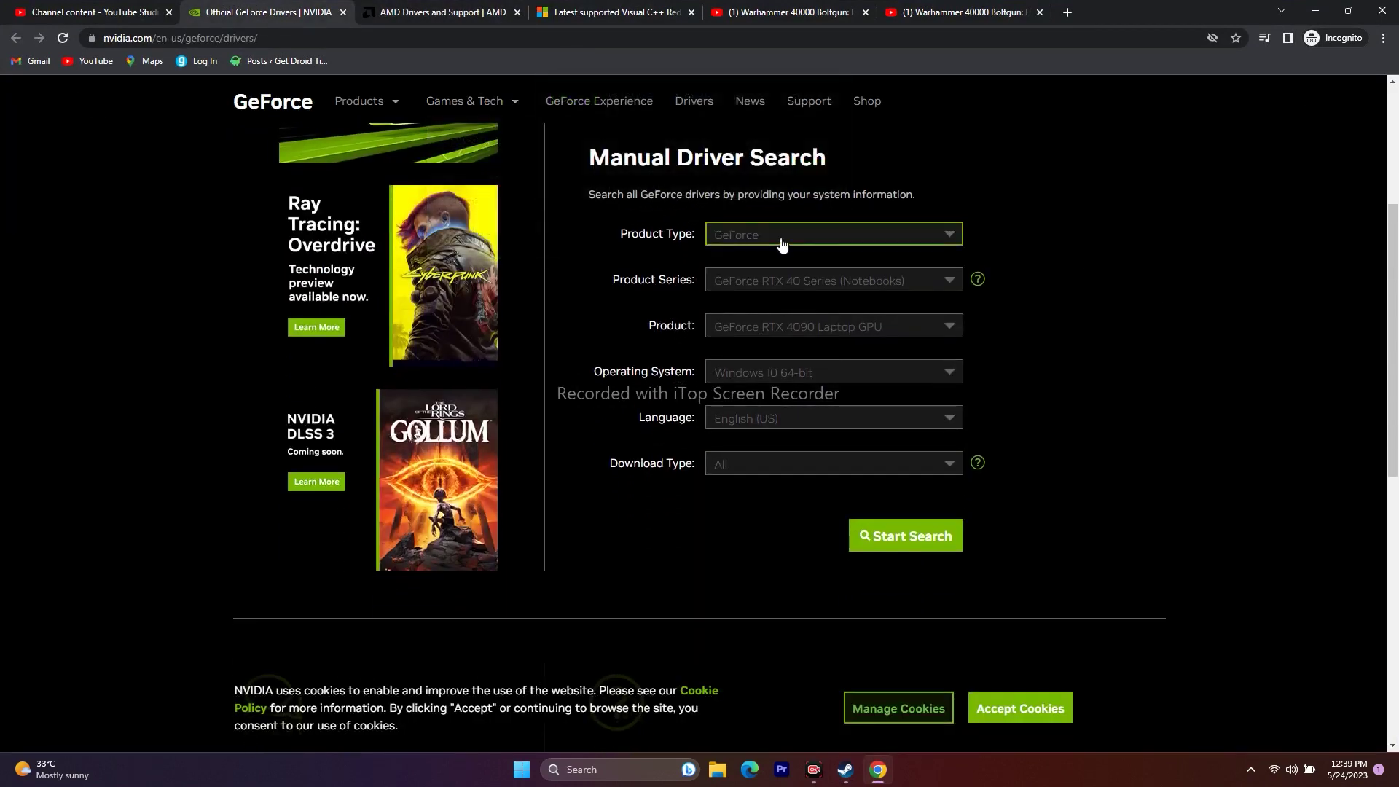
left_click(782, 244)
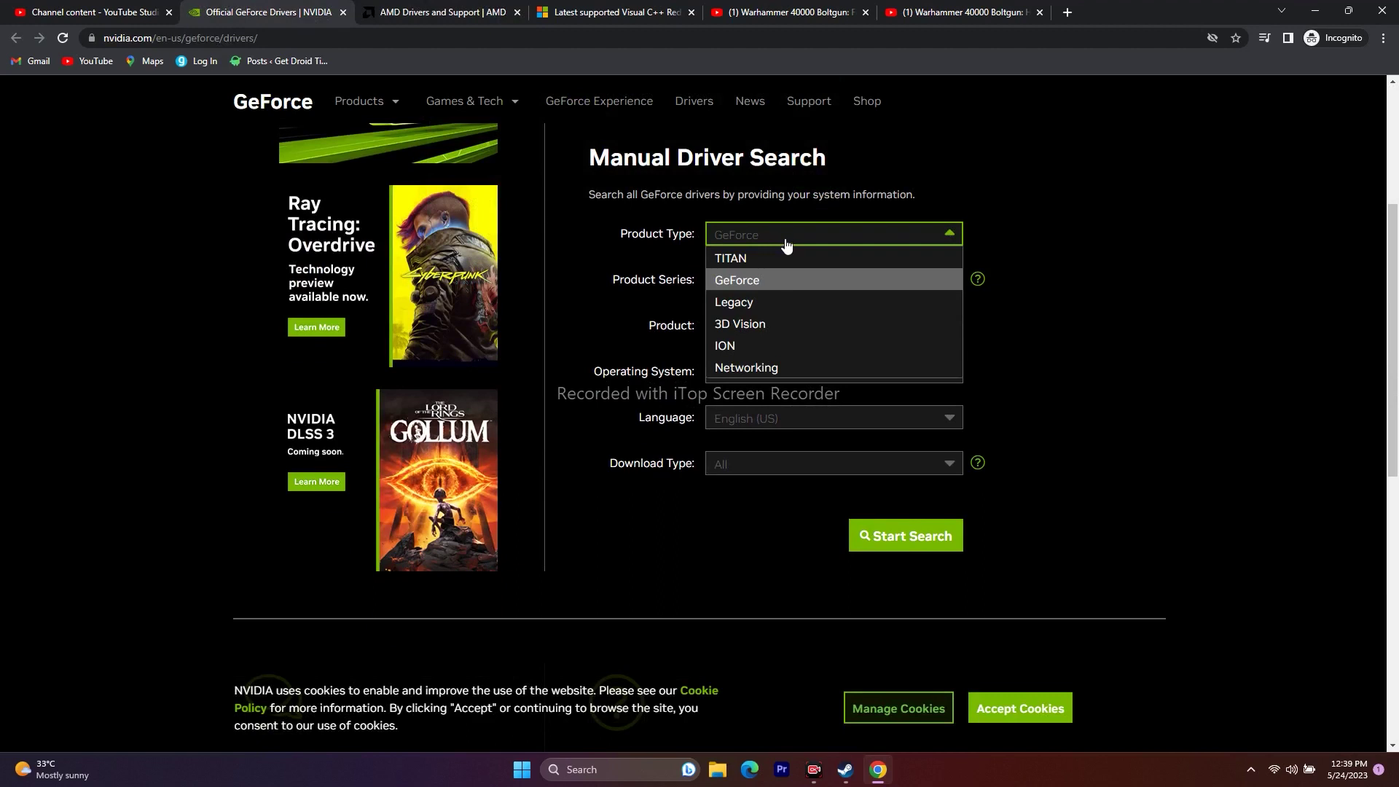
left_click(786, 244)
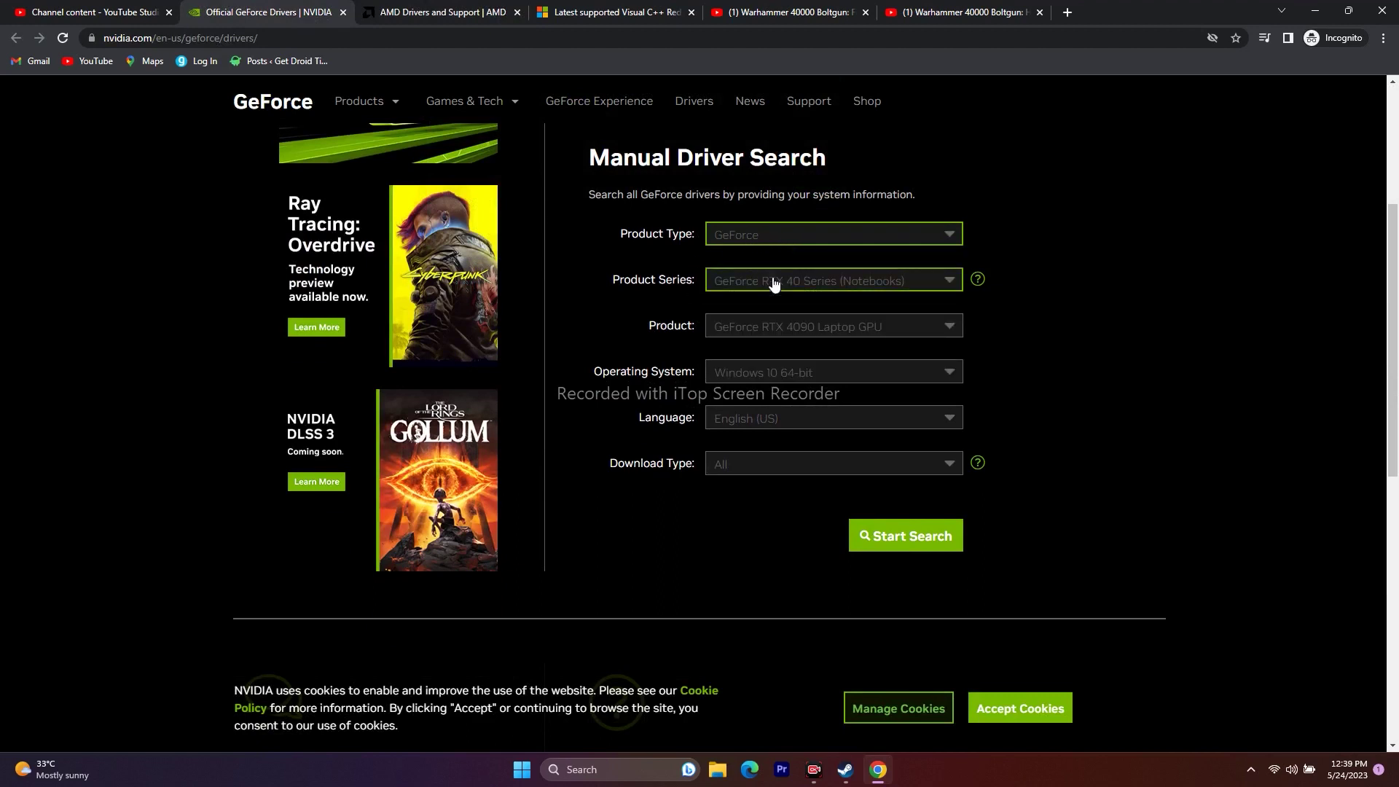
Try to search for GeForce RTX 4090 Laptop GPU drivers with the operating system set to Windows 11.
left_click(775, 283)
left_click(813, 305)
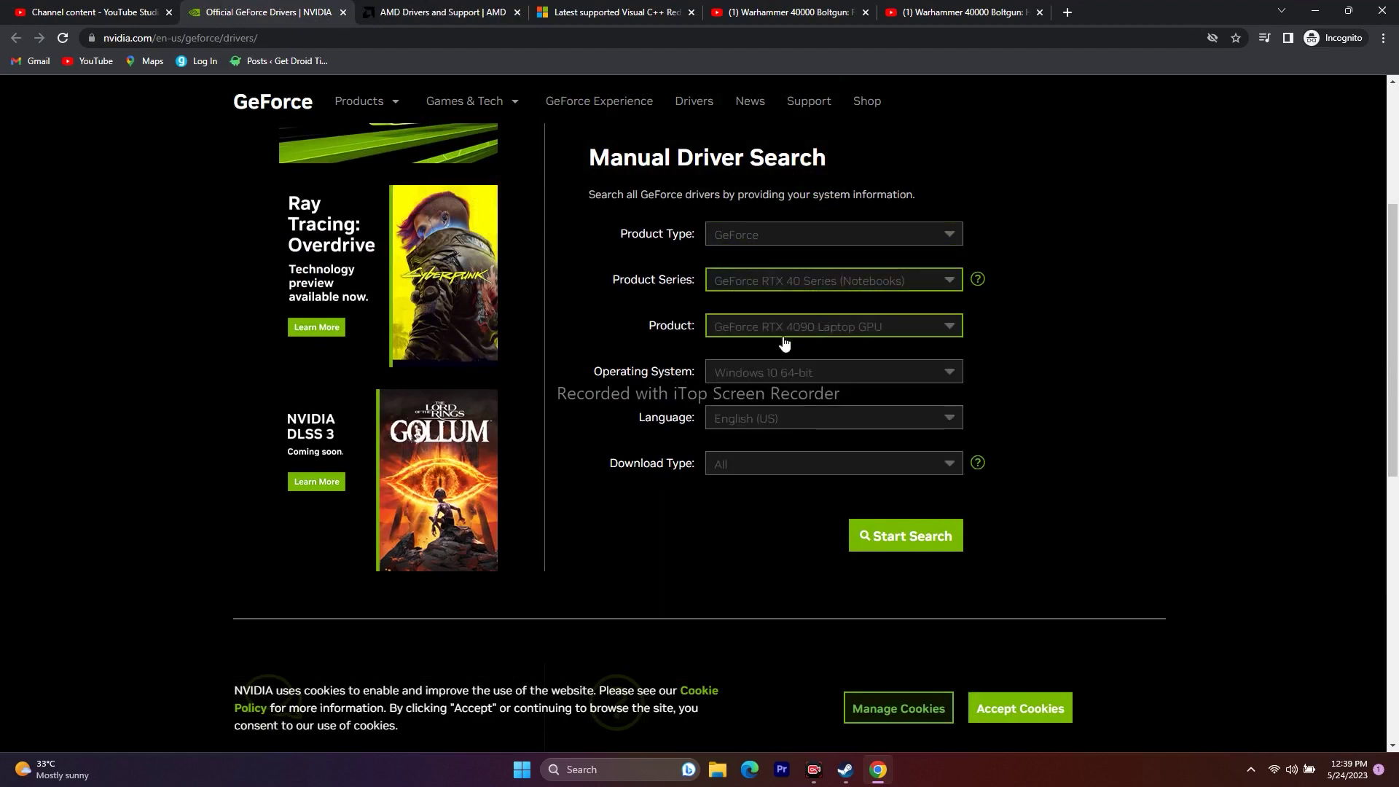
left_click(785, 373)
left_click(802, 415)
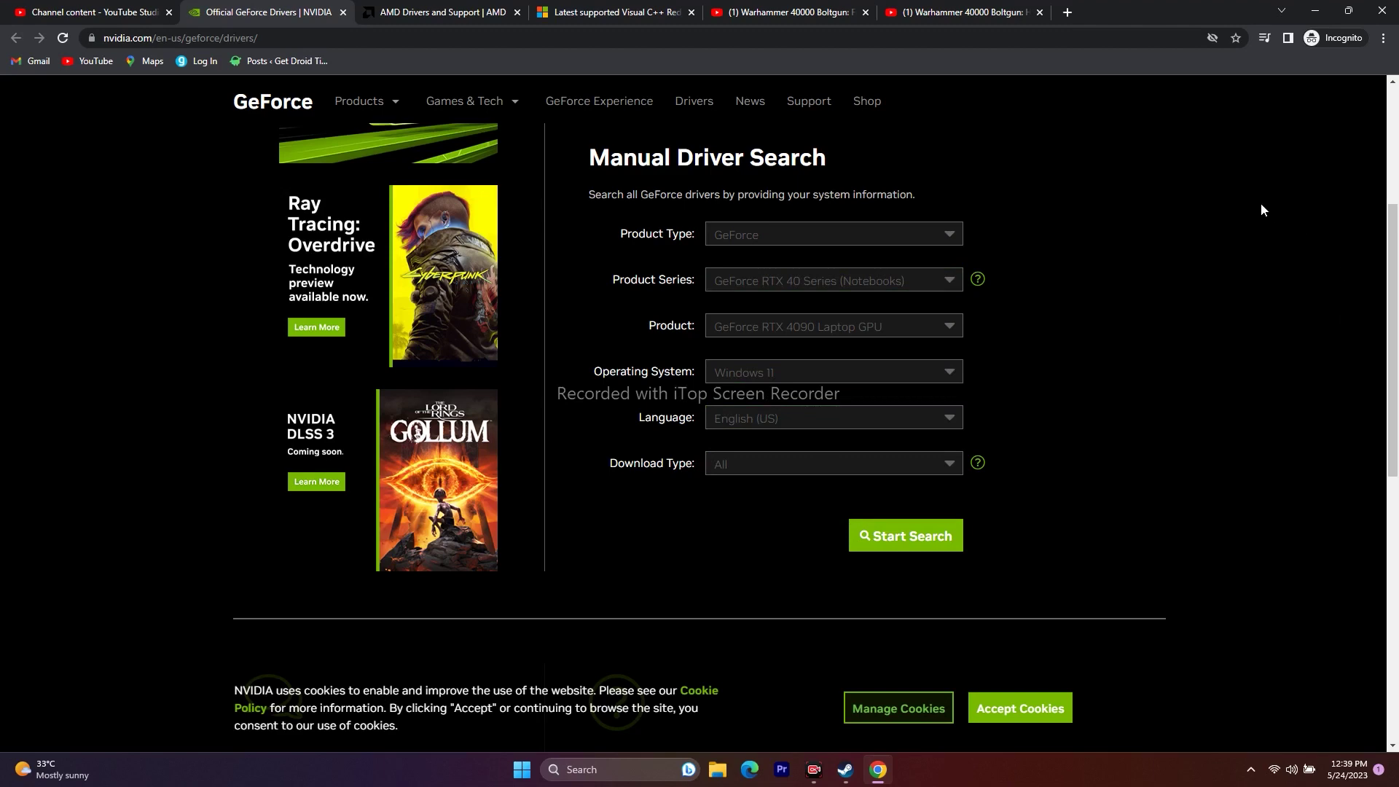
scroll(1261, 209, "down", 7)
scroll(932, 321, "up", 4)
left_click(933, 321)
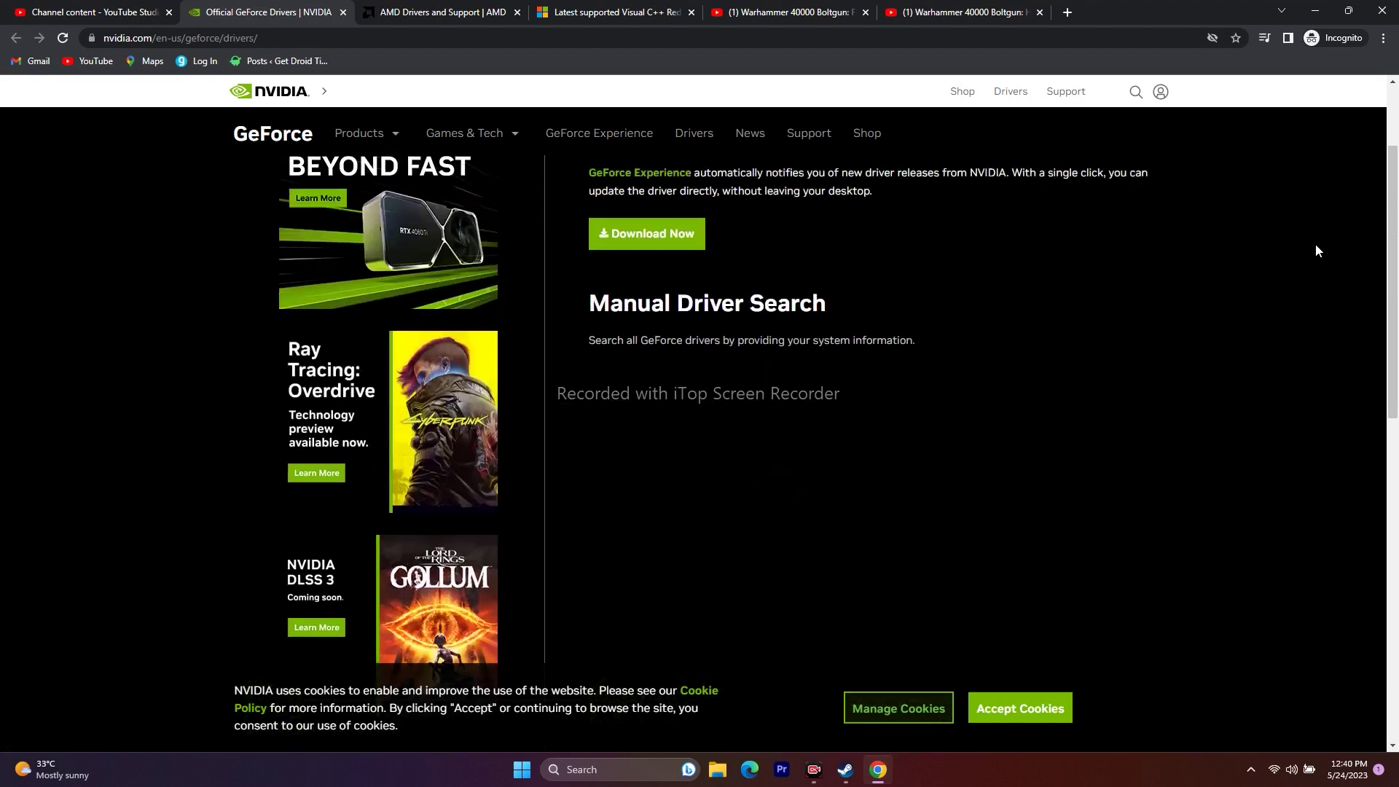
Set the manual driver search's product series to GeForce RTX 40 Series with NVIDIA GeForce RTX 4090 as the product.
scroll(1314, 247, "down", 9)
scroll(1302, 249, "up", 5)
scroll(1300, 243, "up", 3)
scroll(930, 281, "down", 2)
left_click(930, 282)
left_click(849, 329)
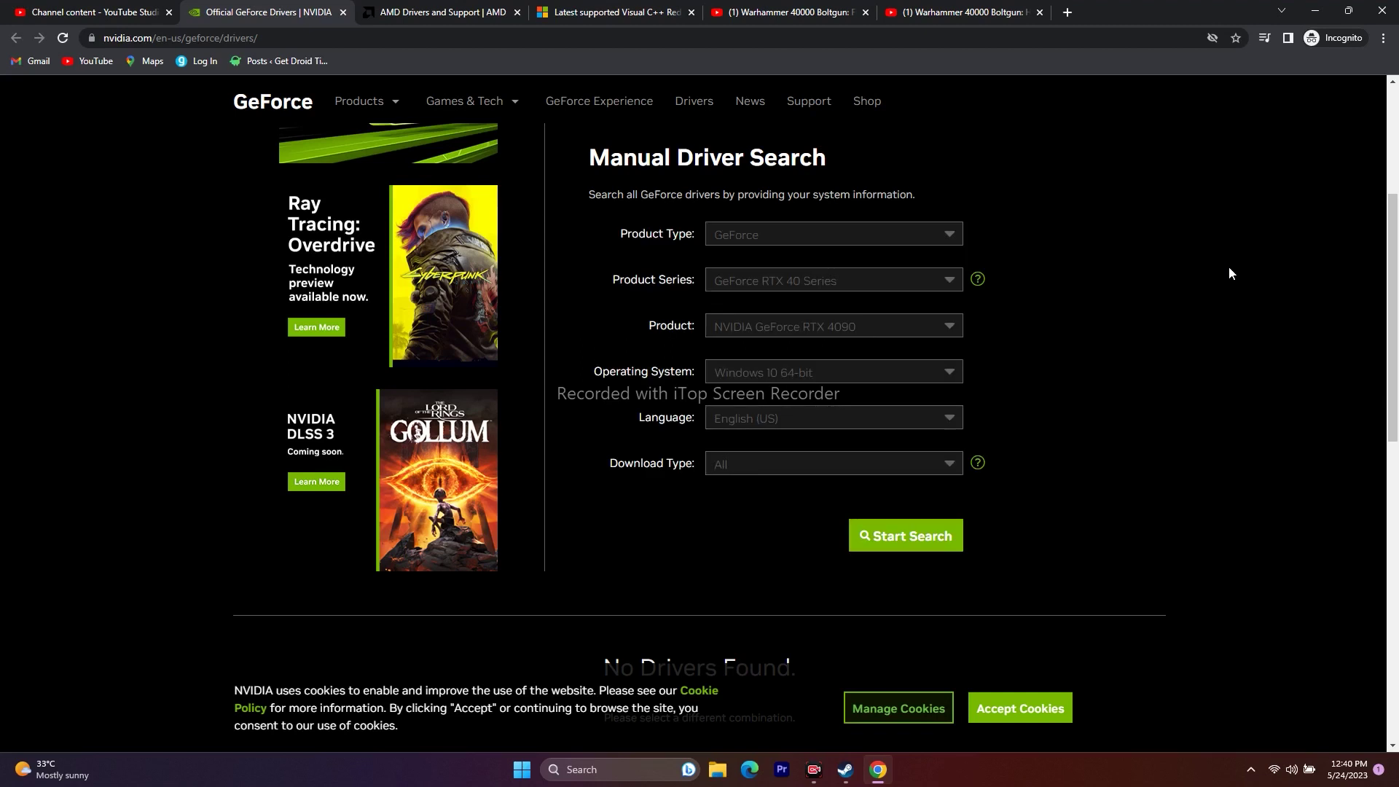
Start the driver search and highlight the release date of the newest GeForce Game Ready Driver in the results.
scroll(1229, 272, "down", 3)
left_click(940, 317)
scroll(1286, 255, "up", 2)
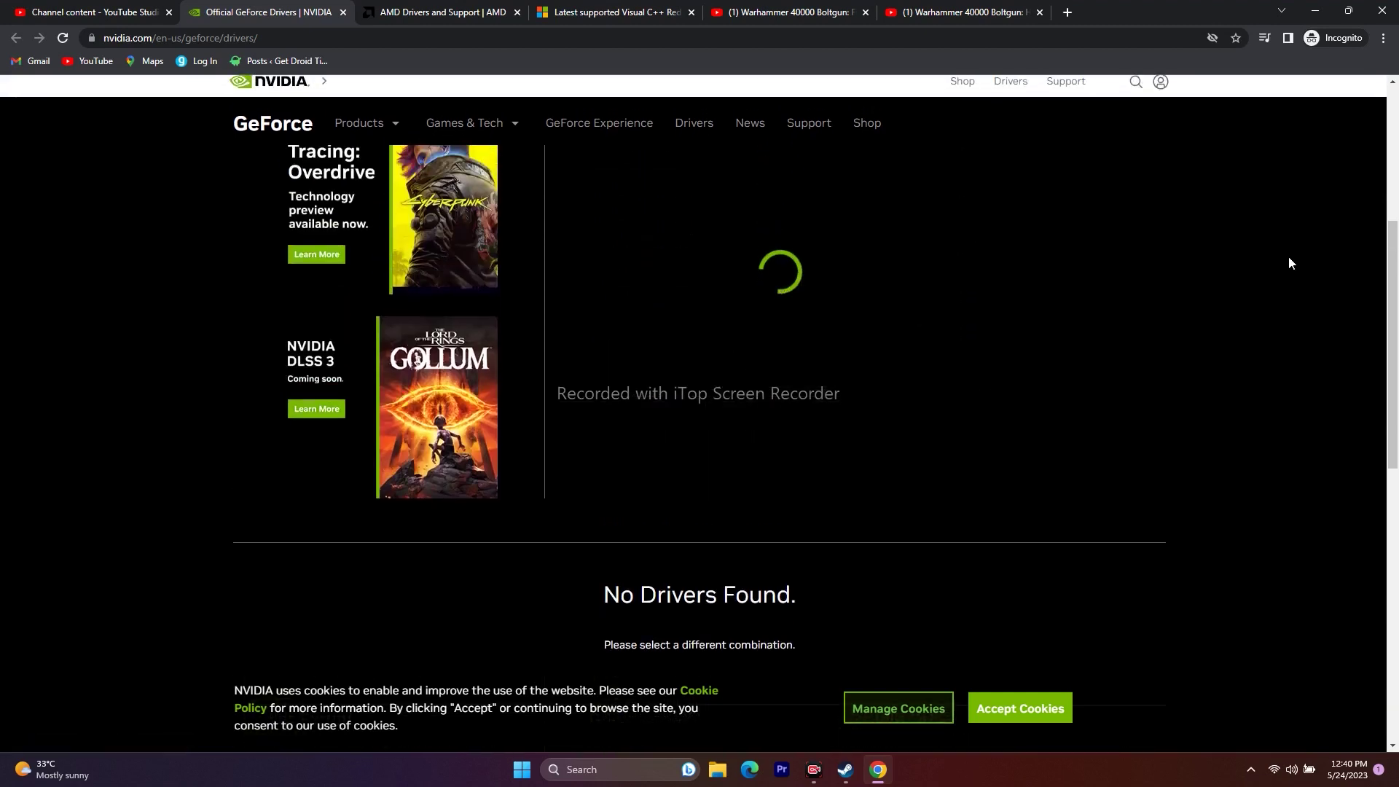
scroll(1288, 263, "up", 2)
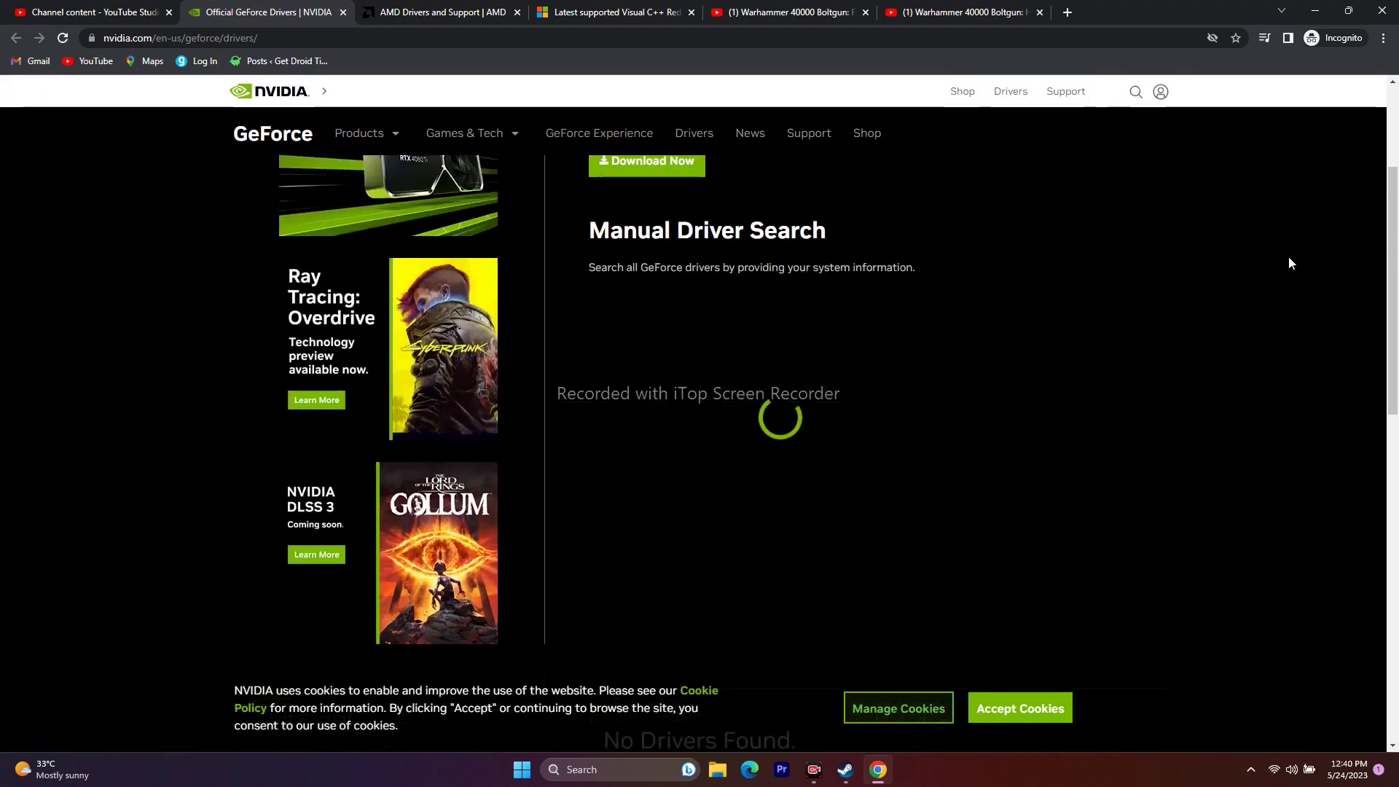
scroll(1288, 263, "down", 4)
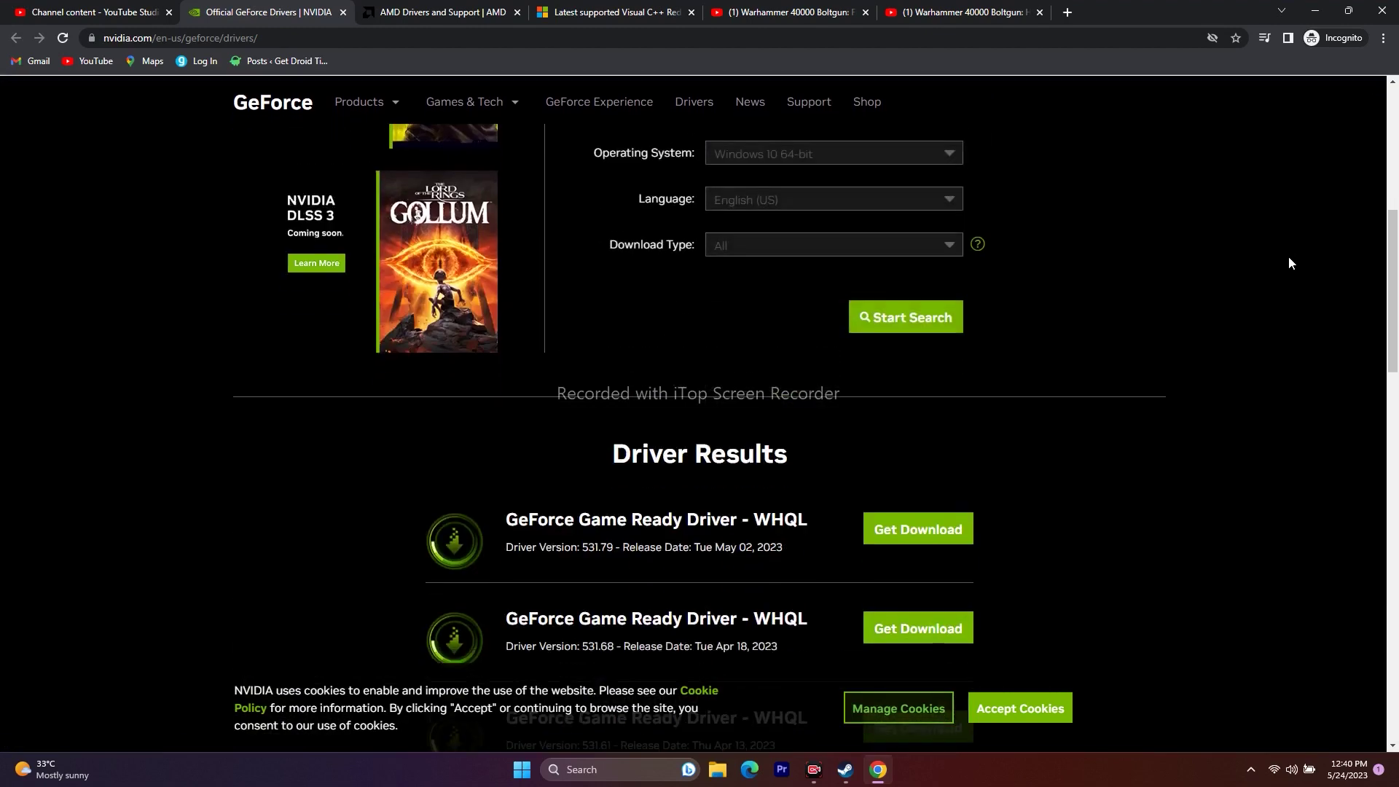
scroll(1288, 263, "down", 3)
left_click_drag(584, 331, 780, 328)
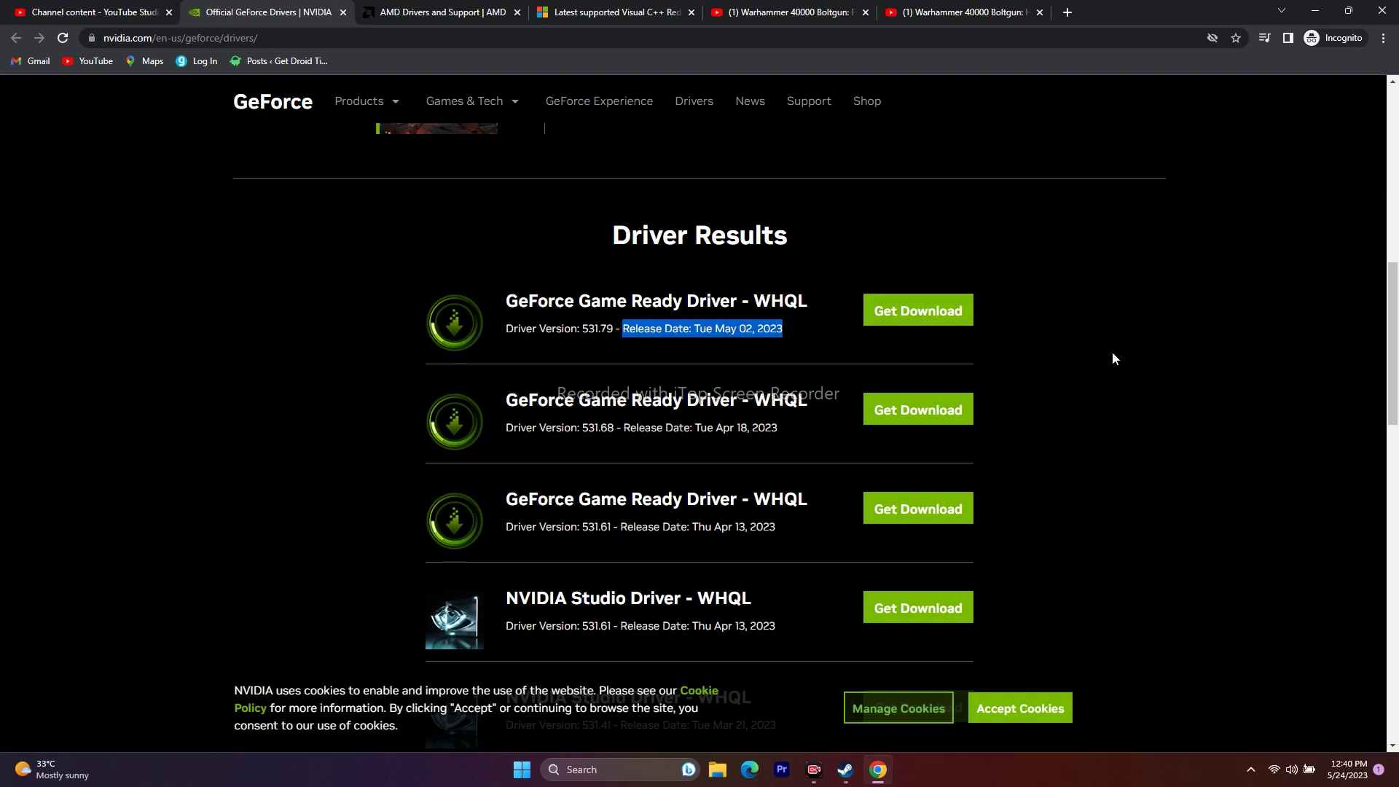
On the AMD support page, select Graphics, AMD Radeon RX 7000 Series, RX 7900 Series and RX 7900 XT, and submit the selection.
left_click(441, 7)
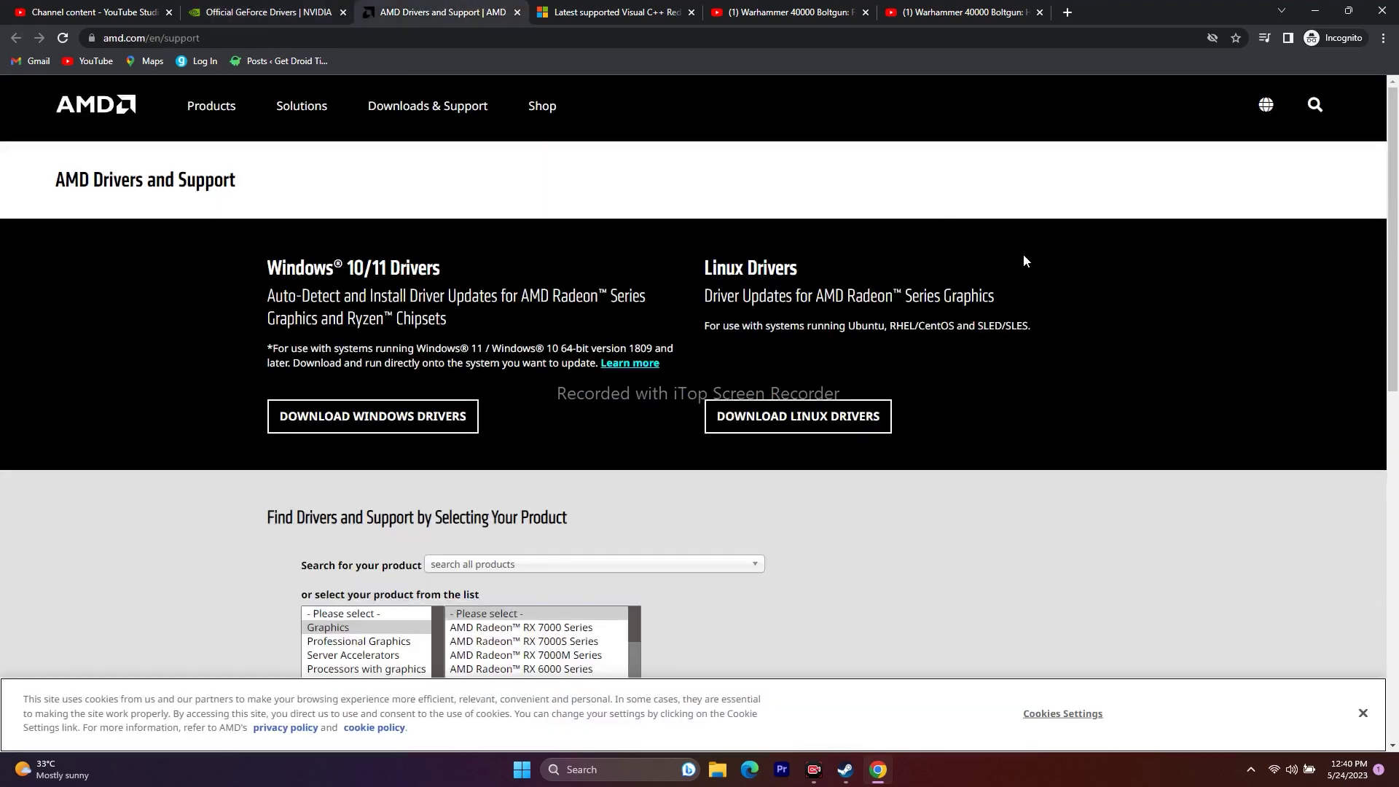
scroll(1005, 247, "down", 4)
left_click(337, 348)
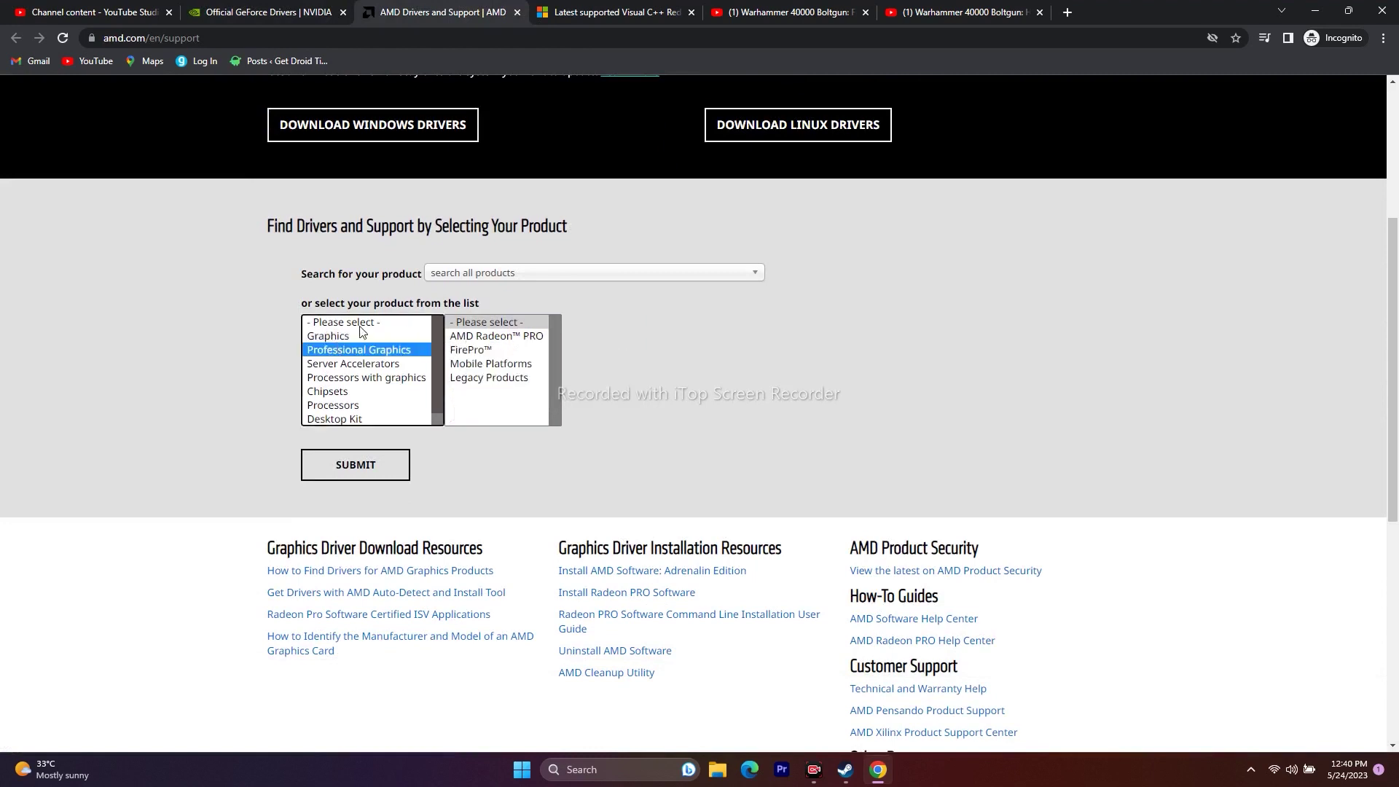
left_click(342, 335)
left_click(521, 336)
left_click(780, 335)
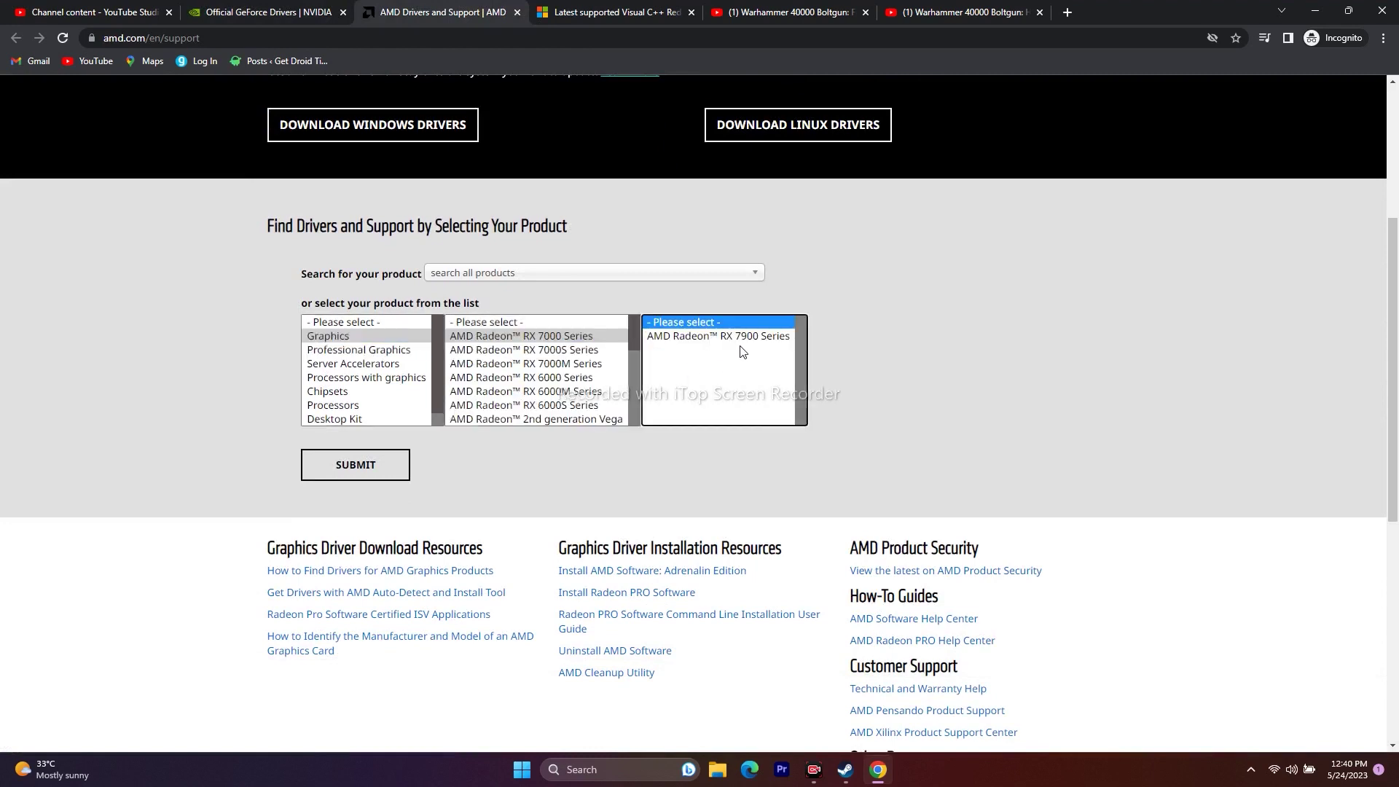
left_click(875, 350)
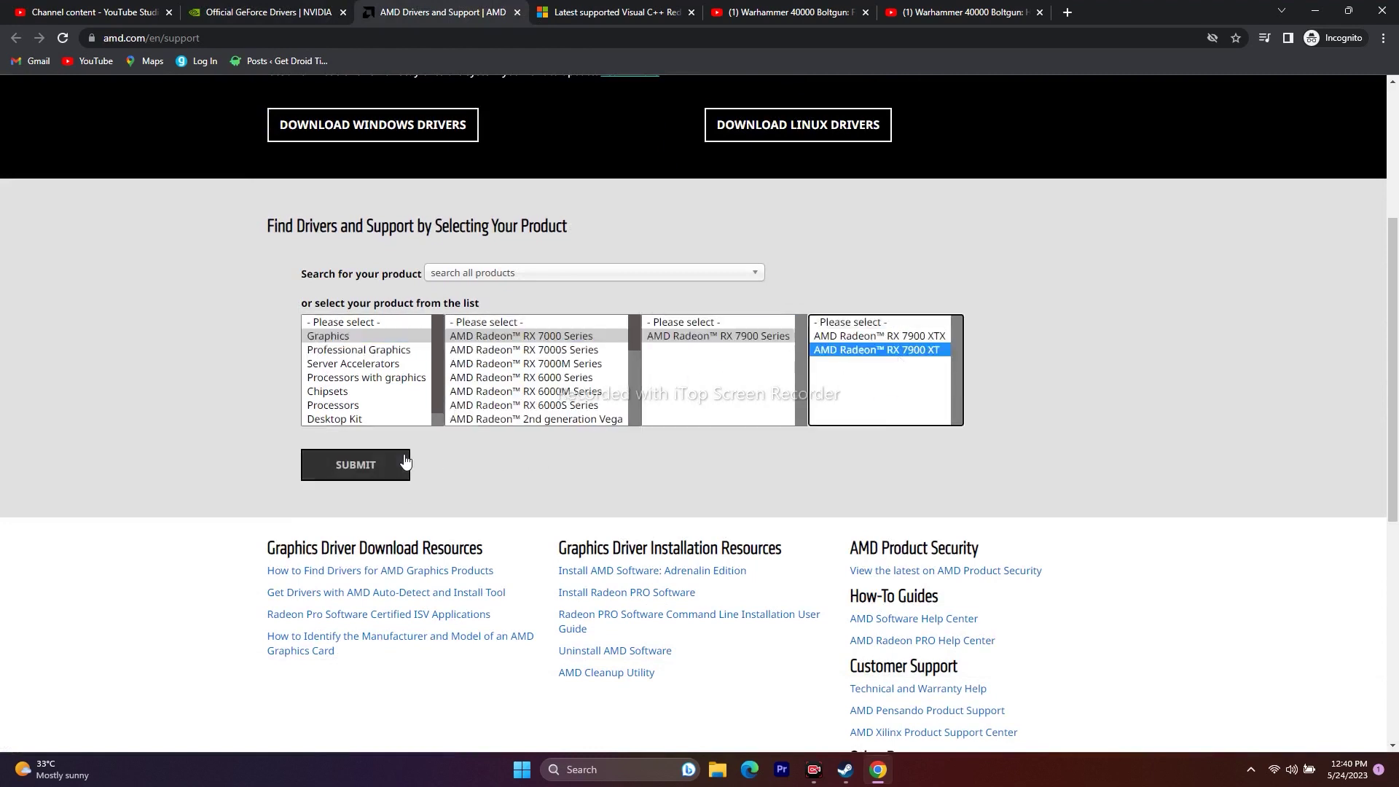
left_click(1179, 397)
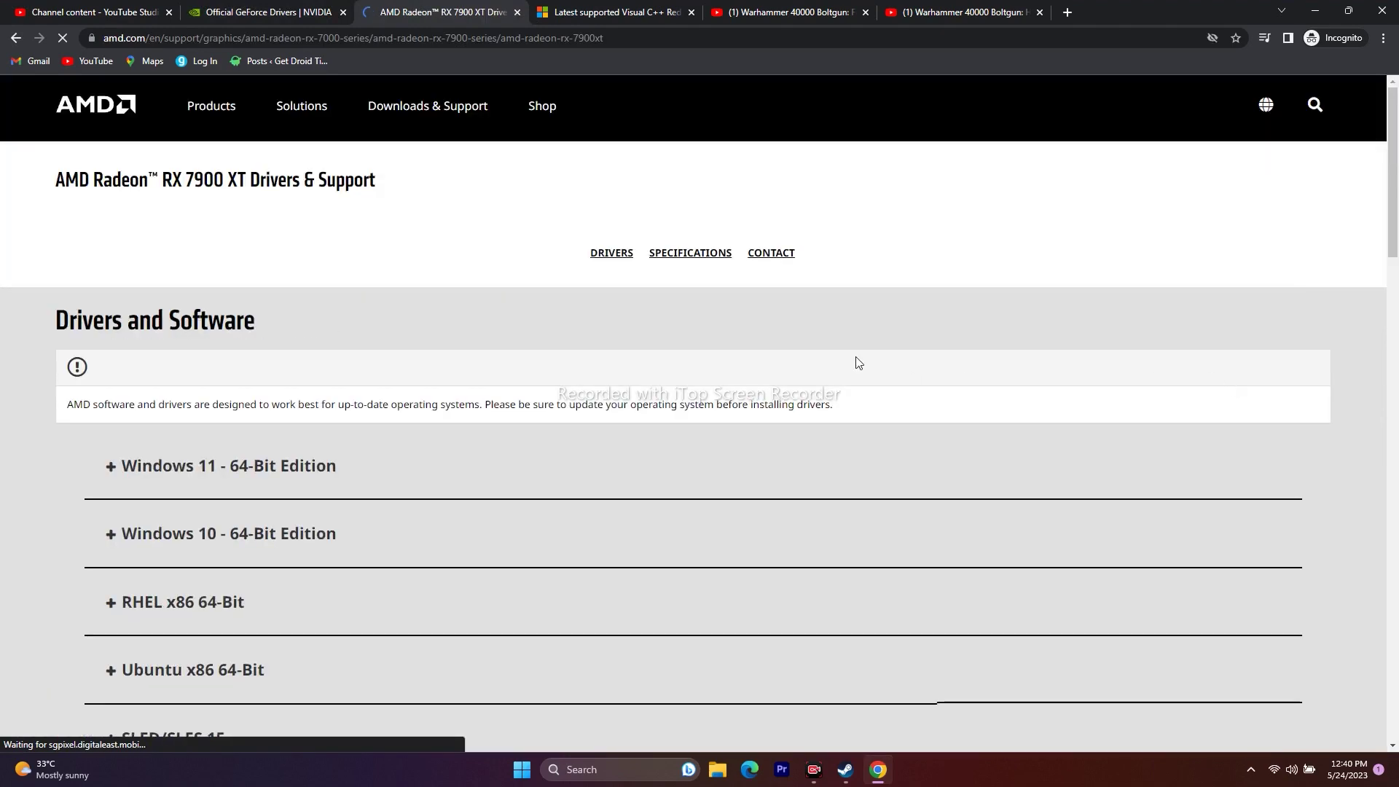
Examine the Windows 11 and Windows 10 64-bit driver downloads for the Radeon RX 7900 XT and revisit the NVIDIA driver results.
scroll(224, 368, "down", 2)
left_click(111, 295)
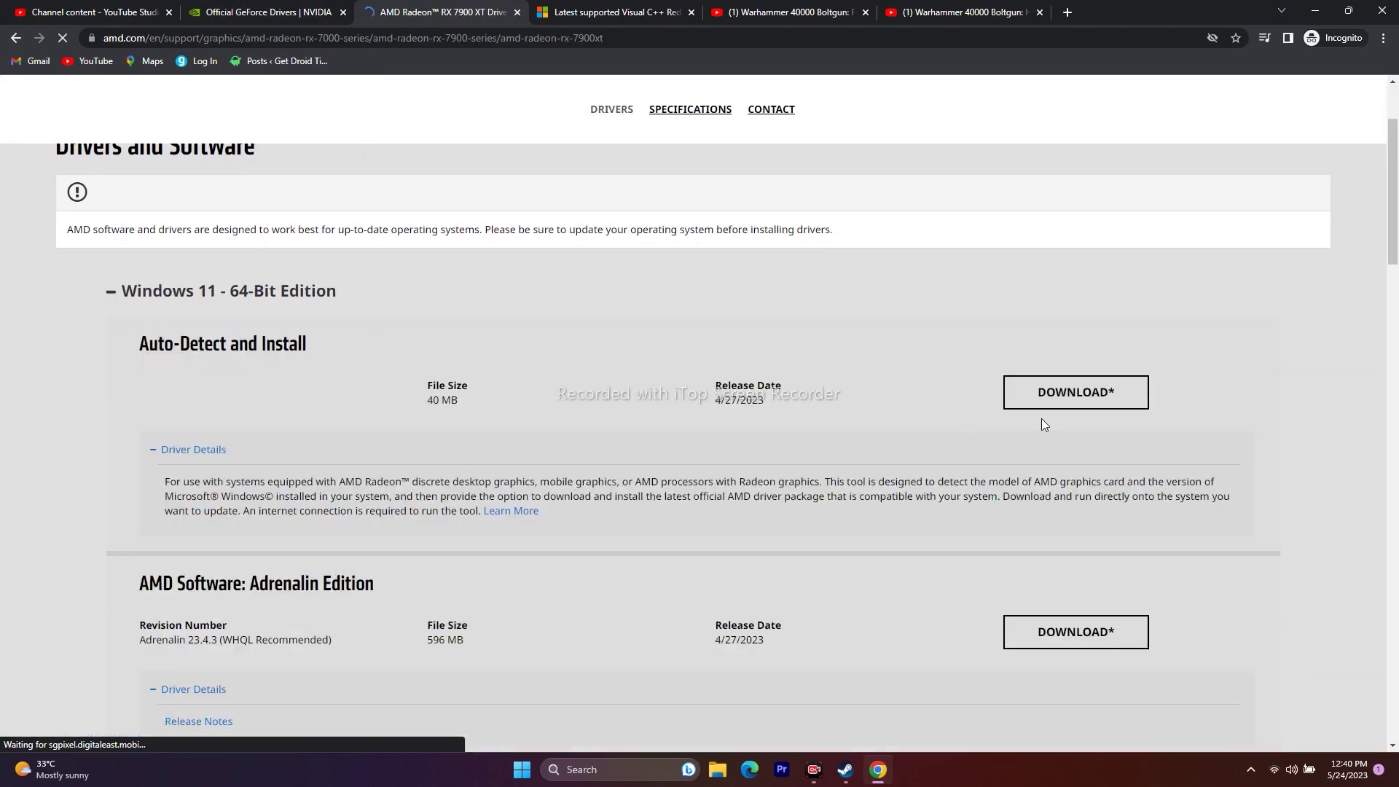
left_click(111, 292)
left_click(112, 360)
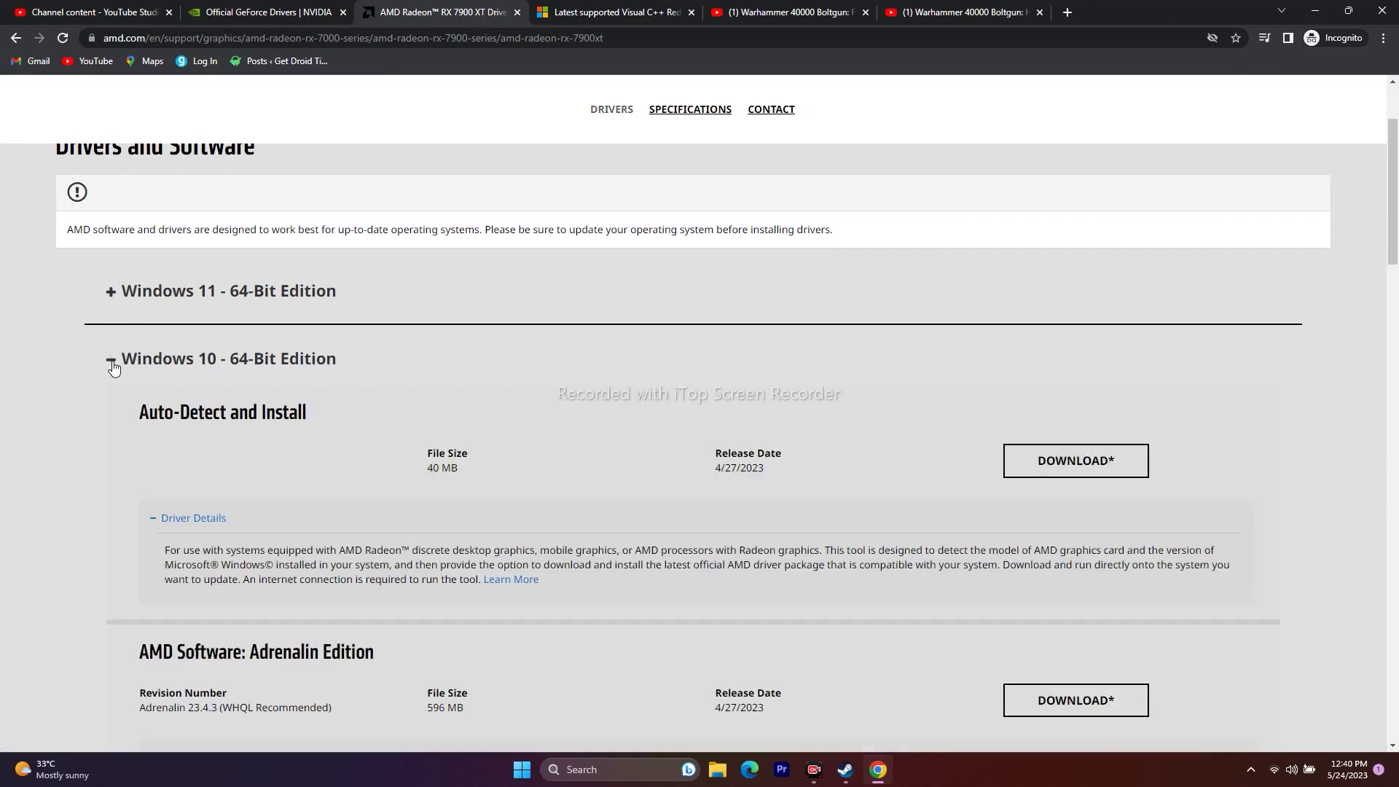
left_click(112, 362)
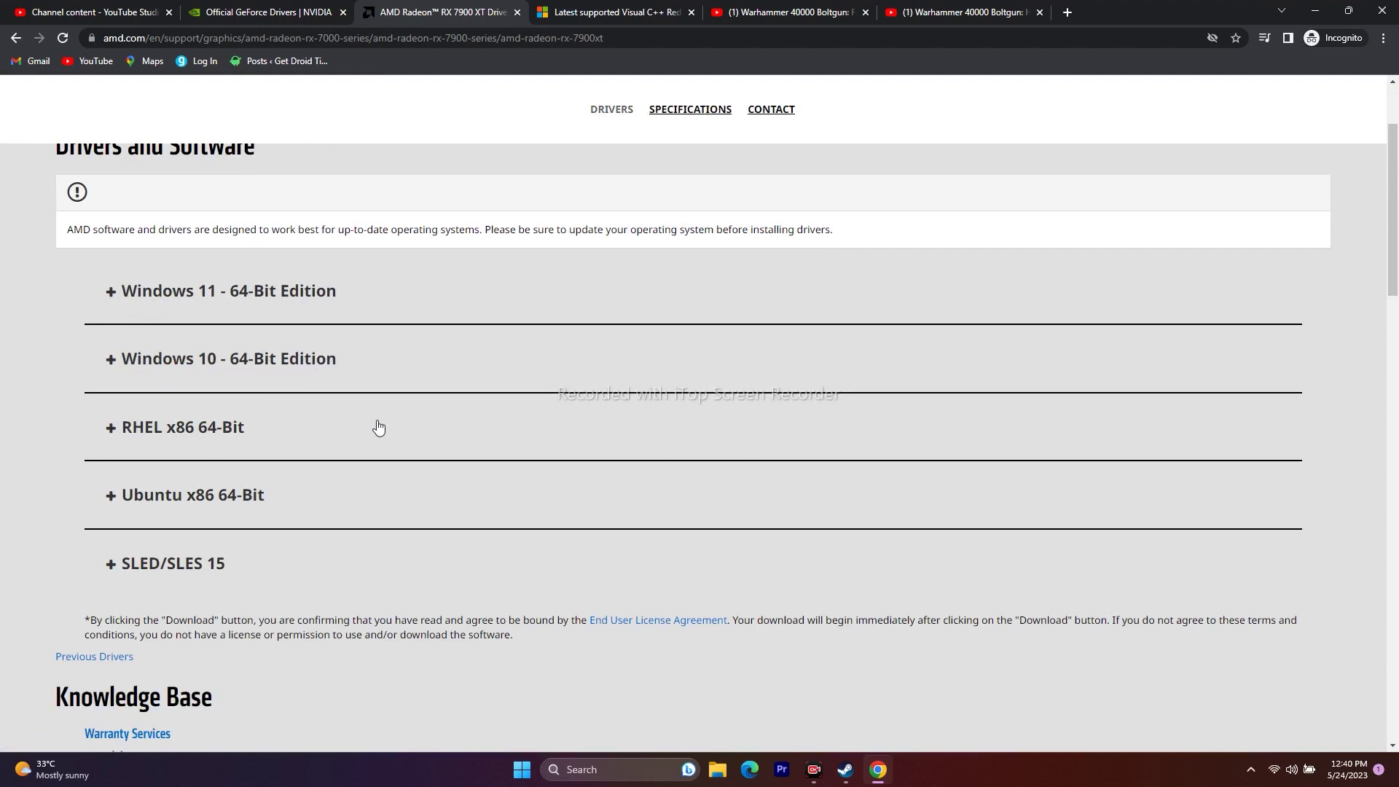
left_click(221, 10)
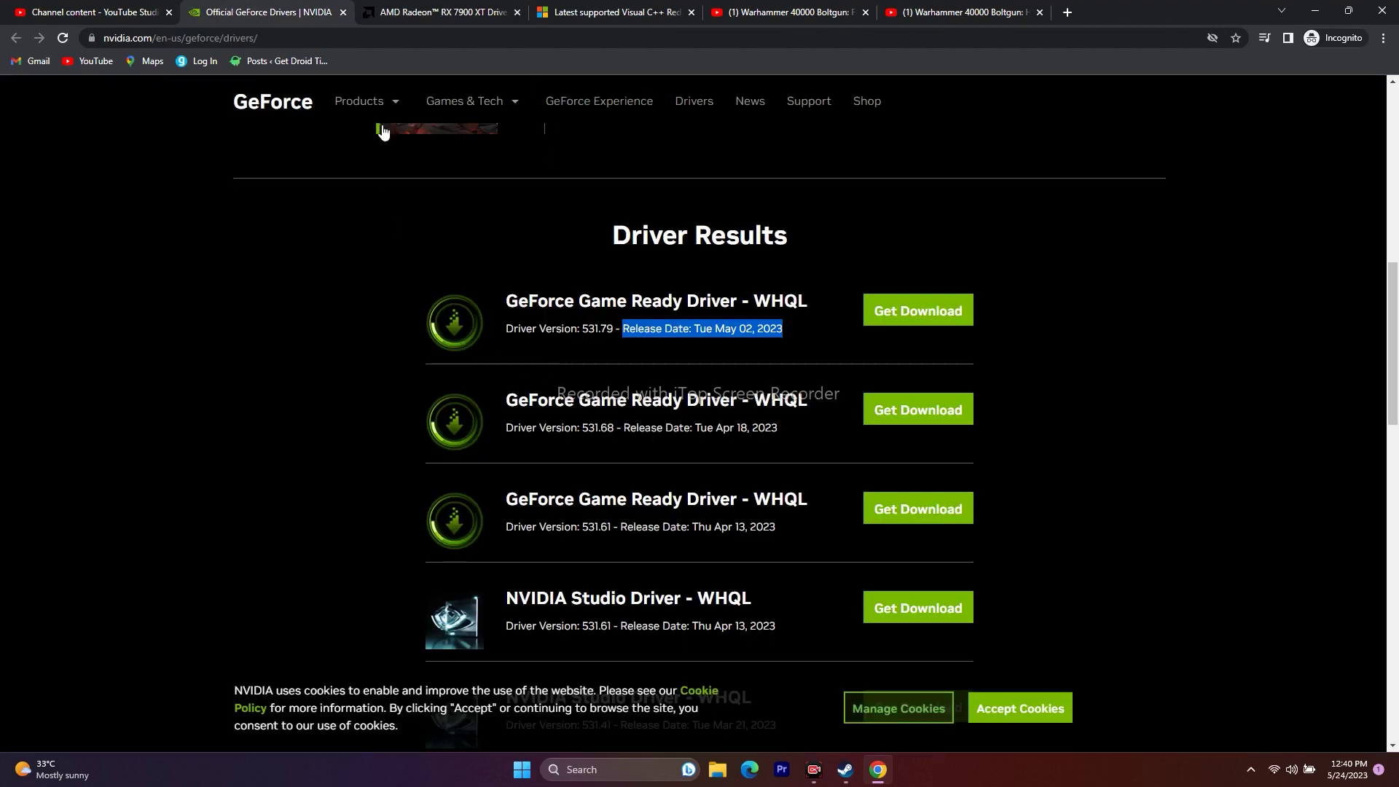
left_click(414, 13)
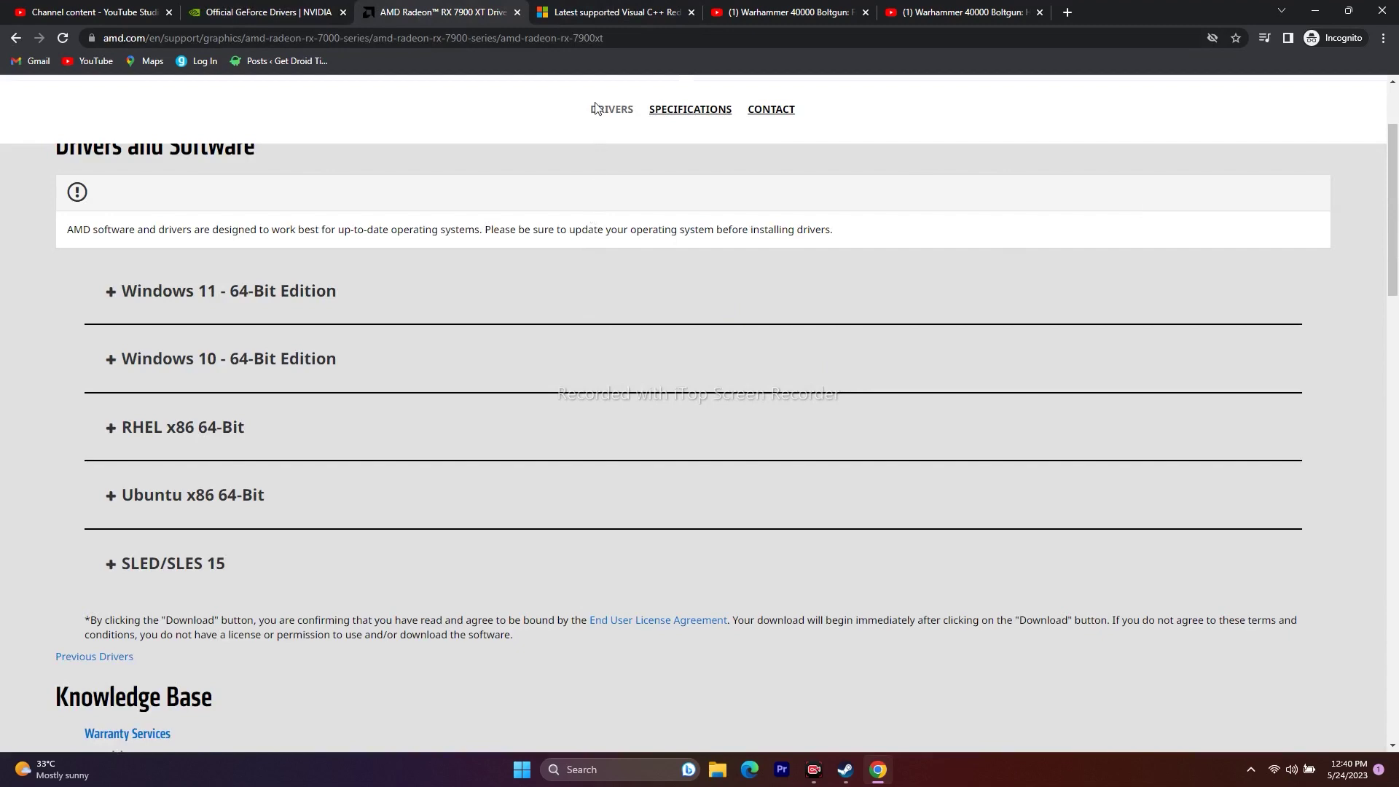
Examine the Microsoft Visual C++ Redistributable download page, including its architecture download links, and minimize the browser.
left_click(616, 8)
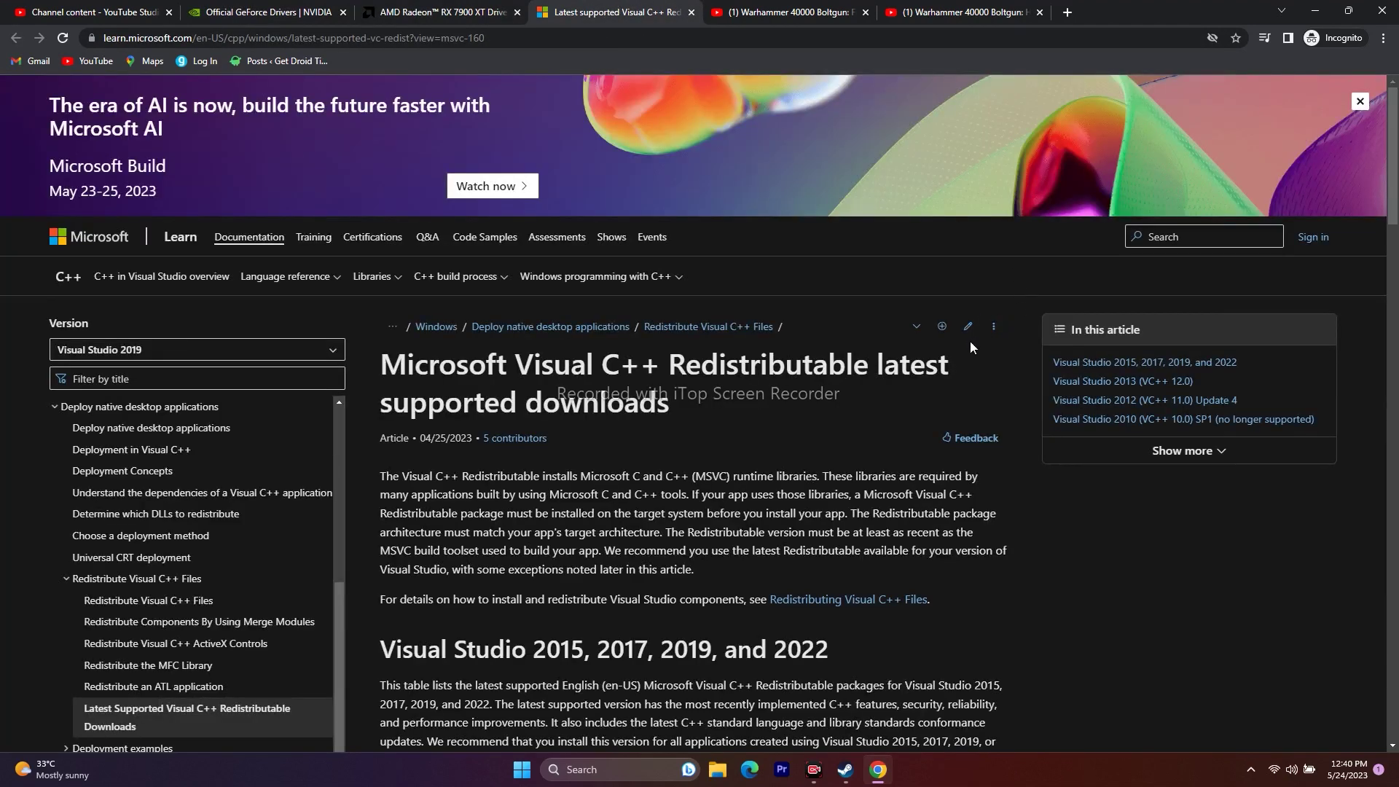
scroll(969, 341, "down", 2)
left_click_drag(394, 218, 724, 272)
left_click(724, 272)
scroll(960, 401, "down", 4)
scroll(961, 401, "down", 1)
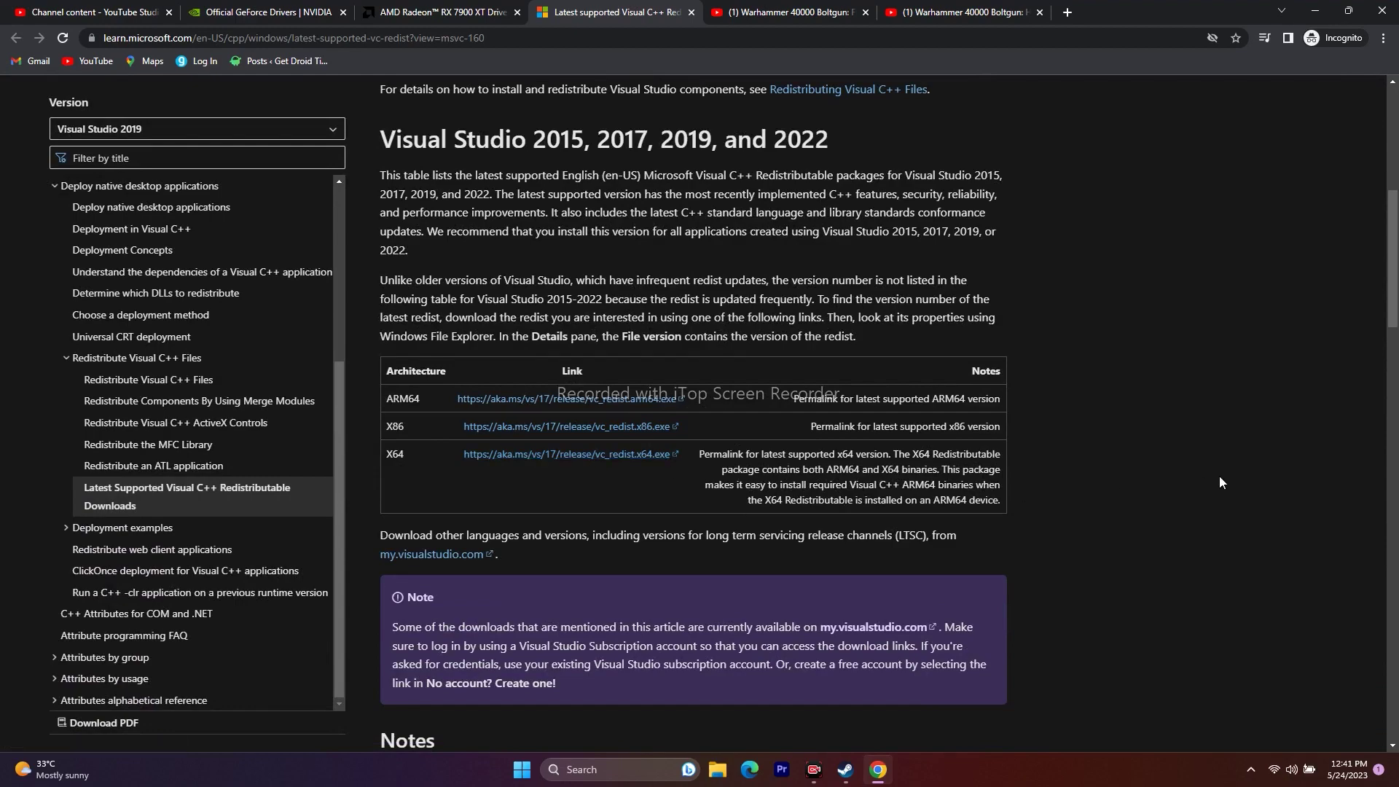
scroll(1219, 477, "down", 6)
scroll(1218, 475, "up", 10)
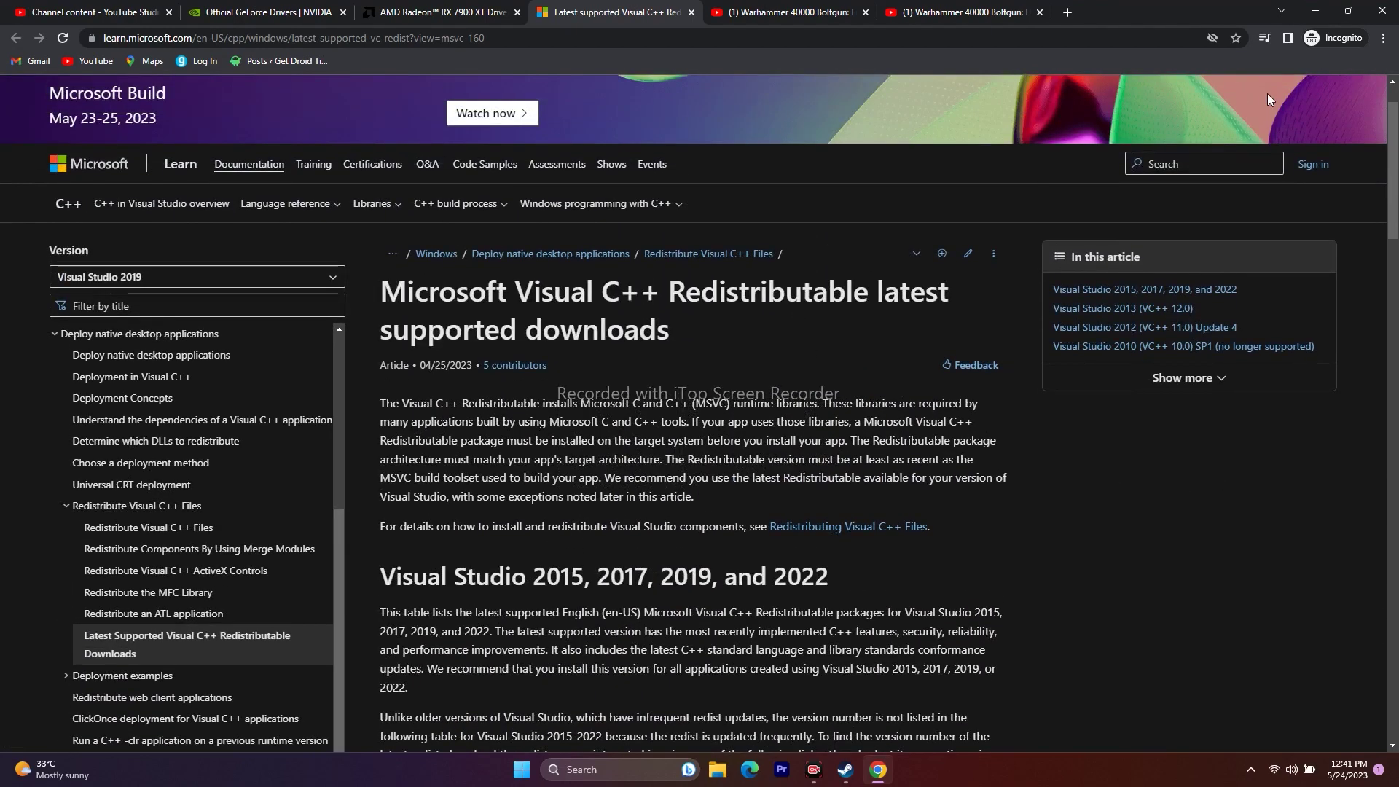
left_click(1315, 12)
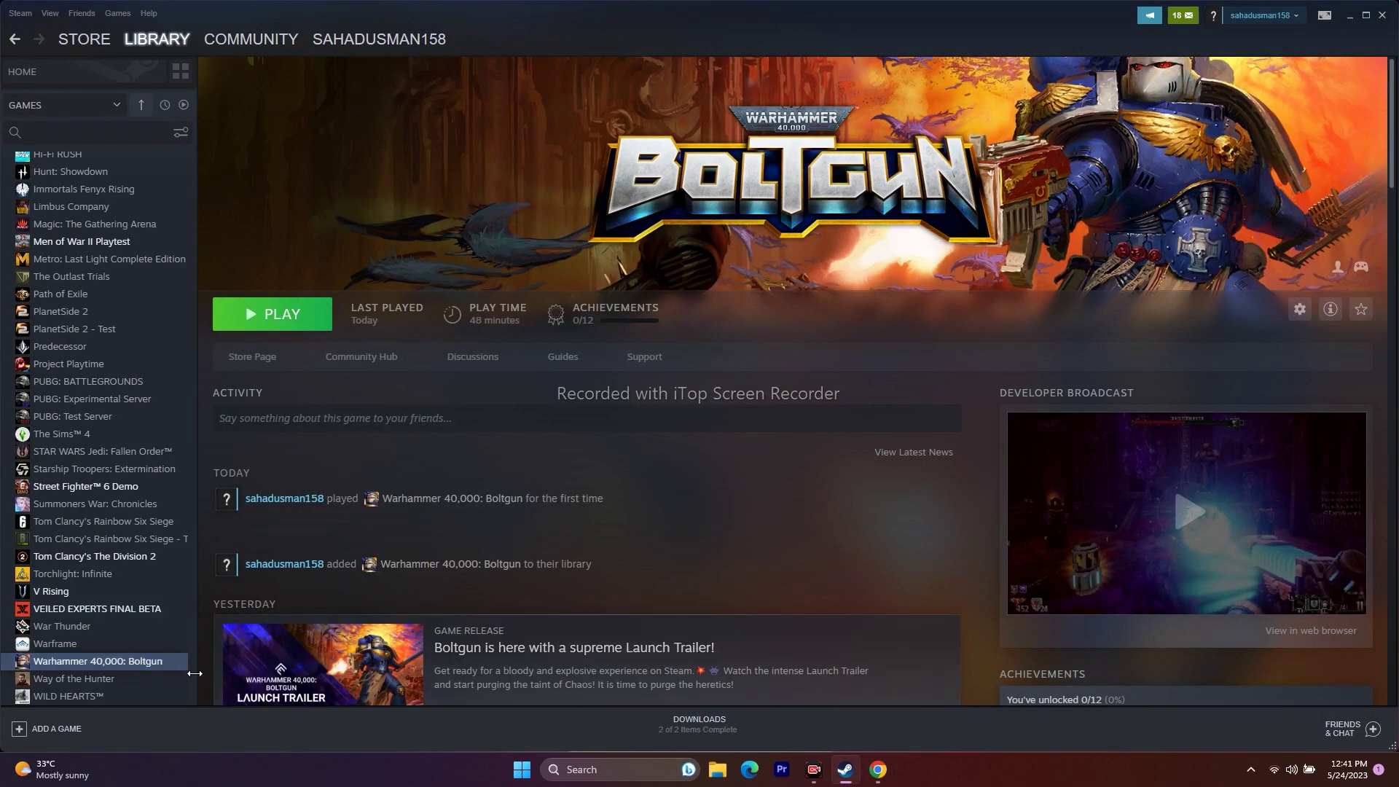
Open the options for Warhammer 40,000: Boltgun in the Steam library and minimize Steam.
right_click(162, 668)
mouse_move(195, 630)
left_click(1349, 15)
Check the drives under This PC in File Explorer and return to the game's page in Steam.
left_click(717, 770)
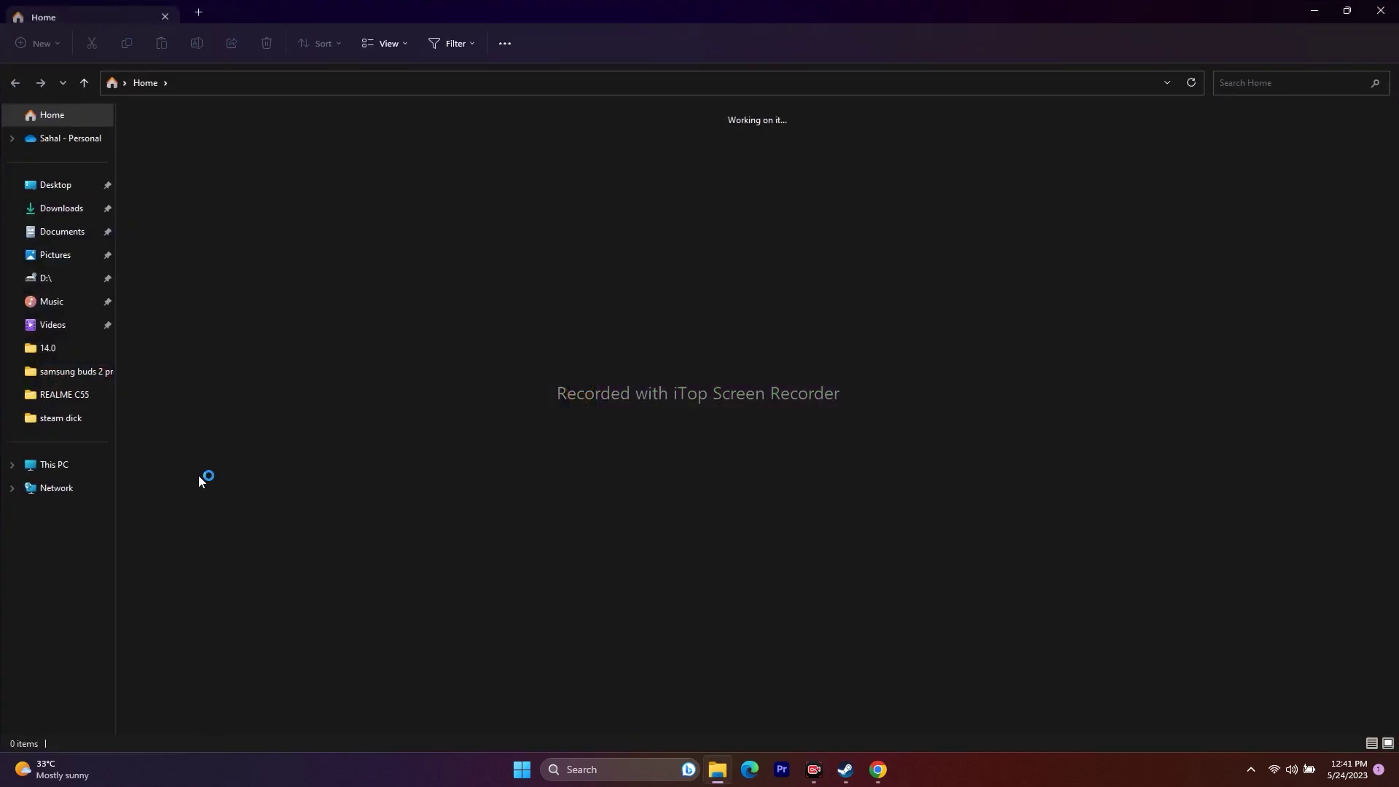
left_click(57, 464)
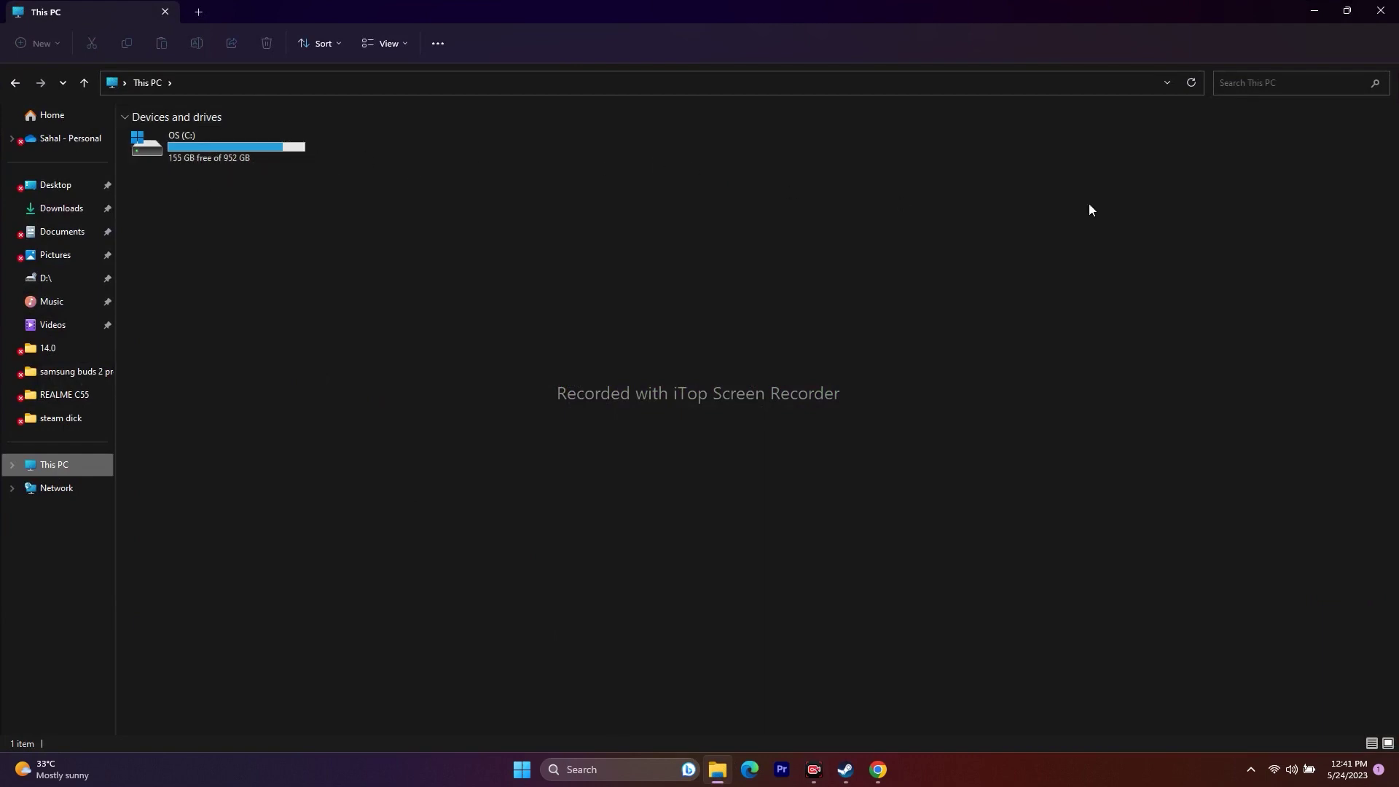
left_click(1389, 13)
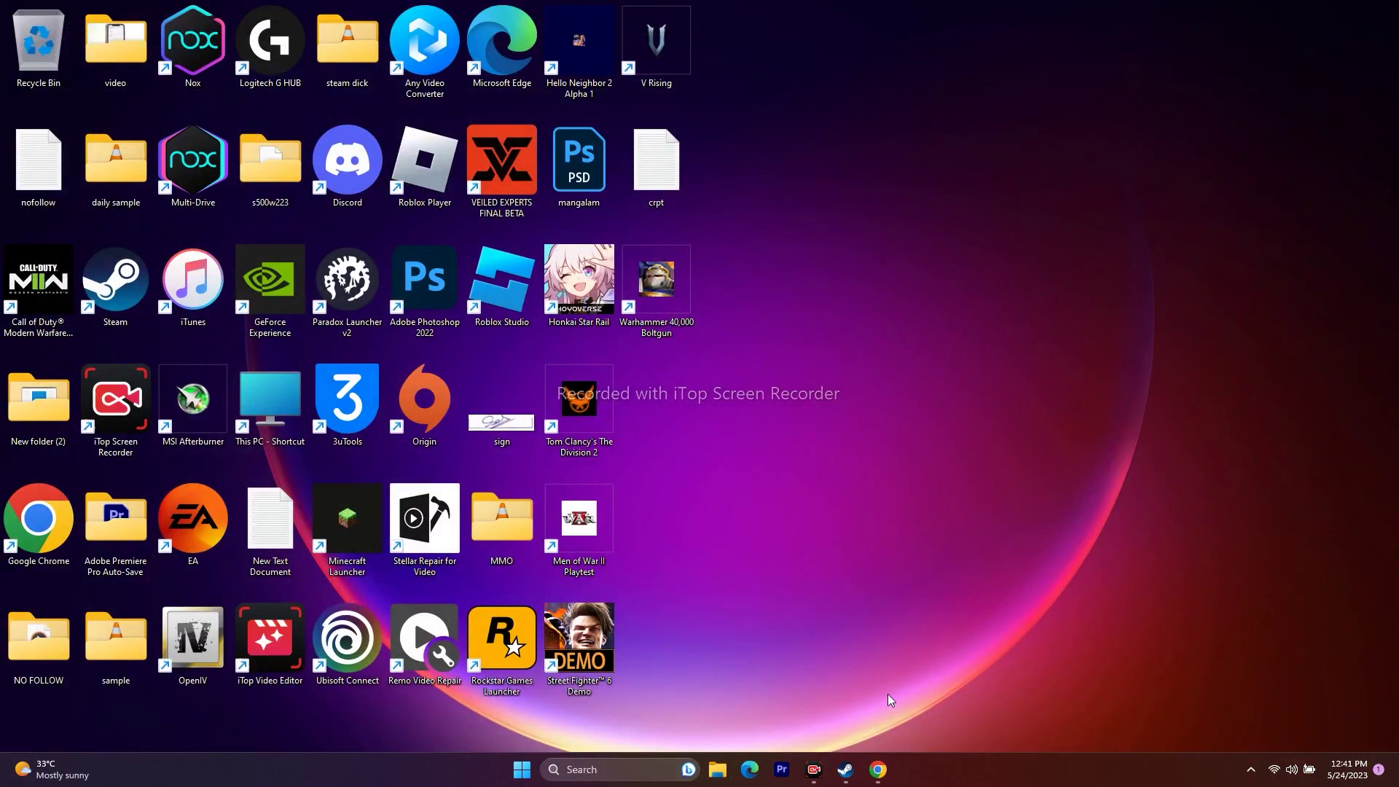
left_click(845, 770)
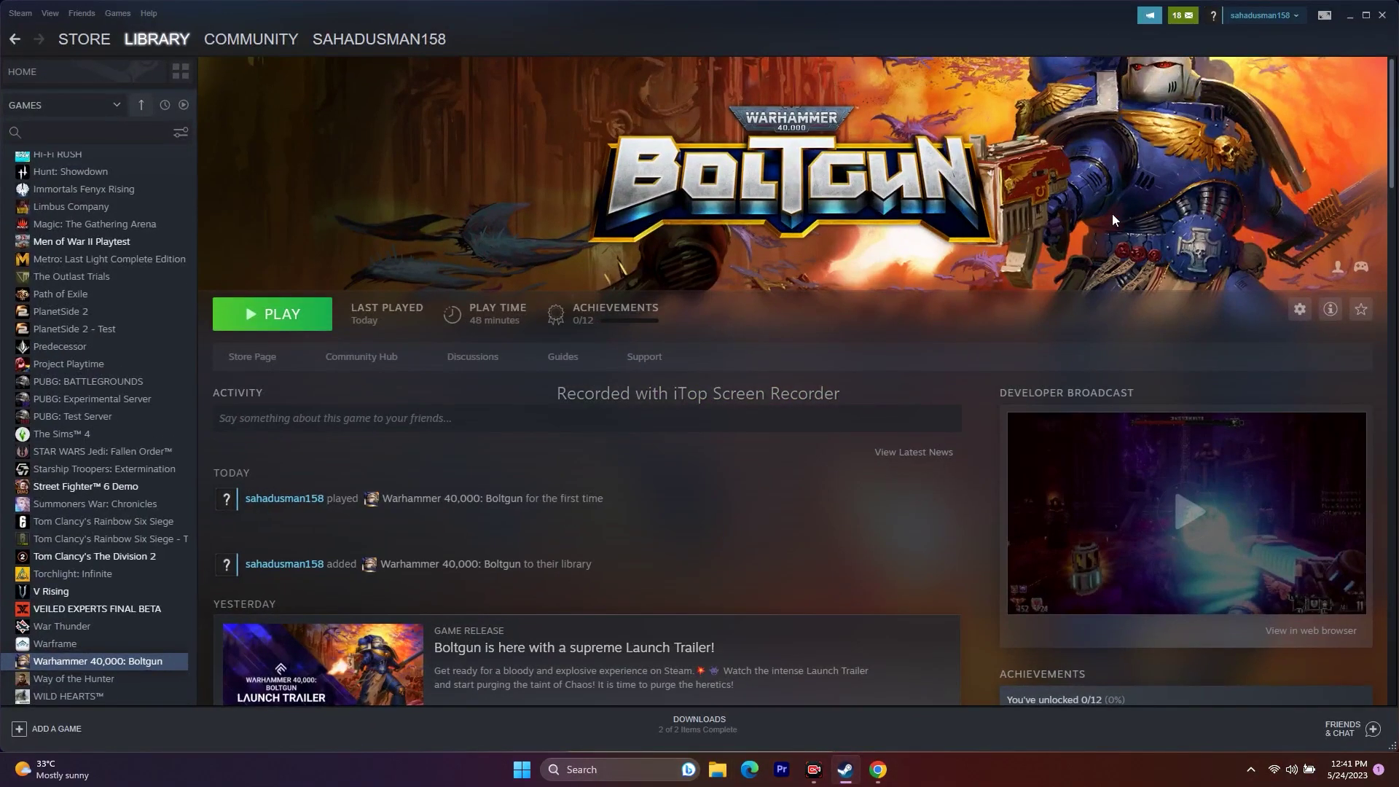